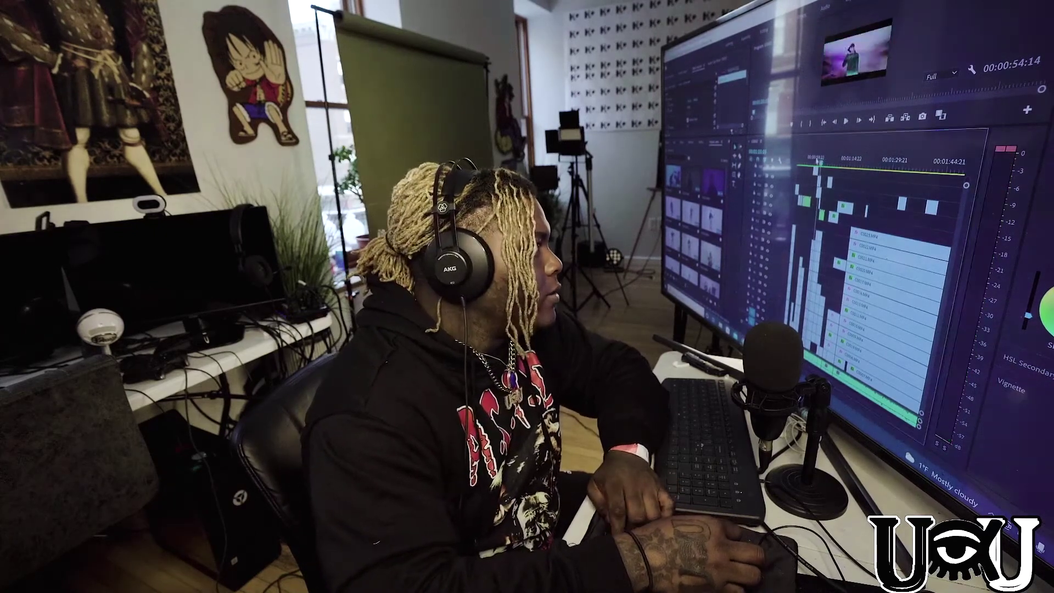
pyautogui.scroll(5, 823, 158)
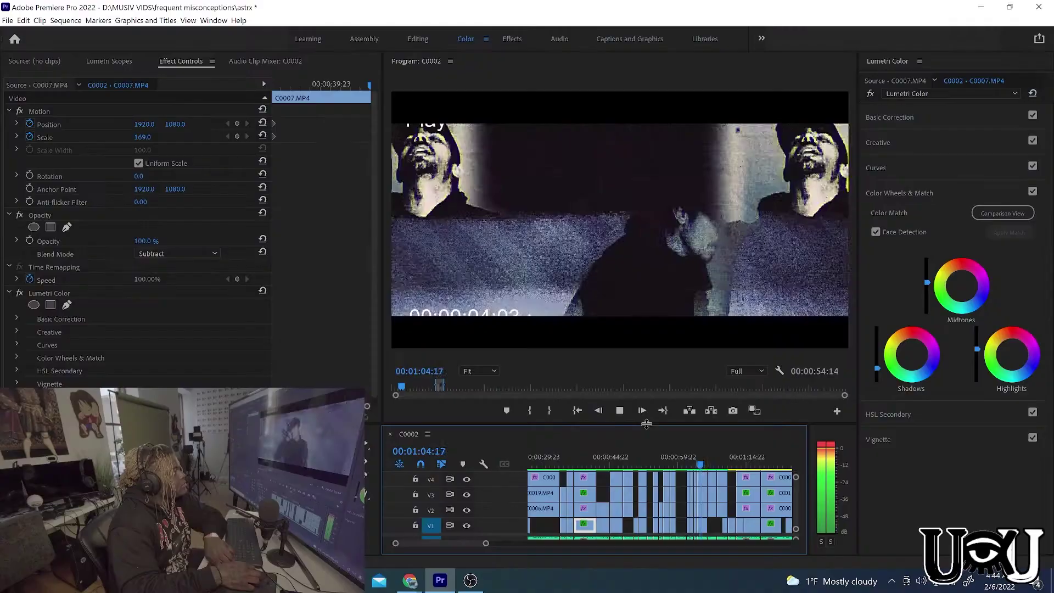
# - Enlarge the timeline area to show the stacked video tracks and zoom in on the section after 00:01:14
pyautogui.moveTo(647, 423); pyautogui.dragTo(675, 238)
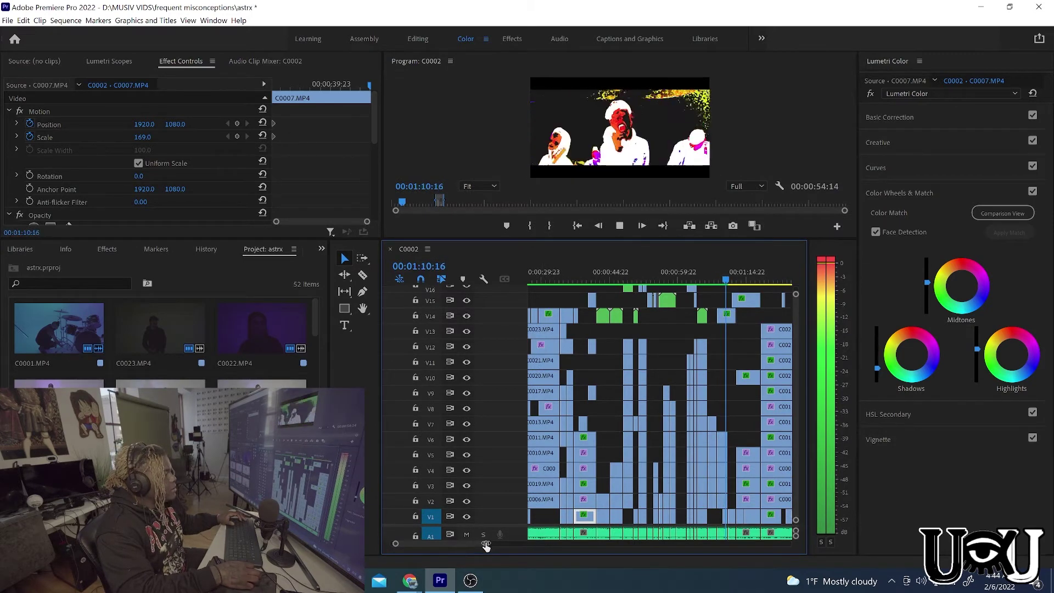
pyautogui.moveTo(486, 544)
pyautogui.mouseDown()
pyautogui.moveTo(460, 545)
pyautogui.moveTo(469, 546)
pyautogui.mouseUp()
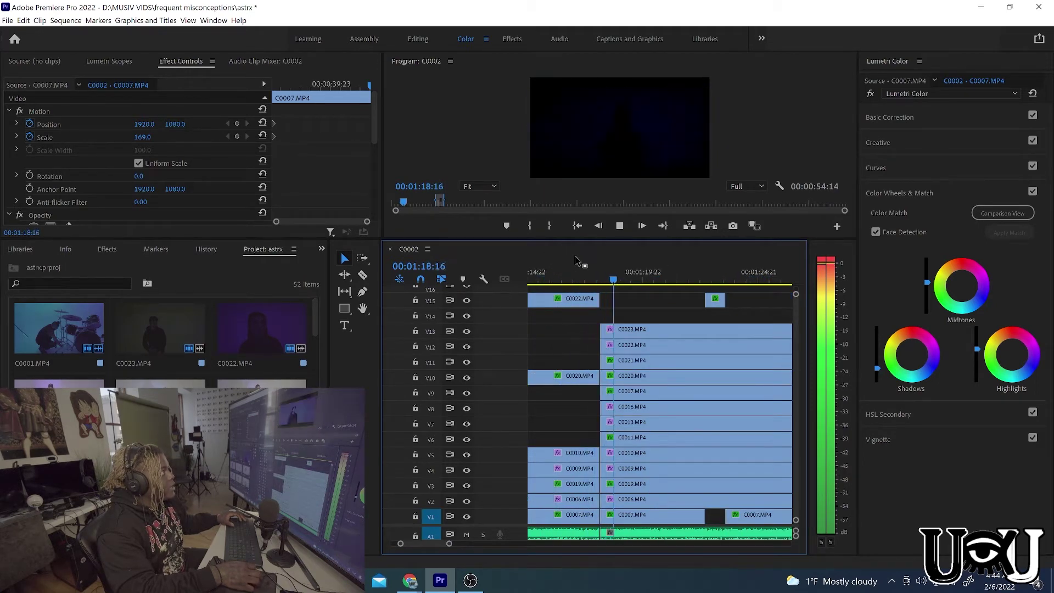
# - Scrub back and play the layered section around 00:01:11 to 00:01:14, stopping at about 00:01:14:04
pyautogui.moveTo(570, 272); pyautogui.dragTo(592, 276)
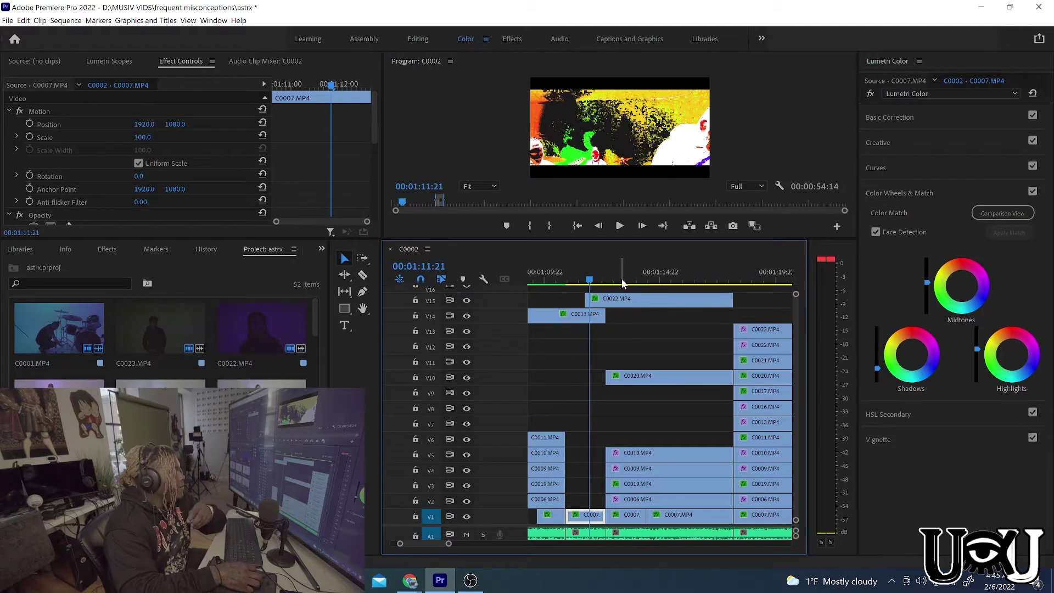
pyautogui.moveTo(623, 283); pyautogui.dragTo(607, 301)
pyautogui.press('space')
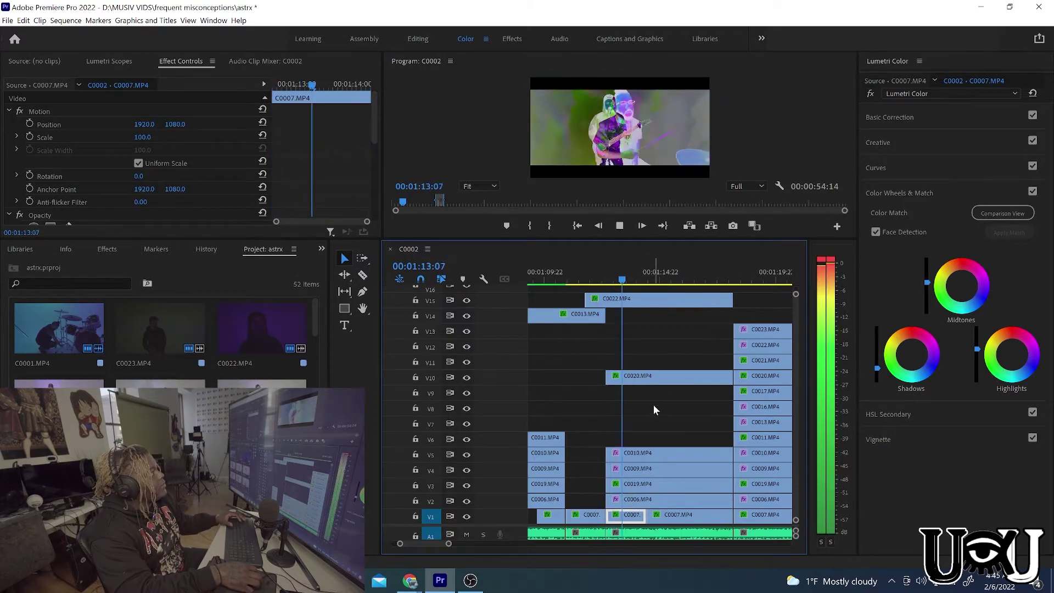
pyautogui.click(653, 283)
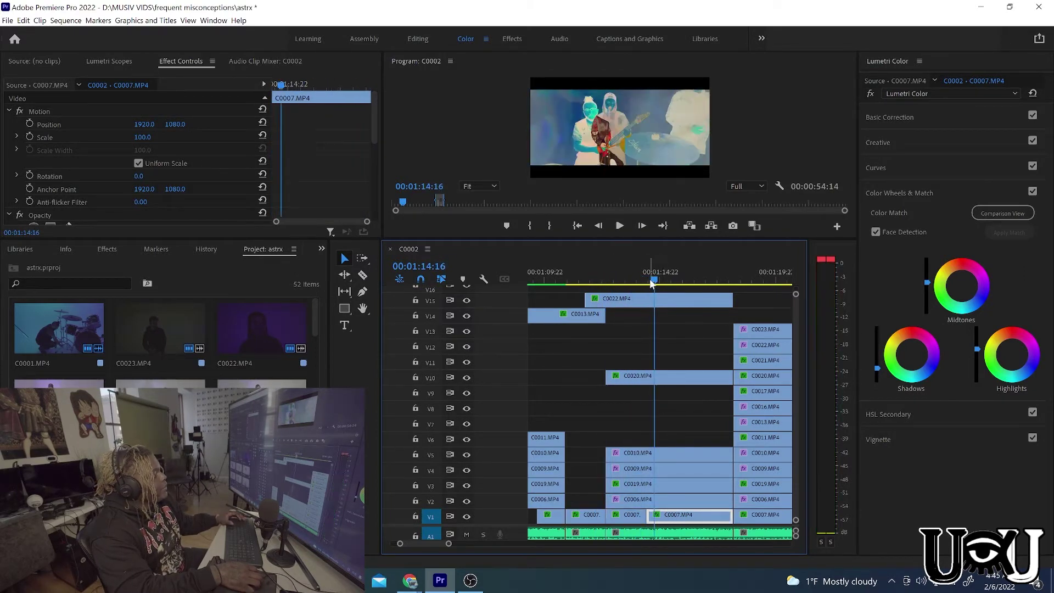
pyautogui.moveTo(651, 283); pyautogui.dragTo(642, 283)
# - Try the Normal blend mode on the C0022.MP4 clip on track V15 and play the section
pyautogui.click(643, 300)
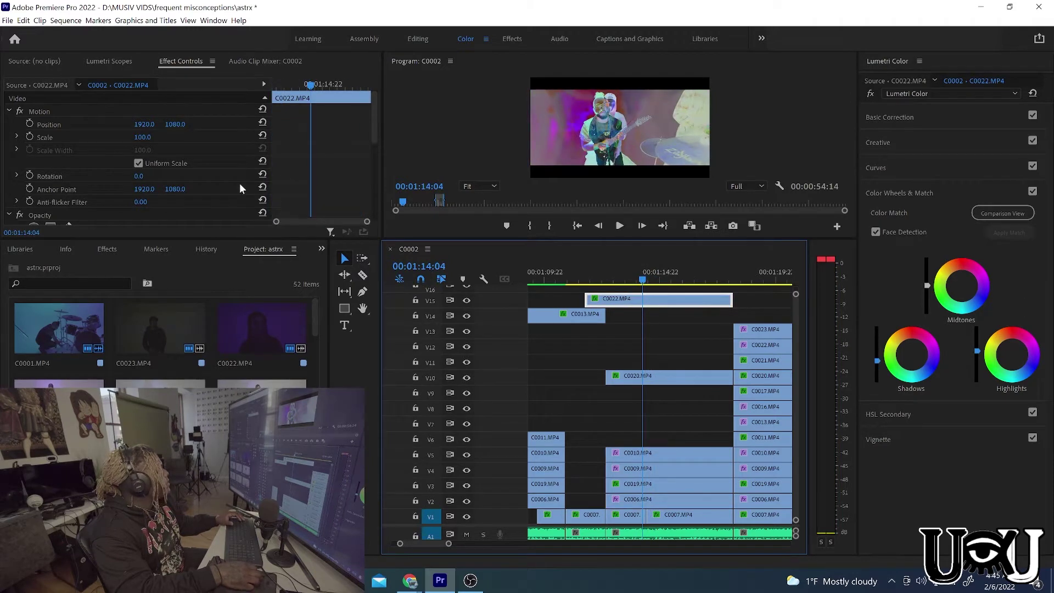
pyautogui.scroll(-3, 223, 191)
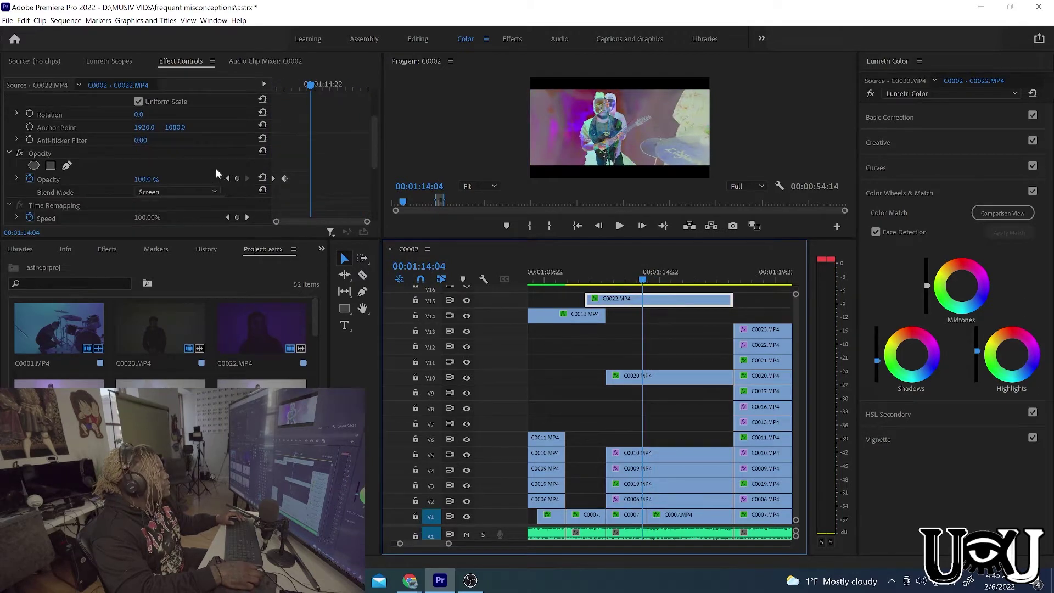
pyautogui.scroll(1, 215, 168)
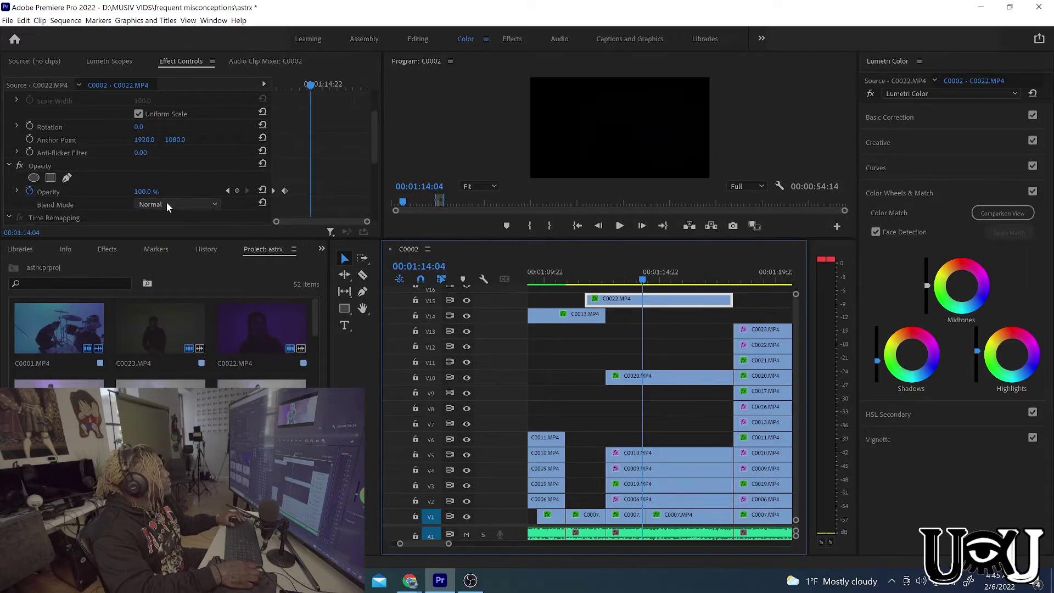
pyautogui.press('space')
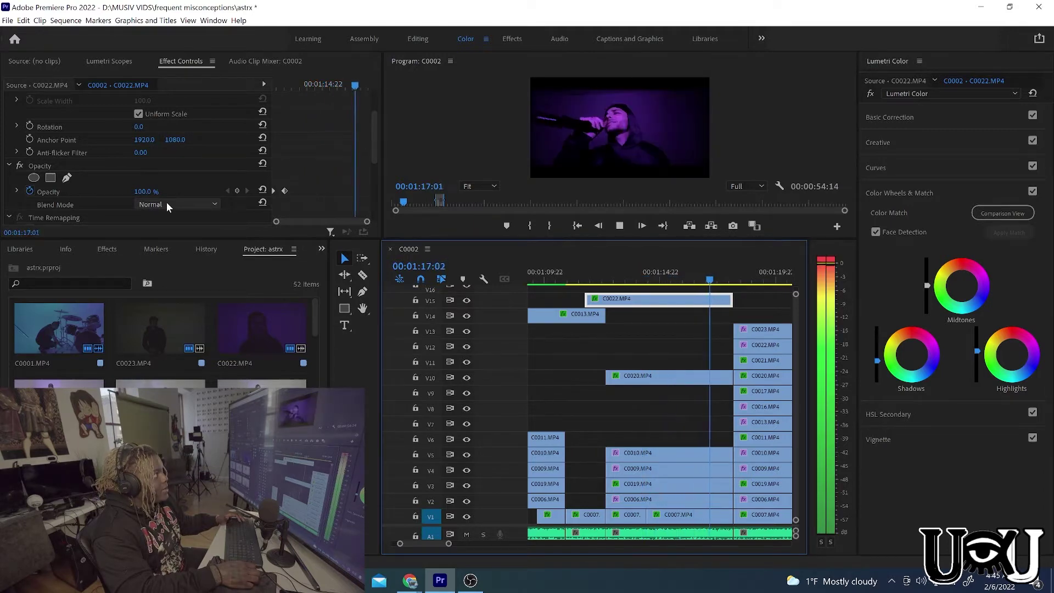
pyautogui.press('space')
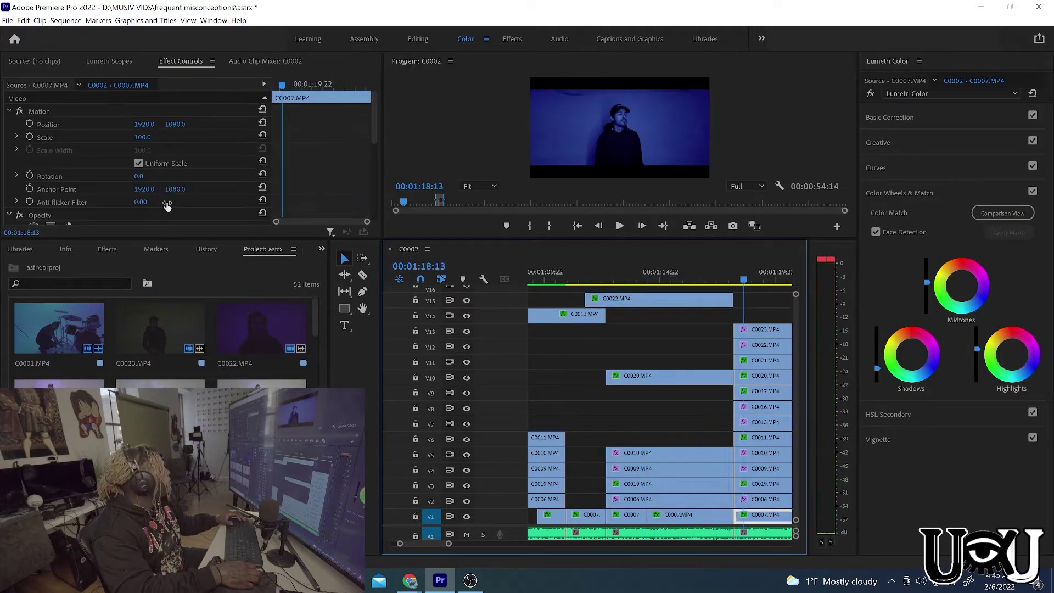
pyautogui.scroll(-2, 232, 194)
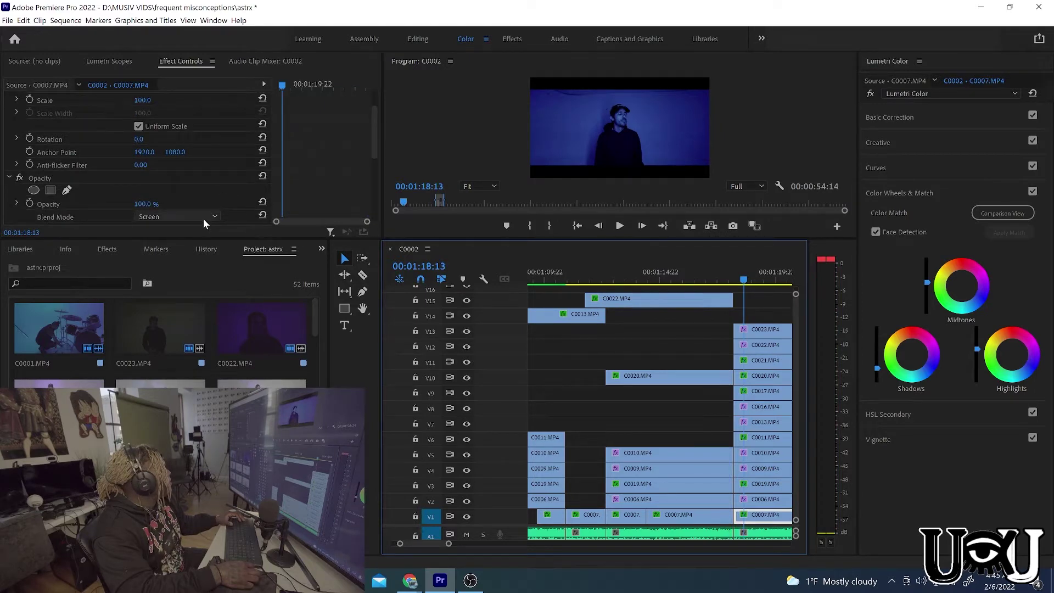
# - Return to 00:01:12:17 and restore the Screen blend mode on the V15 C0022.MP4 clip
pyautogui.click(609, 278)
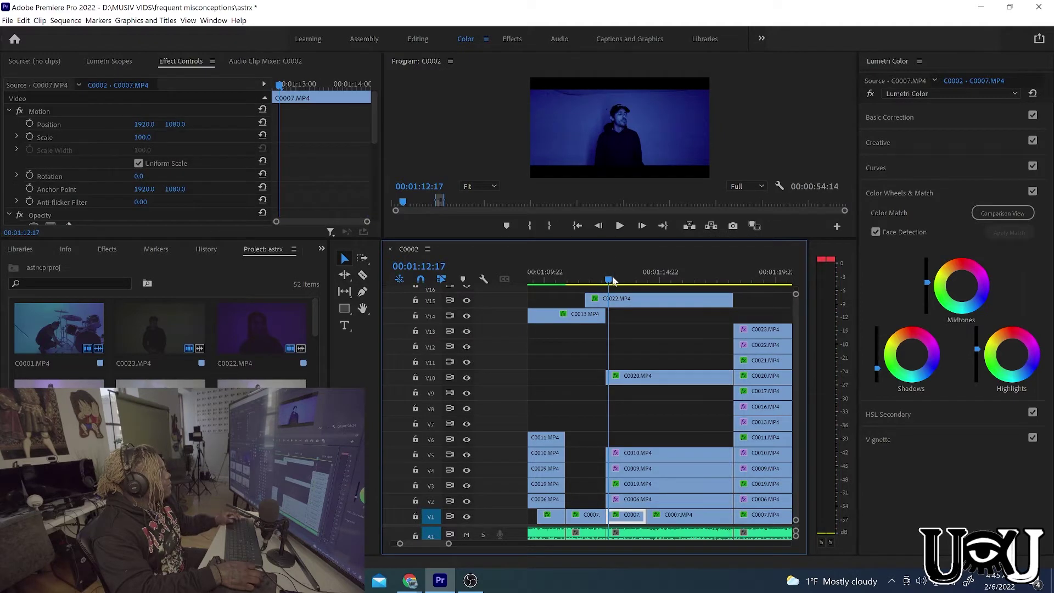
pyautogui.click(628, 302)
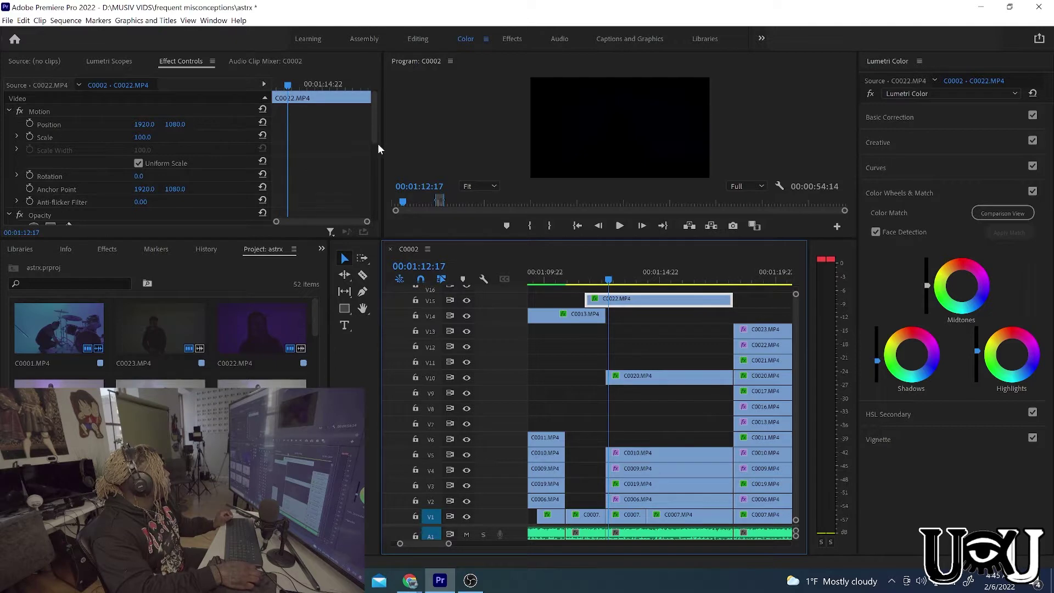
pyautogui.scroll(-2, 378, 145)
pyautogui.press('s')
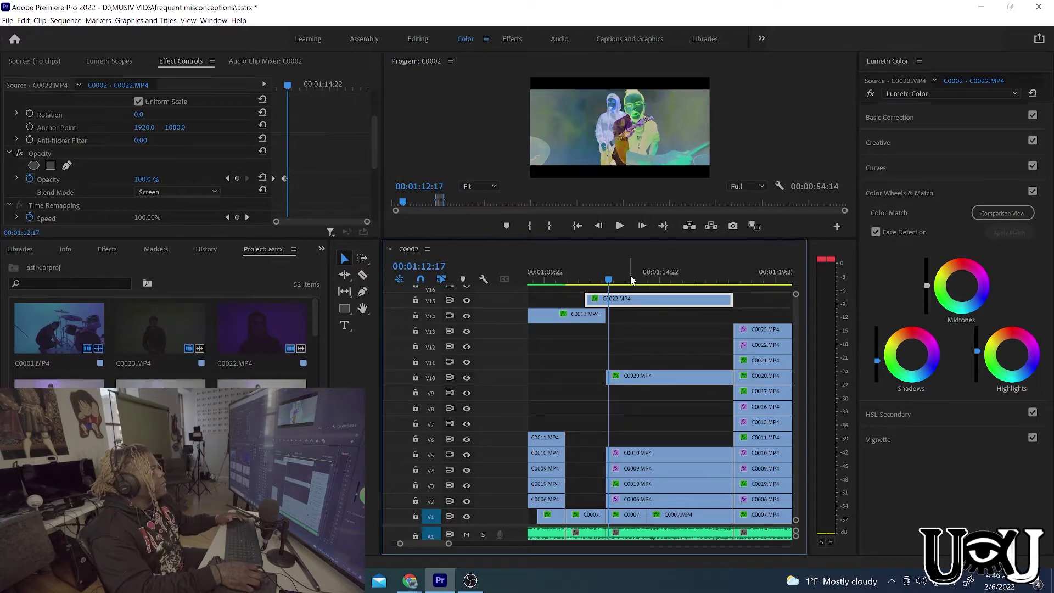
# - Play back the section from 00:01:12:17 to review the overlay, and enlarge the program monitor
pyautogui.press('space')
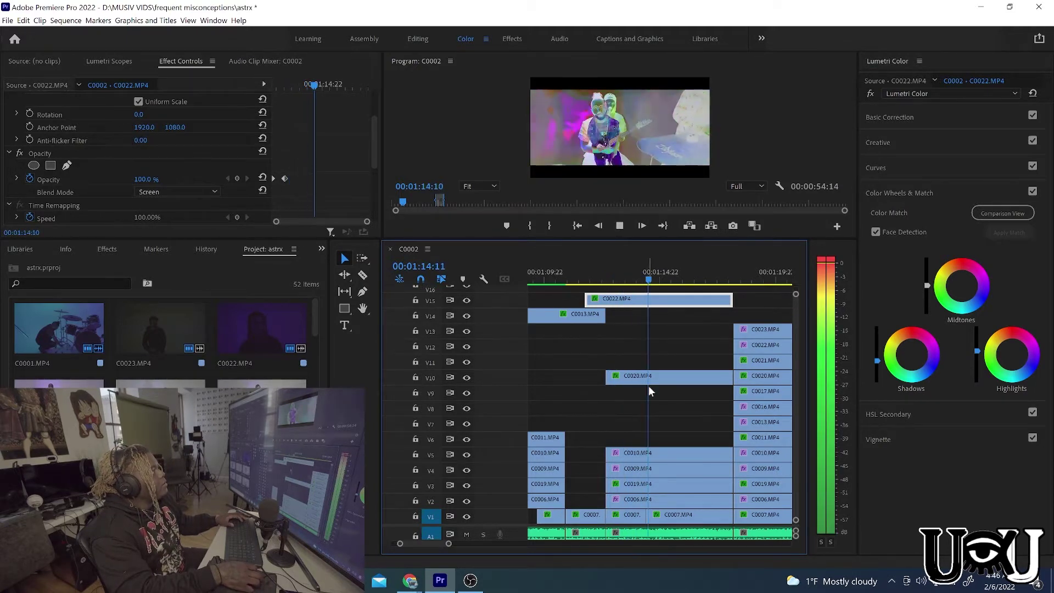
pyautogui.press('space')
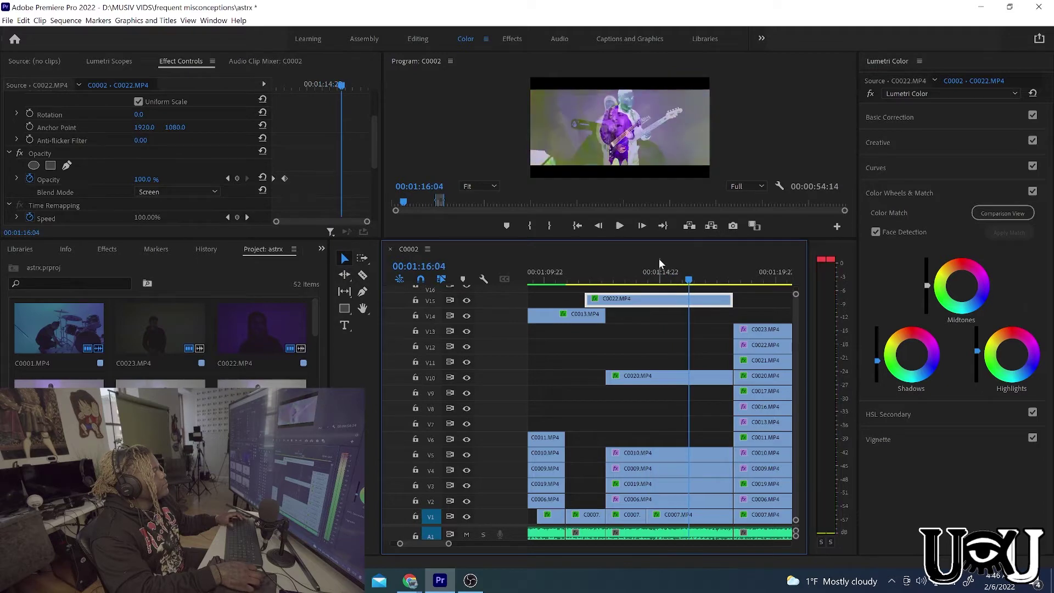
pyautogui.click(638, 276)
pyautogui.press('space')
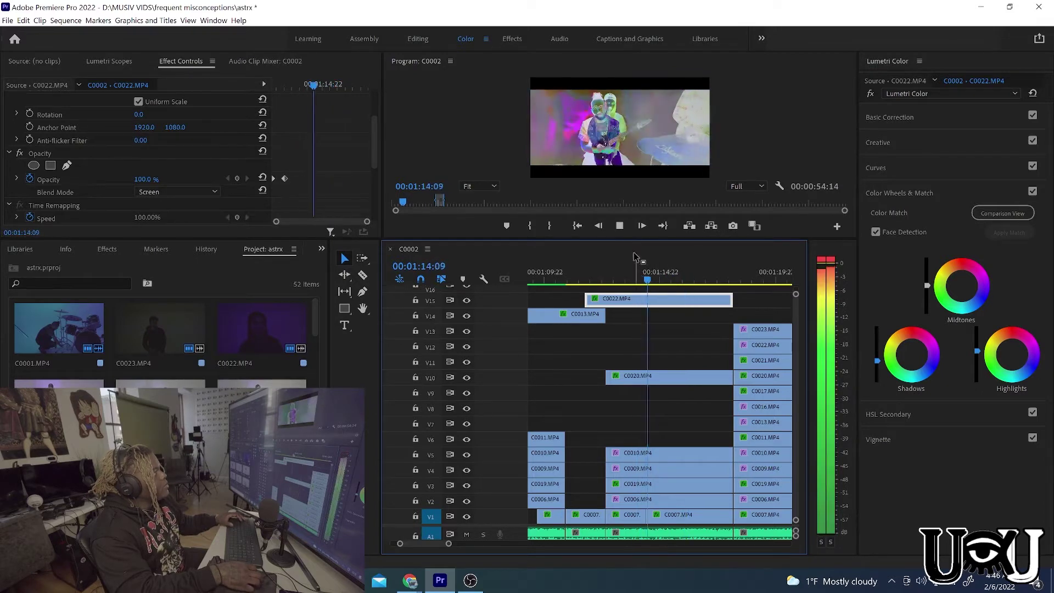
pyautogui.press('space')
pyautogui.moveTo(631, 240); pyautogui.dragTo(630, 305)
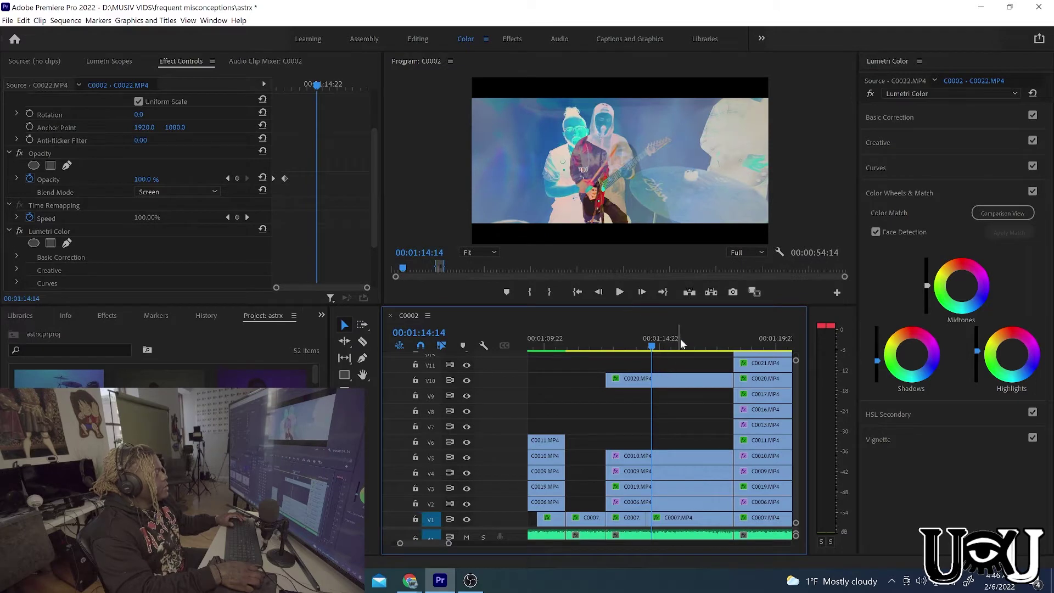
# - Try the Hard Mix blend mode on the C0020.MP4 clip on track V10 and play the section
pyautogui.click(685, 382)
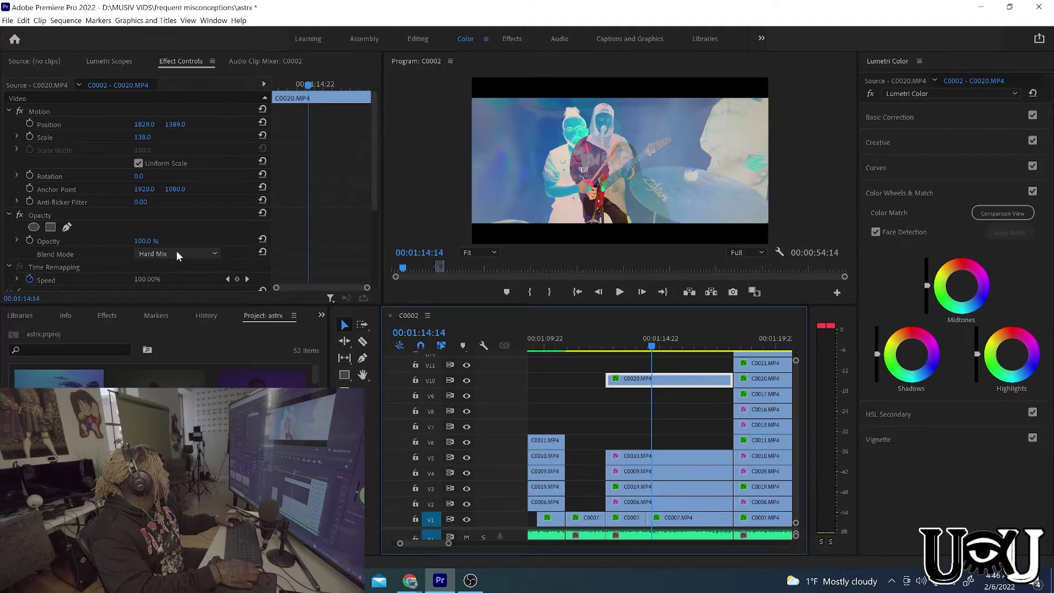
pyautogui.press('space')
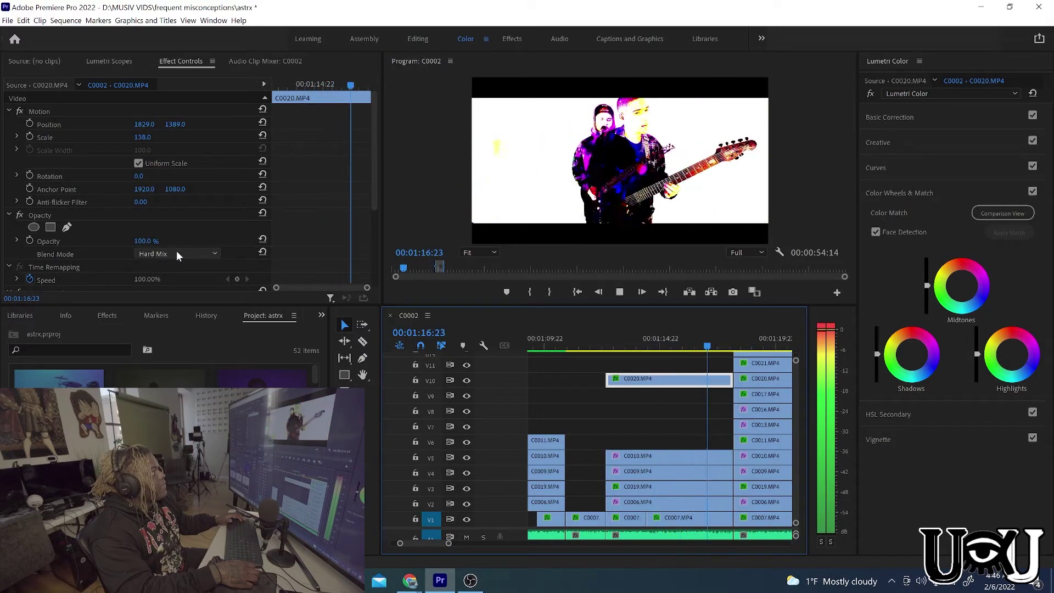
pyautogui.press('space')
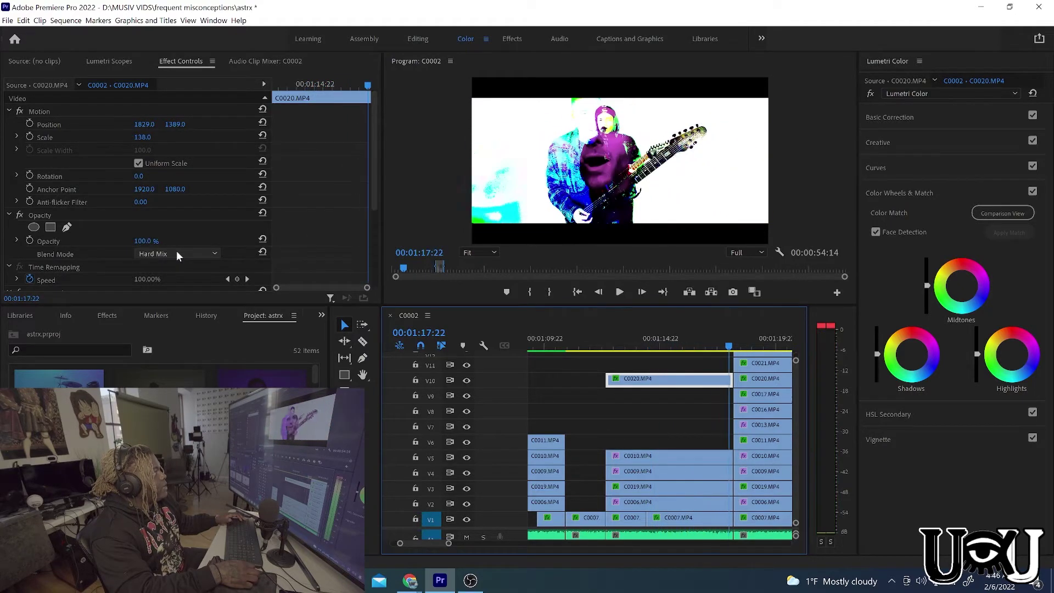
# - Set the blend mode of the V10 C0020.MP4 clip to Difference and replay the section from about 00:01:12:22
pyautogui.scroll(-1, 176, 250)
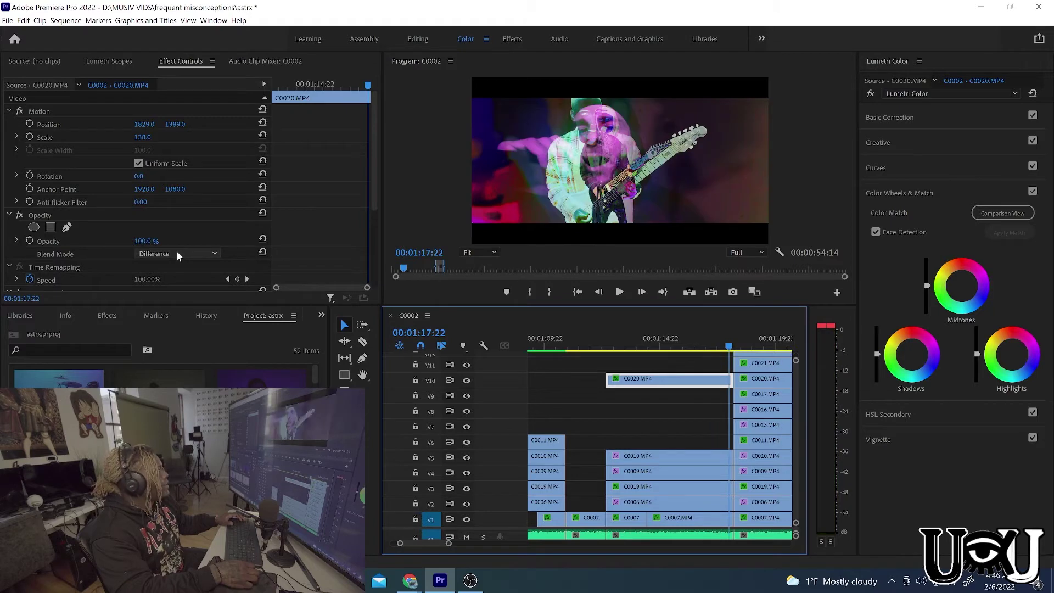
pyautogui.press('space')
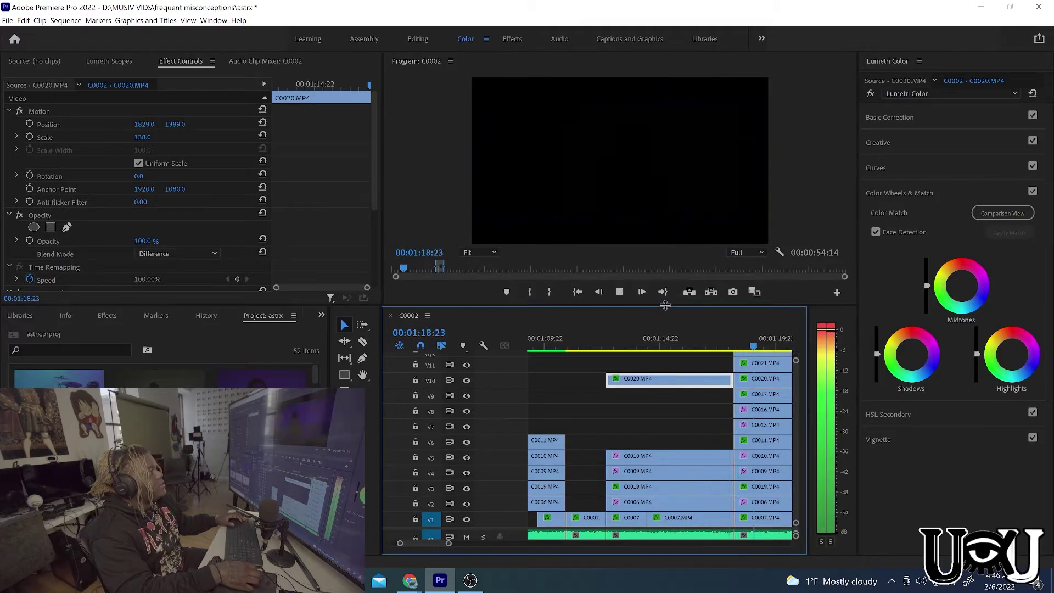
pyautogui.click(616, 334)
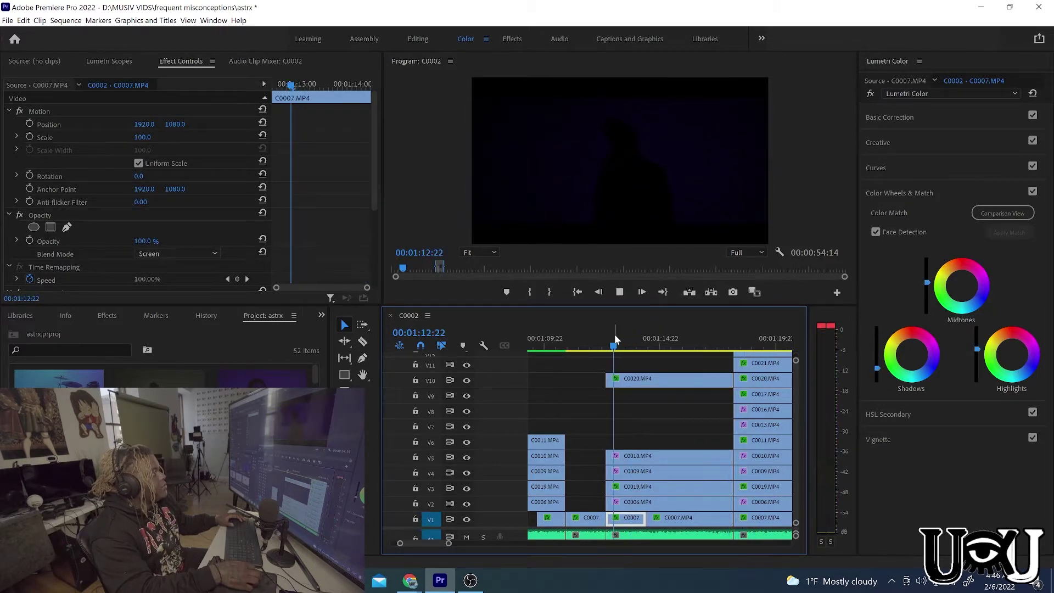
pyautogui.press('space')
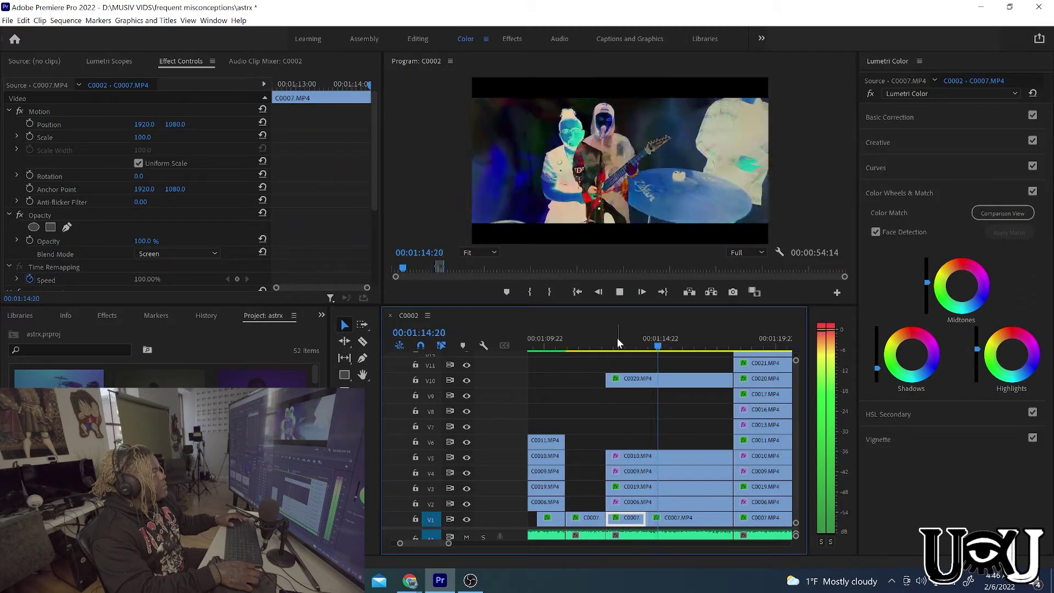
pyautogui.press('space')
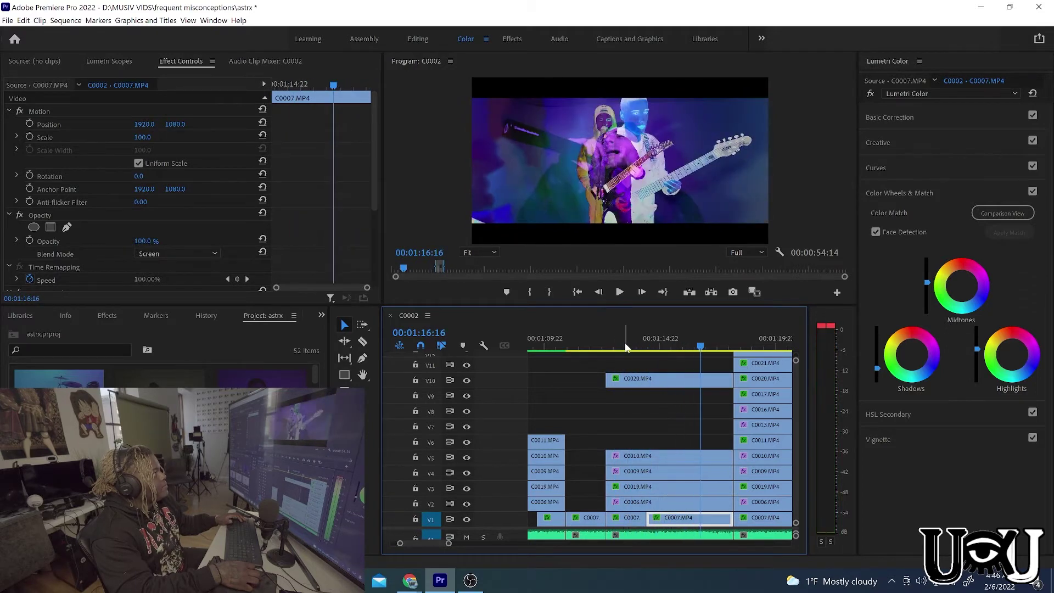
# - Delete the long C0010.MP4 clip from track V5 and play back the section to review the revealed layers
pyautogui.click(682, 463)
pyautogui.press('Delete')
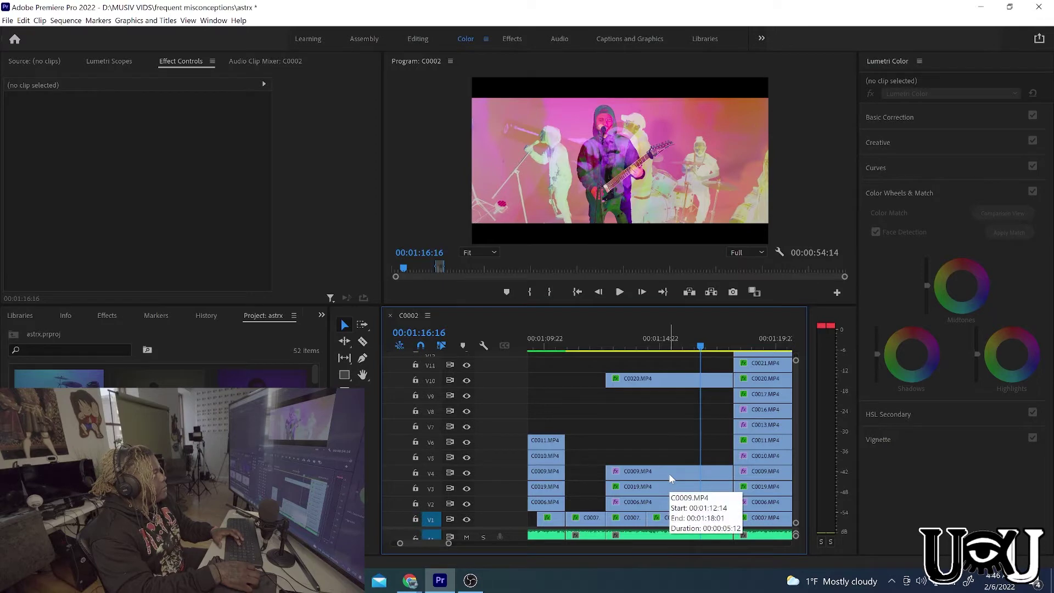
pyautogui.click(668, 475)
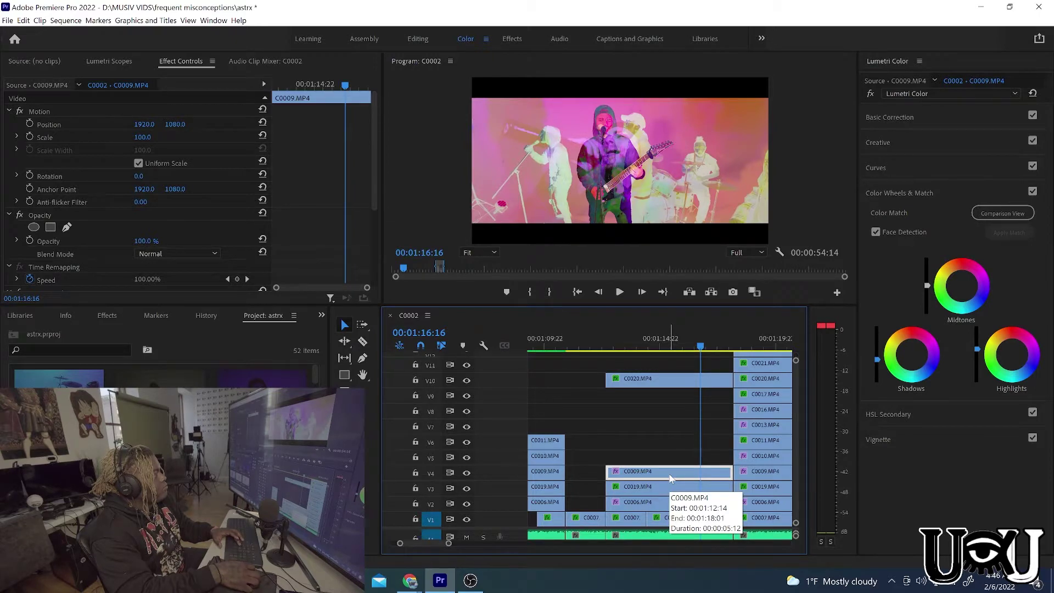
pyautogui.press('space')
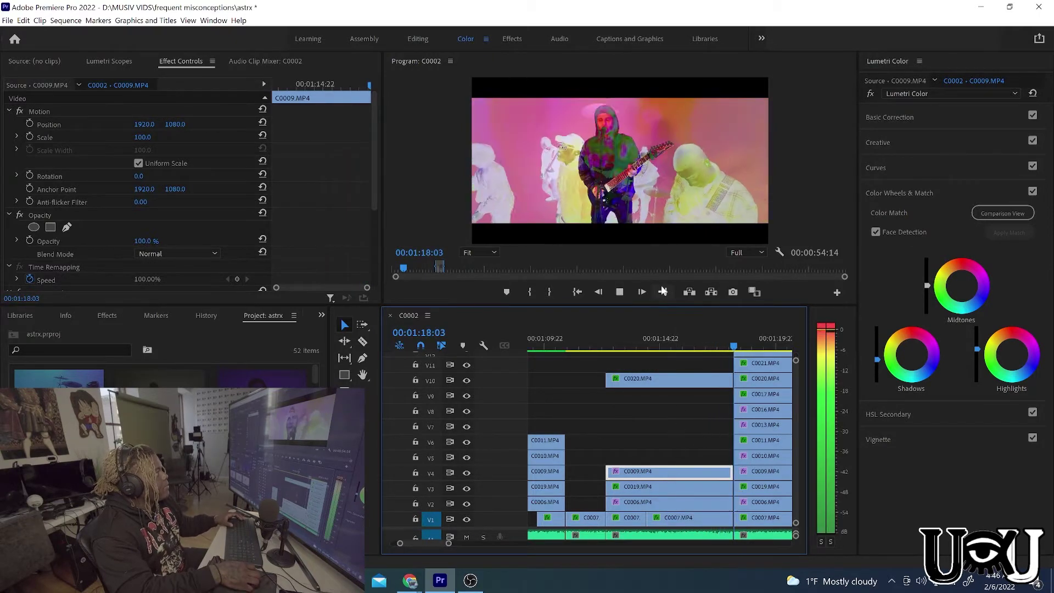
pyautogui.click(617, 349)
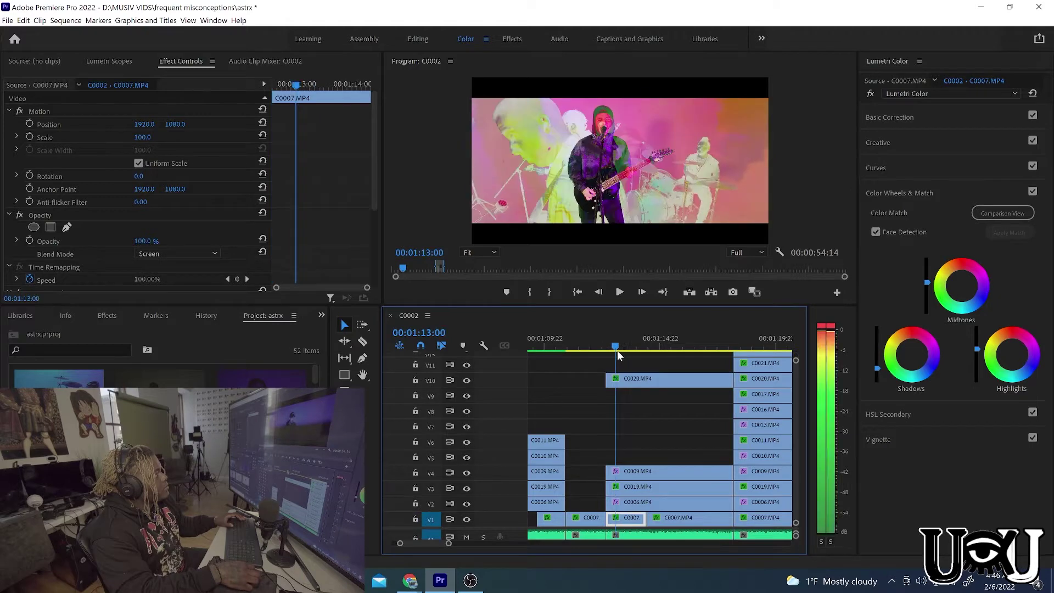
pyautogui.press('space')
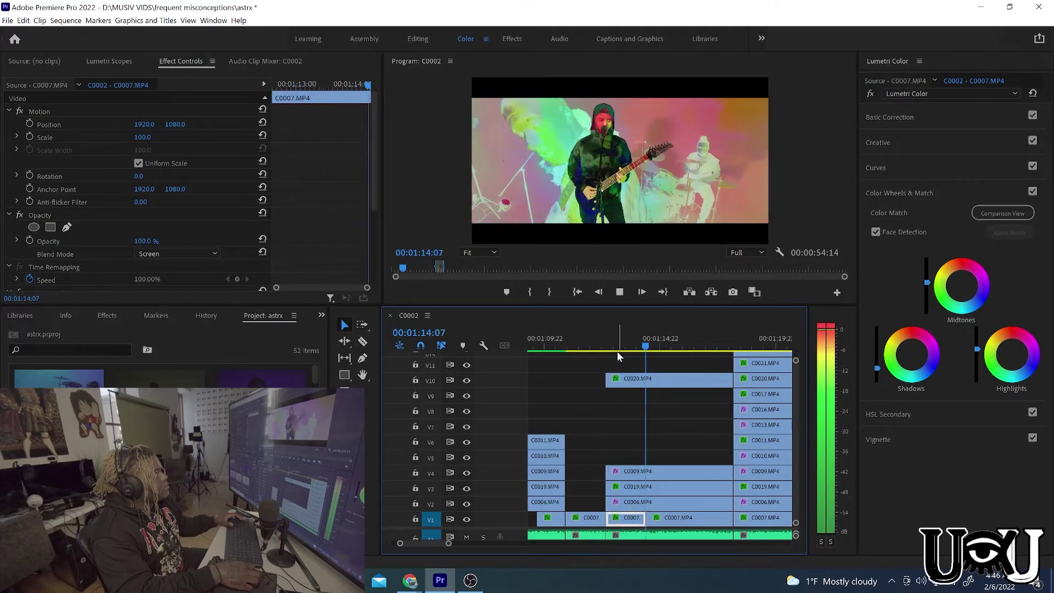
pyautogui.press('space')
# - Scale the C0020.MP4 clip on track V10 to 304 and set its position to 3966, 2597
pyautogui.click(645, 384)
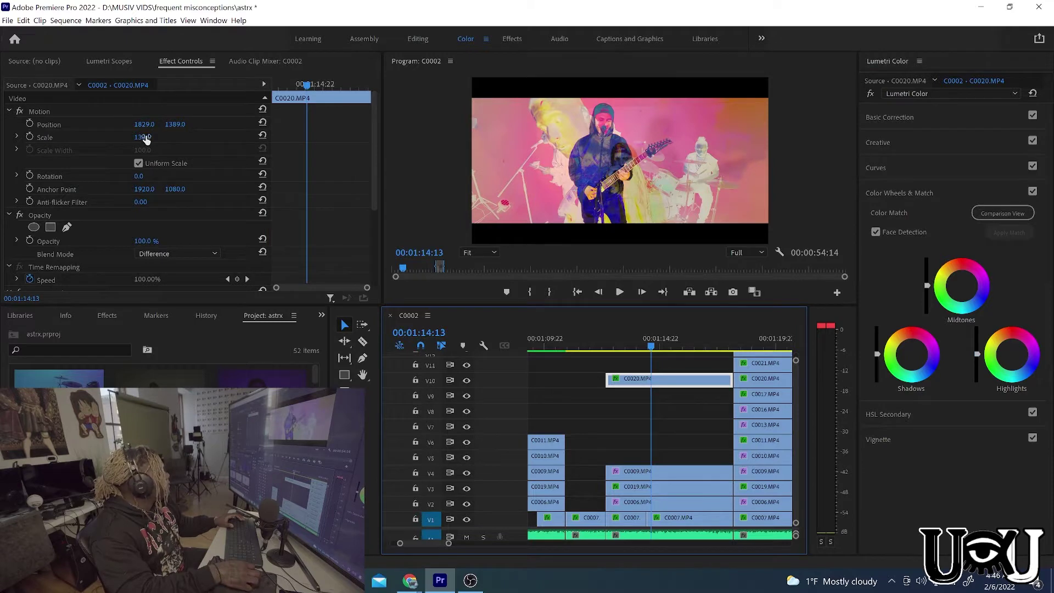
pyautogui.moveTo(146, 140); pyautogui.dragTo(307, 124)
pyautogui.moveTo(145, 137); pyautogui.dragTo(244, 124)
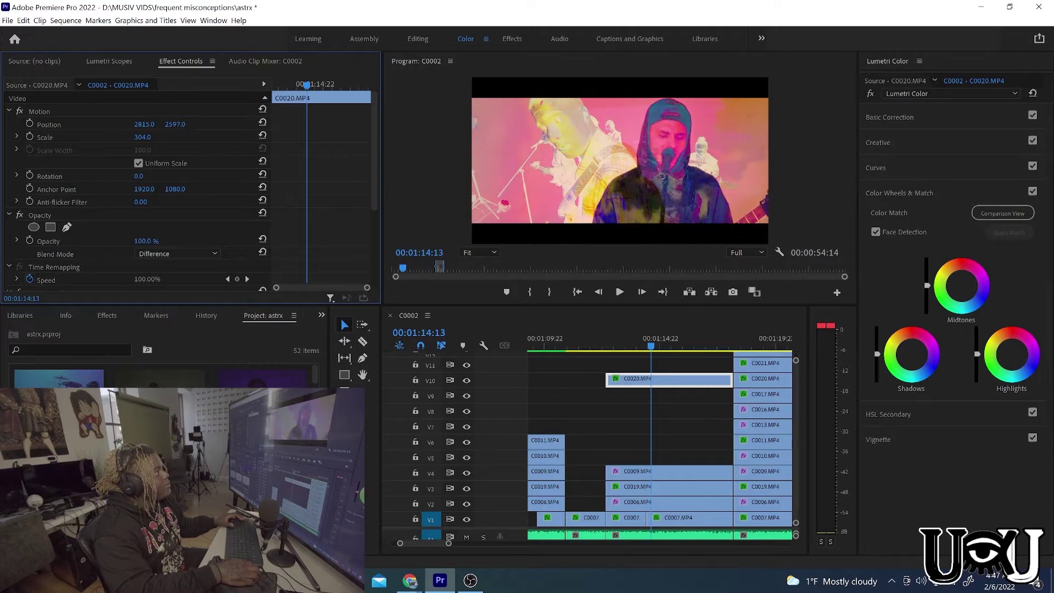
pyautogui.moveTo(145, 124); pyautogui.dragTo(231, 124)
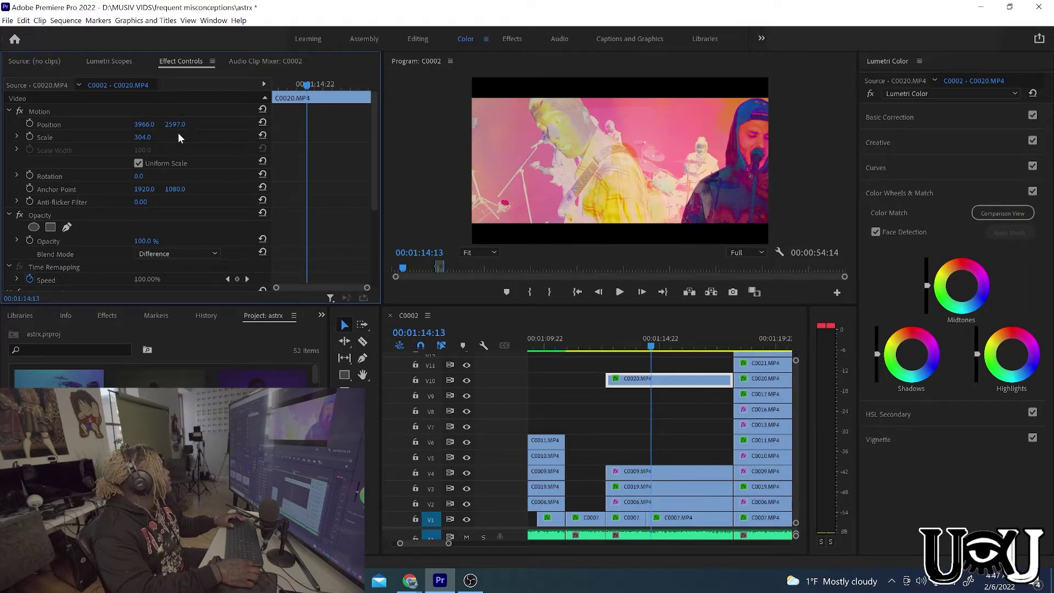
# - Scale the V10 C0020.MP4 clip to 386, set its position to 4078, 3169, and play the section
pyautogui.moveTo(175, 124); pyautogui.dragTo(218, 124)
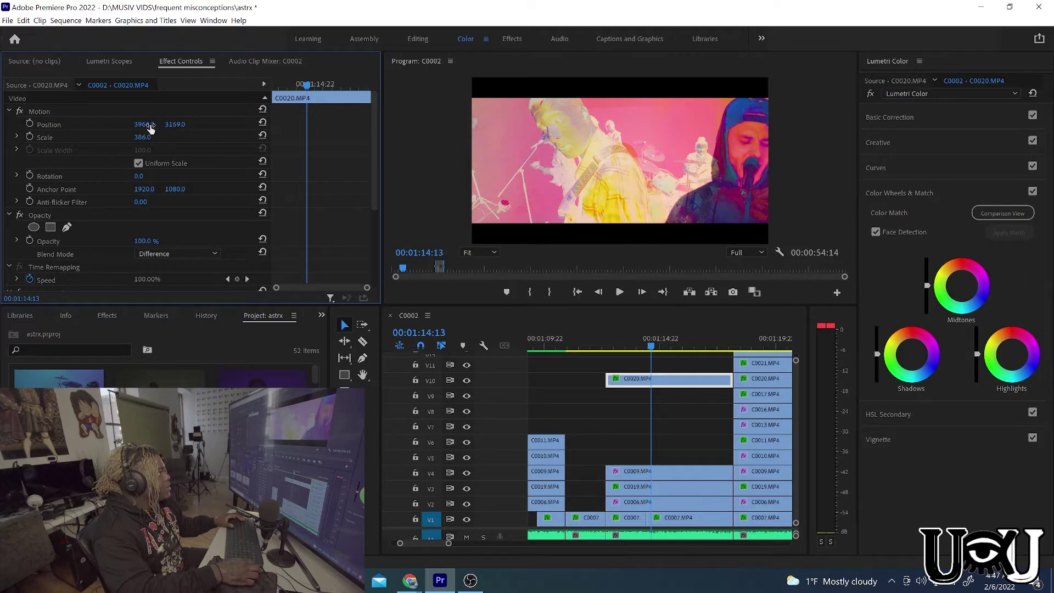
pyautogui.moveTo(149, 124); pyautogui.dragTo(203, 124)
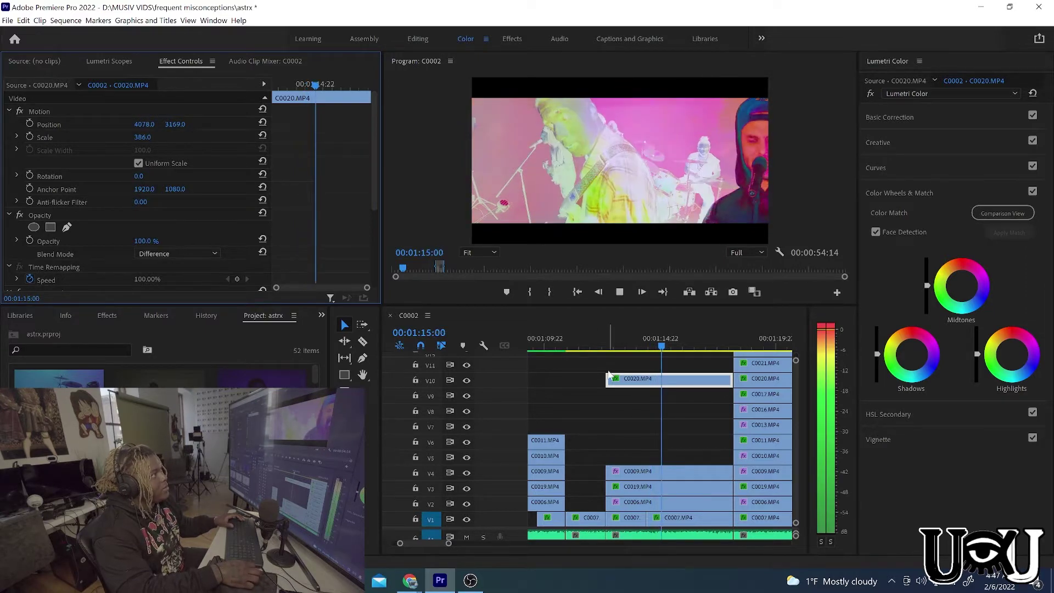
pyautogui.press('space')
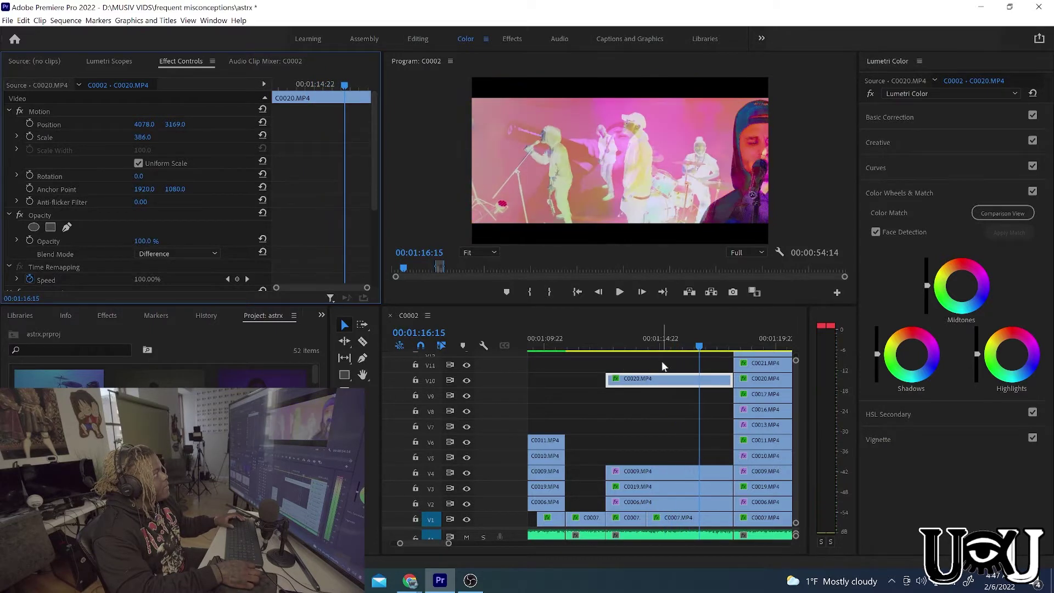
# - Set the C0022.MP4 clip on track V15 to horizontal position 338 and scale 173, and return to about 00:01:12:22
pyautogui.scroll(5, 793, 370)
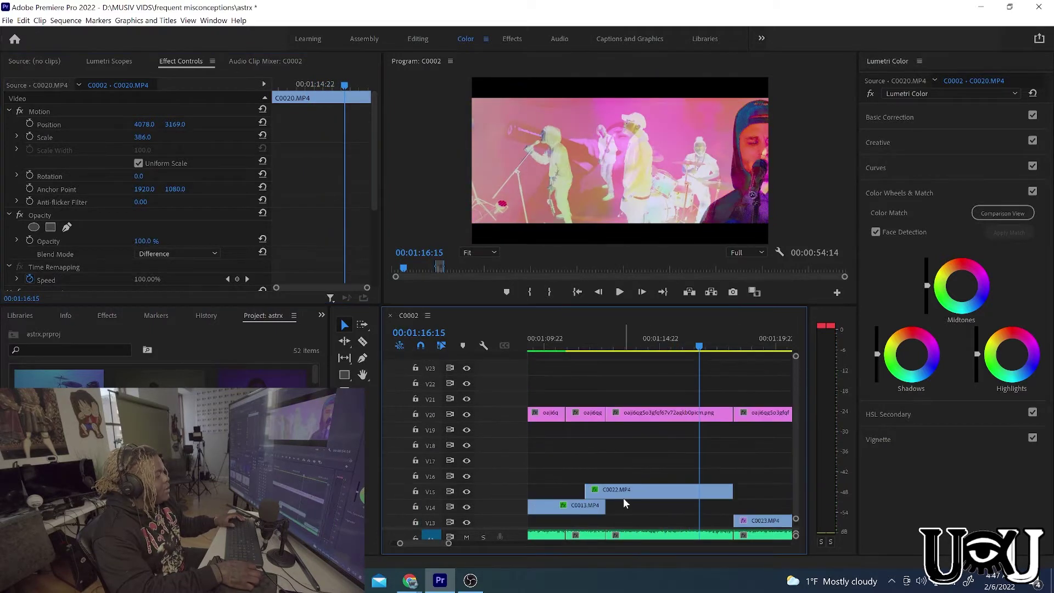
pyautogui.click(624, 499)
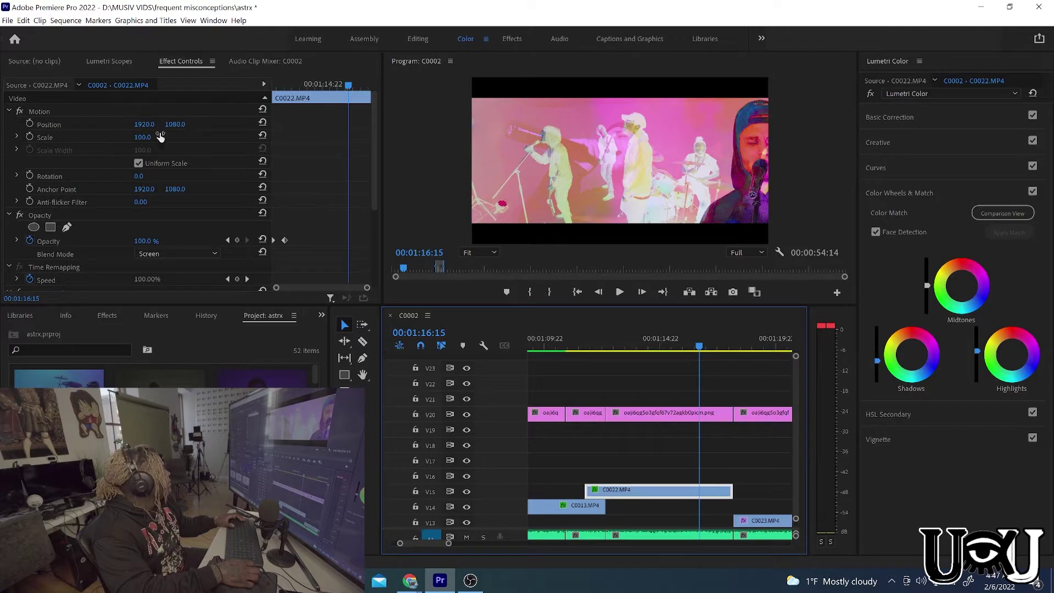
pyautogui.moveTo(146, 129); pyautogui.dragTo(50, 129)
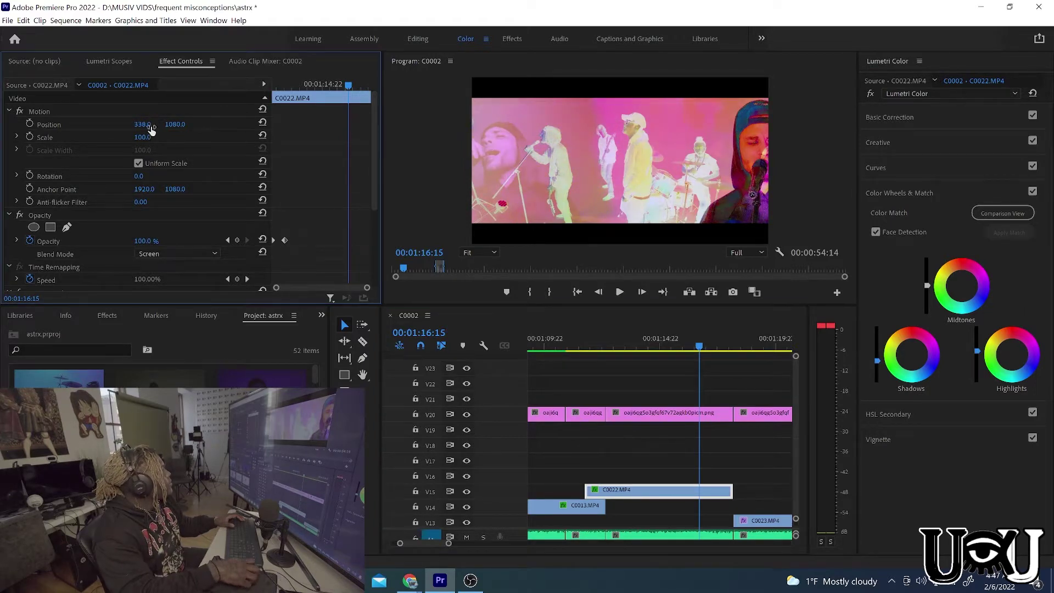
pyautogui.moveTo(142, 137); pyautogui.dragTo(110, 136)
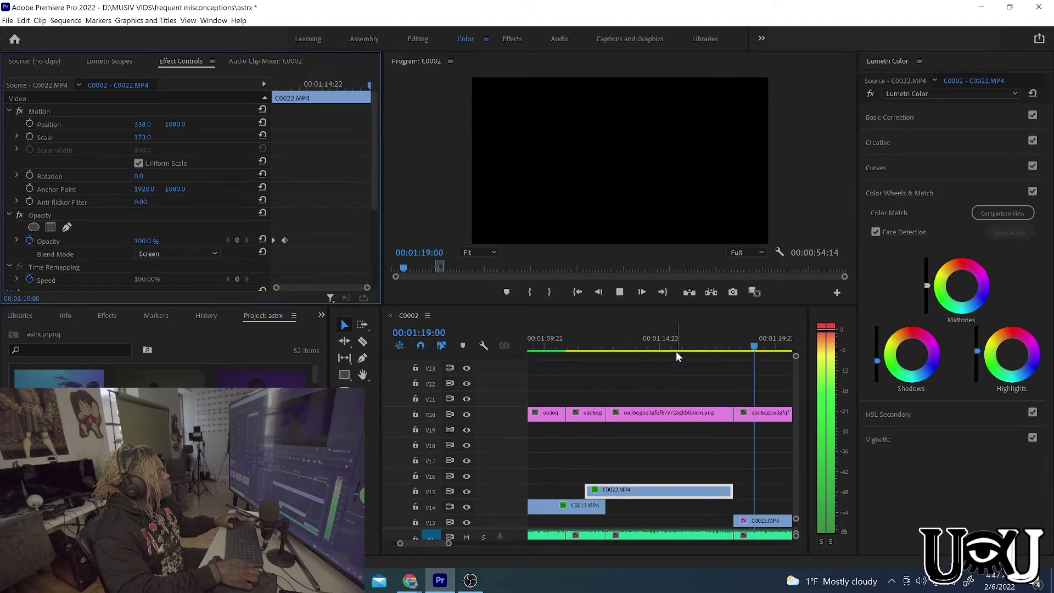
pyautogui.moveTo(656, 343); pyautogui.dragTo(614, 343)
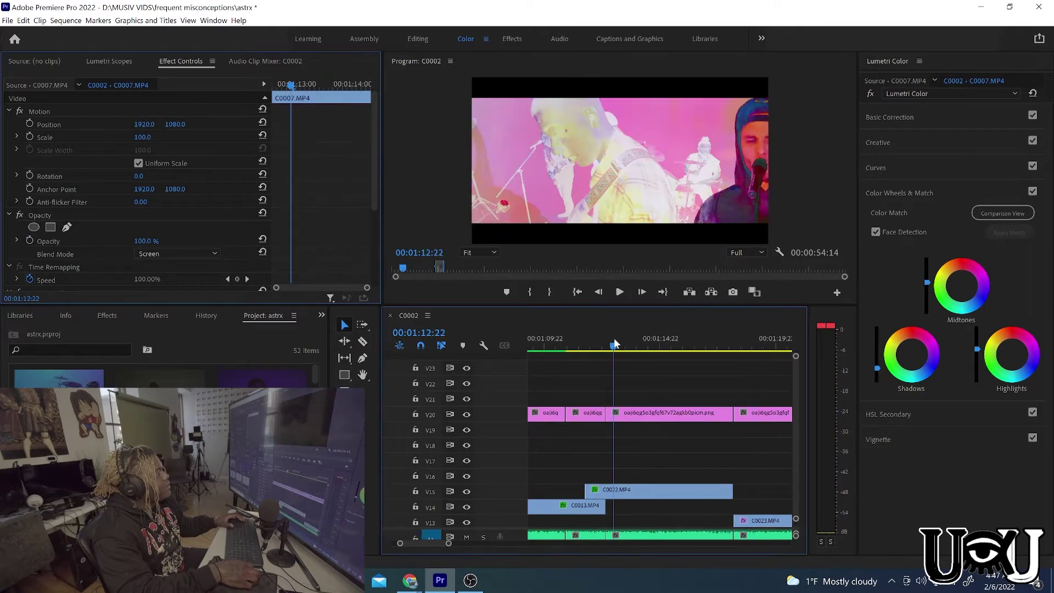
# - Try the Exclusion blend mode on the C0022.MP4 clip on track V15 and play the section
pyautogui.click(682, 488)
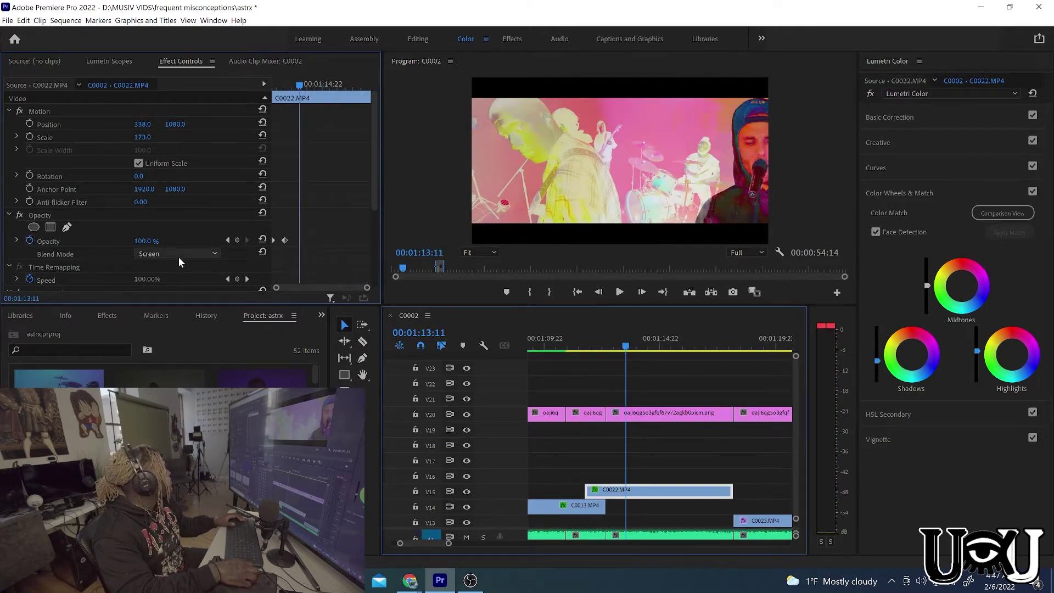
pyautogui.scroll(-1, 179, 255)
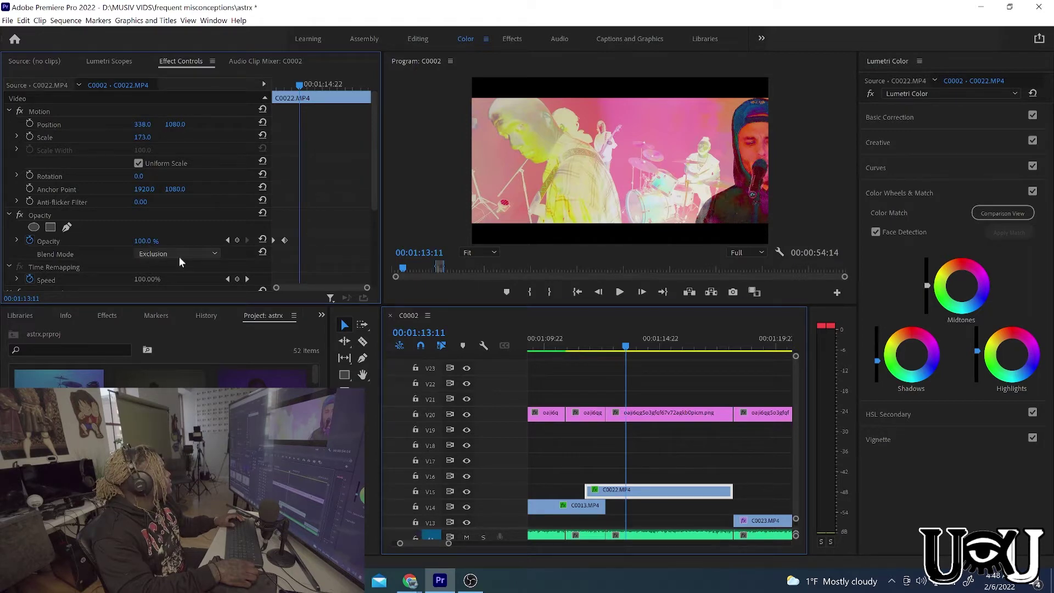
pyautogui.press('space')
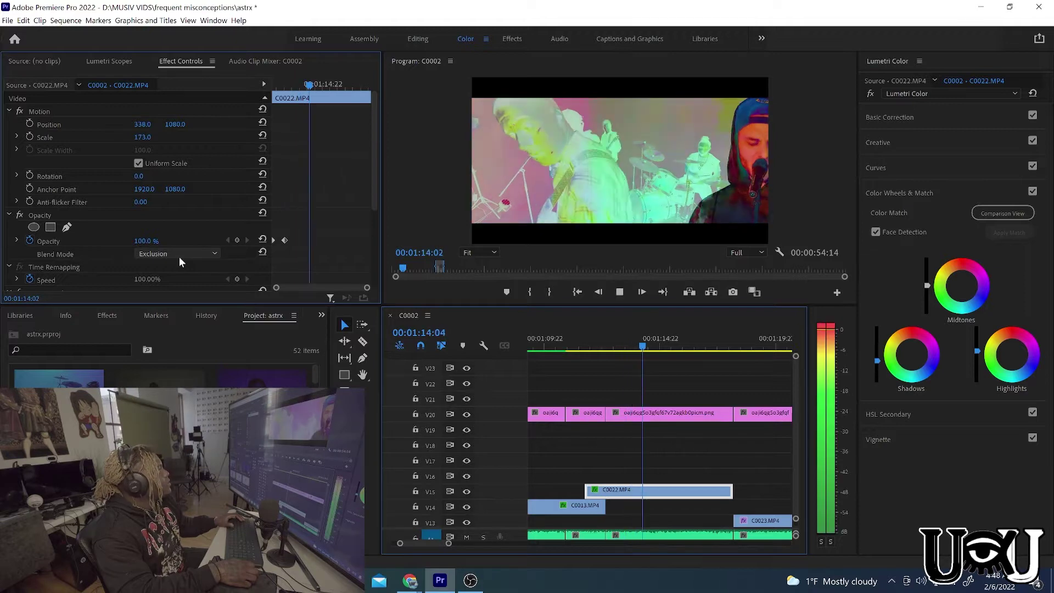
# - Set the blend mode of the V15 C0022.MP4 clip to Subtract and replay the transition from before the clip starts
pyautogui.scroll(-1, 179, 256)
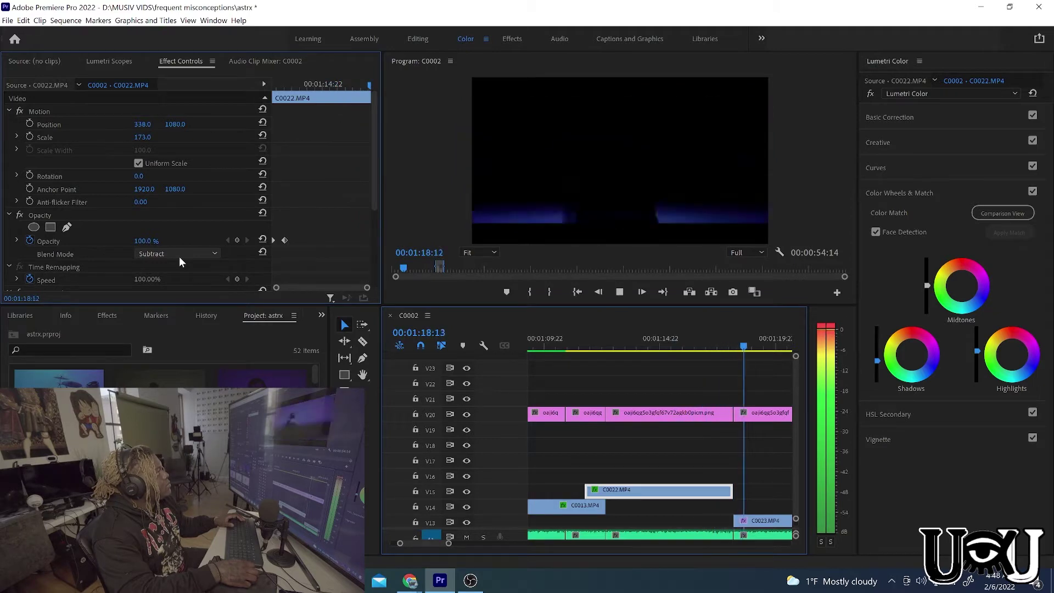
pyautogui.press('space')
pyautogui.click(583, 345)
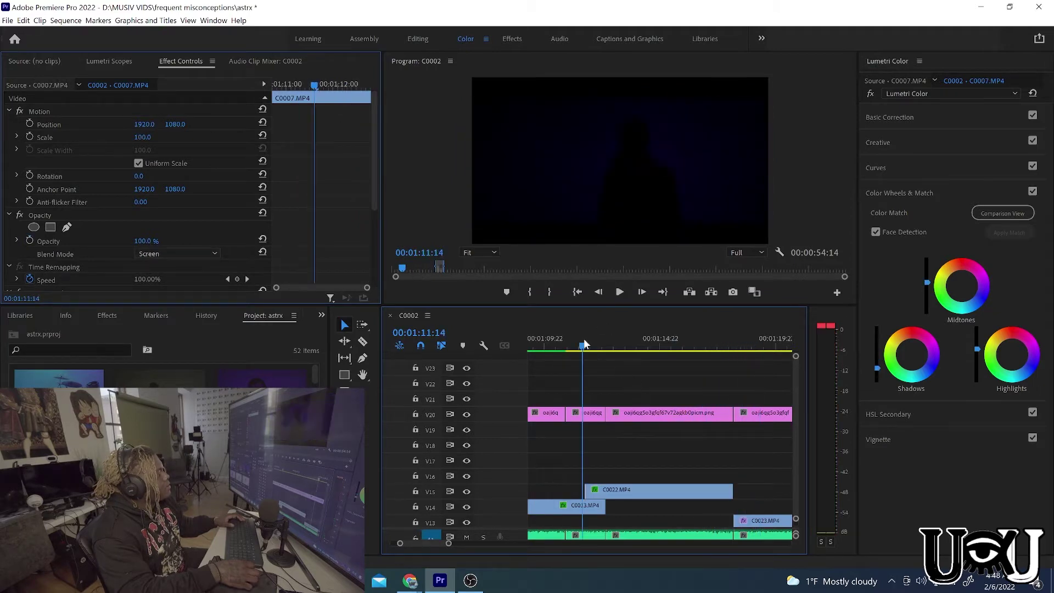
pyautogui.press('space')
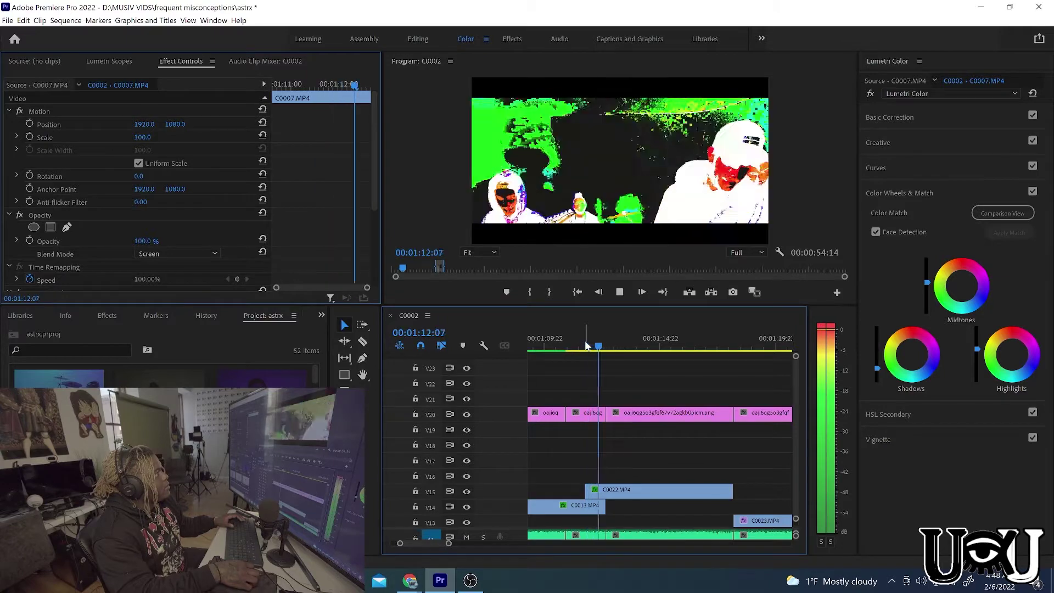
pyautogui.moveTo(584, 340)
pyautogui.mouseDown()
pyautogui.moveTo(508, 341)
pyautogui.moveTo(589, 356)
pyautogui.mouseUp()
pyautogui.press('space')
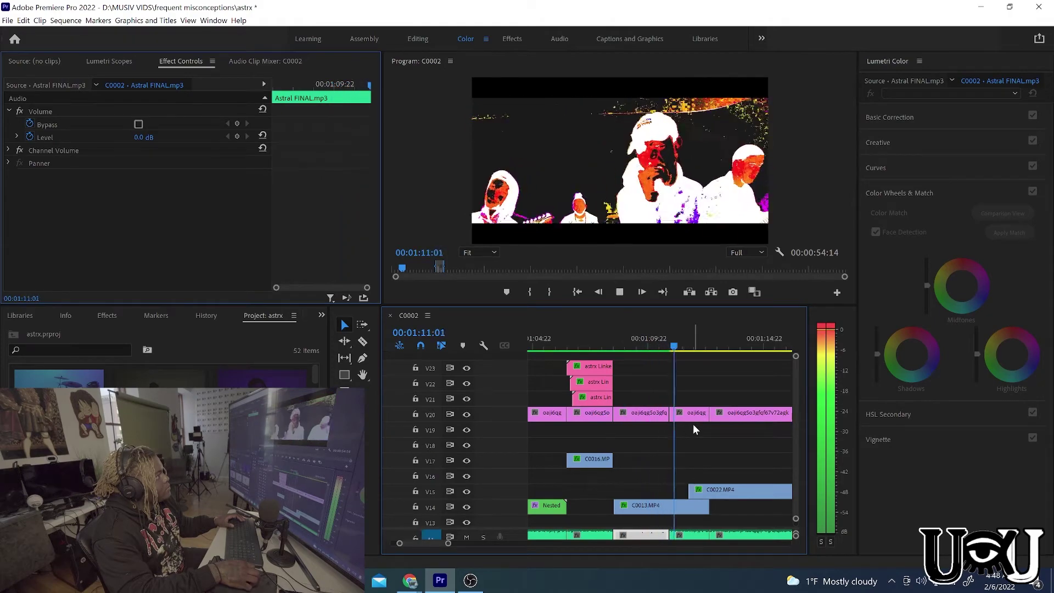
pyautogui.press('space')
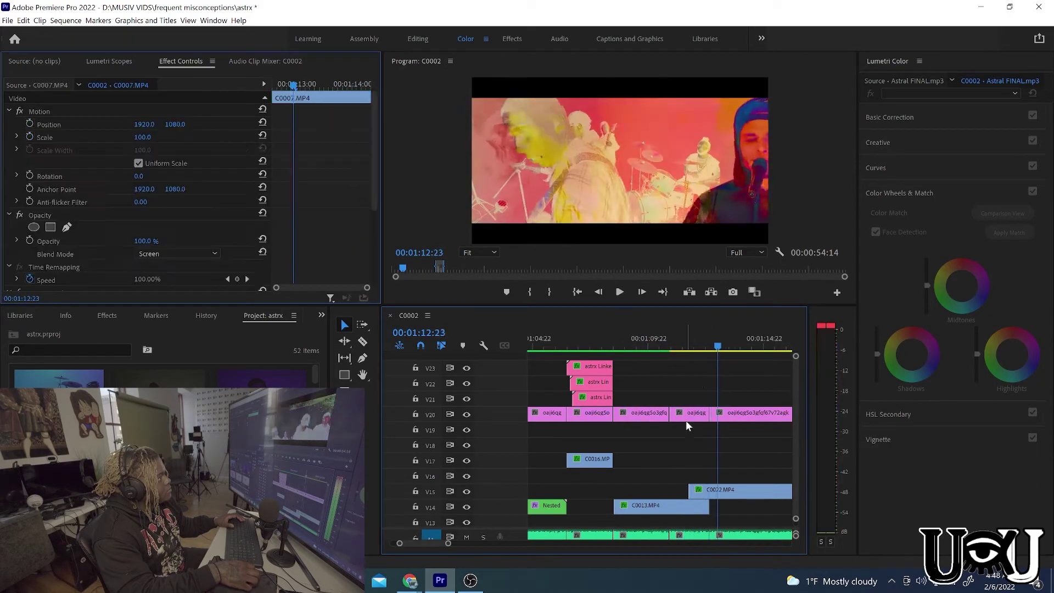
# - Check the overlap of C0013.MP4 and C0022.MP4 around 00:01:11:18, and move the C0013.MP4 clip from track V14 up to V16
pyautogui.moveTo(700, 345)
pyautogui.mouseDown()
pyautogui.moveTo(671, 346)
pyautogui.moveTo(690, 346)
pyautogui.mouseUp()
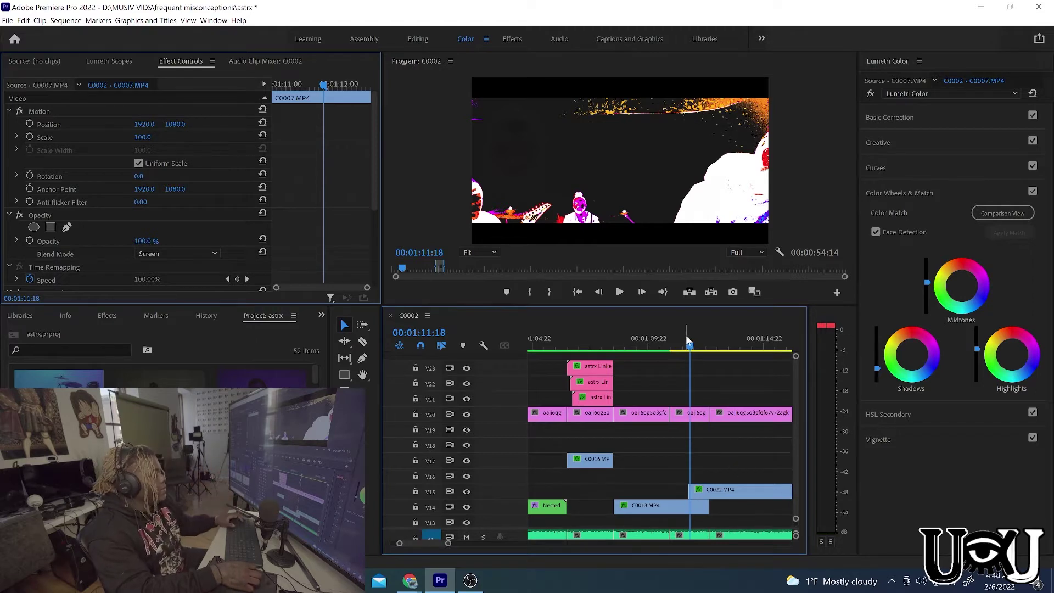
pyautogui.moveTo(691, 347)
pyautogui.mouseDown()
pyautogui.moveTo(725, 351)
pyautogui.moveTo(696, 357)
pyautogui.mouseUp()
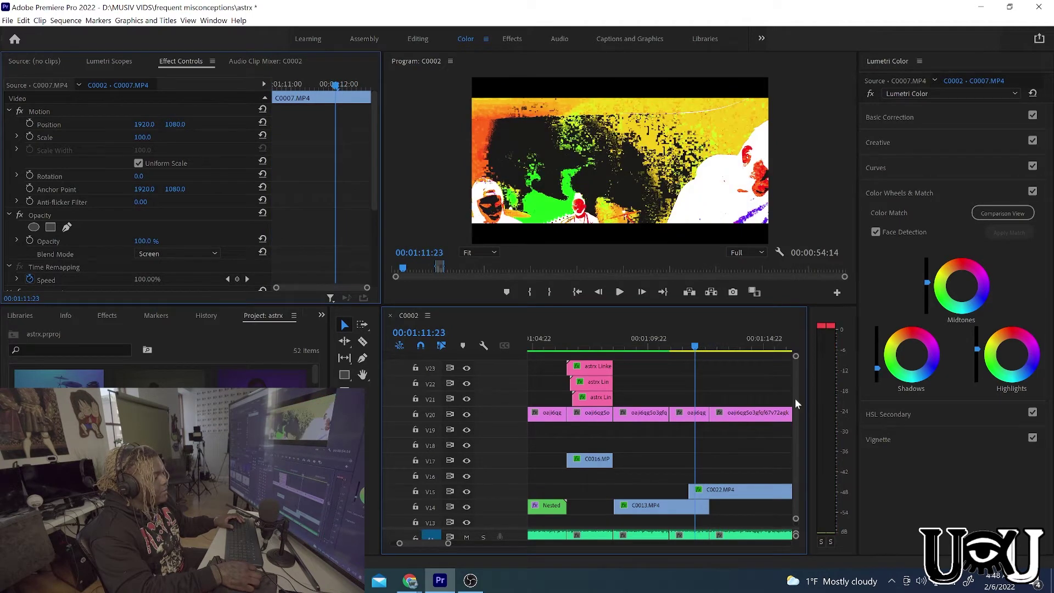
pyautogui.scroll(-5, 794, 397)
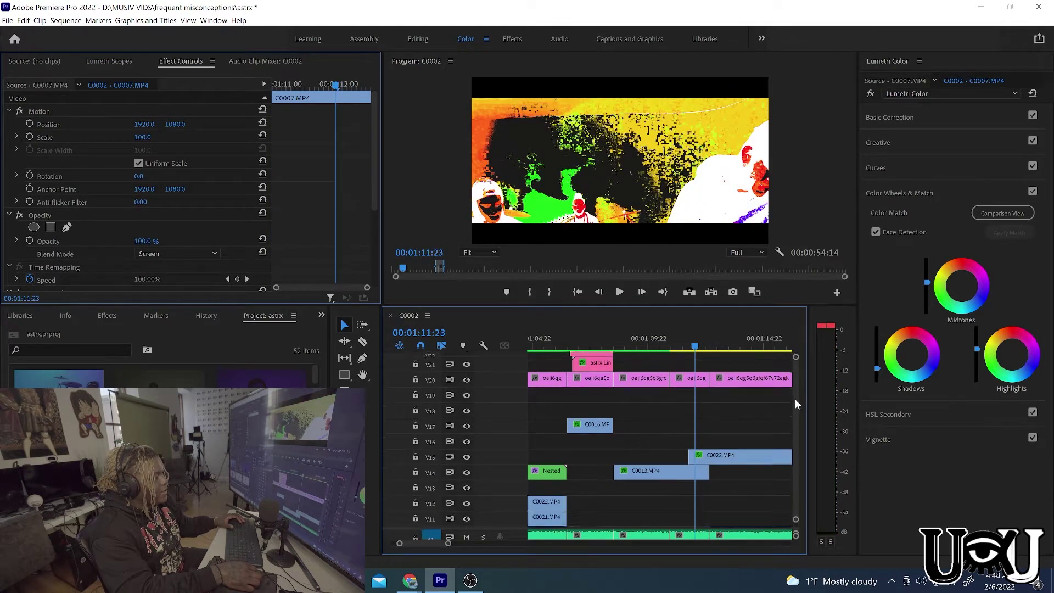
pyautogui.scroll(1, 795, 399)
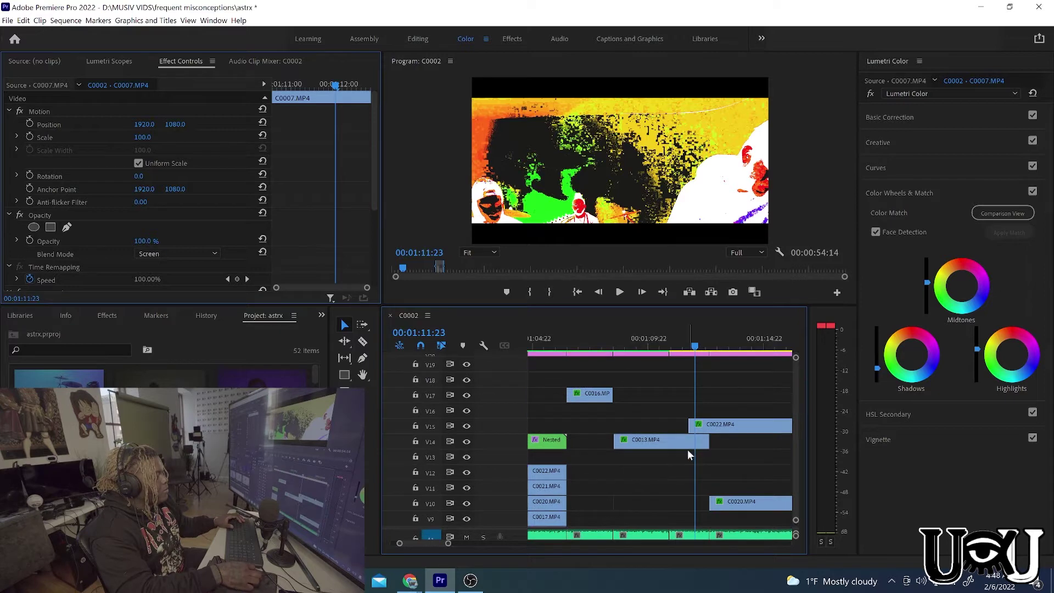
pyautogui.moveTo(684, 443); pyautogui.dragTo(683, 410)
# - Keyframe the V16 C0013.MP4 clip's opacity at 100% at 00:01:11:18, fading to 0% at the very end of the clip
pyautogui.moveTo(696, 344); pyautogui.dragTo(689, 350)
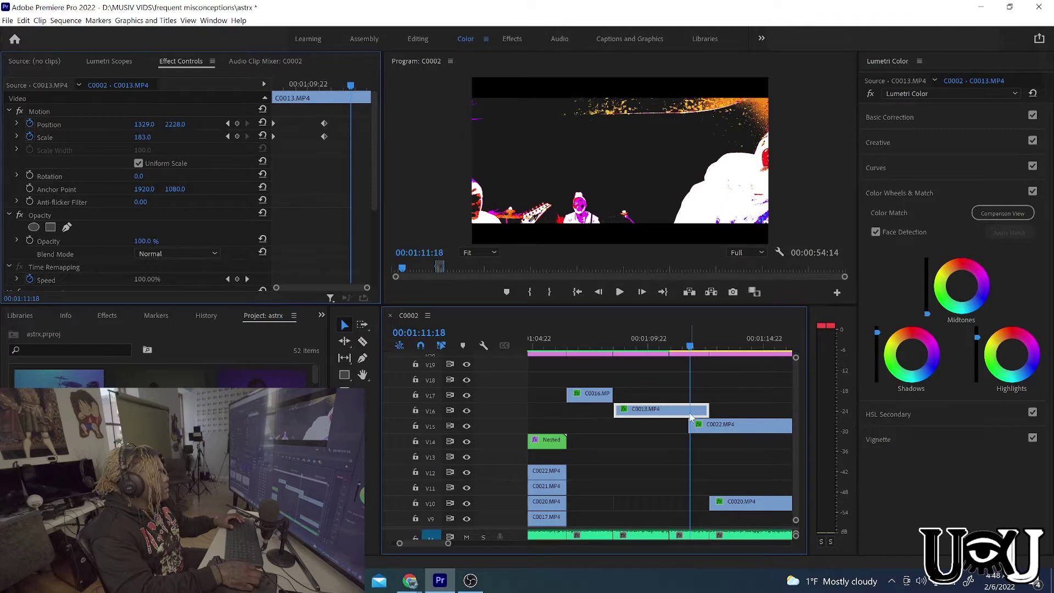
pyautogui.click(29, 240)
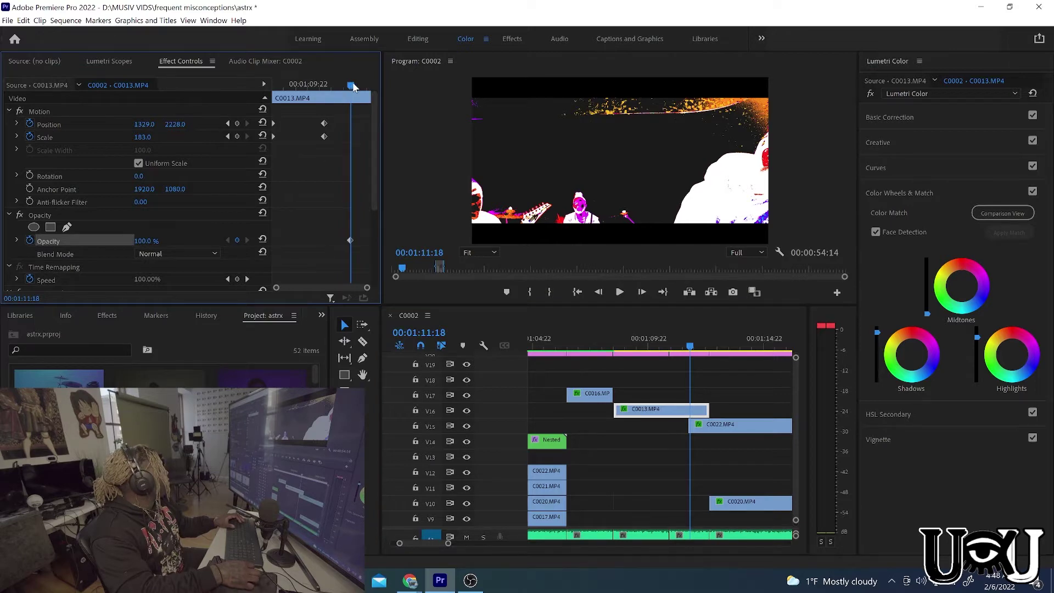
pyautogui.moveTo(354, 87); pyautogui.dragTo(367, 86)
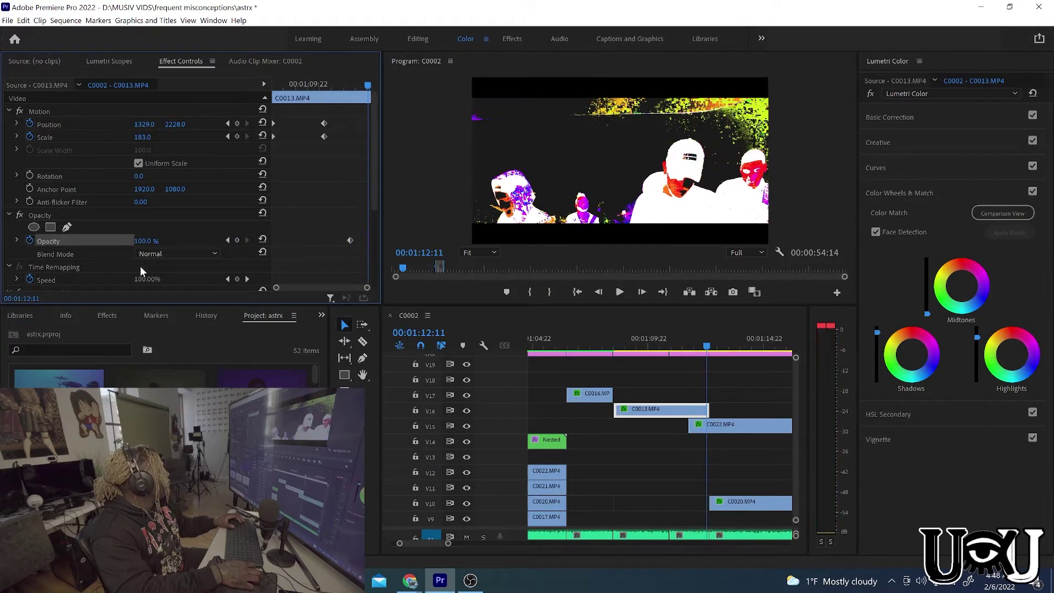
pyautogui.moveTo(141, 241); pyautogui.dragTo(87, 241)
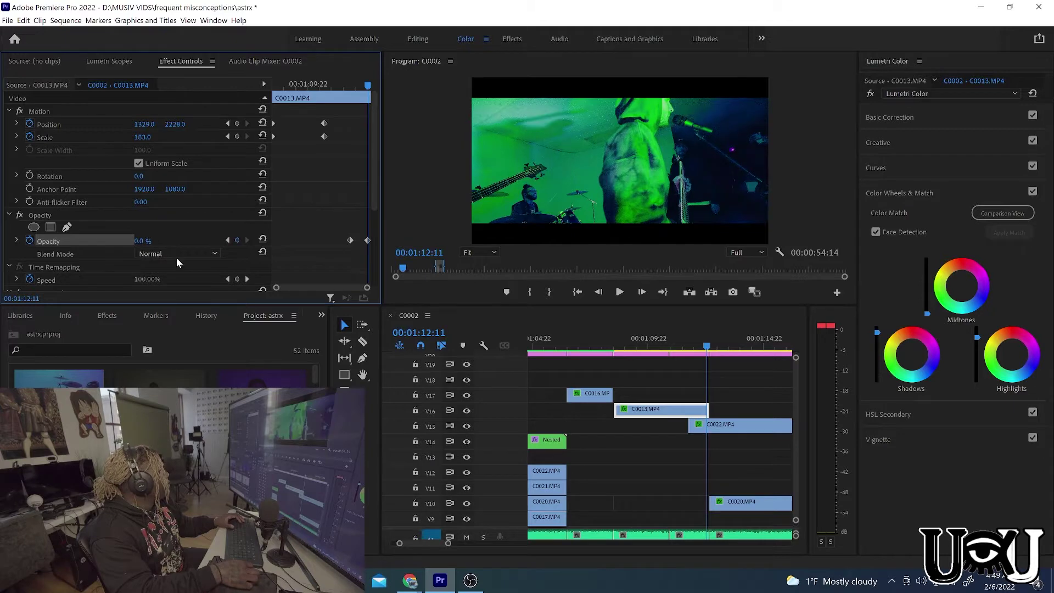
pyautogui.click(366, 240)
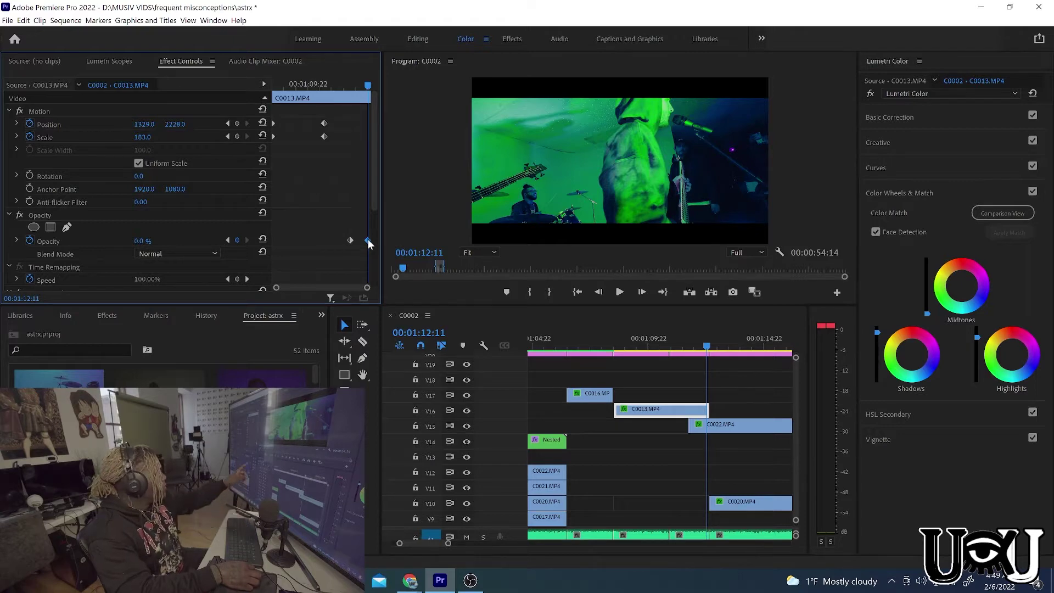
pyautogui.moveTo(367, 240); pyautogui.dragTo(373, 241)
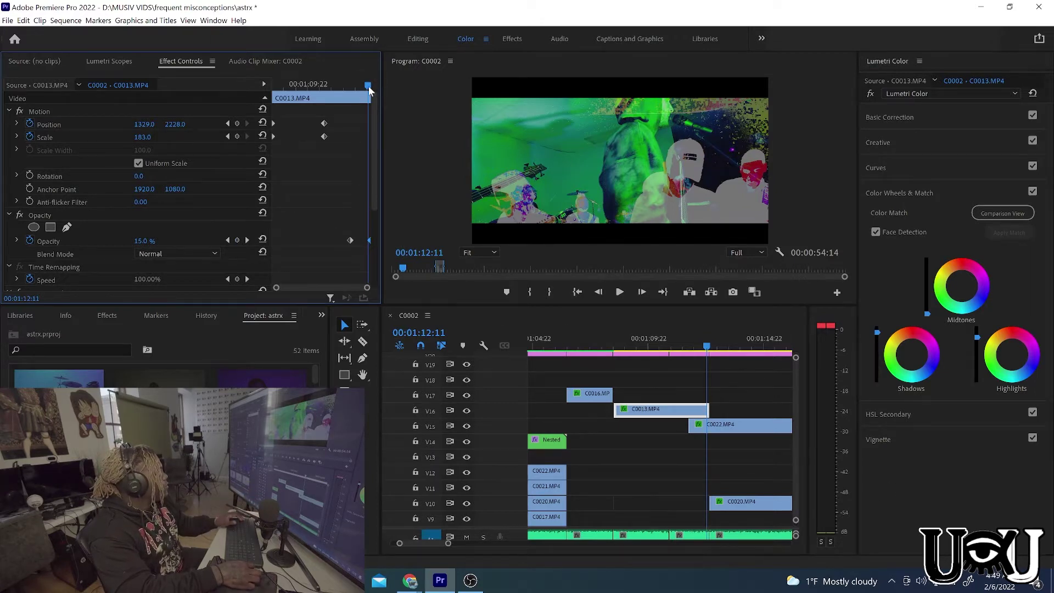
pyautogui.moveTo(369, 85); pyautogui.dragTo(478, 95)
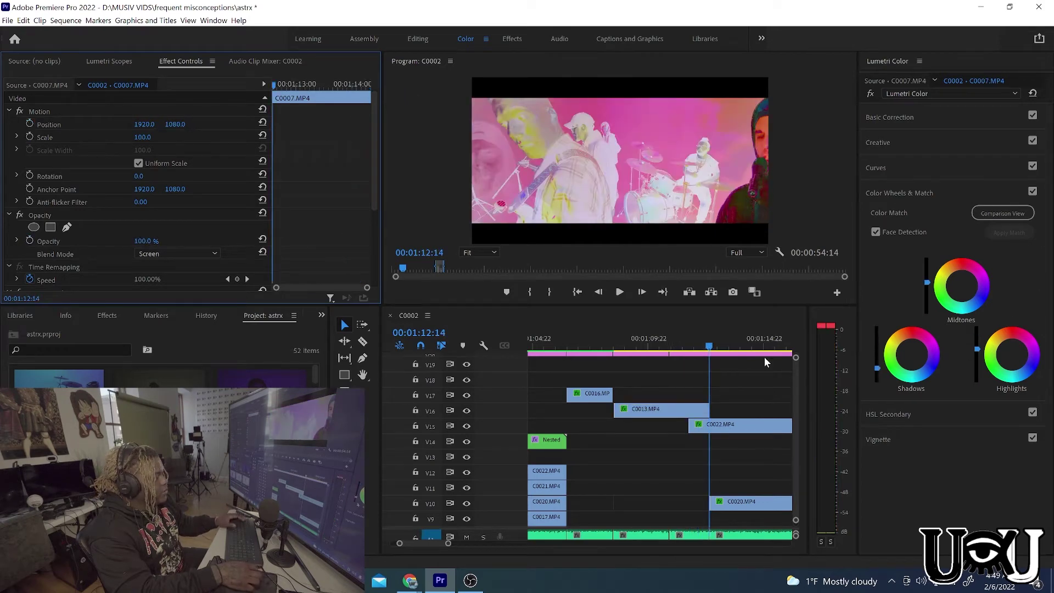
# - Play back the C0013.MP4 fade-out over C0022.MP4 several times from around 00:01:11 to review the transition
pyautogui.click(683, 339)
pyautogui.press('space')
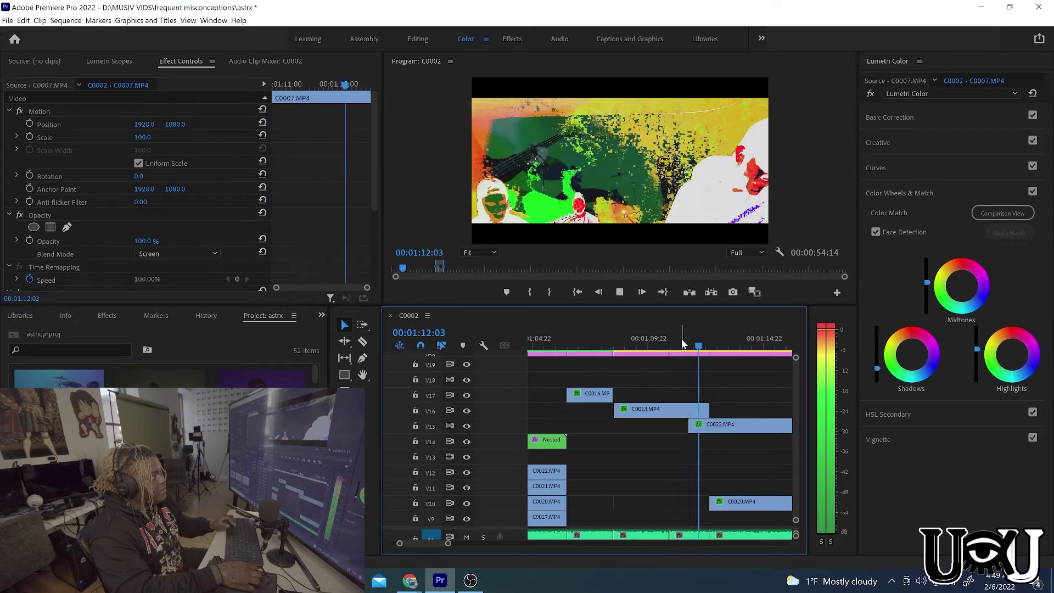
pyautogui.moveTo(716, 336); pyautogui.dragTo(685, 329)
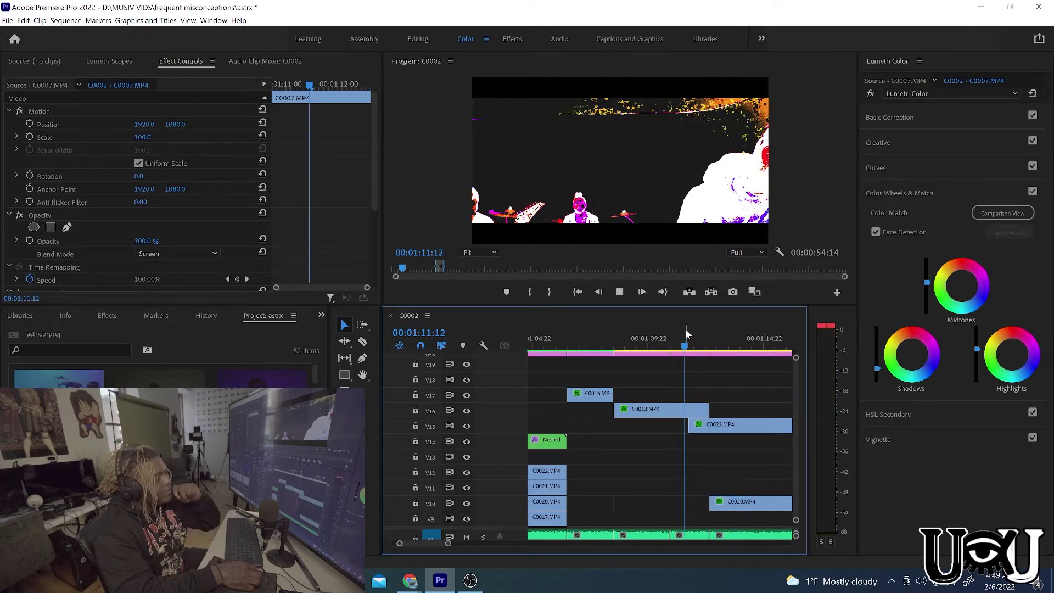
pyautogui.press('space')
pyautogui.moveTo(686, 328); pyautogui.dragTo(672, 328)
pyautogui.press('space')
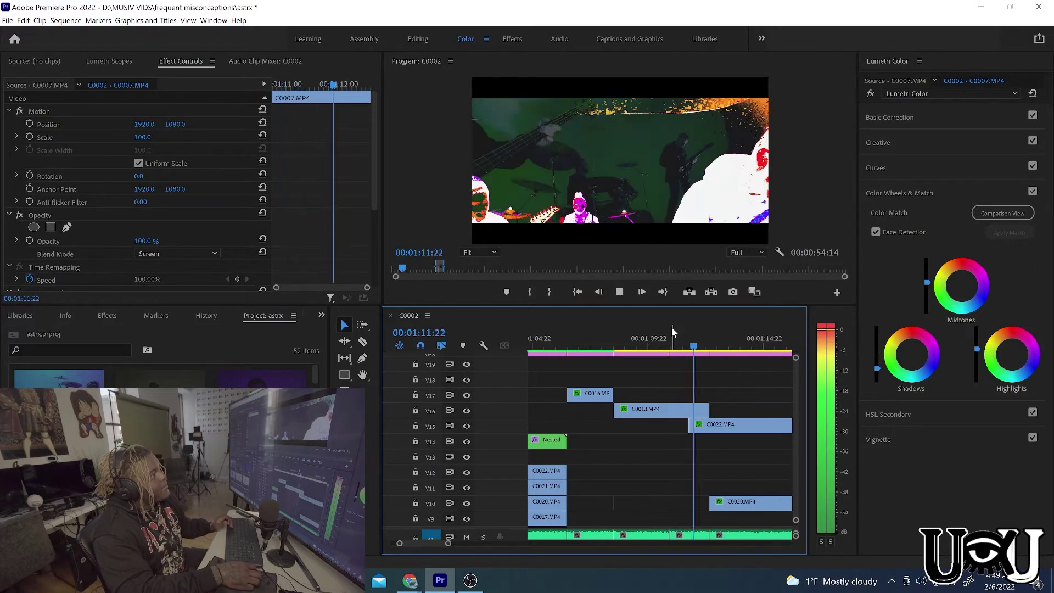
pyautogui.click(670, 327)
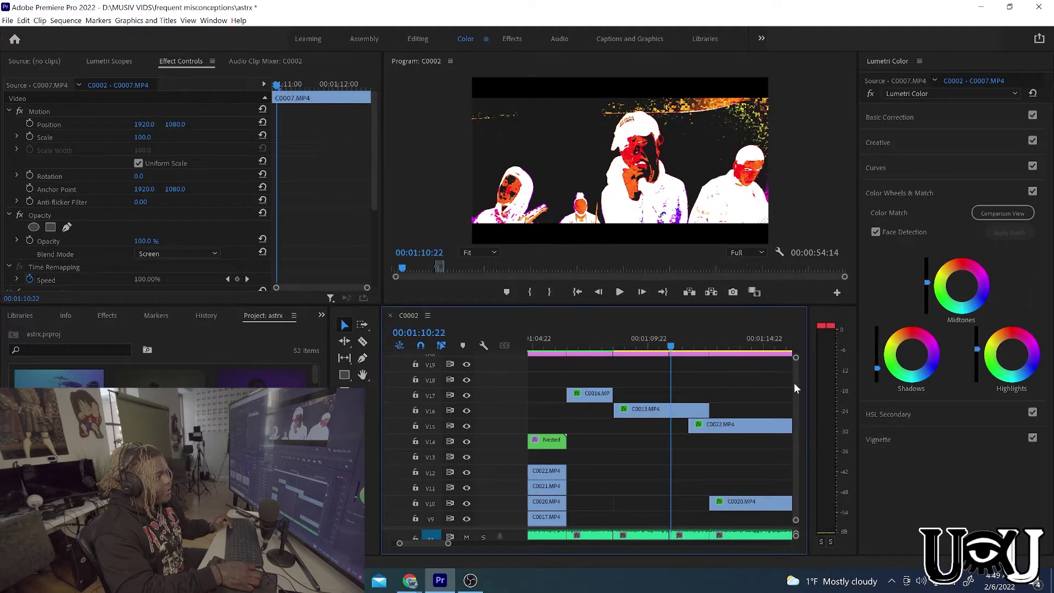
# - Delete both opacity keyframes of the C0022.MP4 clip on track V15, keeping it at 100%, and replay the transition
pyautogui.click(728, 432)
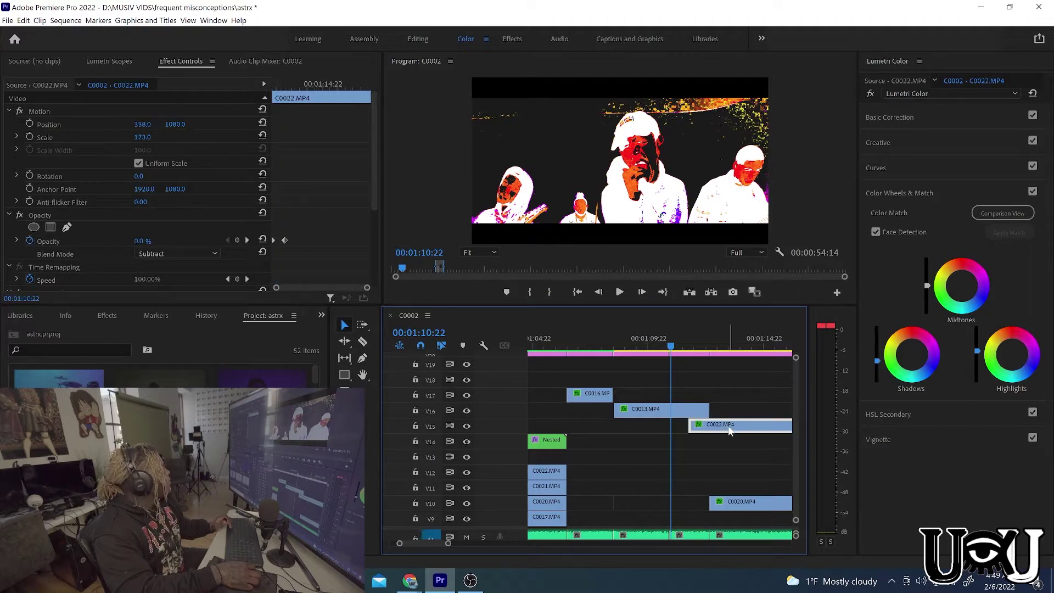
pyautogui.click(299, 233)
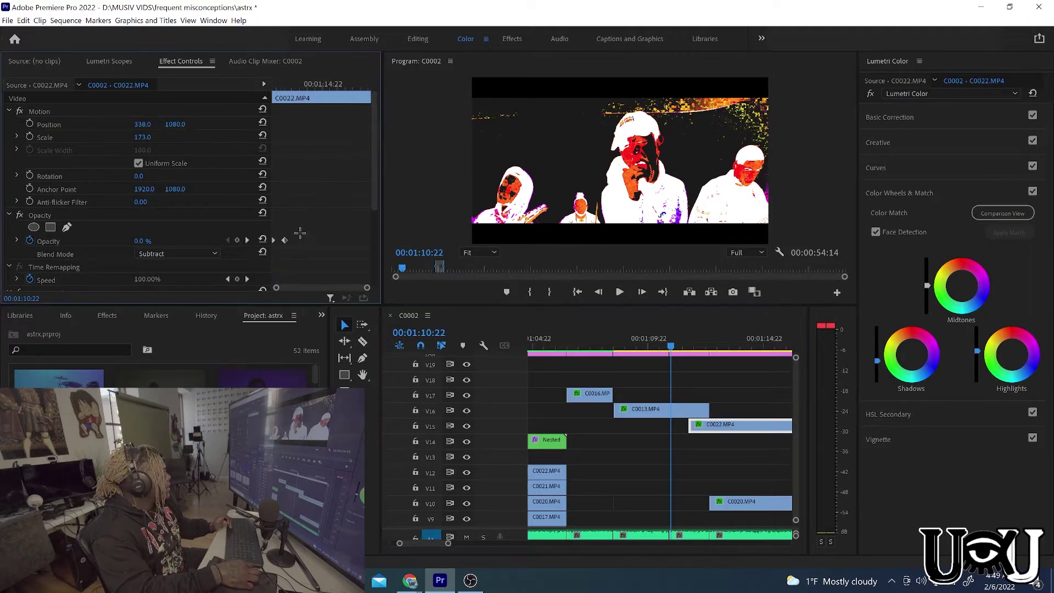
pyautogui.click(262, 240)
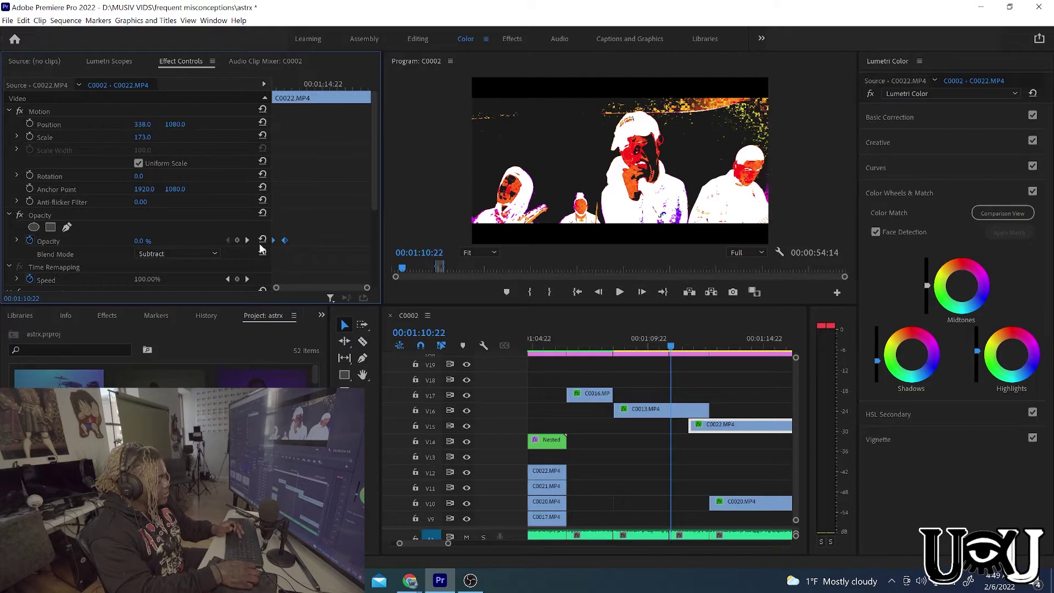
pyautogui.press('space')
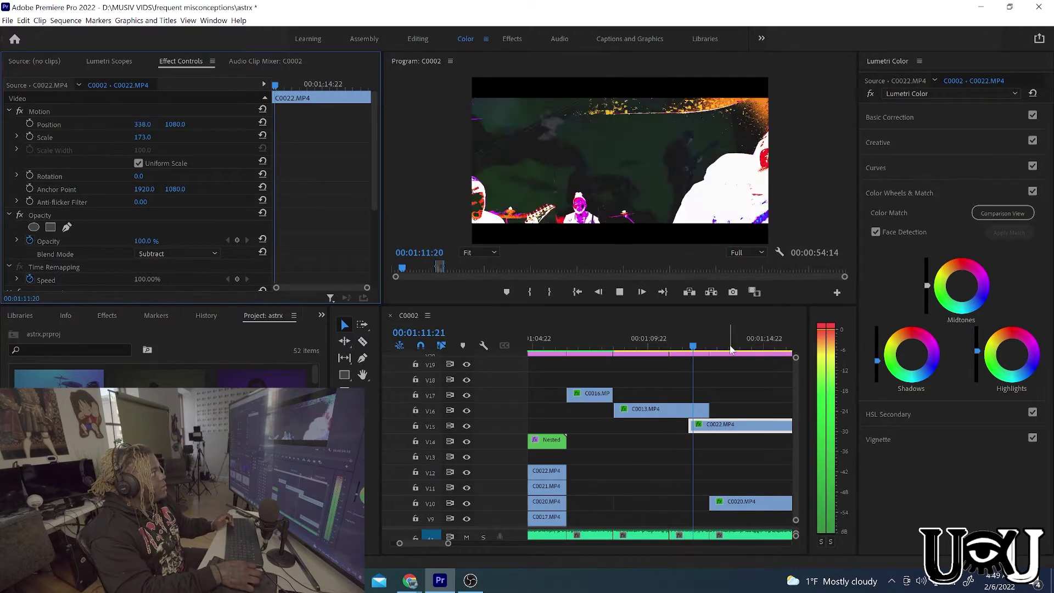
# - Extend the start of the C0020.MP4 clip on track V10 back to align with the start of C0022.MP4 on V15, and replay the transition
pyautogui.press('space')
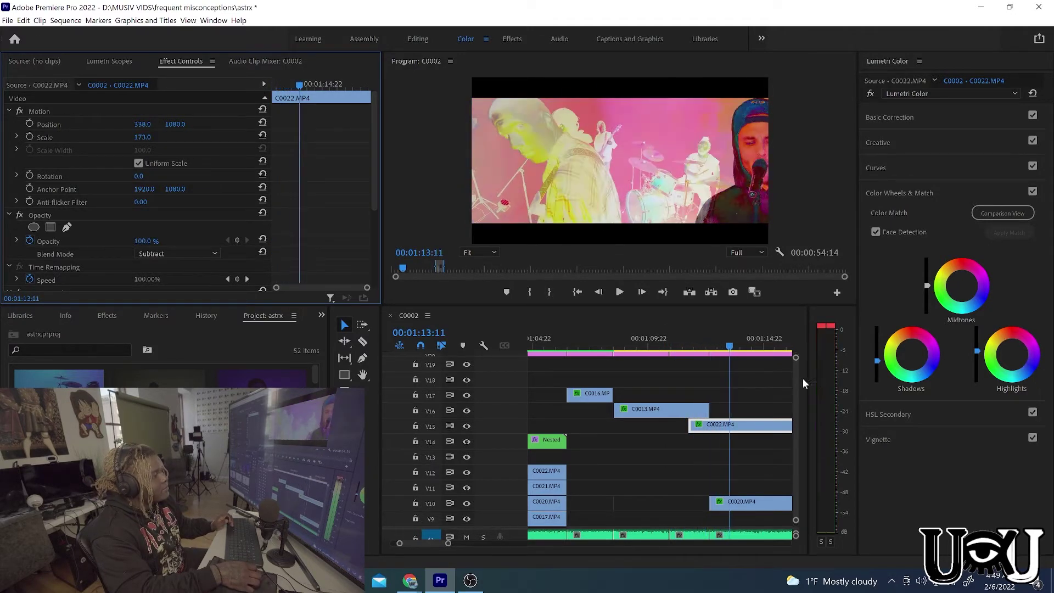
pyautogui.scroll(-3, 793, 384)
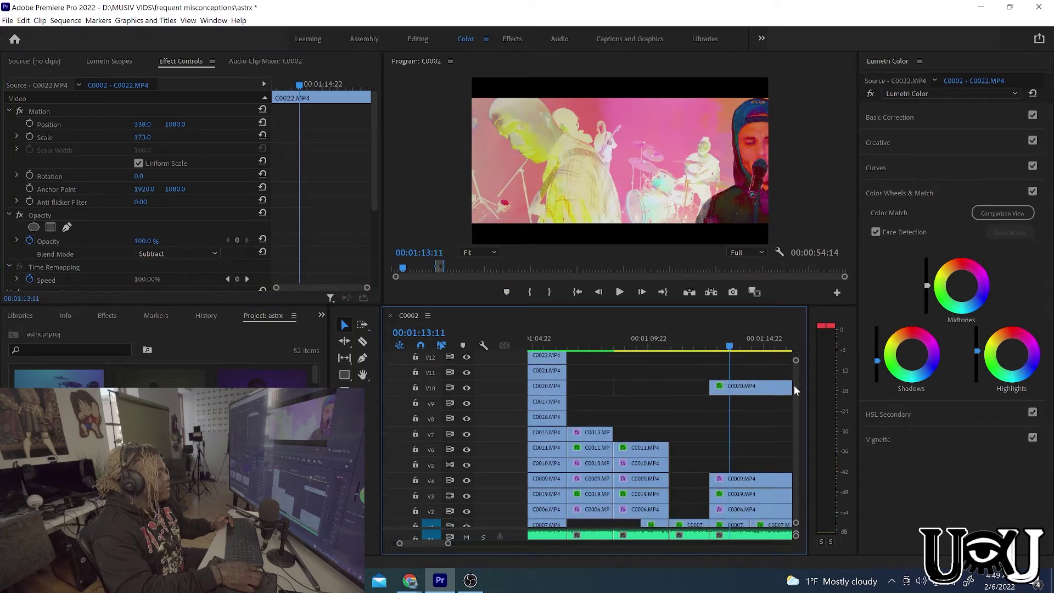
pyautogui.scroll(4, 794, 384)
pyautogui.scroll(-3, 795, 378)
pyautogui.scroll(-1, 795, 383)
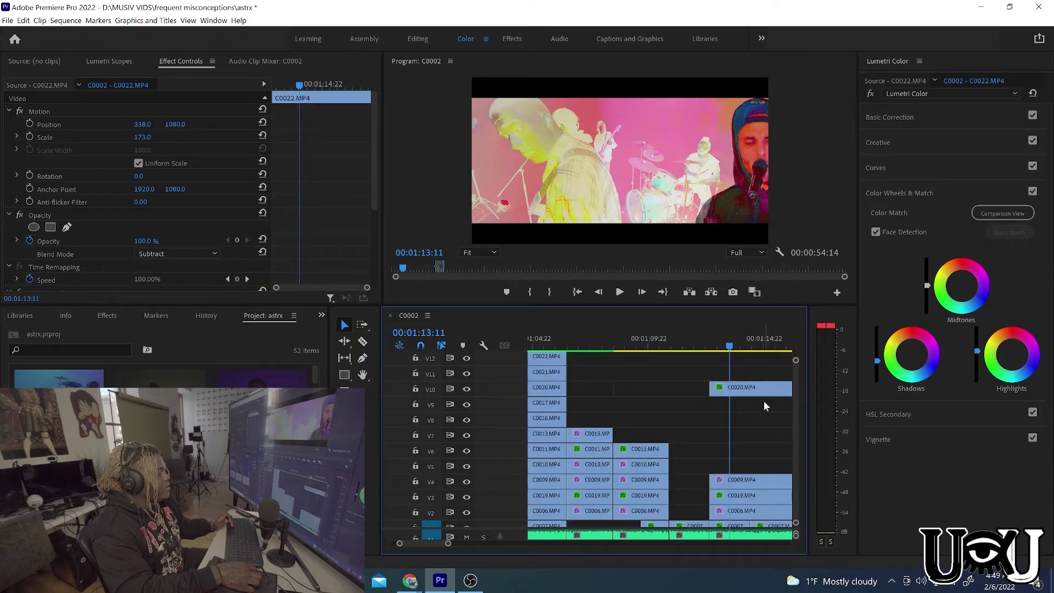
pyautogui.moveTo(711, 386); pyautogui.dragTo(688, 387)
pyautogui.scroll(5, 797, 378)
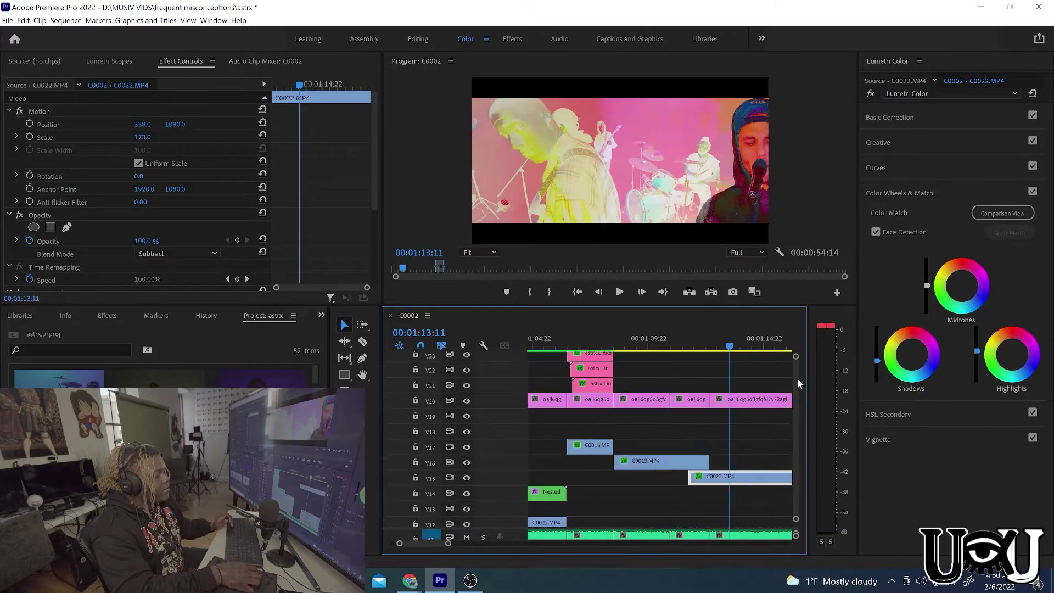
pyautogui.click(682, 334)
pyautogui.press('space')
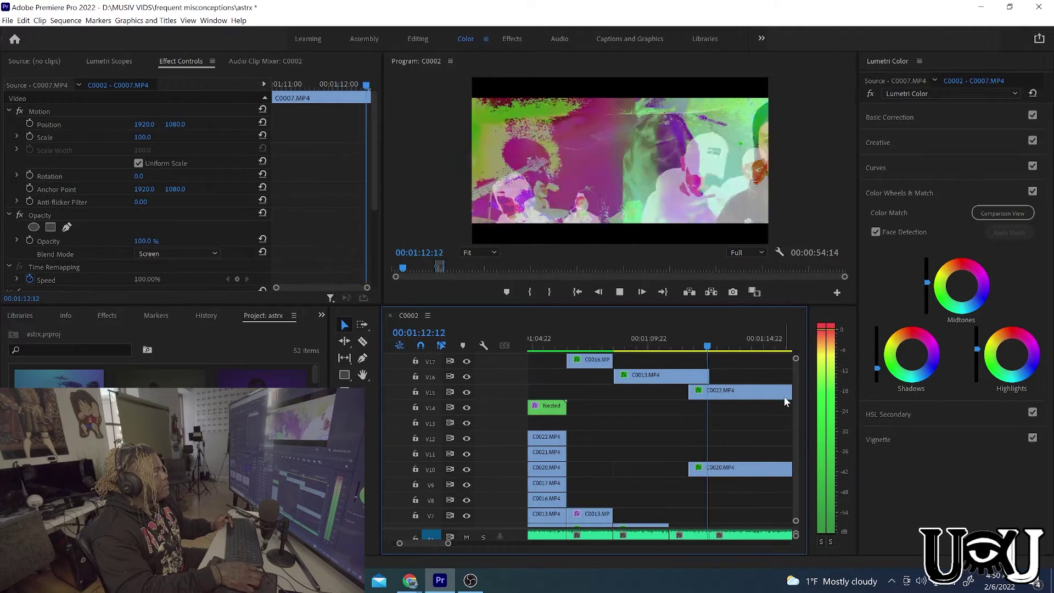
pyautogui.press('space')
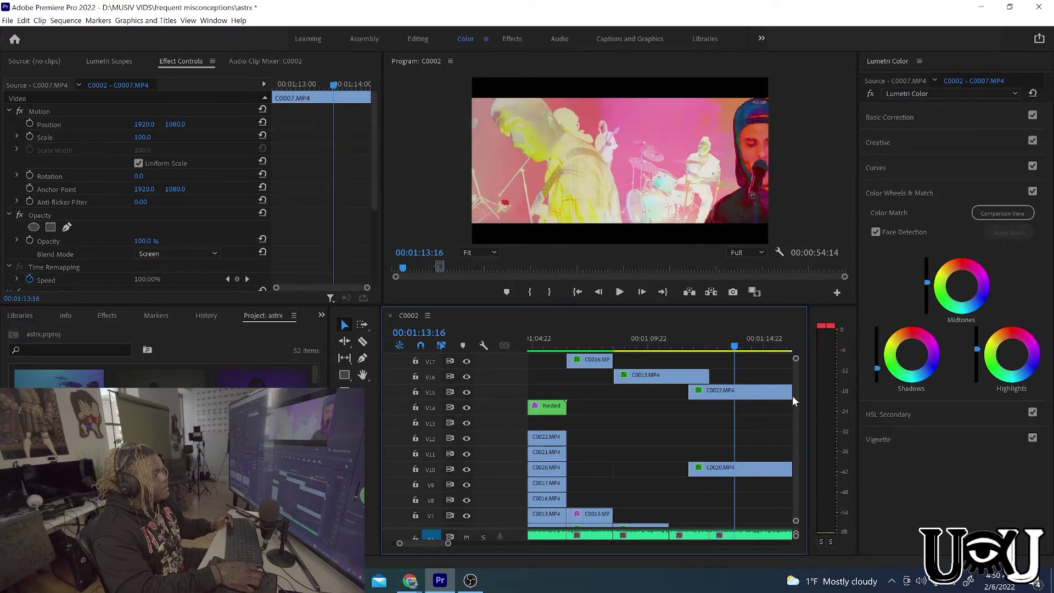
# - Extend the start of the C0009.MP4 clip on track V4 back to align with the C0020.MP4 start, and play the section from 00:01:11:12
pyautogui.scroll(-6, 792, 400)
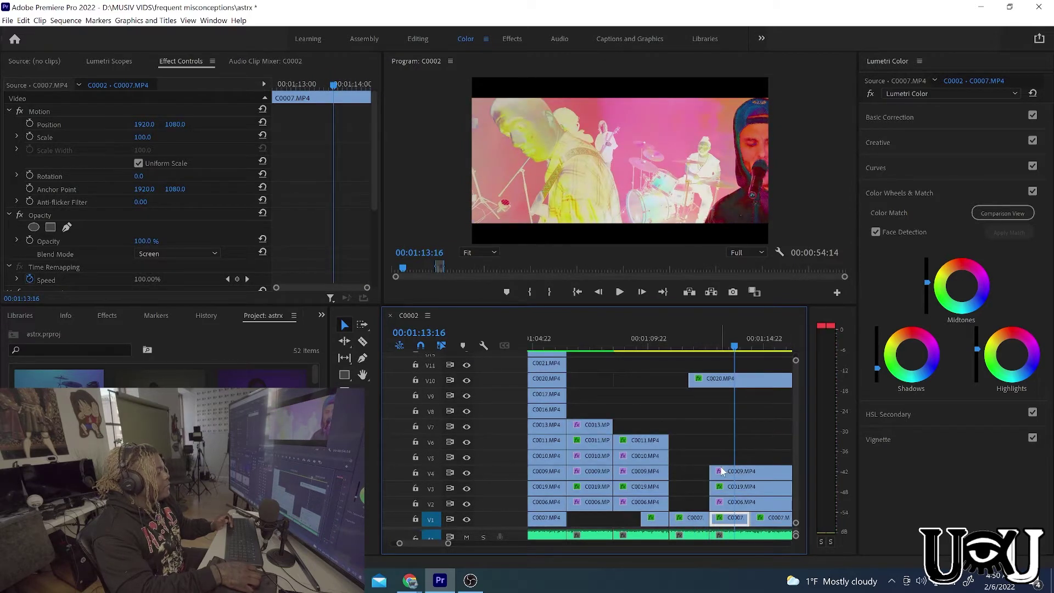
pyautogui.moveTo(712, 472); pyautogui.dragTo(688, 472)
pyautogui.click(685, 337)
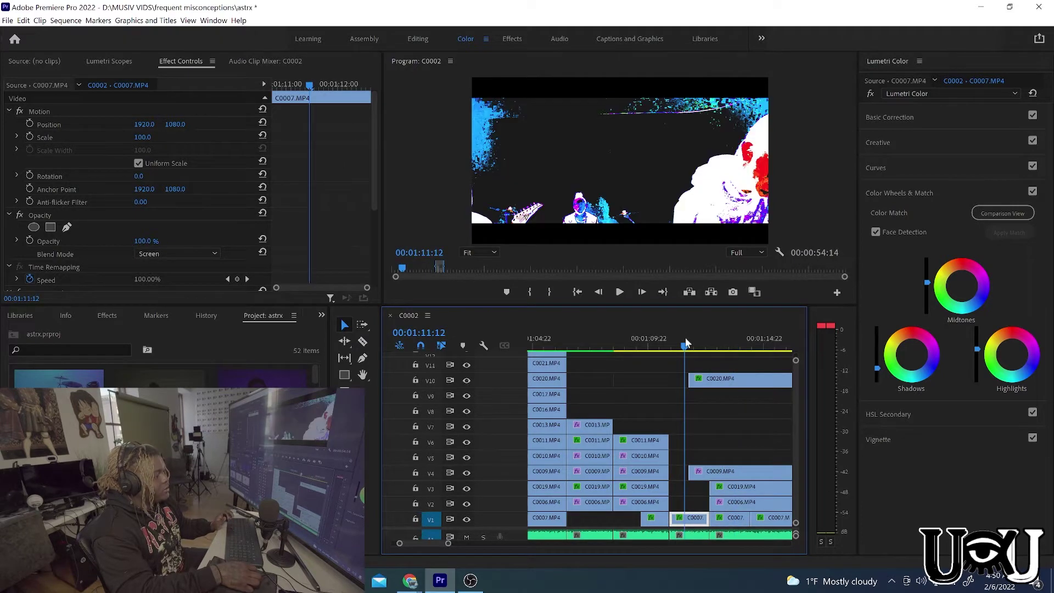
pyautogui.press('space')
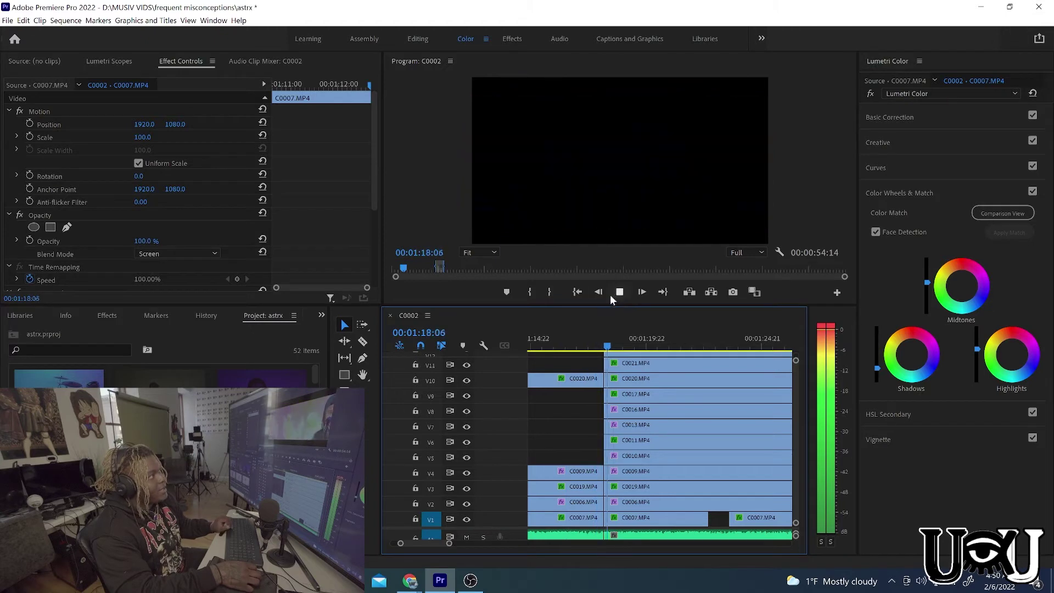
pyautogui.press('space')
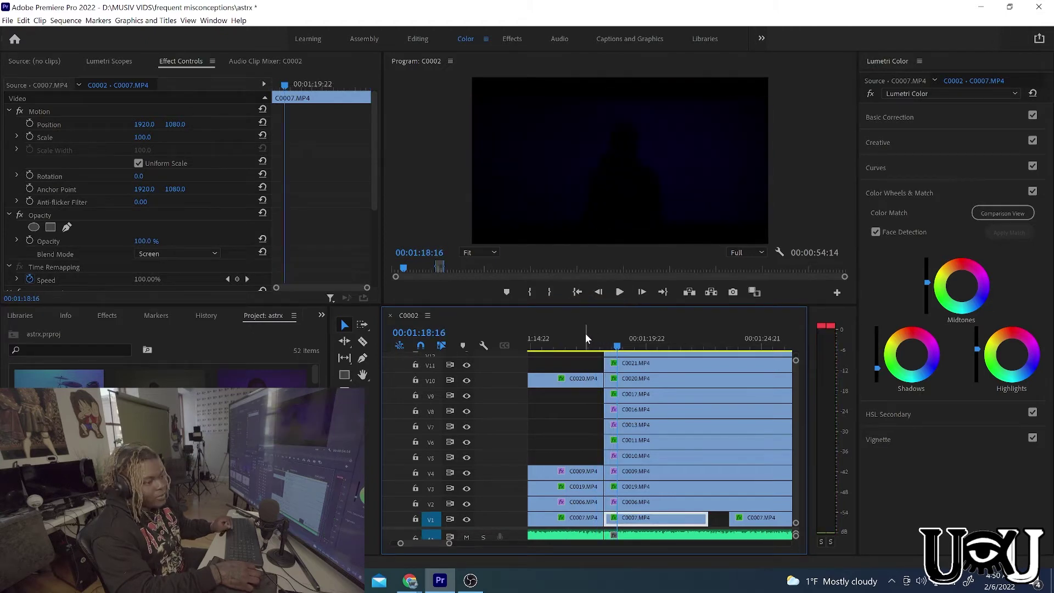
# - Return the playhead to the start of the C0020.MP4 and C0009.MP4 overlap and step back frame by frame to 00:01:11:06
pyautogui.press('Up')
pyautogui.press('Up')
pyautogui.press('Up')
pyautogui.press('Up')
pyautogui.press('Up')
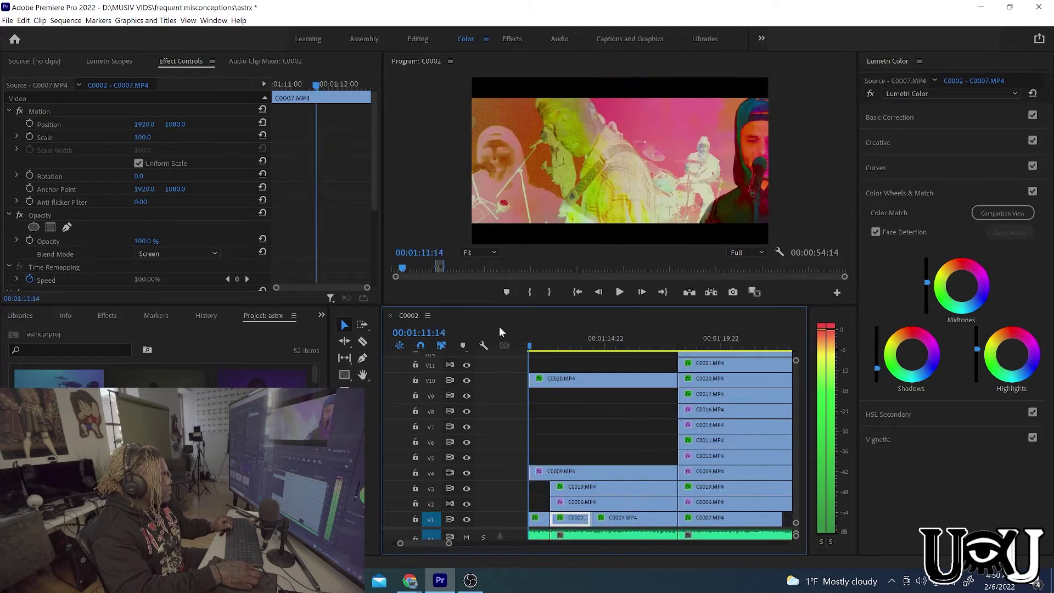
pyautogui.press('Left')
pyautogui.press('Left')
pyautogui.press('Left')
pyautogui.press('Left')
pyautogui.press('Left')
pyautogui.press('Left')
pyautogui.press('Left')
pyautogui.press('Left')
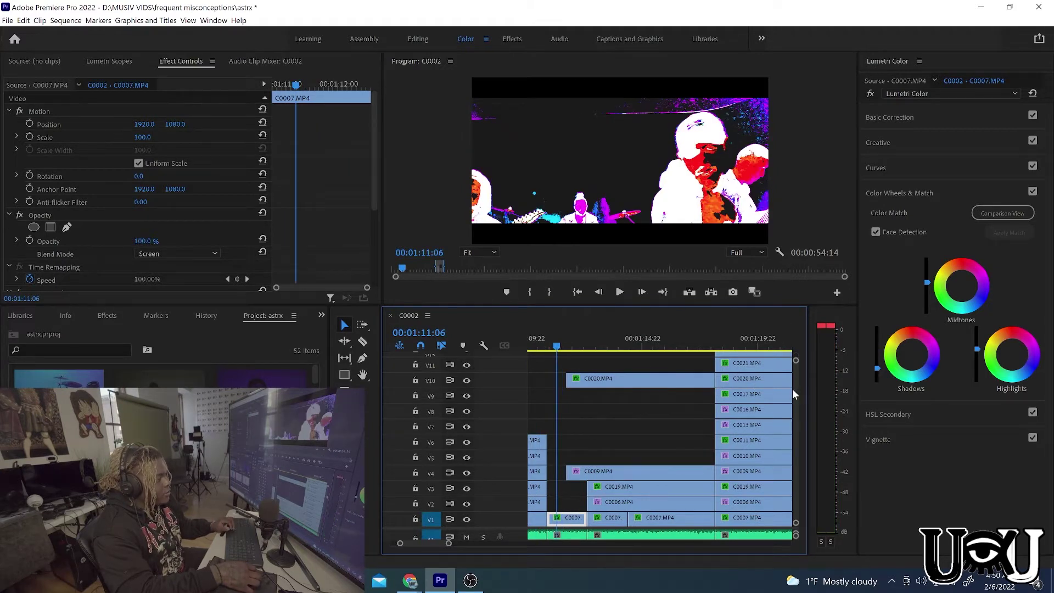
# - Play back the wider sequence from 00:01:03:09 to about 00:01:17 to review the layered section
pyautogui.scroll(4, 792, 389)
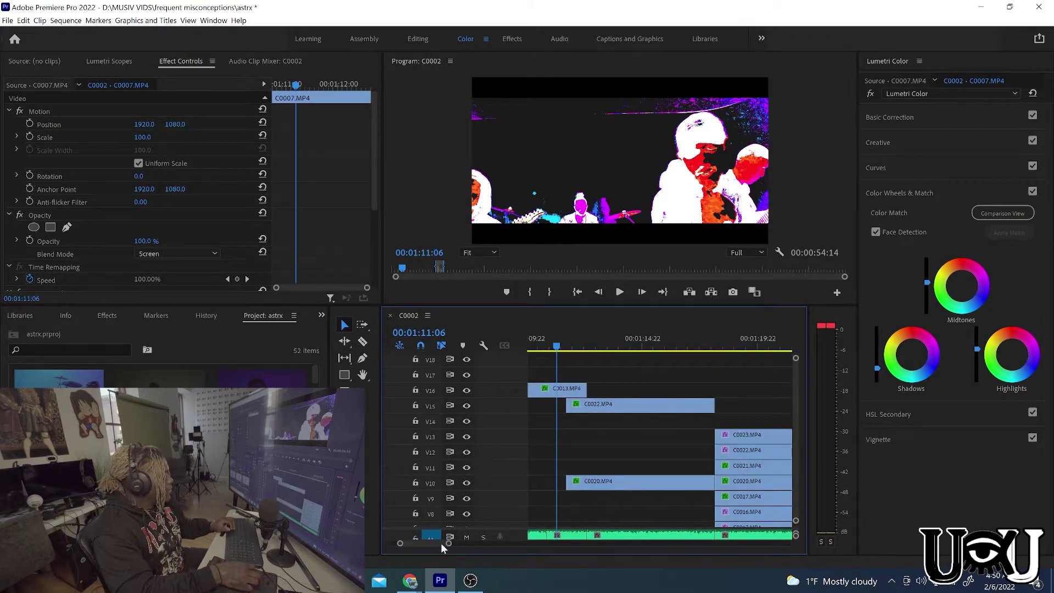
pyautogui.moveTo(449, 544); pyautogui.dragTo(505, 543)
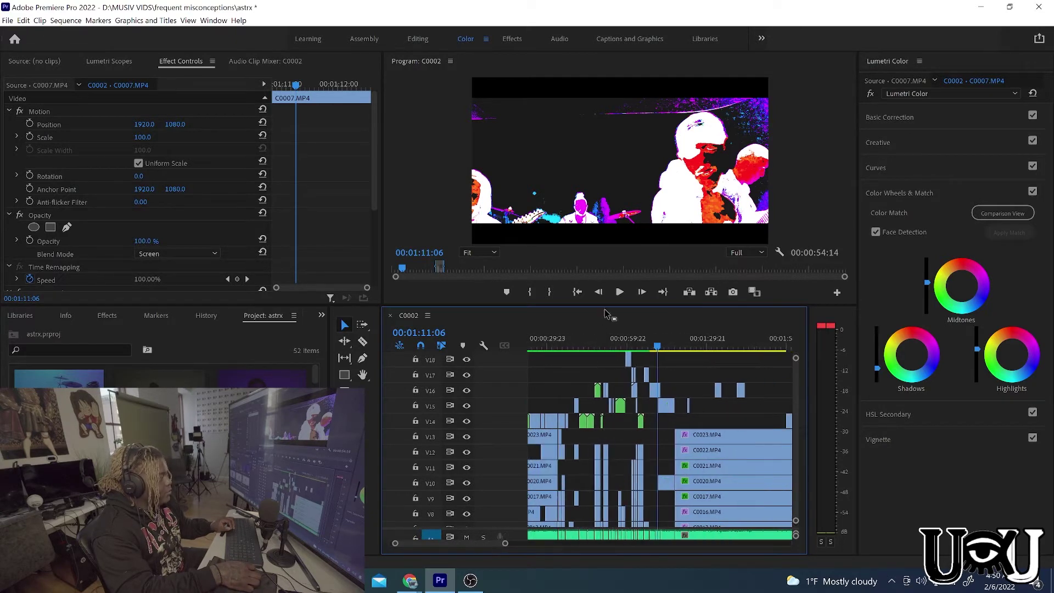
pyautogui.click(636, 344)
pyautogui.press('b')
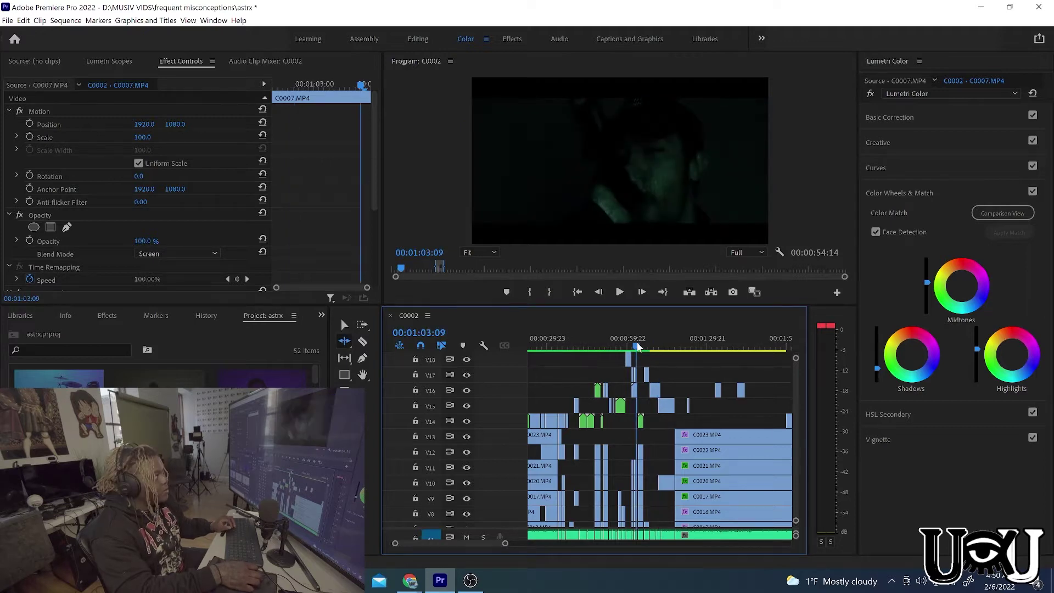
pyautogui.press('space')
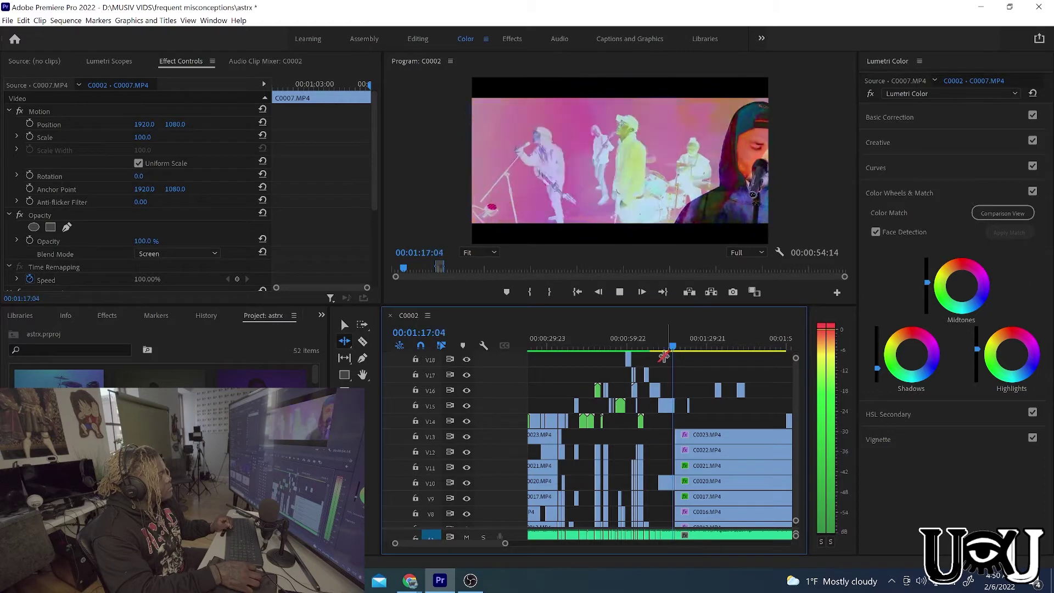
pyautogui.moveTo(684, 349); pyautogui.dragTo(674, 347)
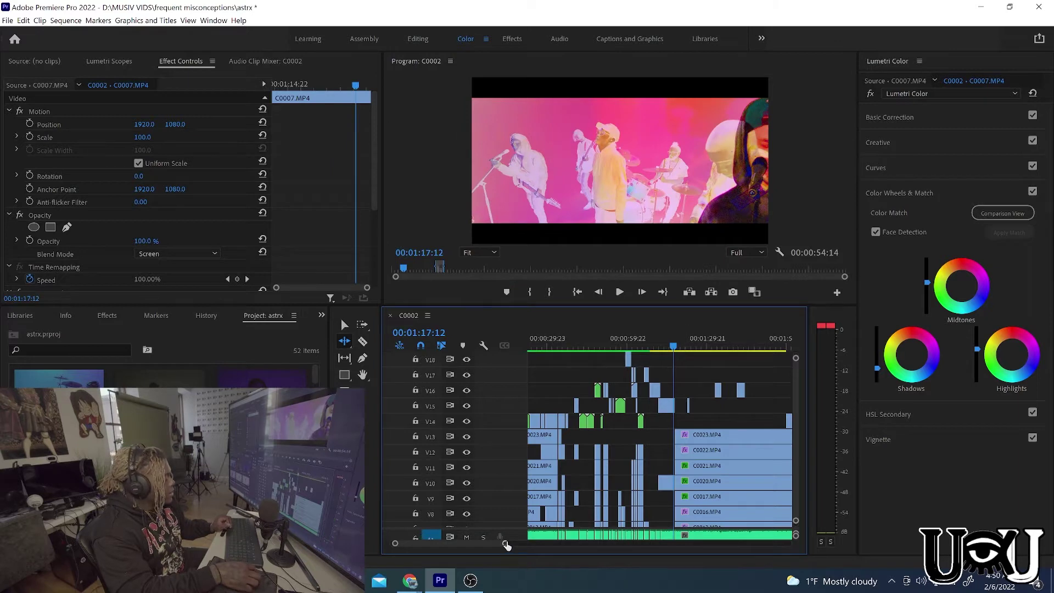
# - Trim the ends of C0022.MP4 on track V15 and C0020.MP4 on track V10 back to 00:01:17:22
pyautogui.moveTo(505, 545); pyautogui.dragTo(468, 543)
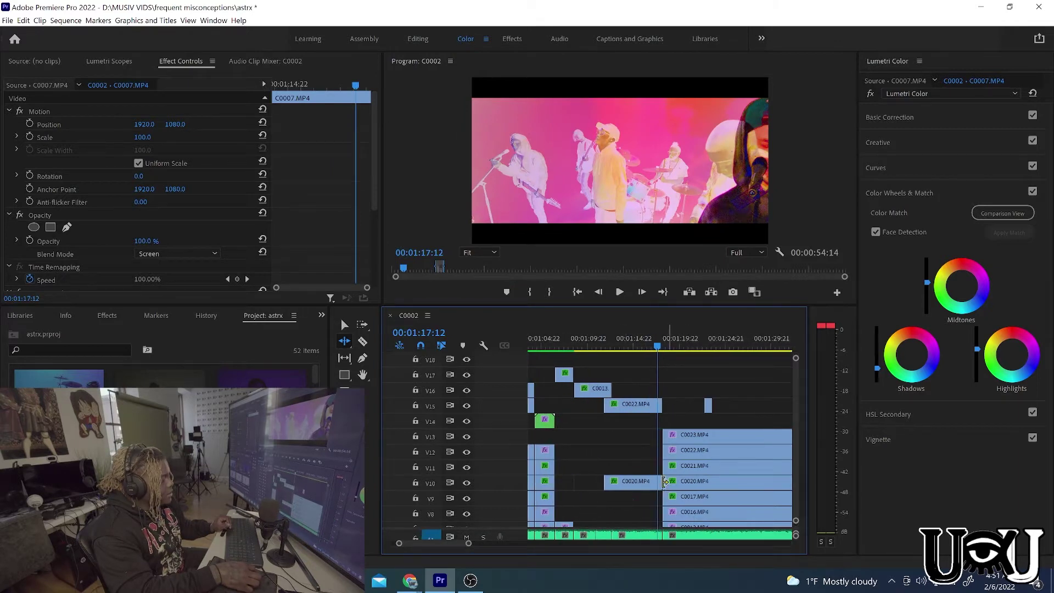
pyautogui.click(346, 325)
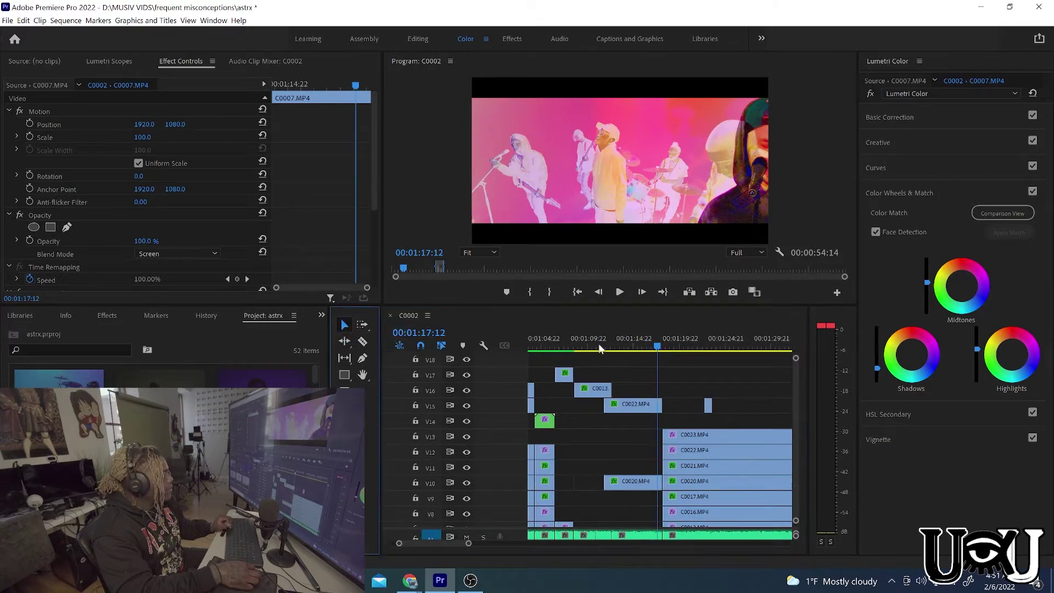
pyautogui.click(644, 346)
pyautogui.press('space')
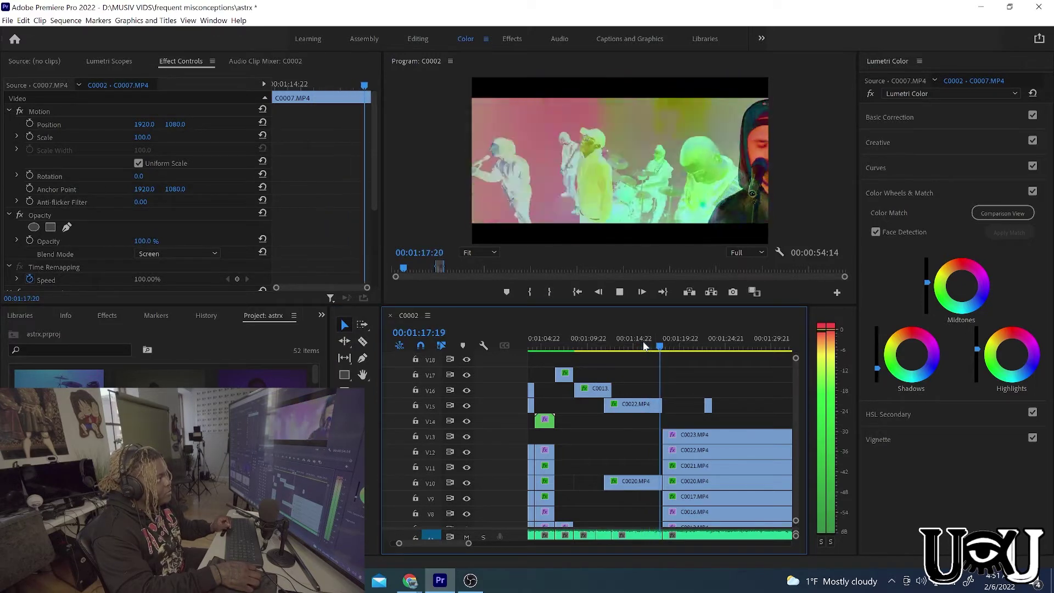
pyautogui.press('space')
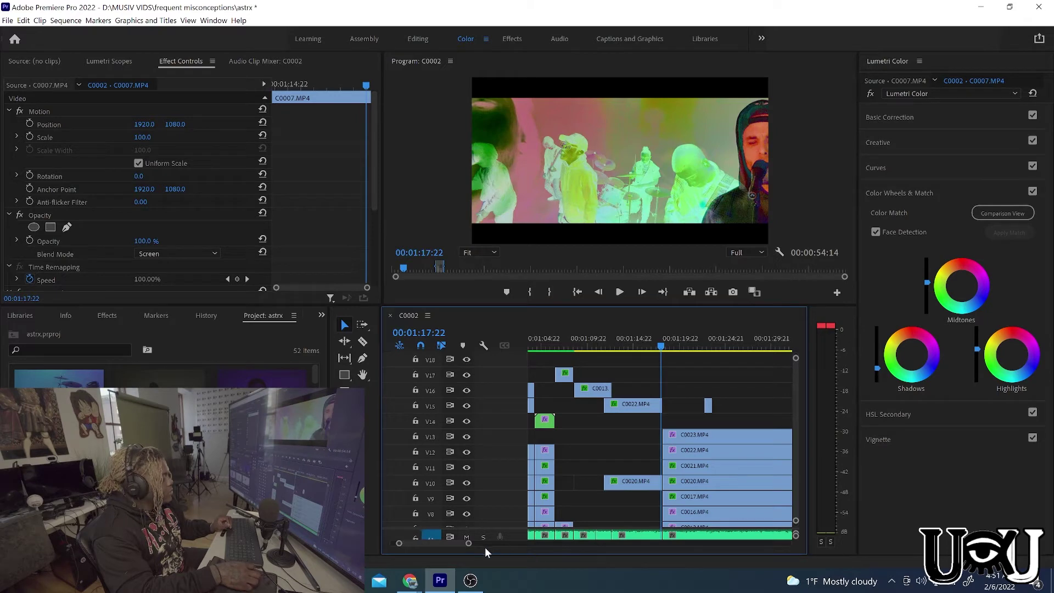
pyautogui.moveTo(468, 543); pyautogui.dragTo(441, 543)
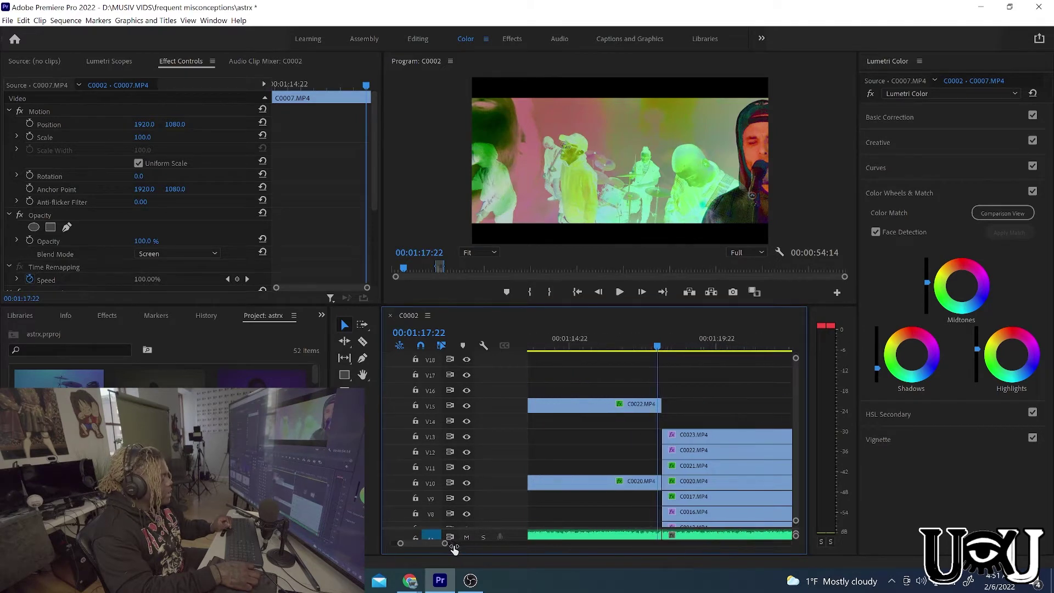
pyautogui.moveTo(660, 402); pyautogui.dragTo(657, 409)
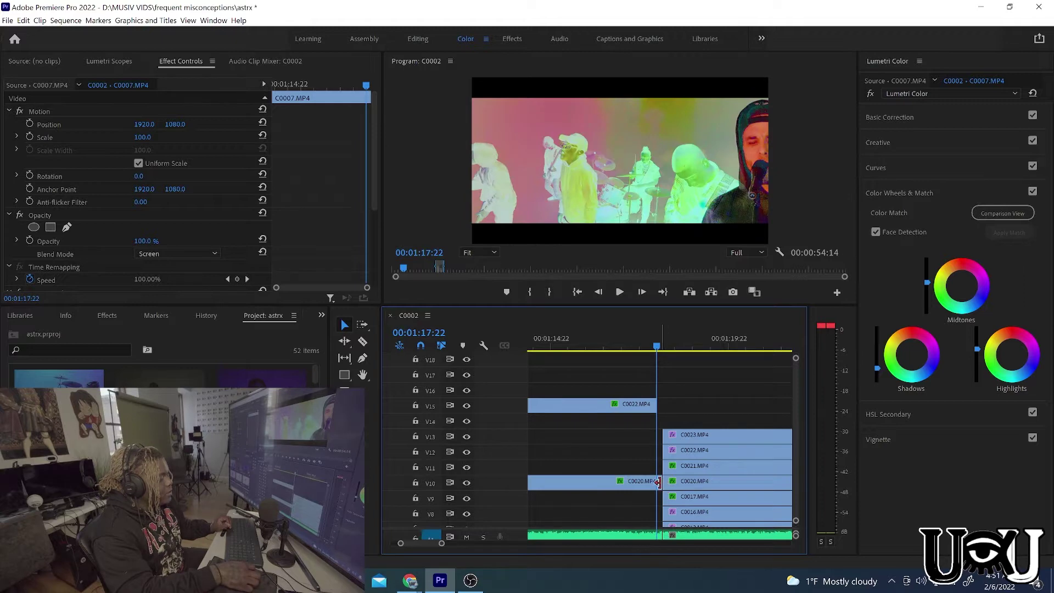
pyautogui.moveTo(658, 482); pyautogui.dragTo(656, 482)
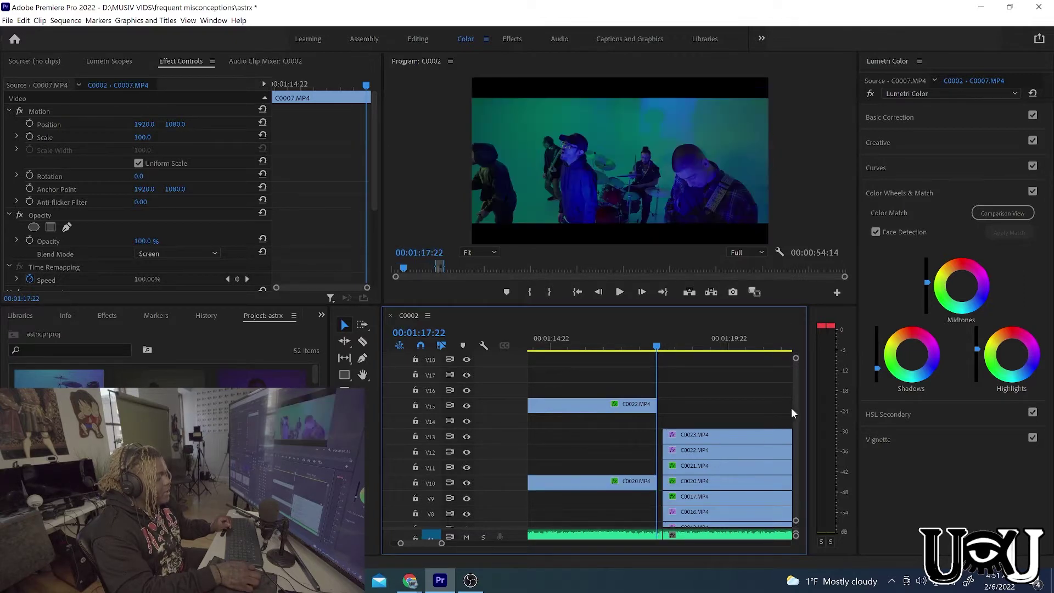
# - Trim the ends of the C0009, C0019, C0006 and C0007 clips on tracks V4 to V1 to 00:01:17:22, and play across the gap
pyautogui.scroll(-3, 795, 405)
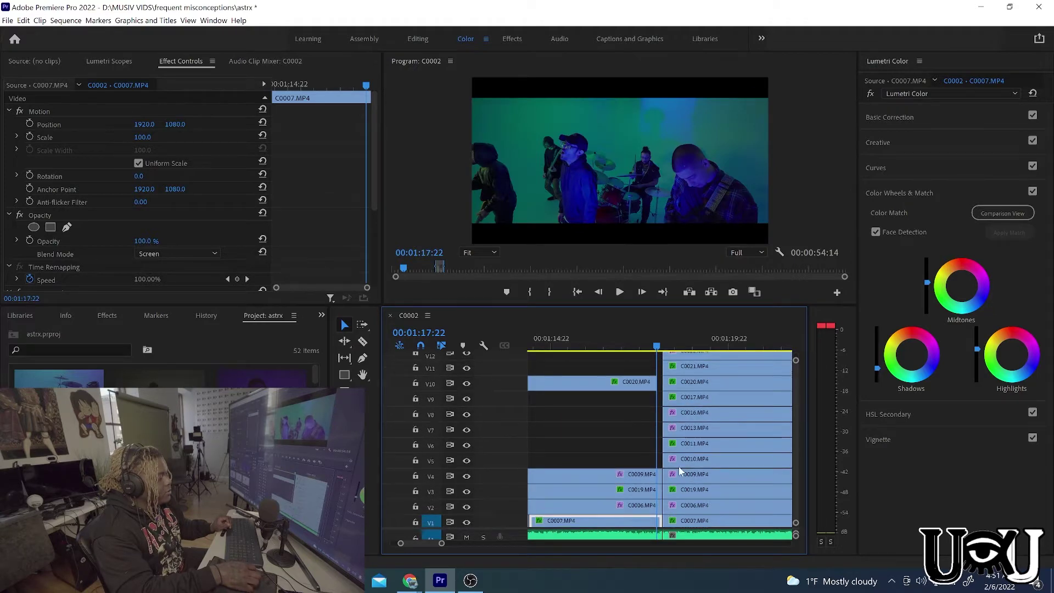
pyautogui.moveTo(658, 473); pyautogui.dragTo(656, 520)
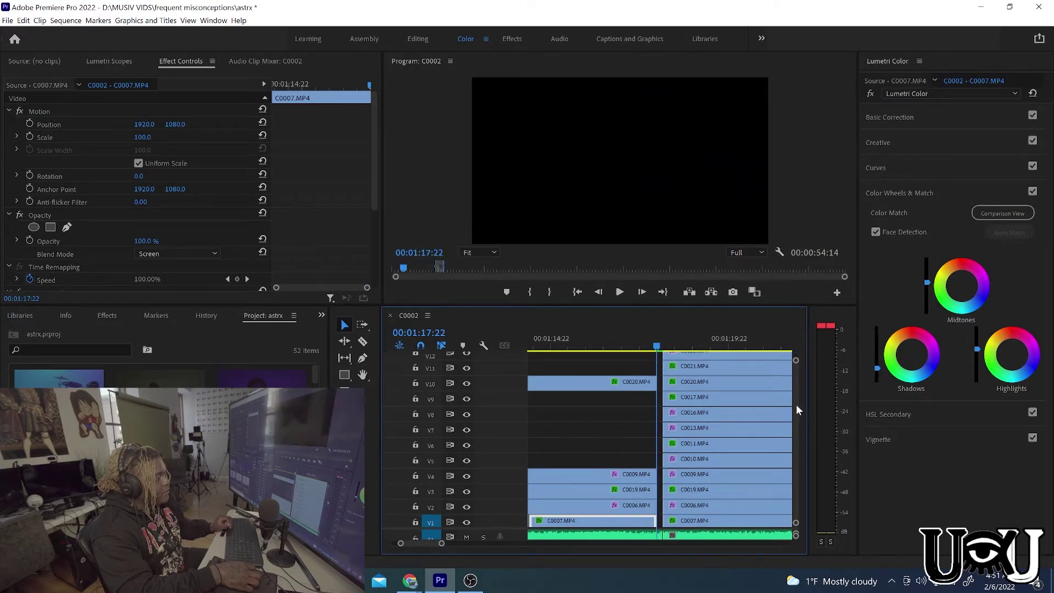
pyautogui.scroll(5, 795, 404)
pyautogui.press('space')
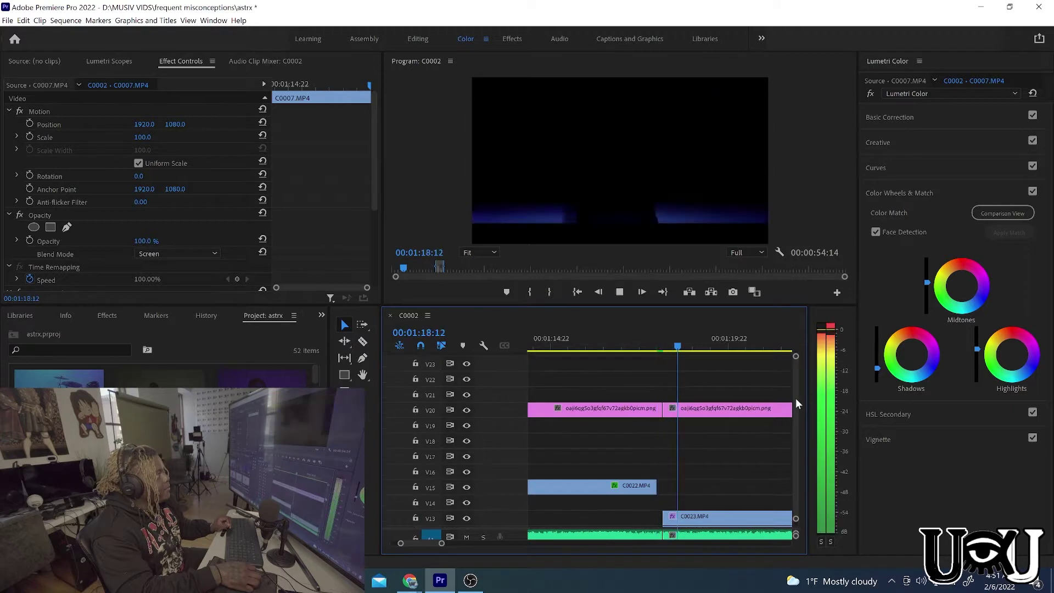
pyautogui.press('space')
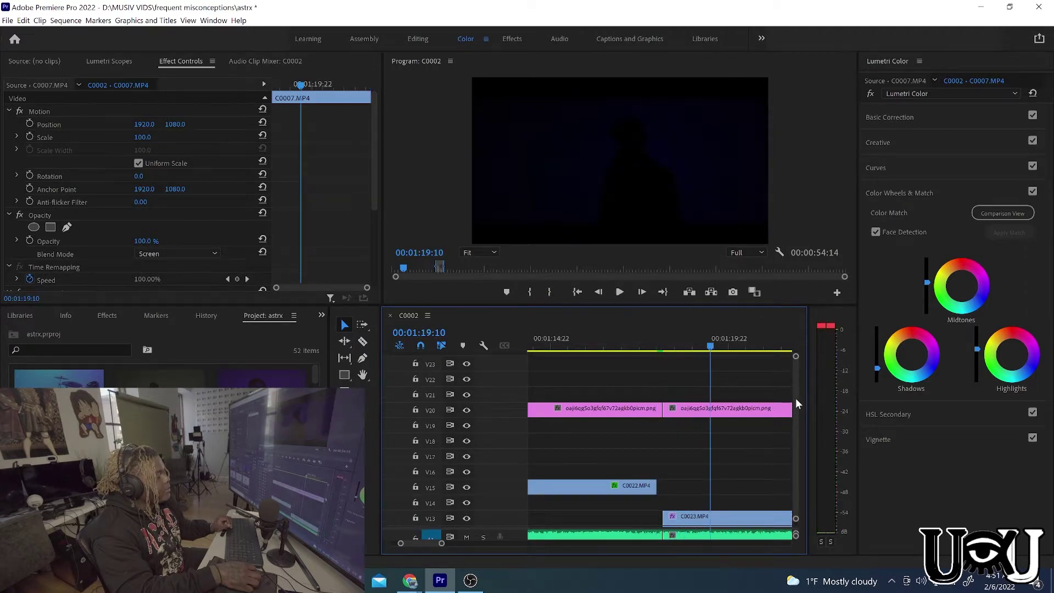
# - Replay the ending from 00:01:17:16 and cut the clips on all tracks at 00:01:19:10
pyautogui.scroll(-5, 795, 398)
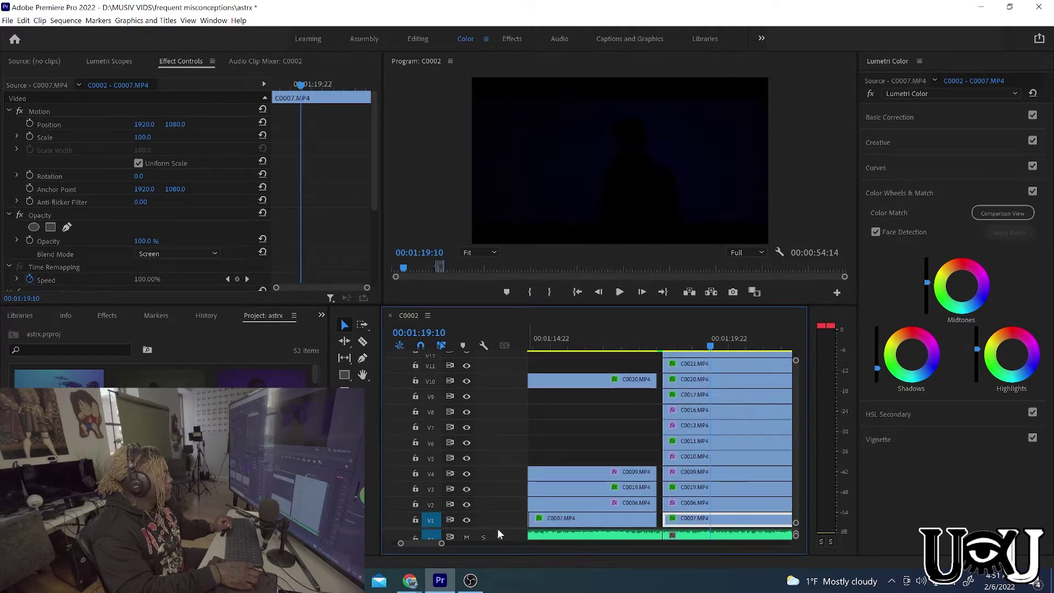
pyautogui.moveTo(444, 545); pyautogui.dragTo(460, 544)
pyautogui.moveTo(643, 337); pyautogui.dragTo(635, 338)
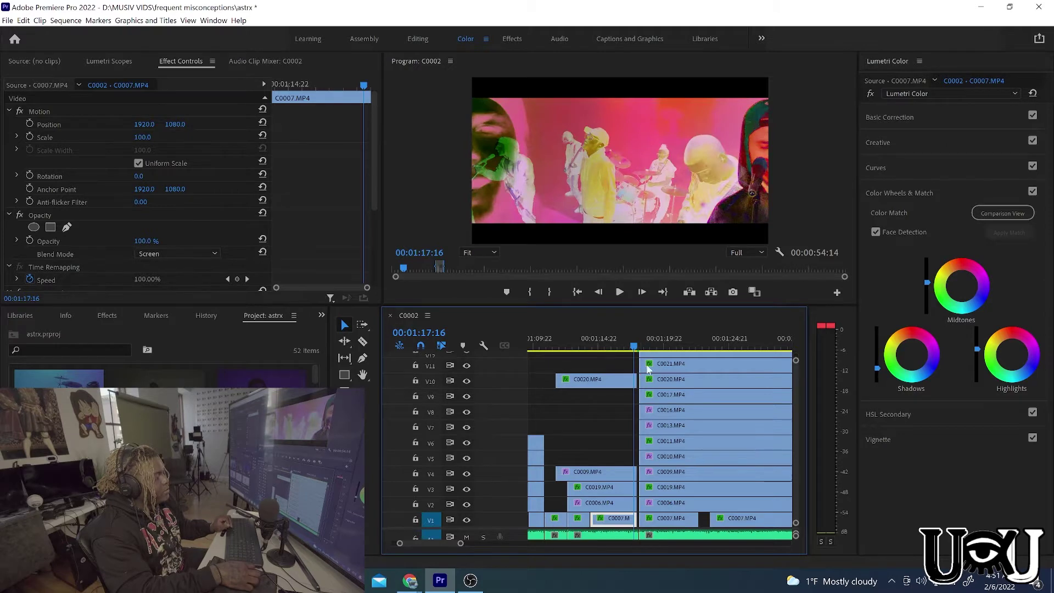
pyautogui.press('space')
pyautogui.press('space')
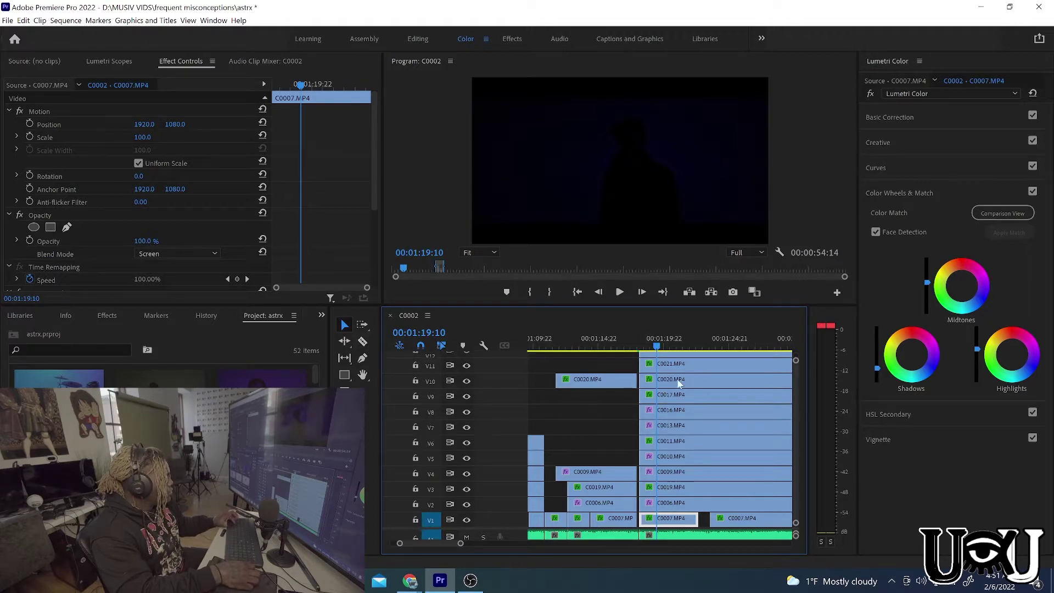
pyautogui.press('c')
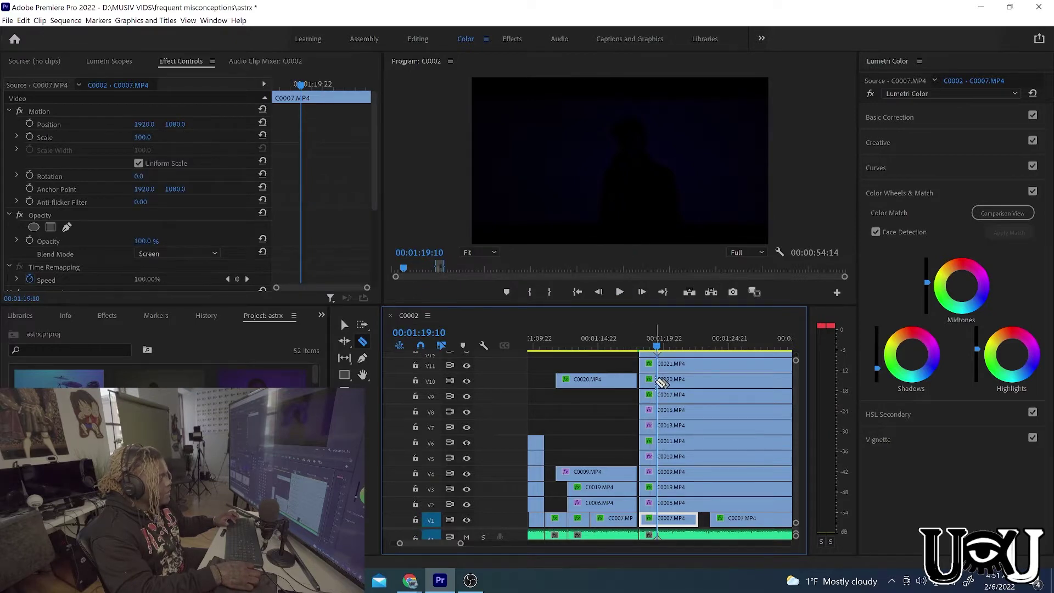
pyautogui.keyDown('shift'); pyautogui.click(660, 383); pyautogui.keyUp('shift')
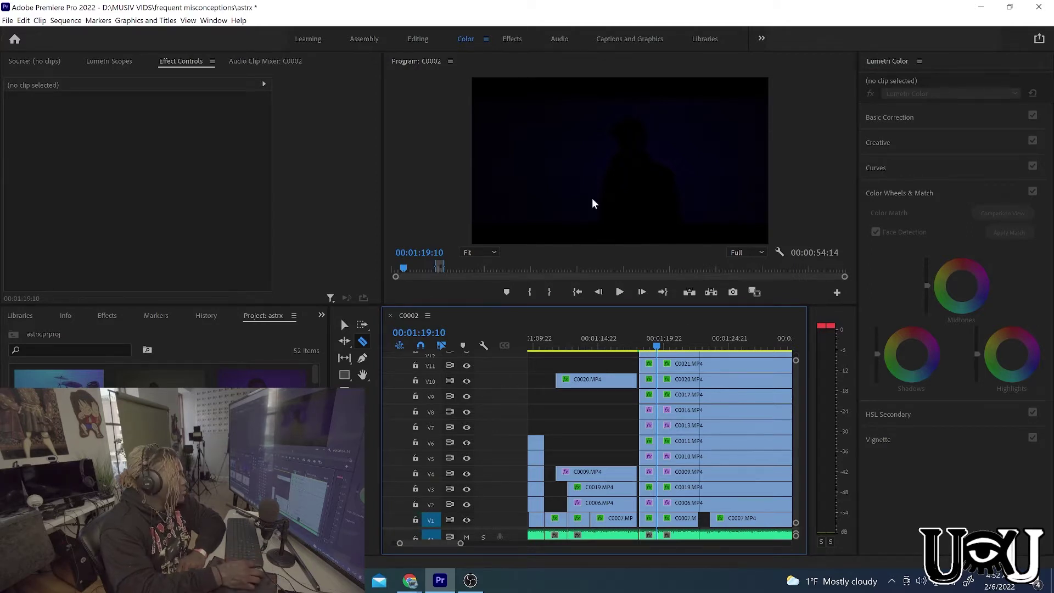
# - Make the timeline panel taller to show the stacked clips from track V1 up to V14
pyautogui.moveTo(654, 314); pyautogui.dragTo(683, 99)
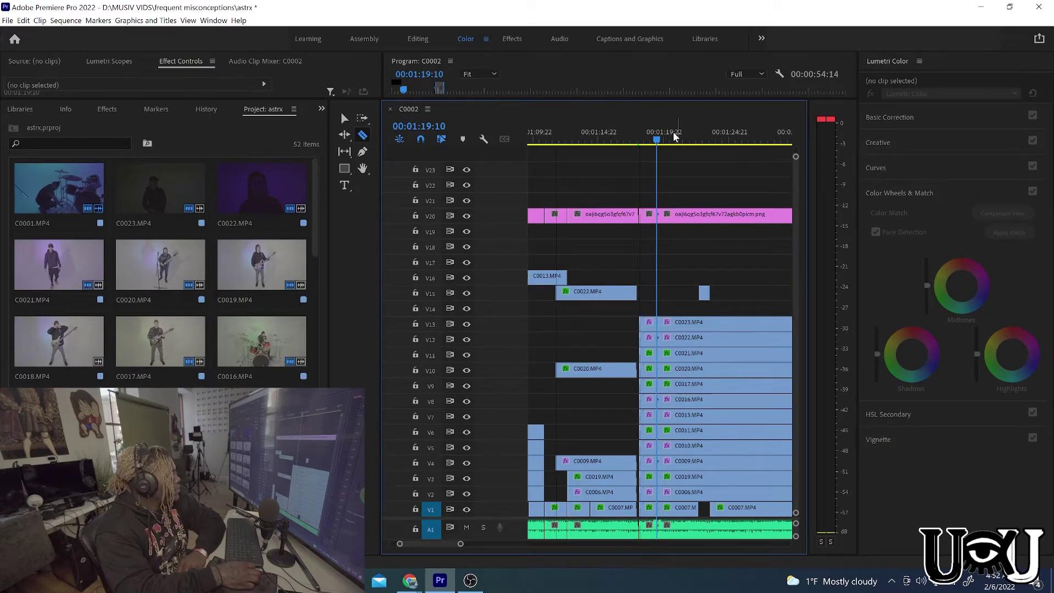
pyautogui.moveTo(665, 99); pyautogui.dragTo(662, 259)
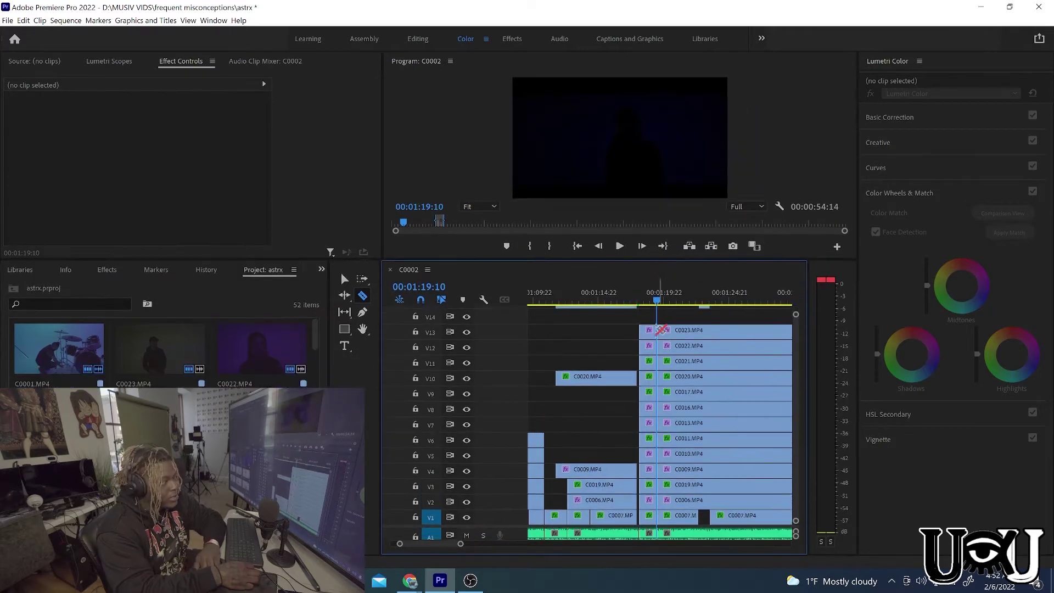
# - Play back the short cut section ending at 00:01:19:10 and the lead-in from 00:01:11:21 to check the transition
pyautogui.keyDown('shift'); pyautogui.click(566, 494); pyautogui.keyUp('shift')
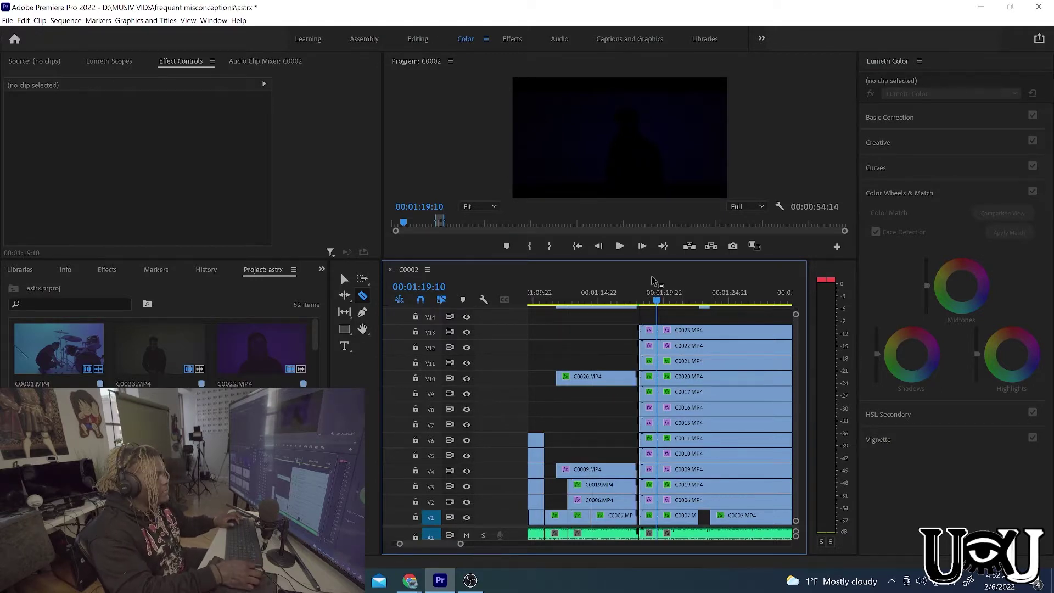
pyautogui.click(635, 296)
pyautogui.press('space')
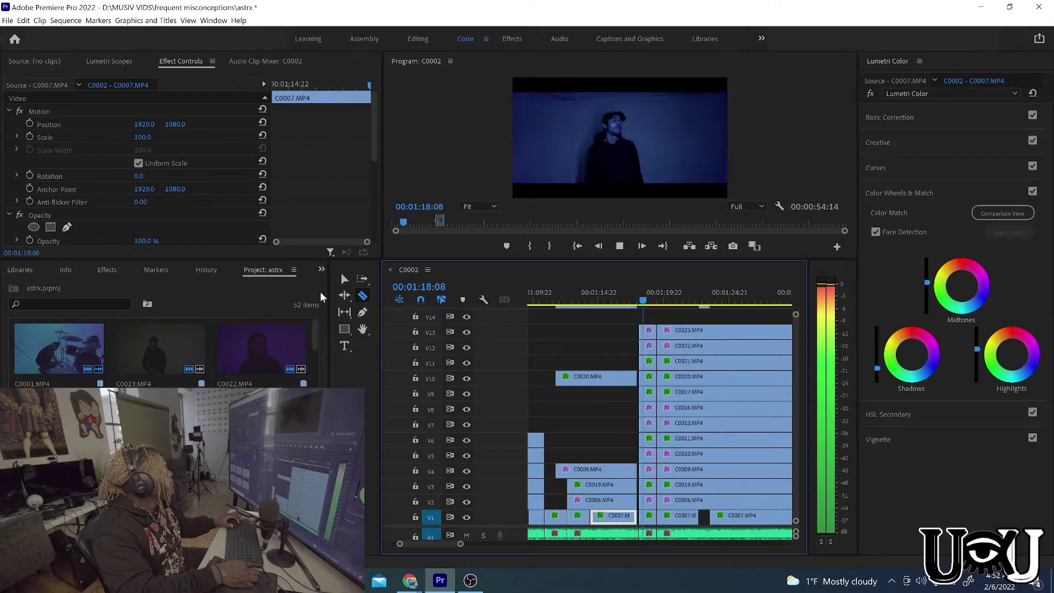
pyautogui.press('space')
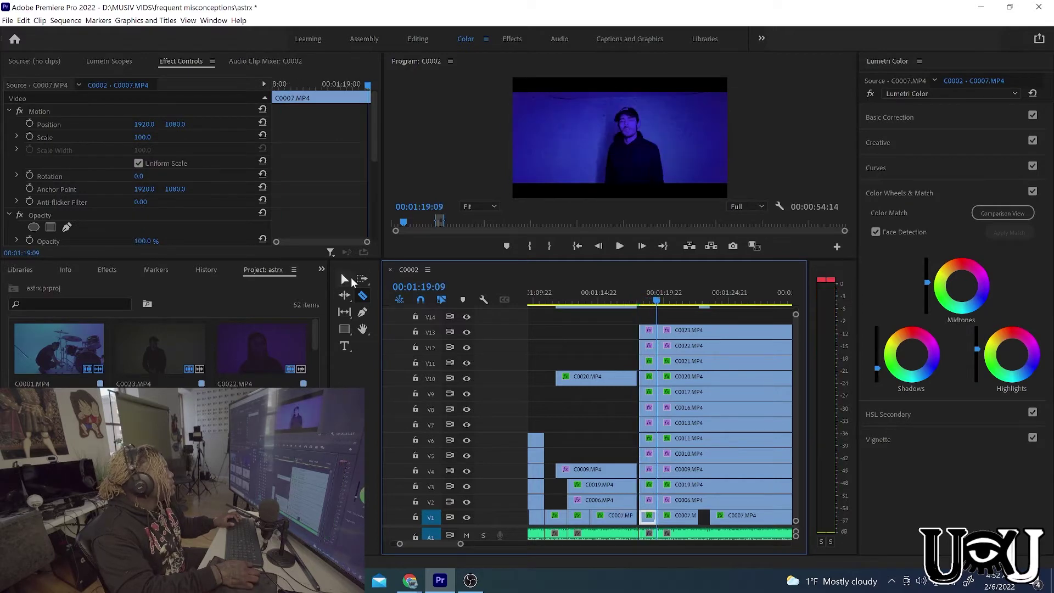
pyautogui.click(345, 279)
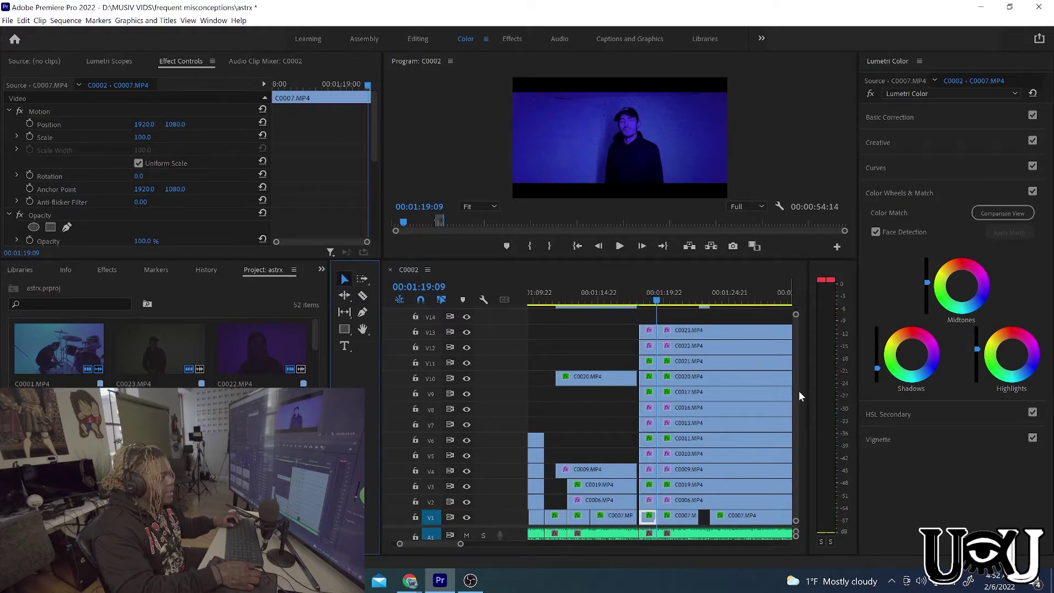
pyautogui.scroll(5, 795, 388)
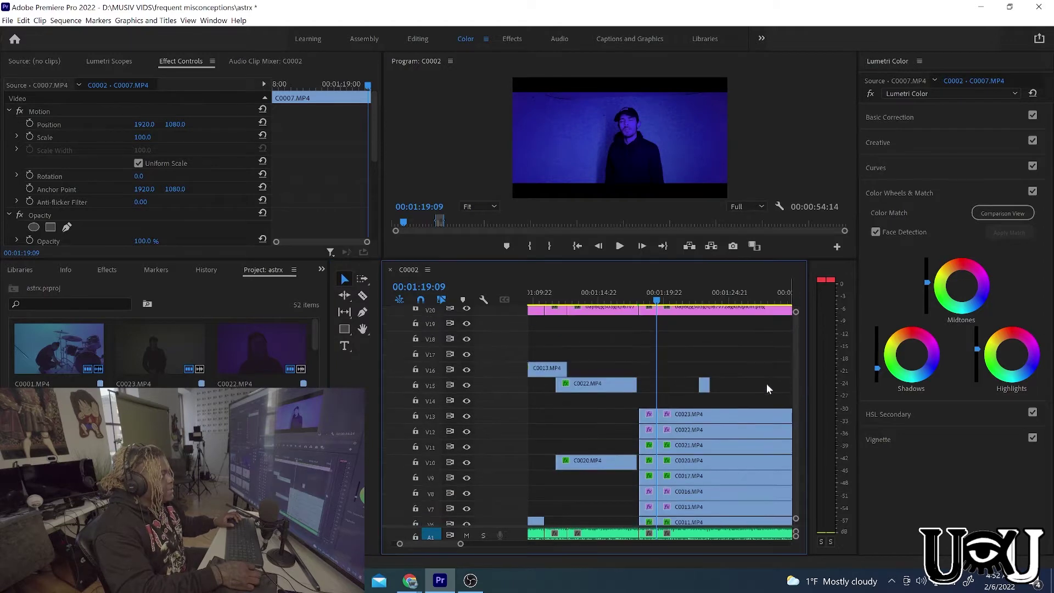
pyautogui.click(560, 301)
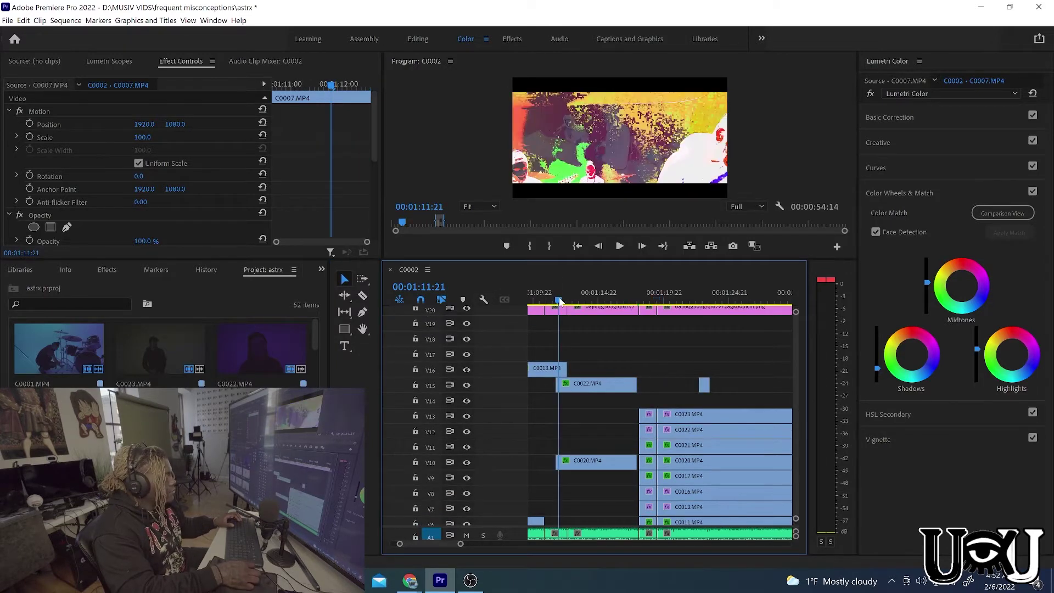
pyautogui.press('space')
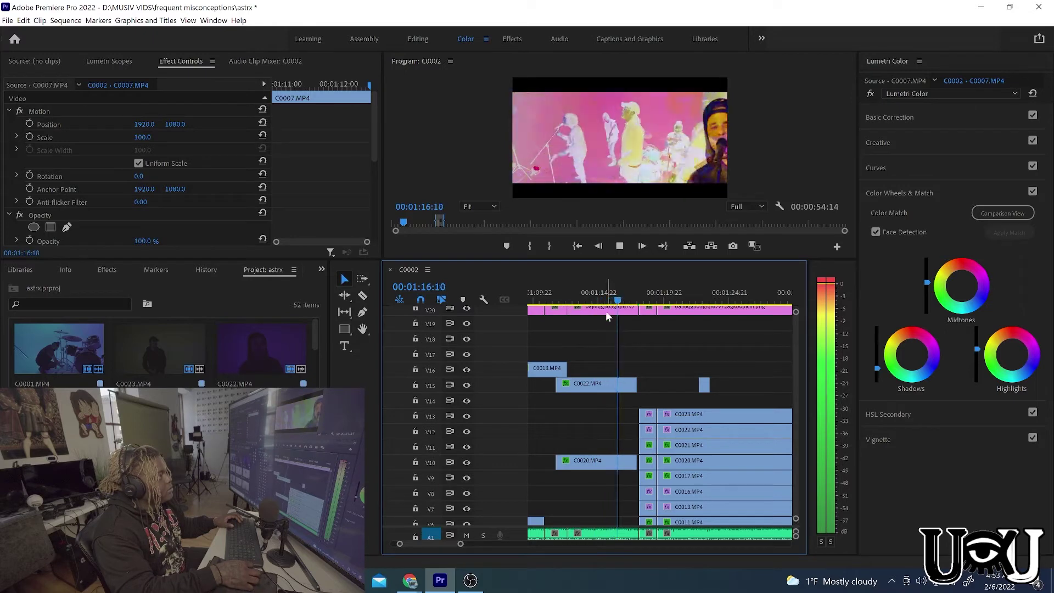
pyautogui.press('space')
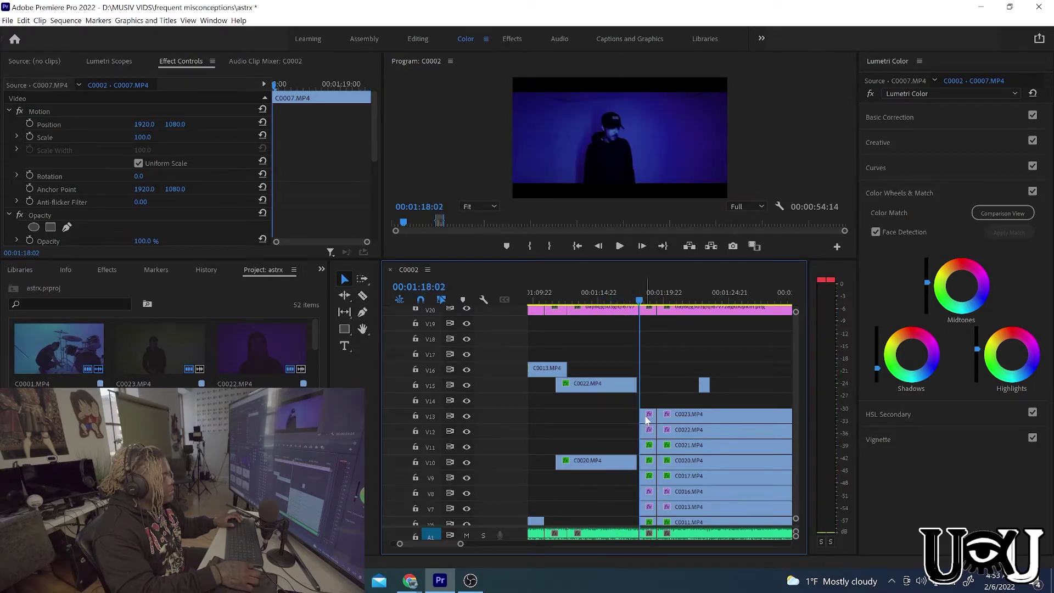
# - Delete the short C0023.MP4 piece on track V13 before 00:01:19:10, and replay the section to preview the clip beneath it
pyautogui.click(643, 297)
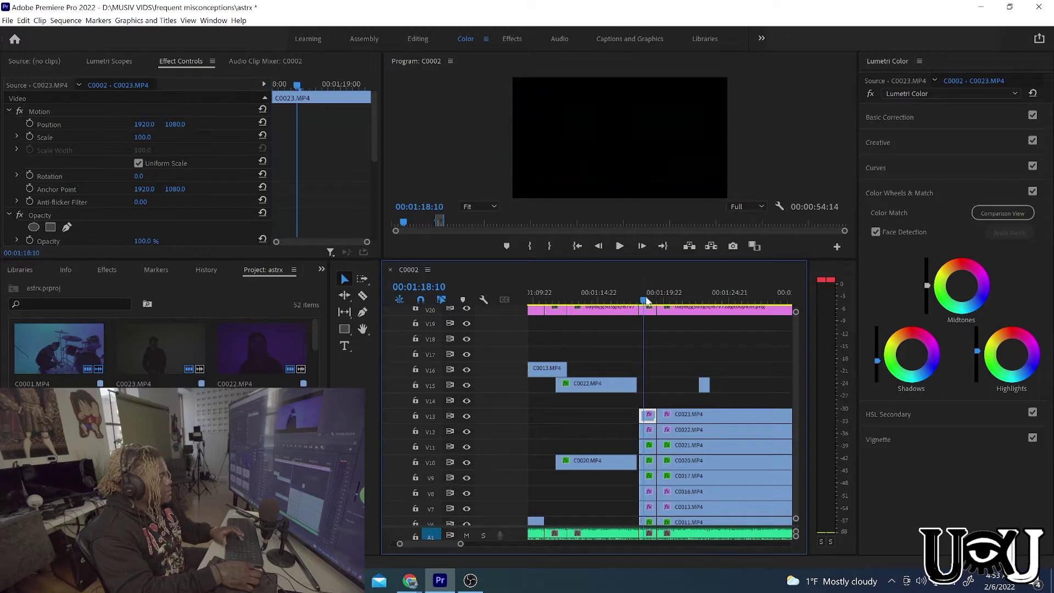
pyautogui.press('Delete')
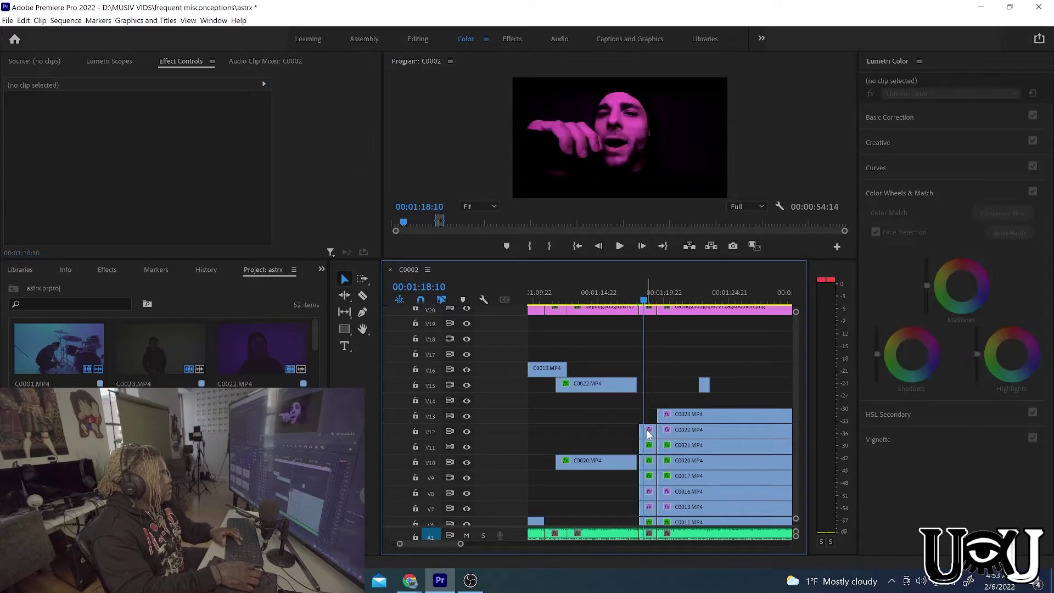
pyautogui.press('space')
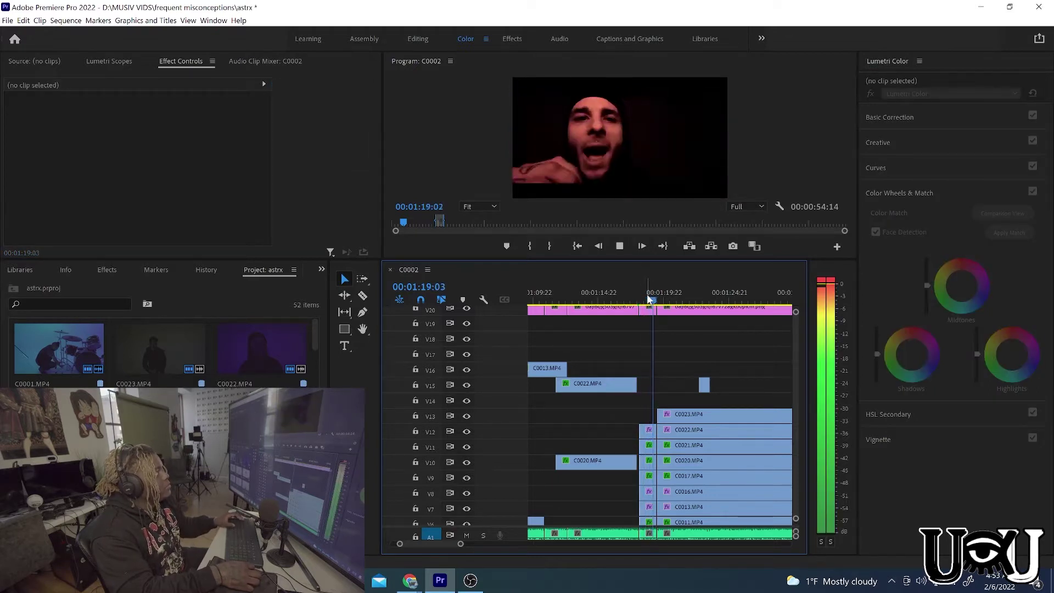
pyautogui.click(631, 300)
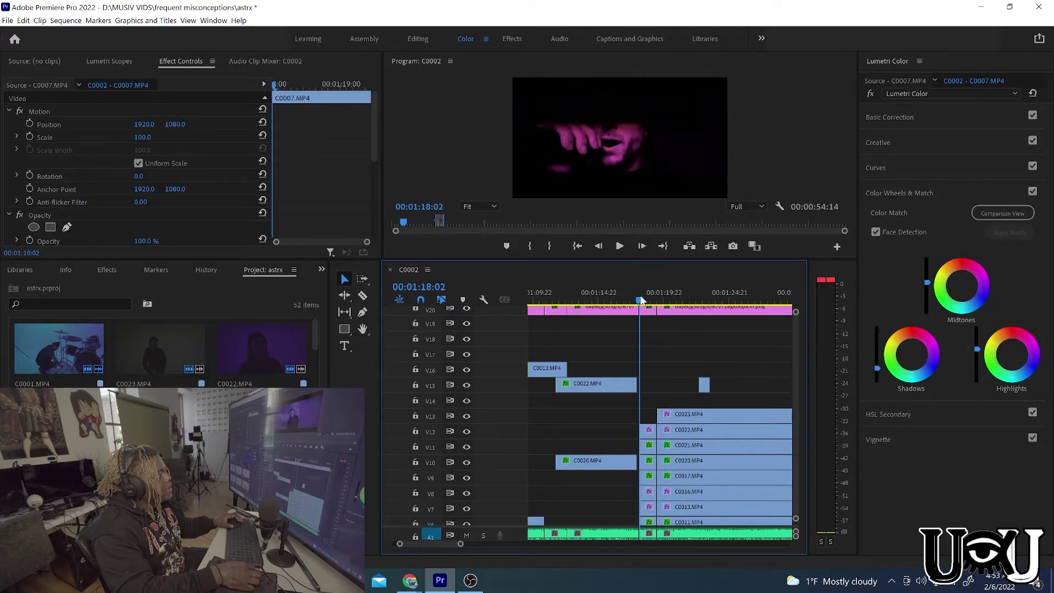
pyautogui.press('space')
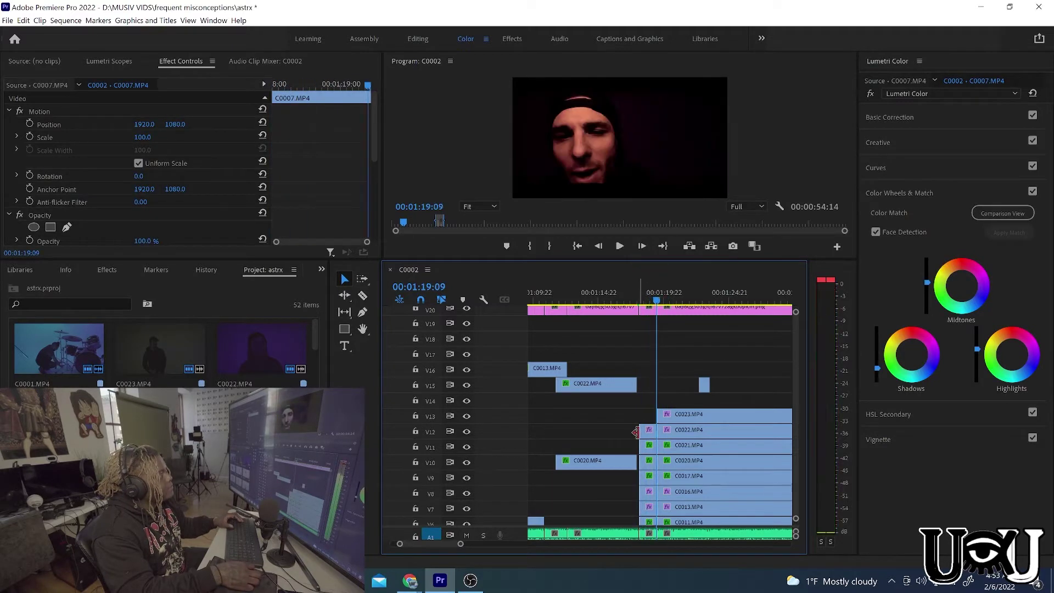
# - Extend the start of the short C0022.MP4 piece on V12 by 4 frames, move it up to track V15, and play it back
pyautogui.click(642, 432)
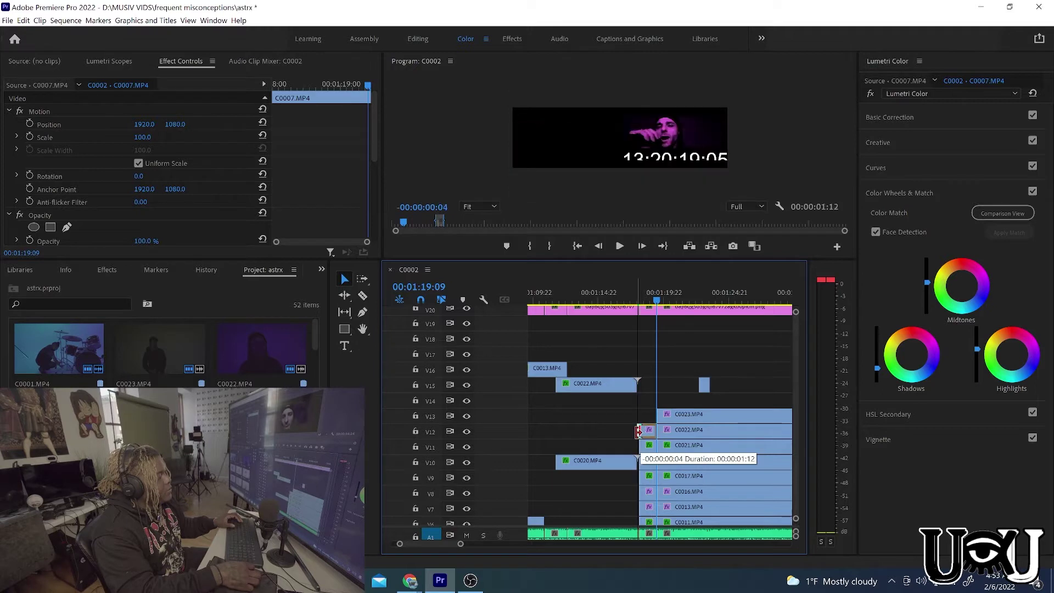
pyautogui.moveTo(650, 431); pyautogui.dragTo(647, 384)
pyautogui.click(639, 300)
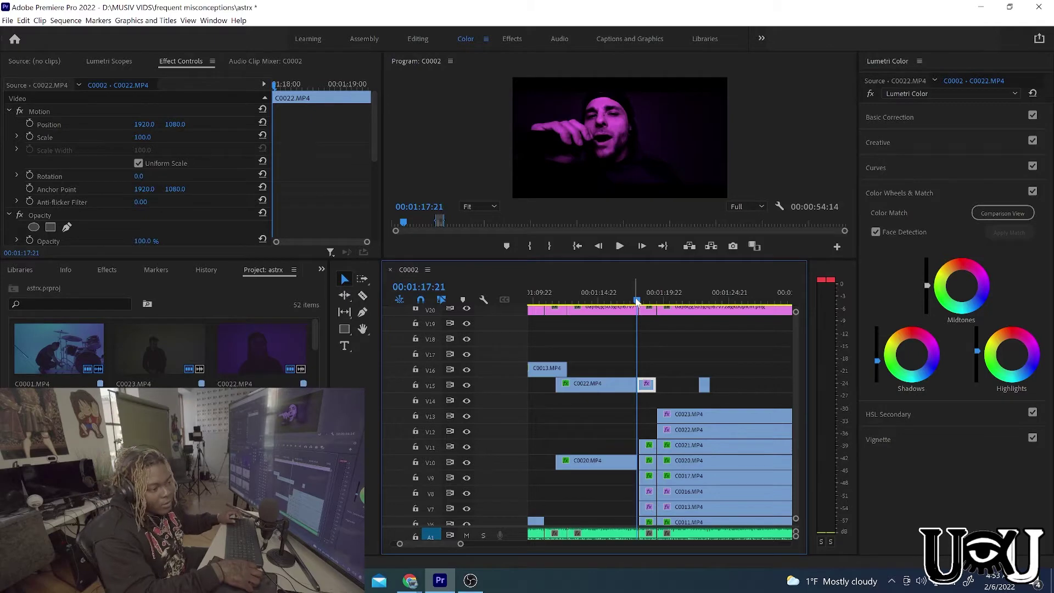
pyautogui.press('space')
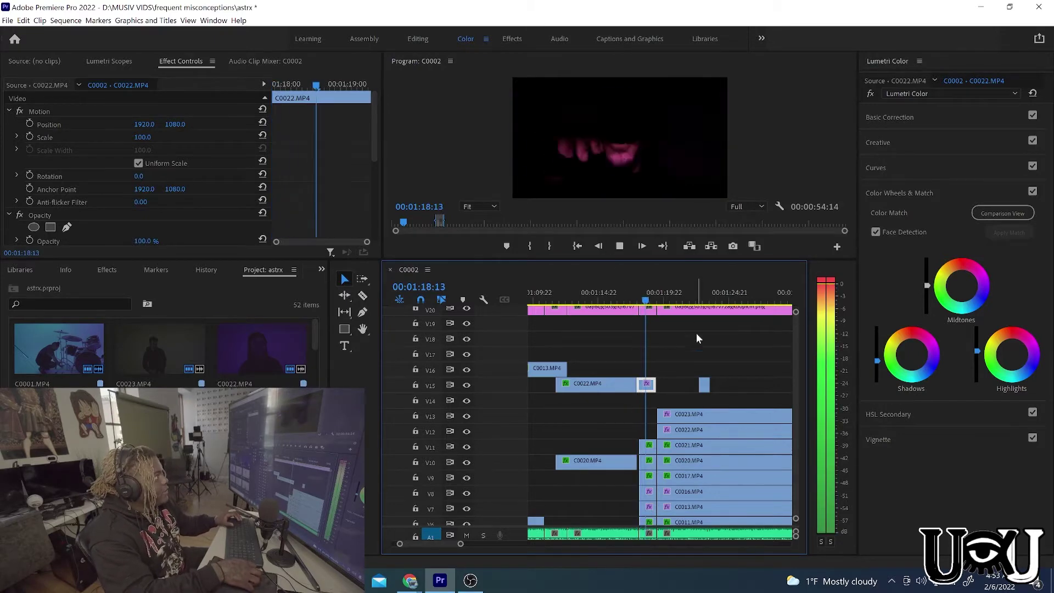
pyautogui.press('space')
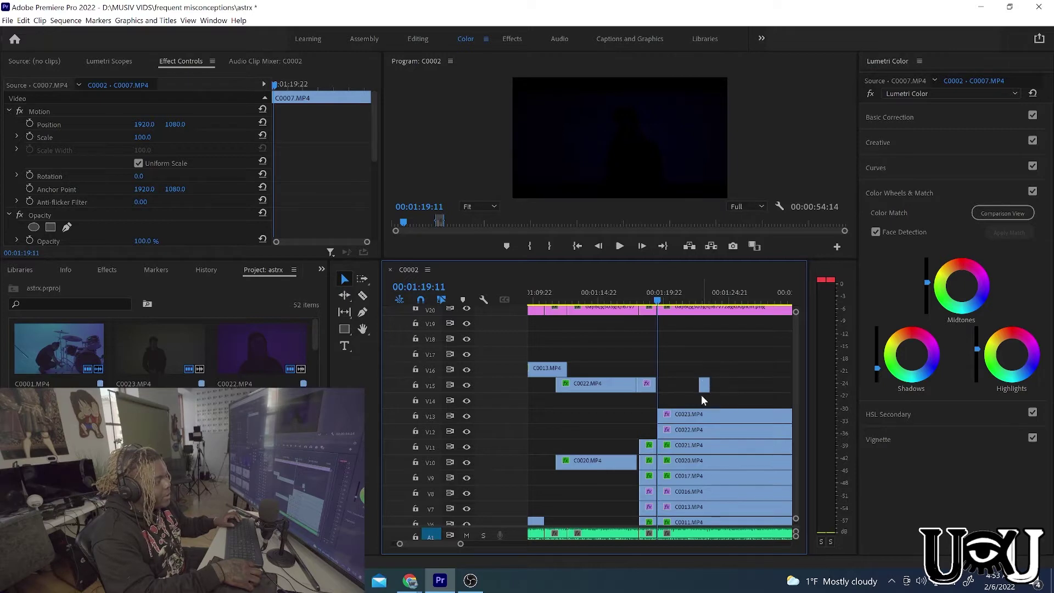
# - Review the next section up to the short C0007.MP4 clip on track V15, and cut all tracks at its start, 00:01:22:15
pyautogui.press('space')
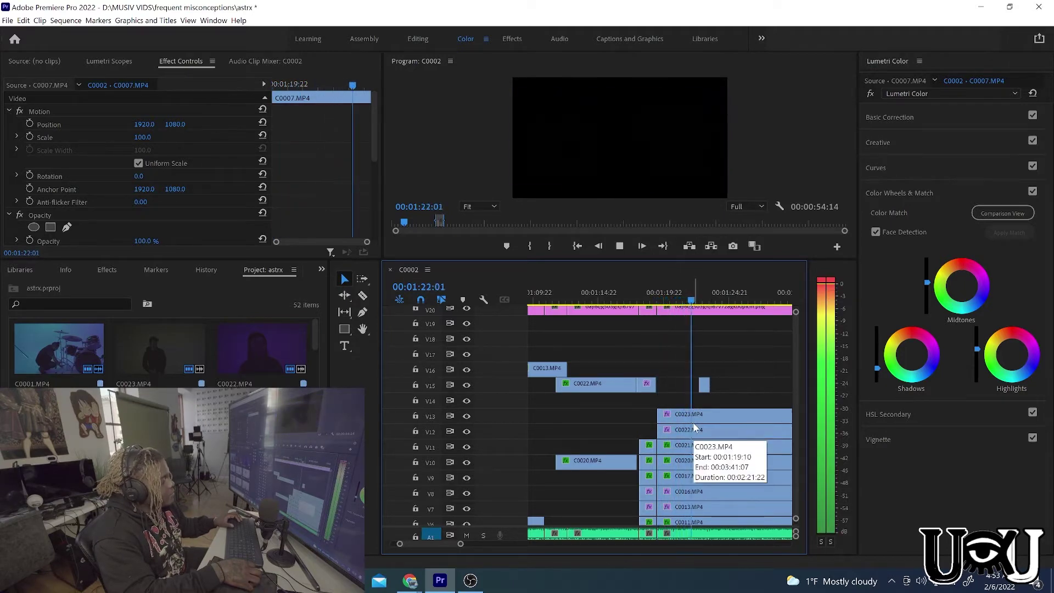
pyautogui.press('space')
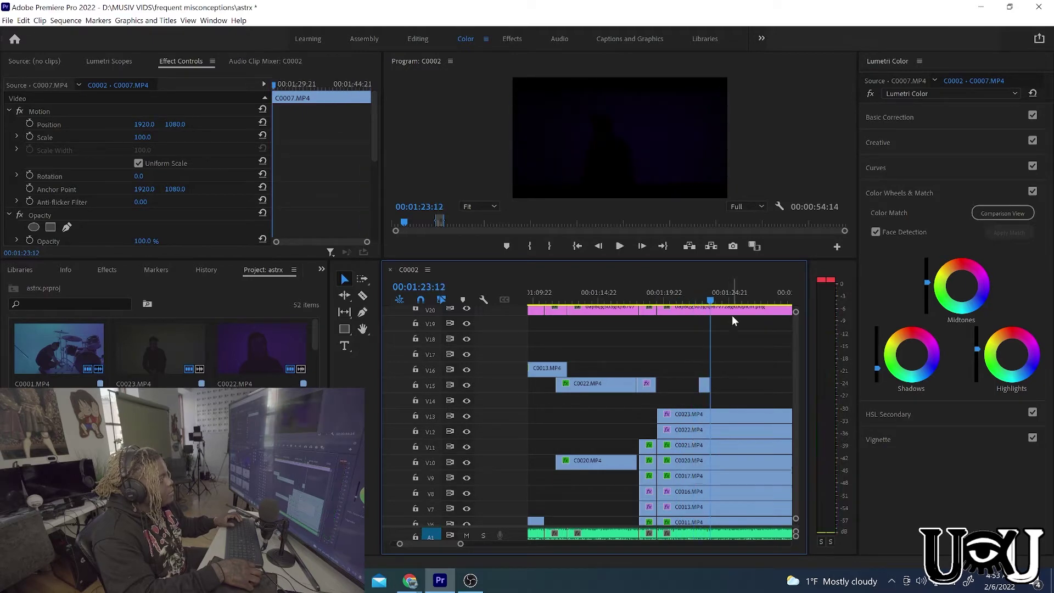
pyautogui.moveTo(712, 301); pyautogui.dragTo(702, 300)
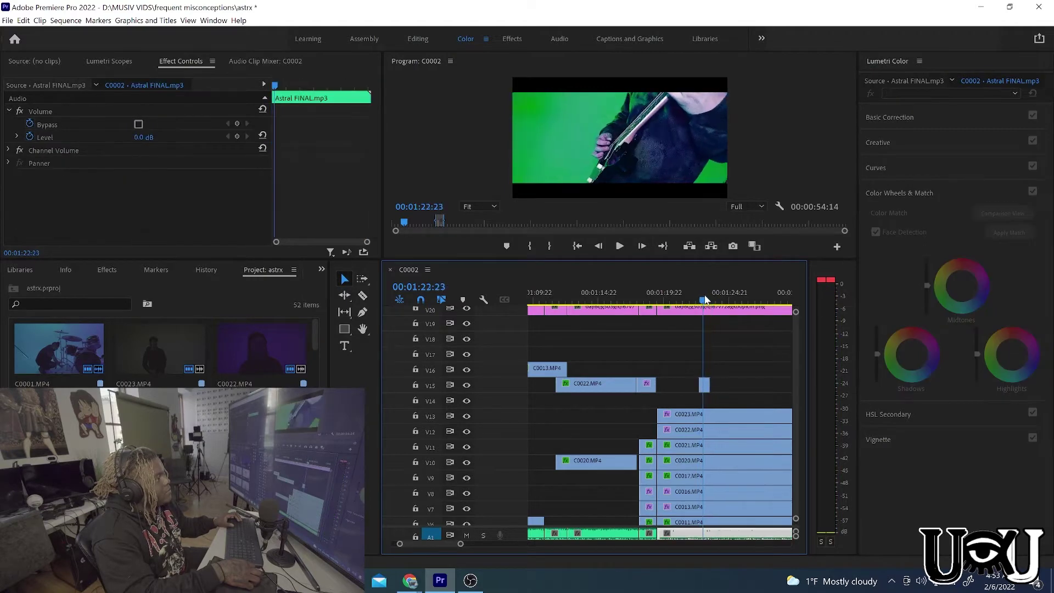
pyautogui.click(646, 291)
pyautogui.press('space')
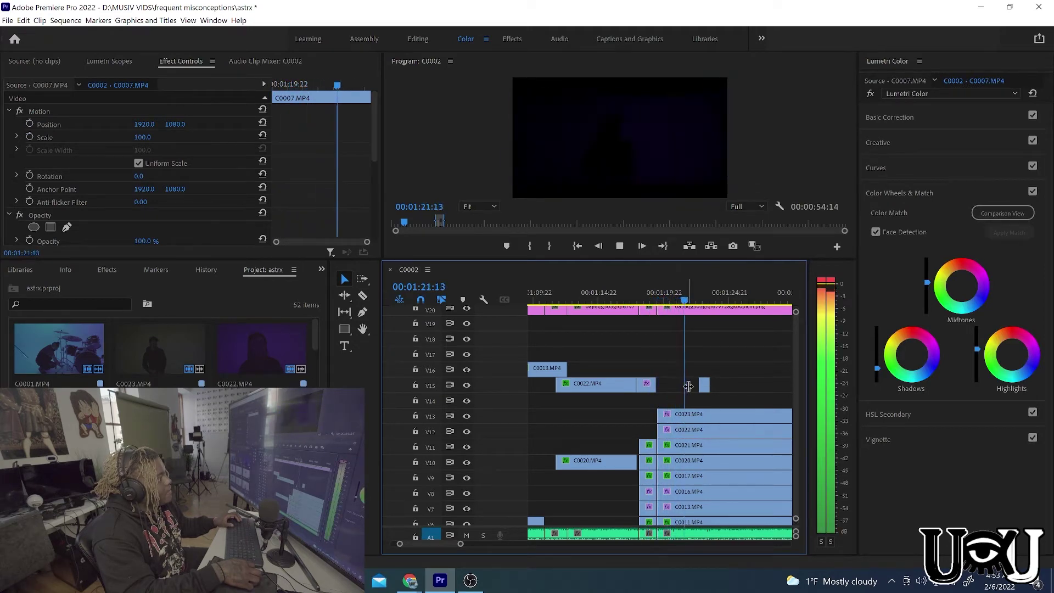
pyautogui.press('space')
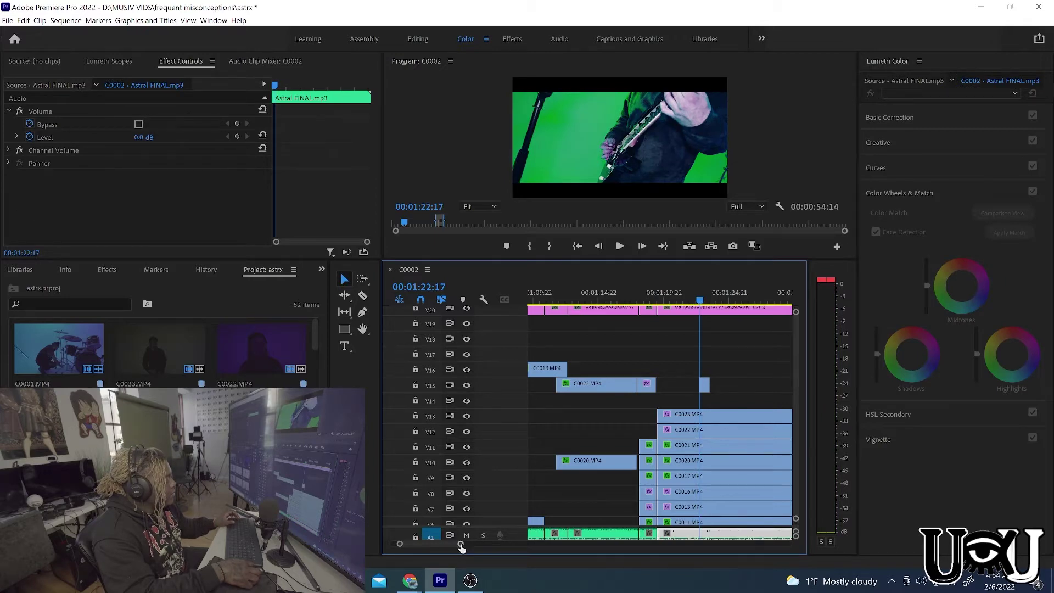
pyautogui.moveTo(460, 543); pyautogui.dragTo(447, 542)
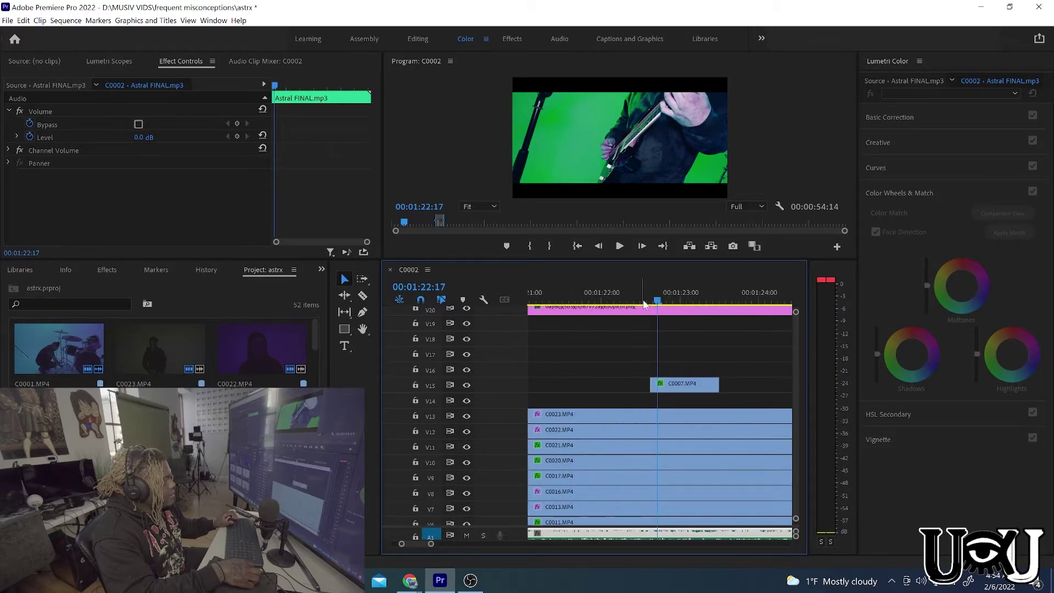
pyautogui.moveTo(644, 305); pyautogui.dragTo(652, 303)
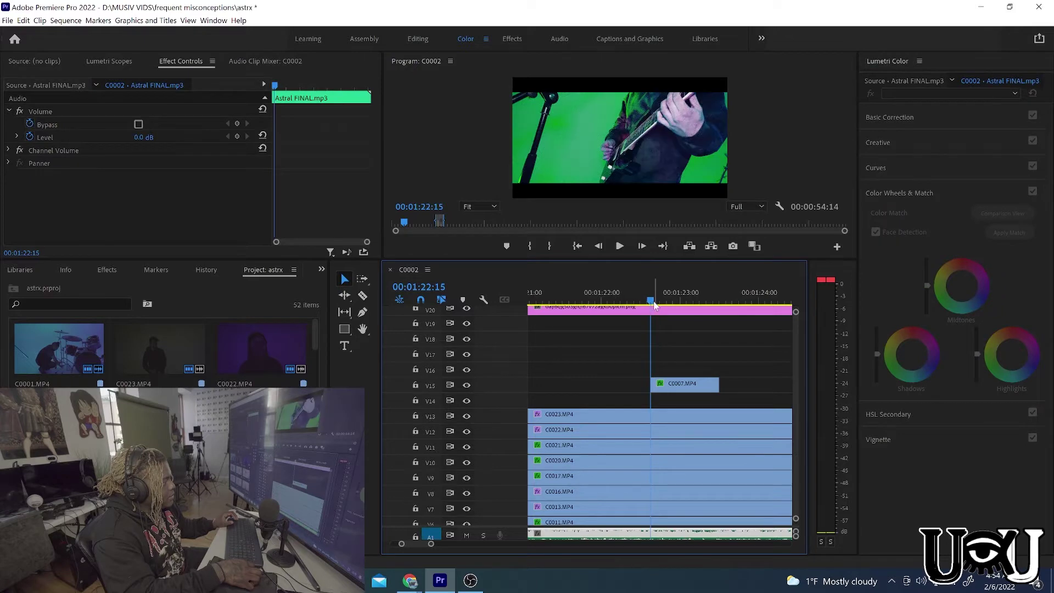
pyautogui.press('c')
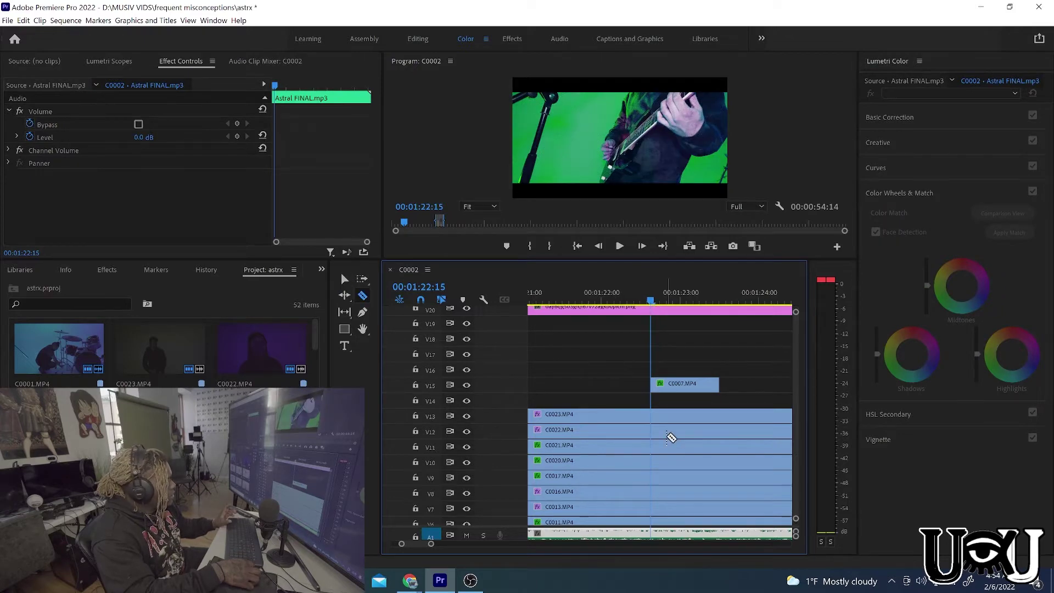
pyautogui.keyDown('shift'); pyautogui.click(653, 416); pyautogui.keyUp('shift')
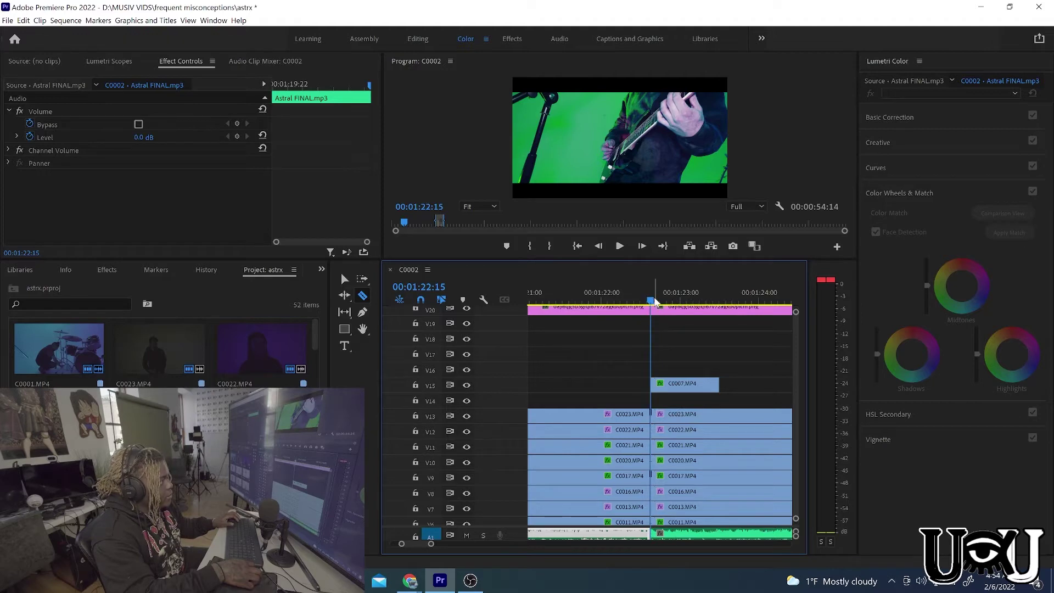
# - Preview the section between 00:01:19:10 and 00:01:22:15 and delete its C0023.MP4 piece on track V13
pyautogui.moveTo(655, 301); pyautogui.dragTo(679, 308)
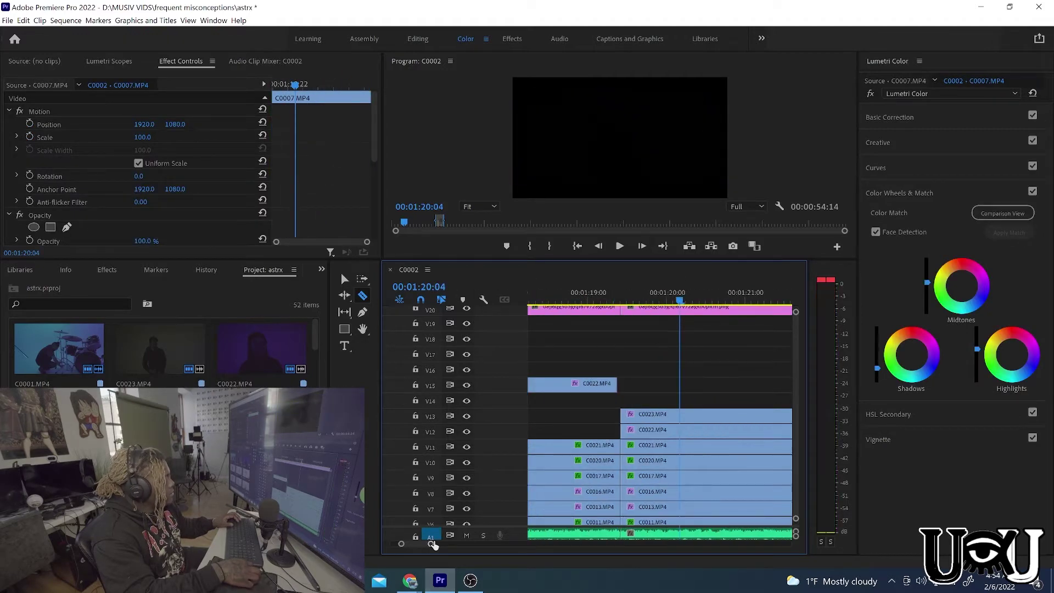
pyautogui.moveTo(433, 545); pyautogui.dragTo(445, 545)
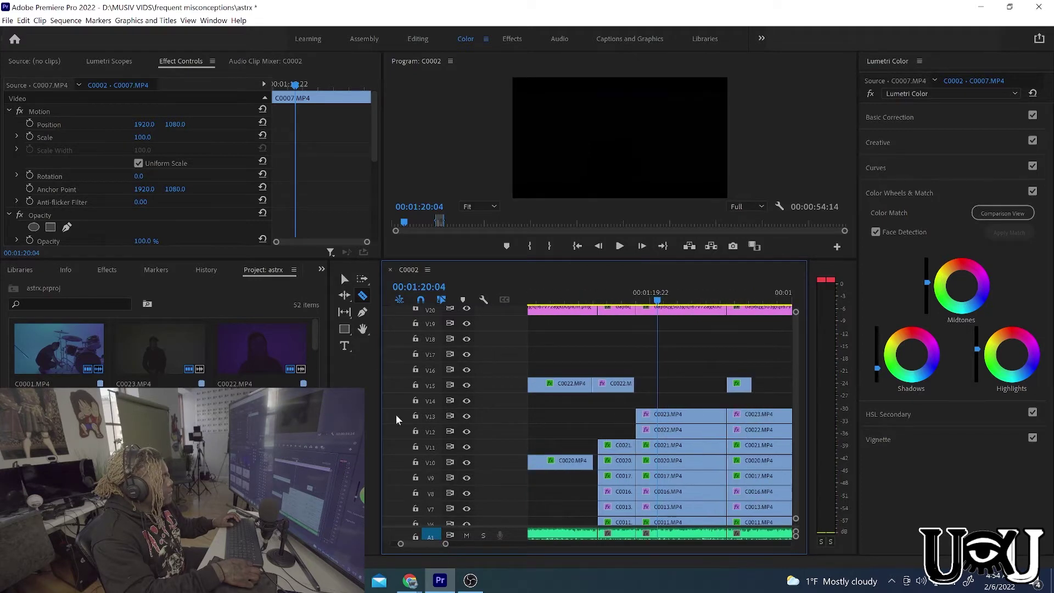
pyautogui.click(345, 280)
pyautogui.press('space')
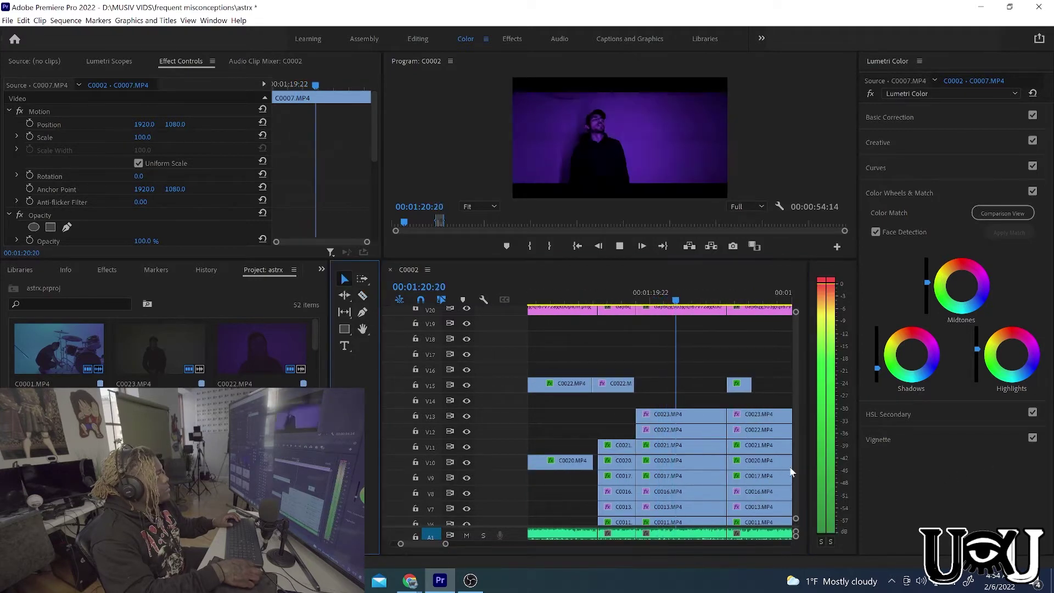
pyautogui.press('space')
pyautogui.click(682, 419)
pyautogui.press('Delete')
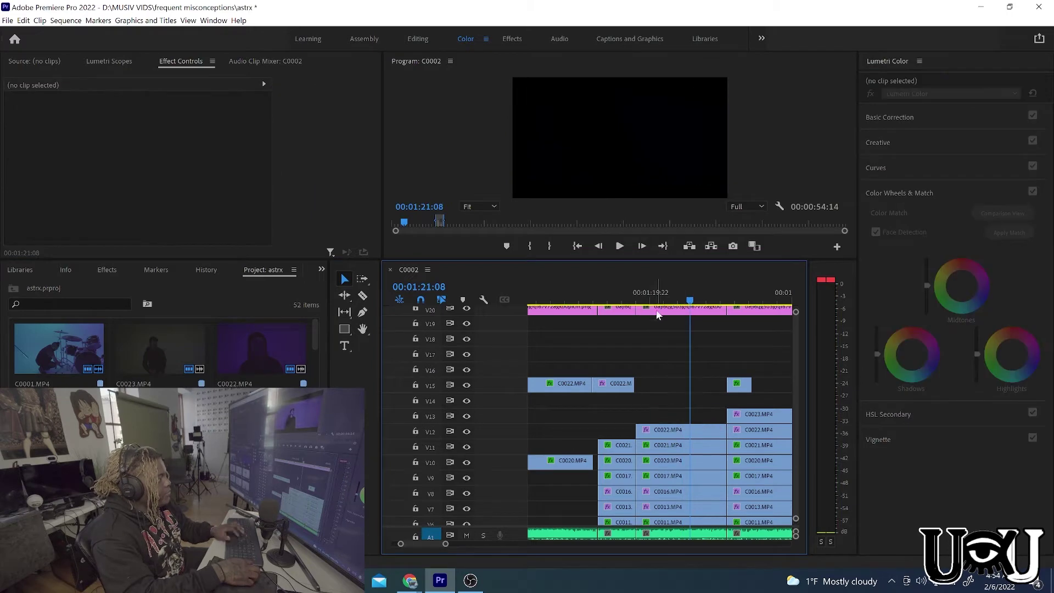
# - Replay the section after 00:01:19:10 and delete its C0022.MP4 piece on track V12
pyautogui.click(644, 291)
pyautogui.press('space')
pyautogui.press('space')
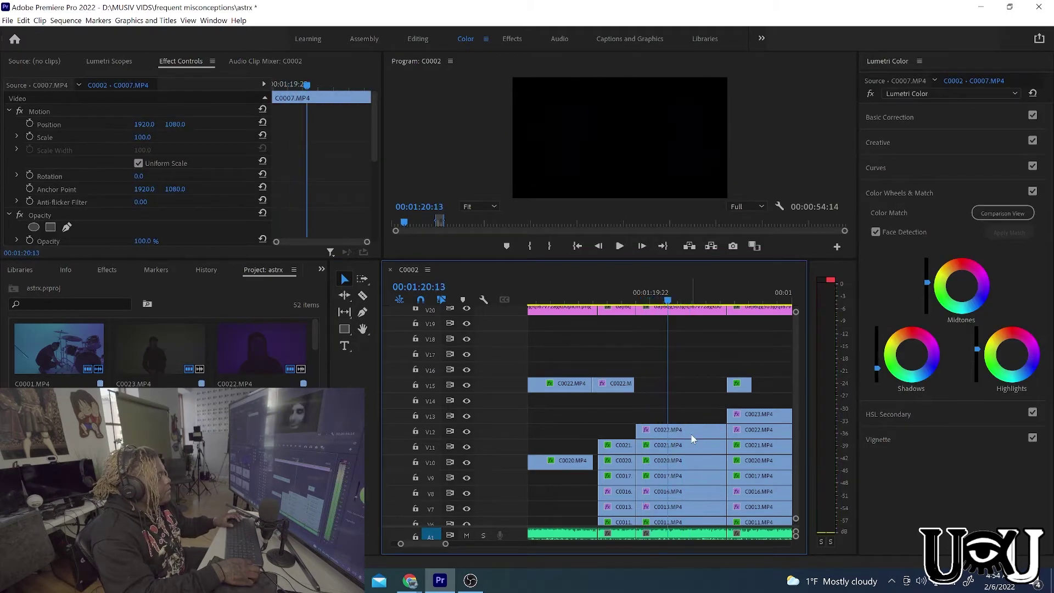
pyautogui.click(694, 434)
pyautogui.press('Delete')
# - Replay the section after 00:01:19:10 and delete its C0021.MP4 piece on track V11
pyautogui.click(637, 290)
pyautogui.press('space')
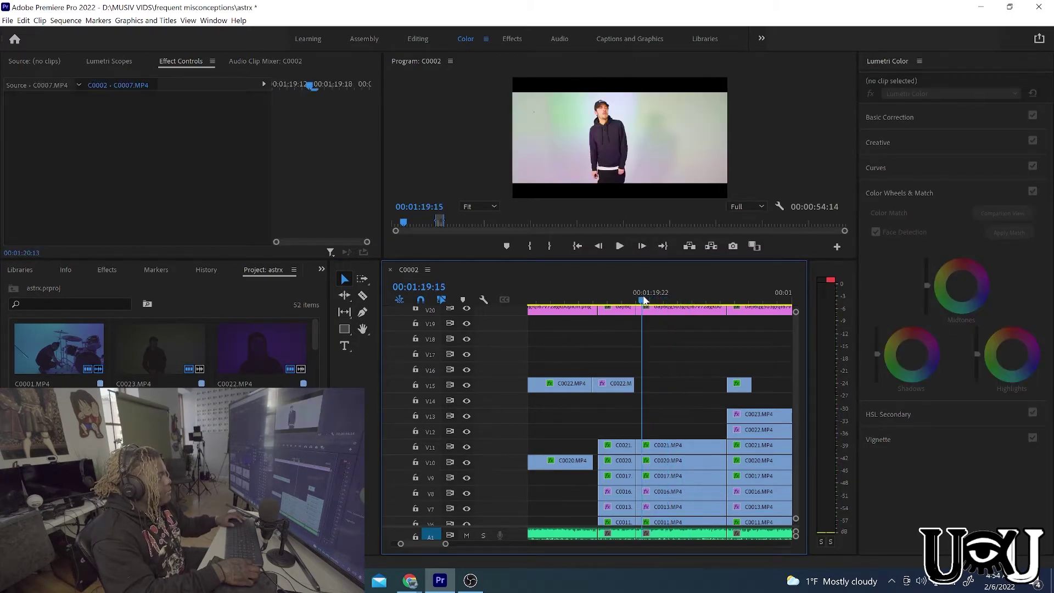
pyautogui.press('space')
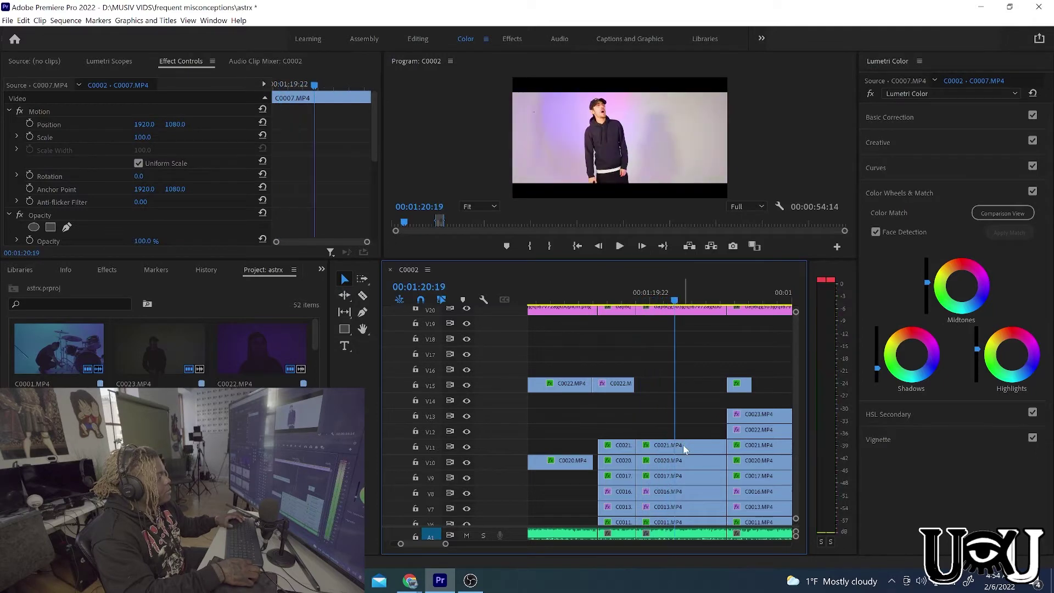
pyautogui.click(682, 444)
pyautogui.press('Delete')
# - Replay the section after 00:01:19:10, delete its C0020.MP4 piece on track V10, and return to the section's start
pyautogui.click(636, 291)
pyautogui.press('space')
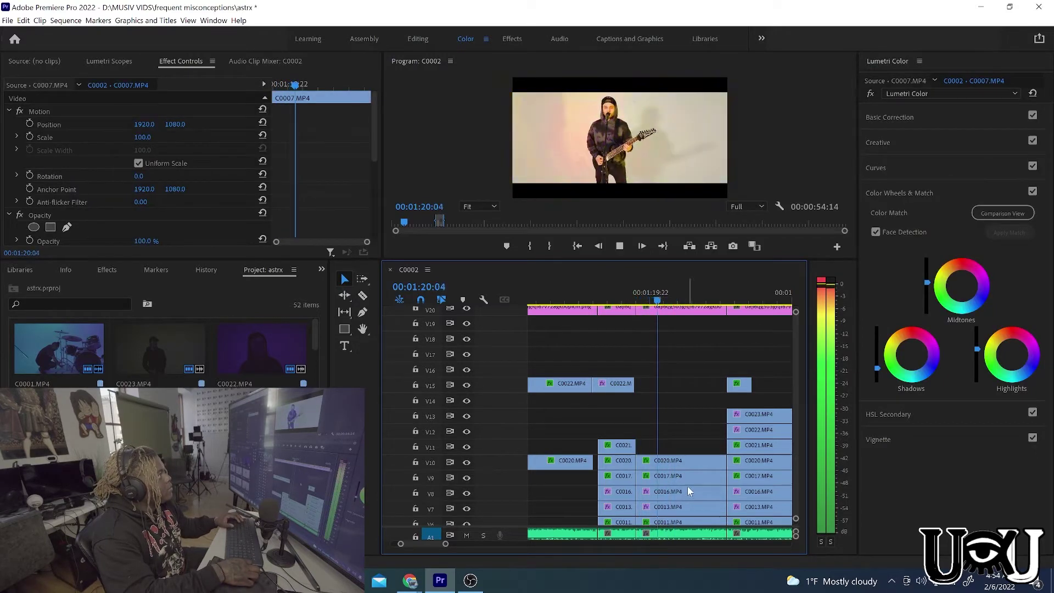
pyautogui.press('space')
pyautogui.click(670, 464)
pyautogui.press('Delete')
pyautogui.click(637, 294)
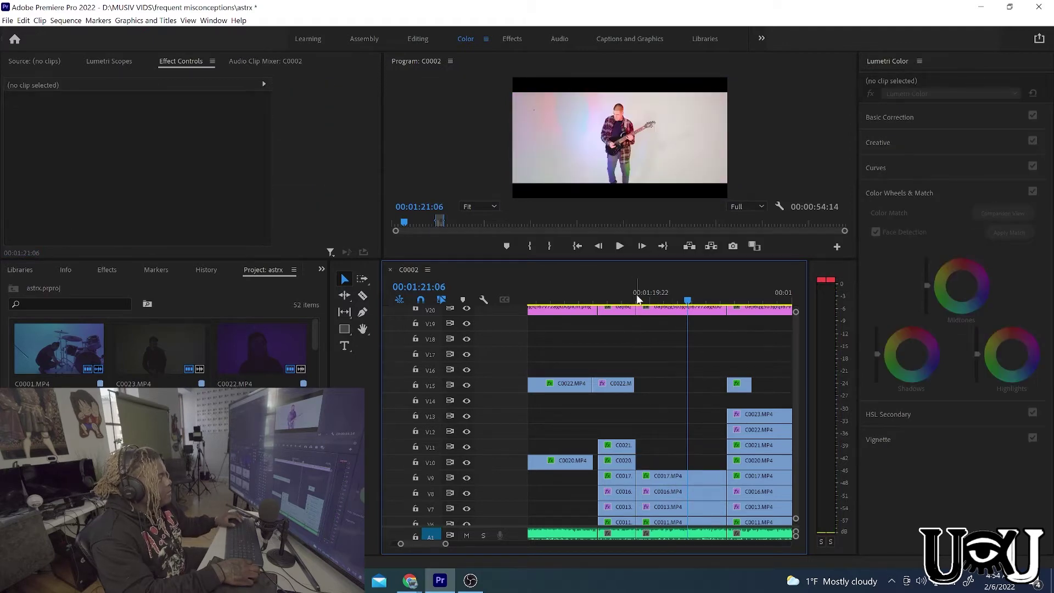
# - Replay the section after 00:01:19:10 and delete its C0017.MP4 piece on track V9 and C0016.MP4 piece on track V8
pyautogui.press('space')
pyautogui.press('space')
pyautogui.click(683, 480)
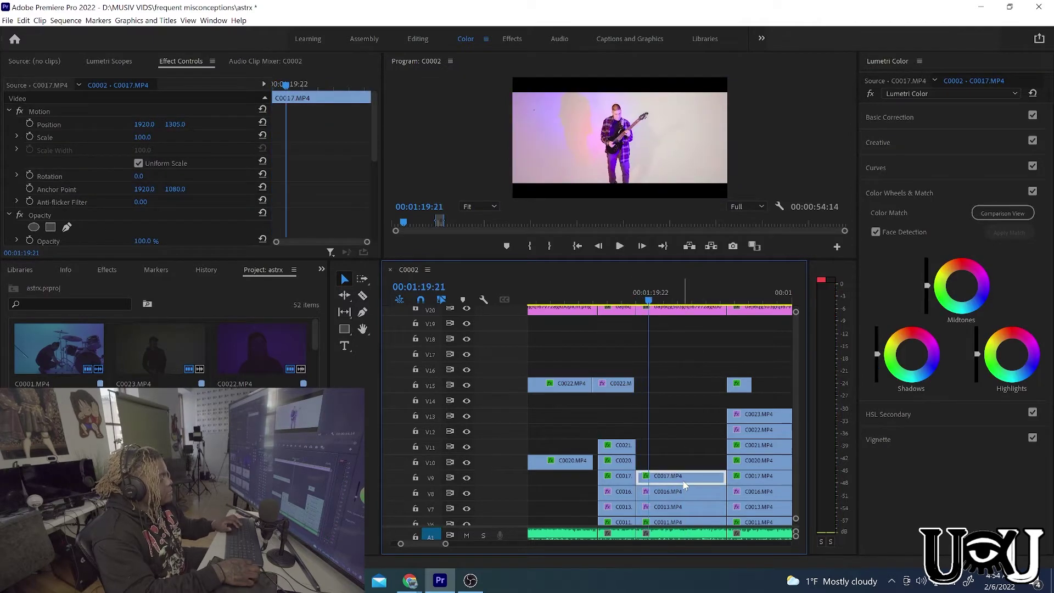
pyautogui.press('Delete')
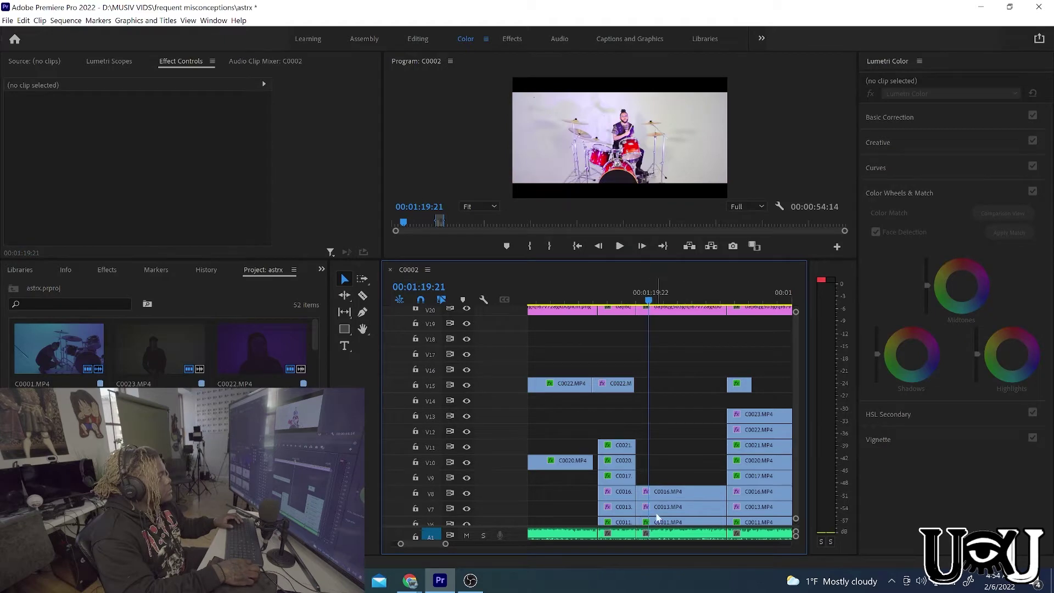
pyautogui.click(670, 491)
pyautogui.press('Delete')
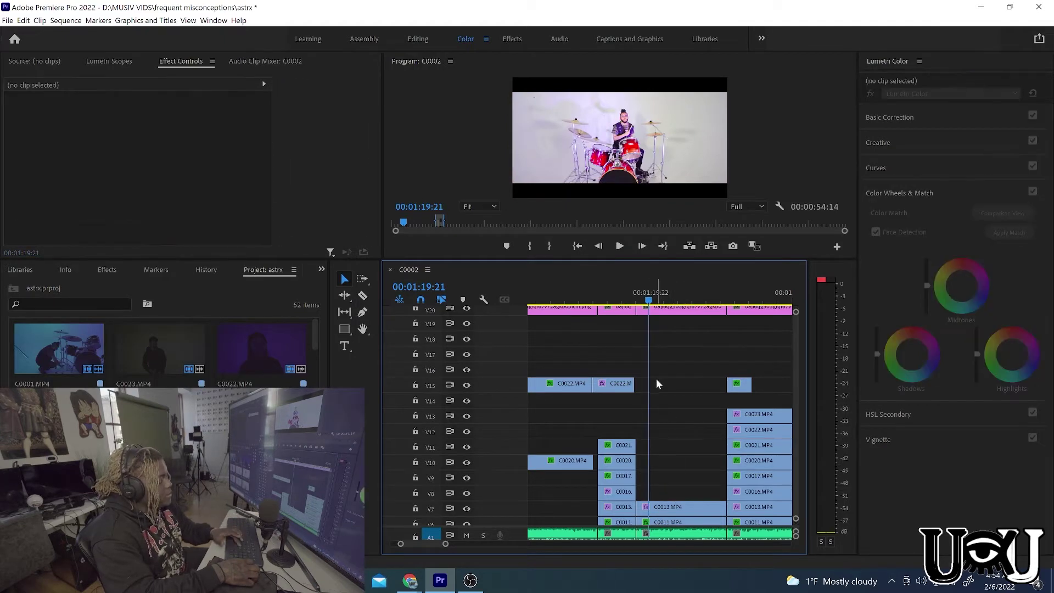
# - Preview the section after 00:01:19:10, delete its C0013.MP4 piece on track V7, and replay it from the section's start
pyautogui.press('space')
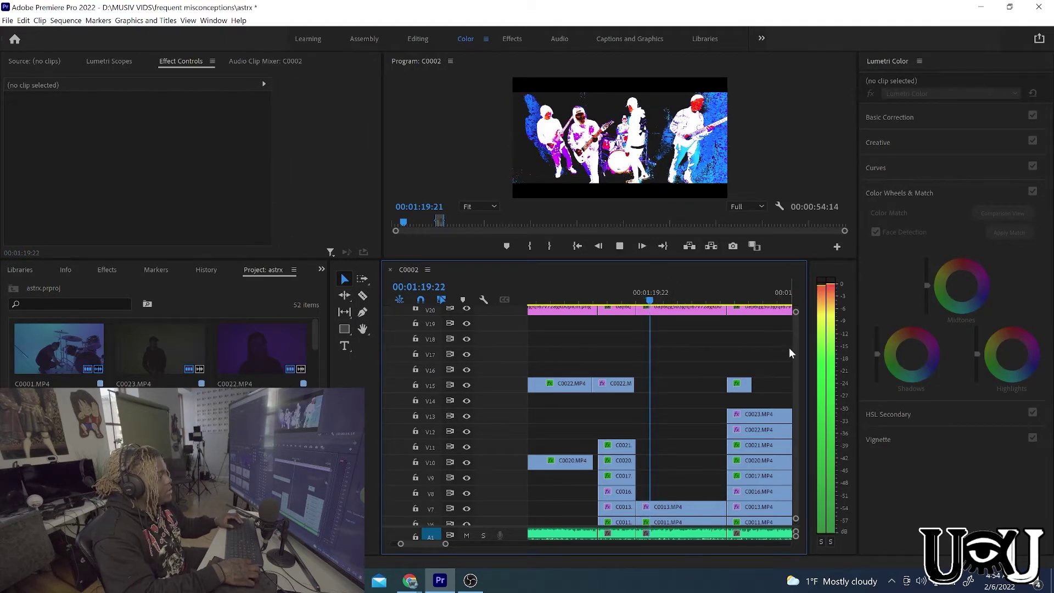
pyautogui.press('space')
pyautogui.click(677, 508)
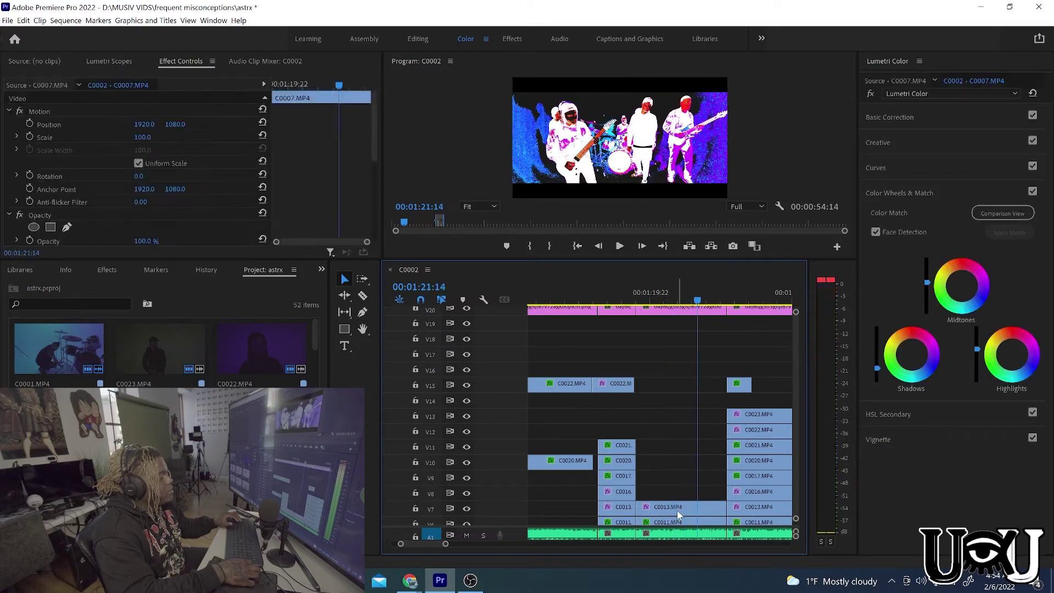
pyautogui.press('Delete')
pyautogui.moveTo(658, 297); pyautogui.dragTo(643, 288)
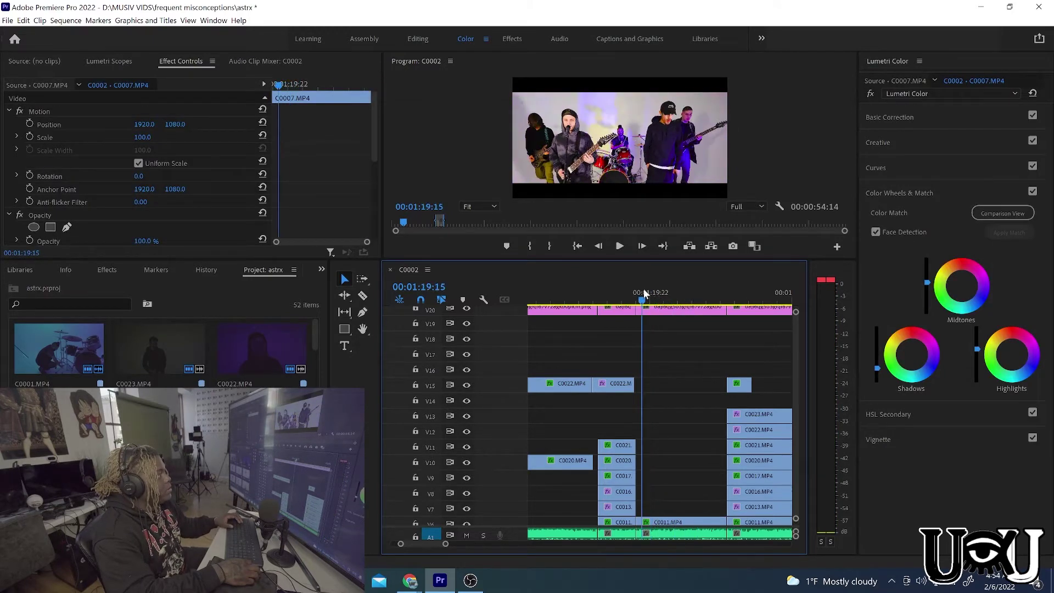
pyautogui.press('space')
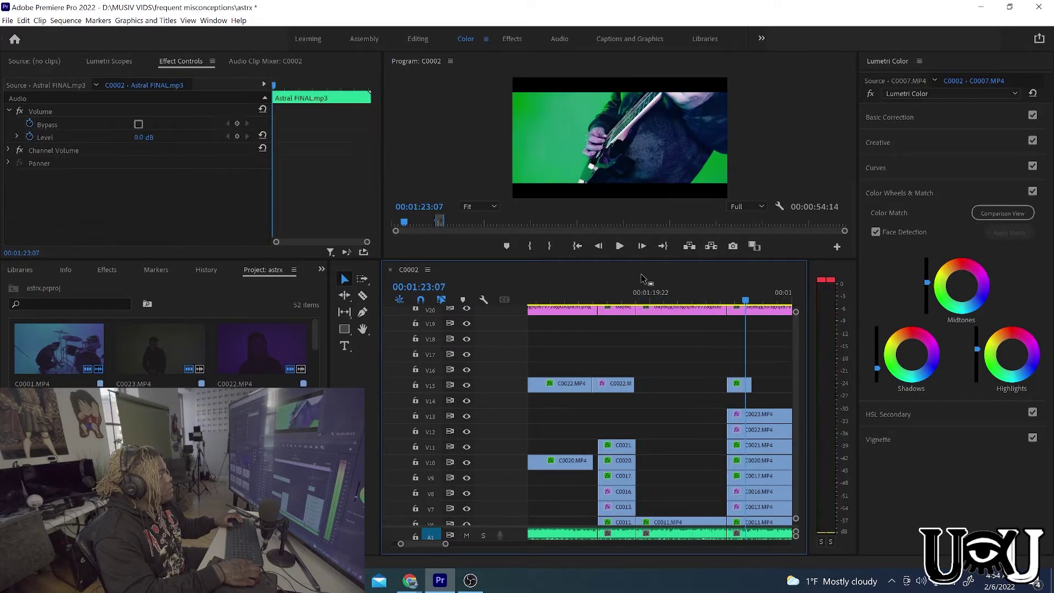
pyautogui.click(639, 291)
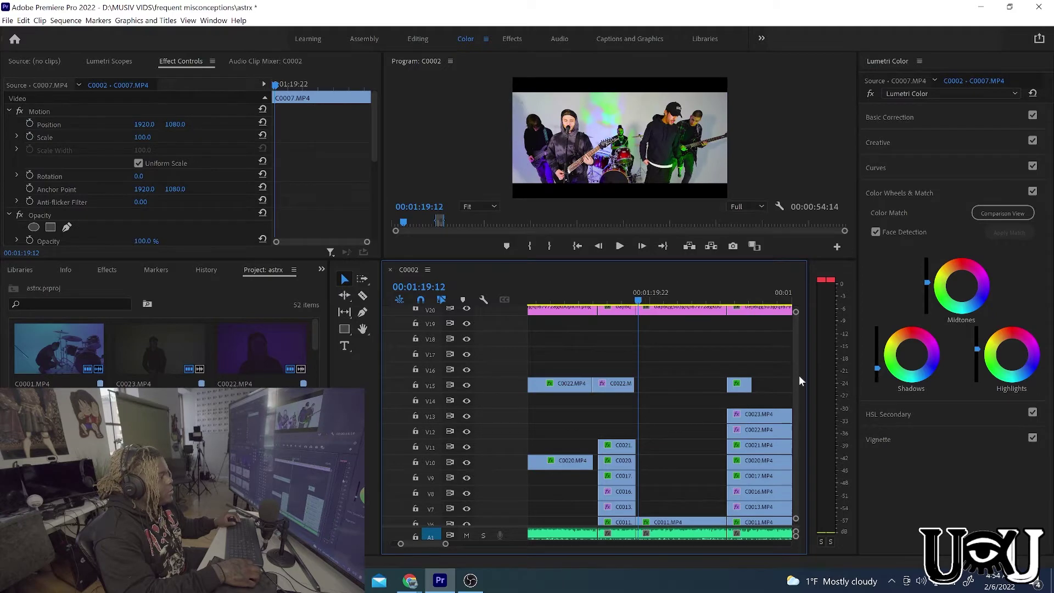
# - Enable Scale and Position keyframes on the section's C0011.MP4 piece on track V6 and move both keyframes to the clip's end
pyautogui.scroll(-2, 794, 369)
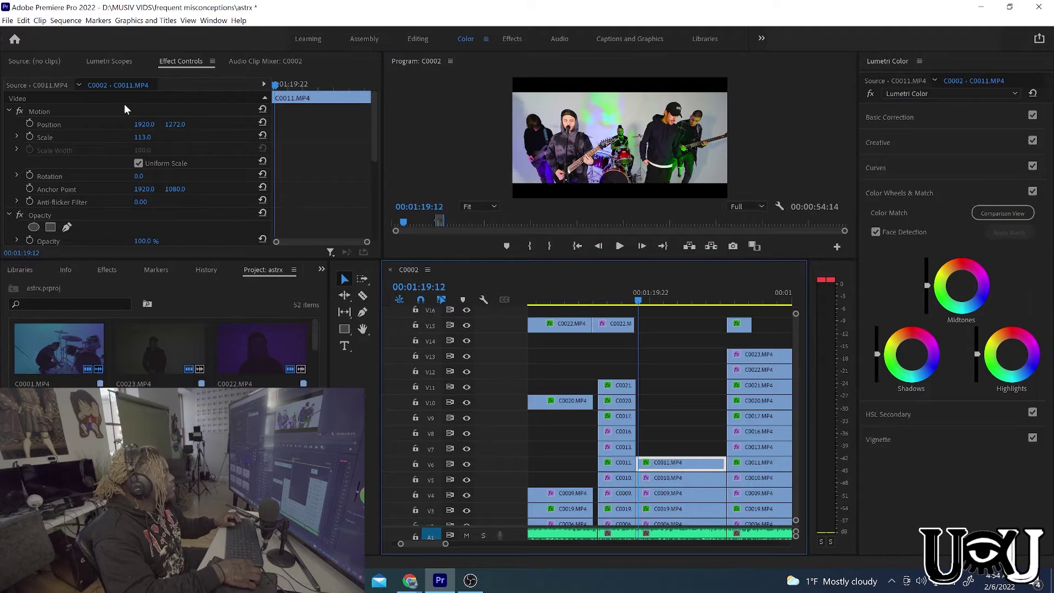
pyautogui.click(30, 135)
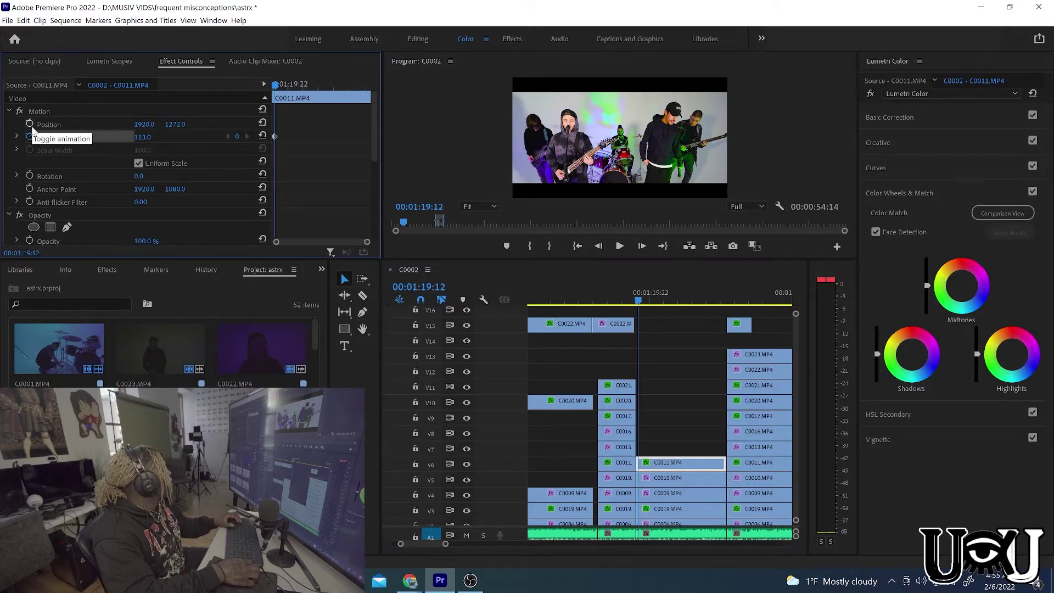
pyautogui.click(30, 123)
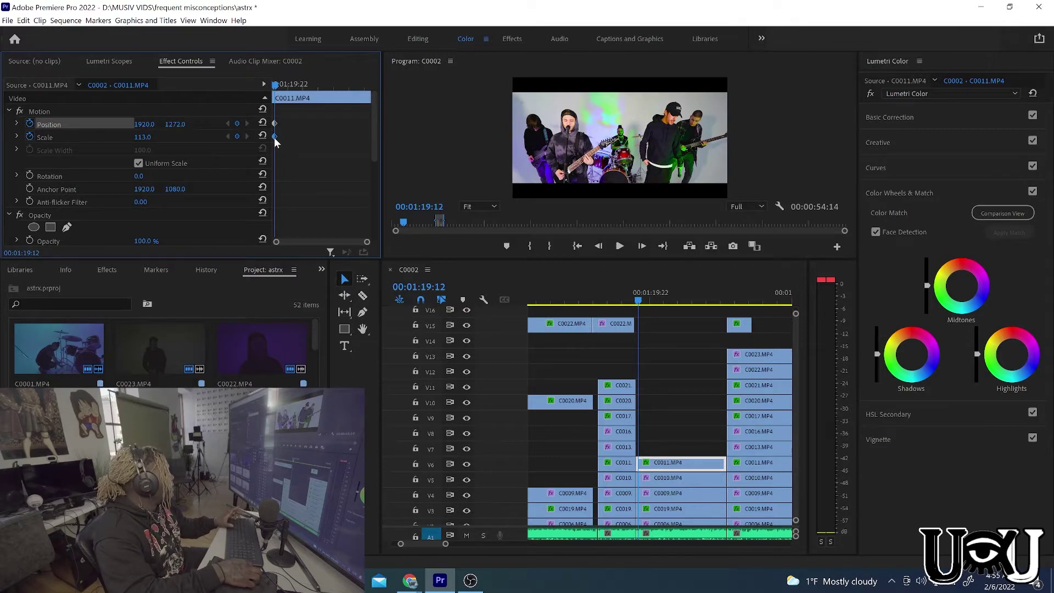
pyautogui.moveTo(274, 137); pyautogui.dragTo(377, 140)
pyautogui.moveTo(274, 124); pyautogui.dragTo(428, 130)
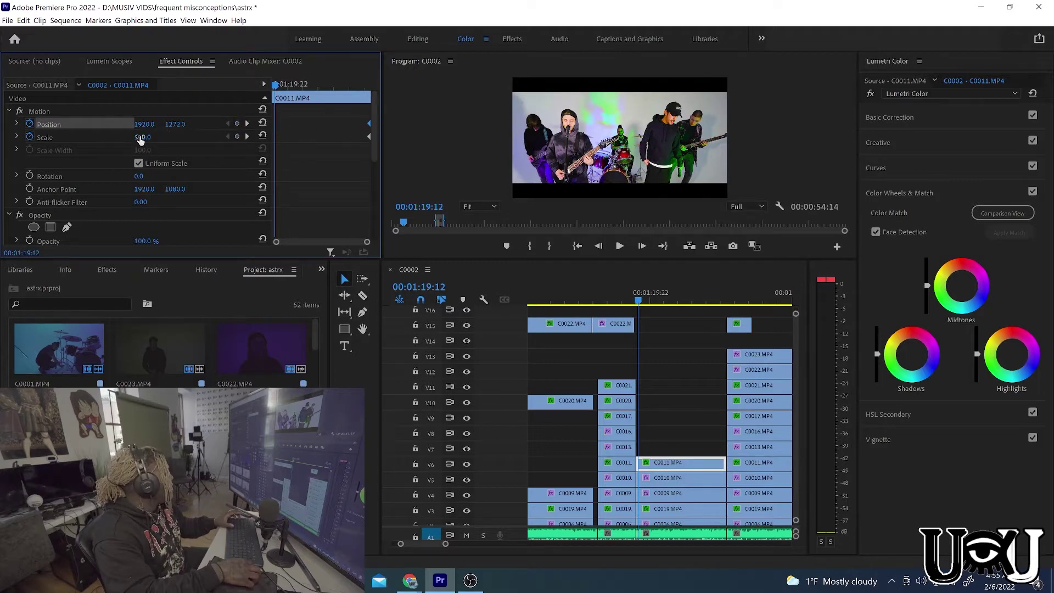
# - Set the C0011.MP4 piece's starting Scale to 220 and Position to 3781, 1981, and shift both starting keyframes to its very beginning
pyautogui.moveTo(141, 140); pyautogui.dragTo(152, 135)
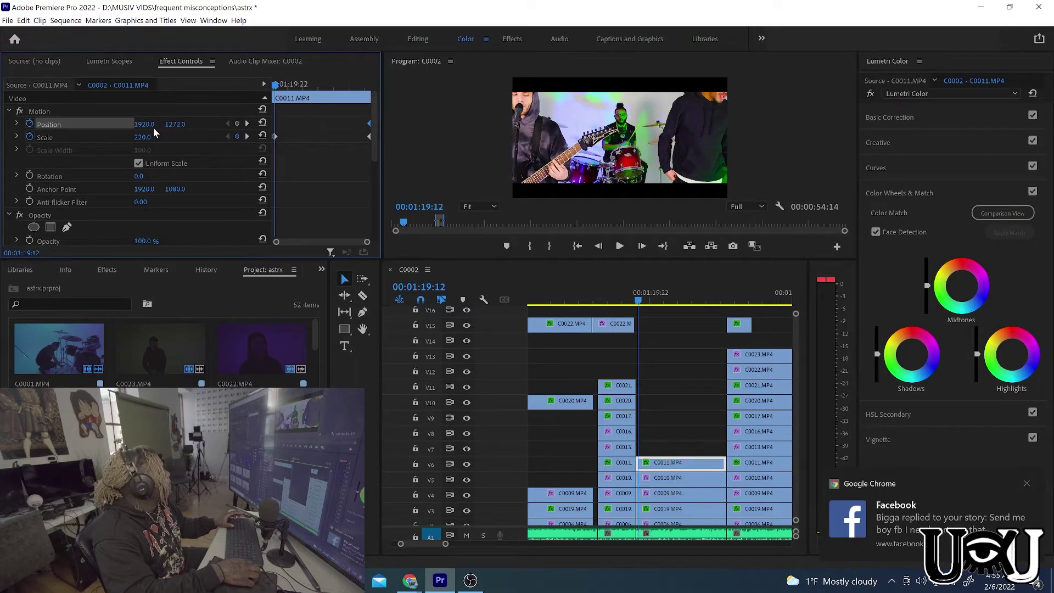
pyautogui.moveTo(153, 127); pyautogui.dragTo(252, 127)
pyautogui.moveTo(174, 124); pyautogui.dragTo(215, 124)
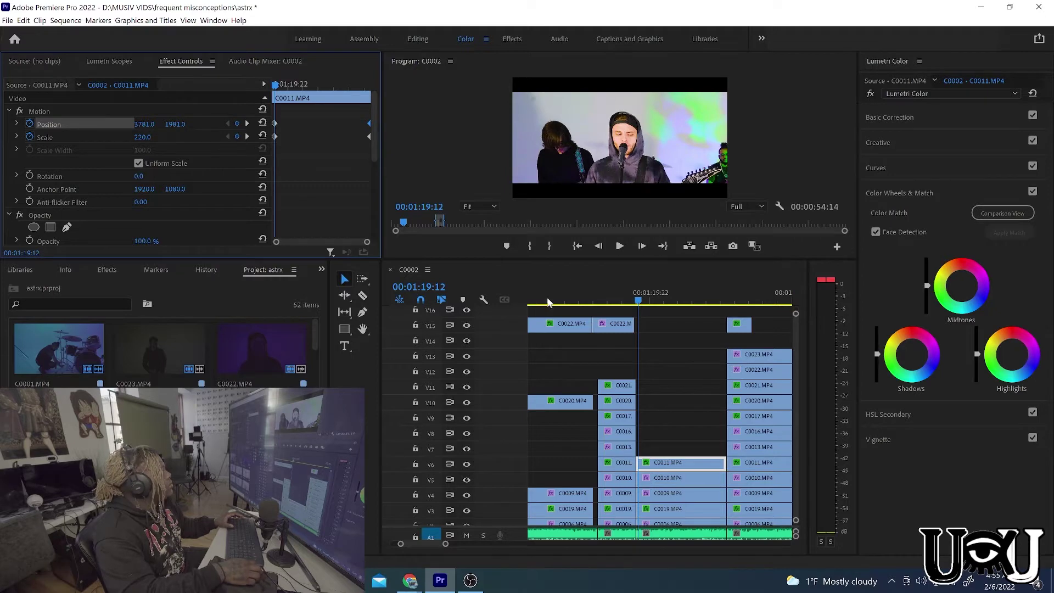
pyautogui.moveTo(276, 137); pyautogui.dragTo(245, 120)
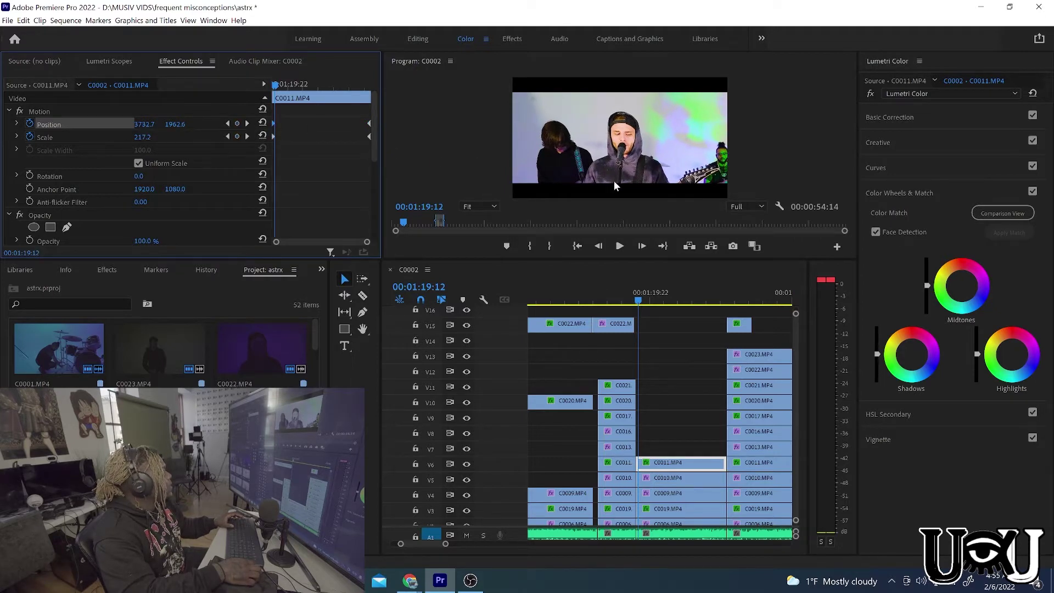
# - Play back the C0011.MP4 section from its start to check the scale and position animation
pyautogui.moveTo(635, 305); pyautogui.dragTo(630, 305)
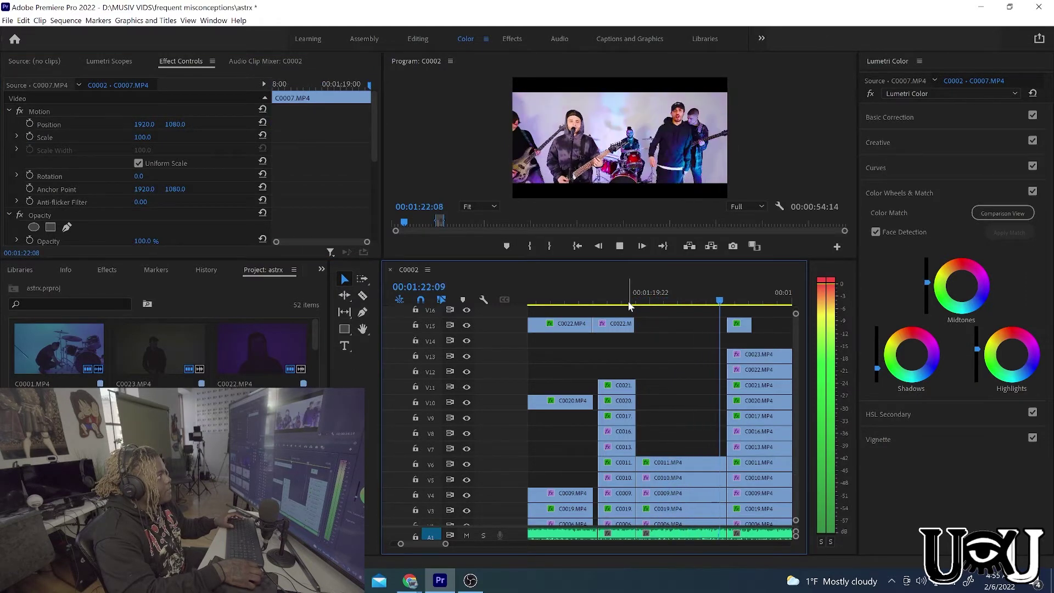
pyautogui.press('space')
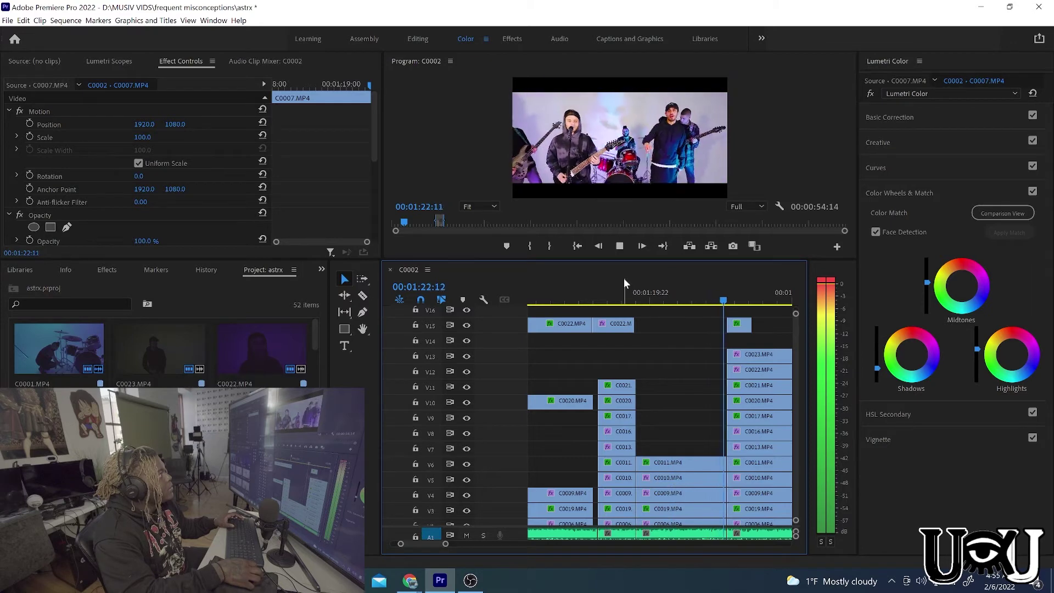
pyautogui.click(648, 288)
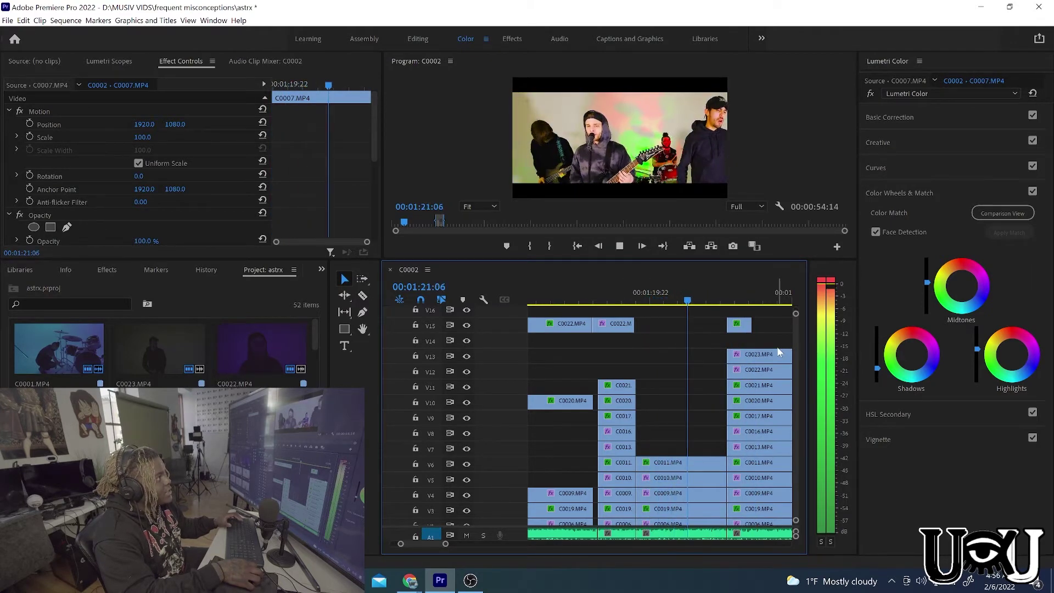
# - Move the animated C0011.MP4 piece up to track V14 and extend the preceding V15 clip's end to meet the section's start
pyautogui.moveTo(683, 462); pyautogui.dragTo(685, 345)
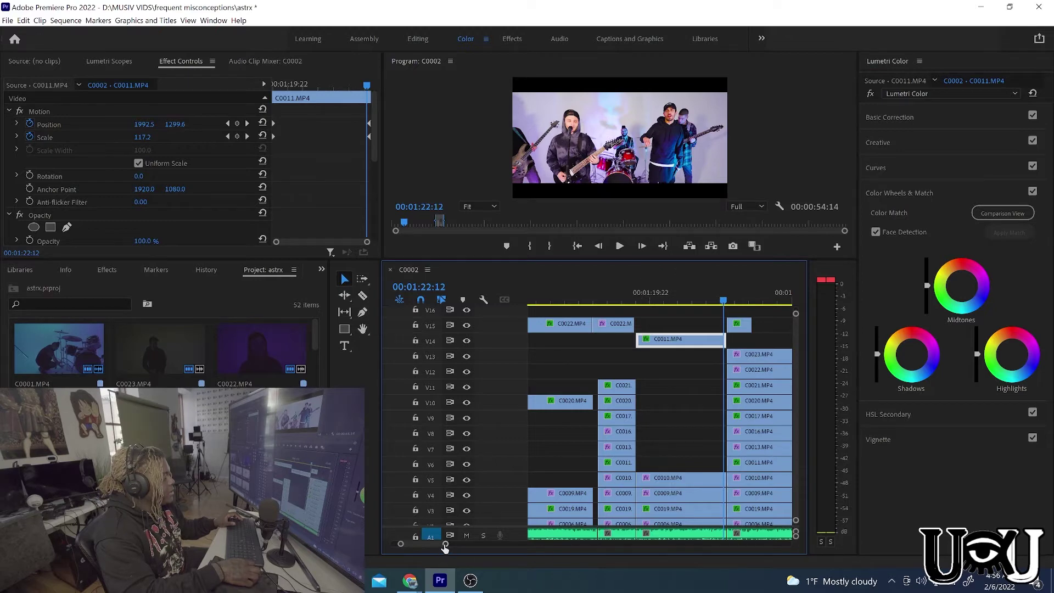
pyautogui.moveTo(445, 546); pyautogui.dragTo(441, 549)
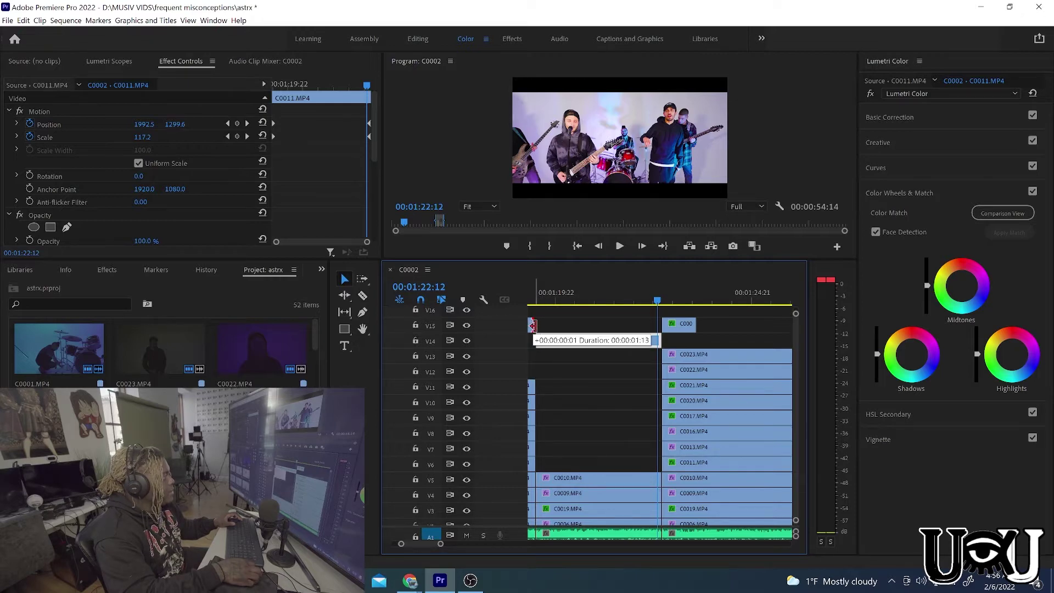
pyautogui.moveTo(531, 326); pyautogui.dragTo(536, 325)
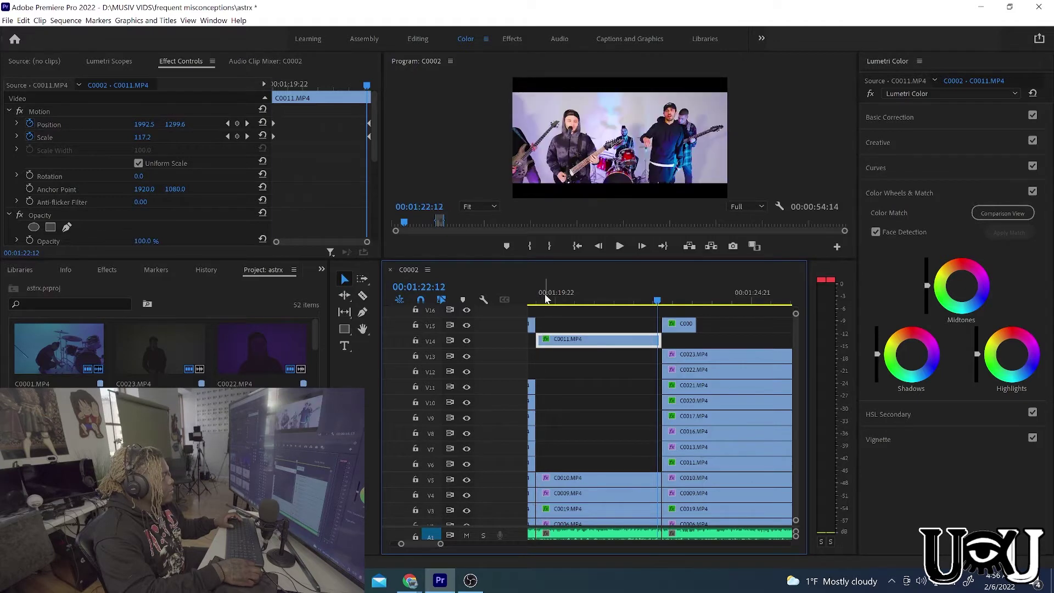
# - Play through the C0011.MP4 section and the short V15 clip following it to check the cuts
pyautogui.click(531, 293)
pyautogui.press('space')
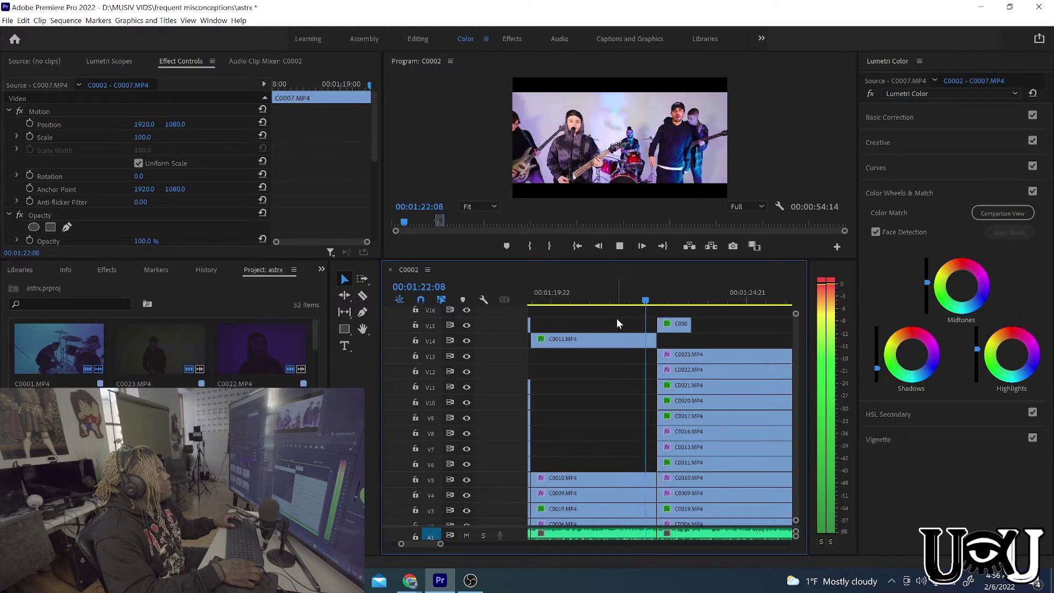
pyautogui.press('space')
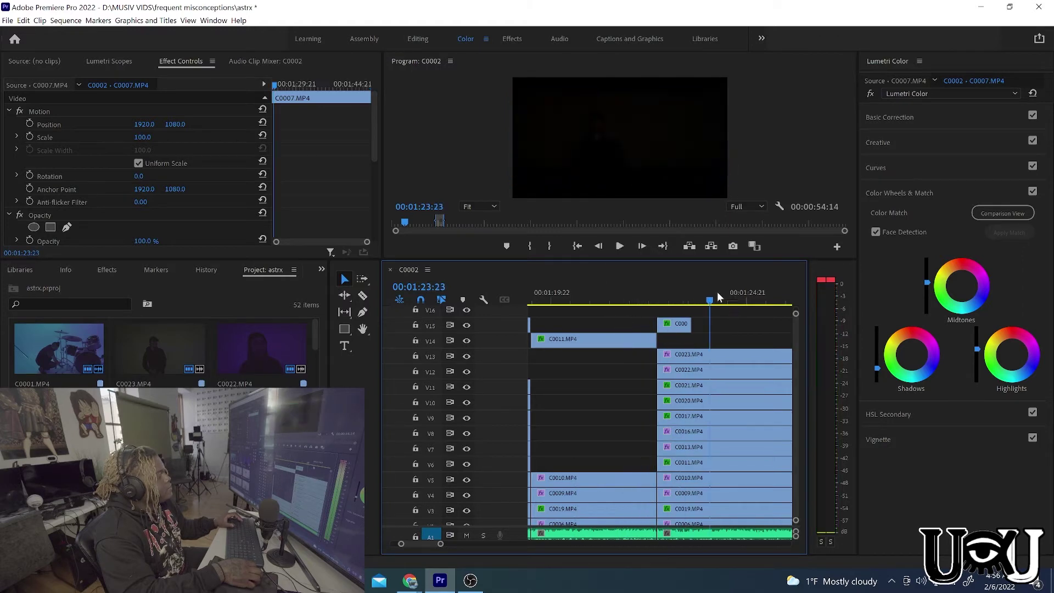
pyautogui.click(692, 288)
pyautogui.press('space')
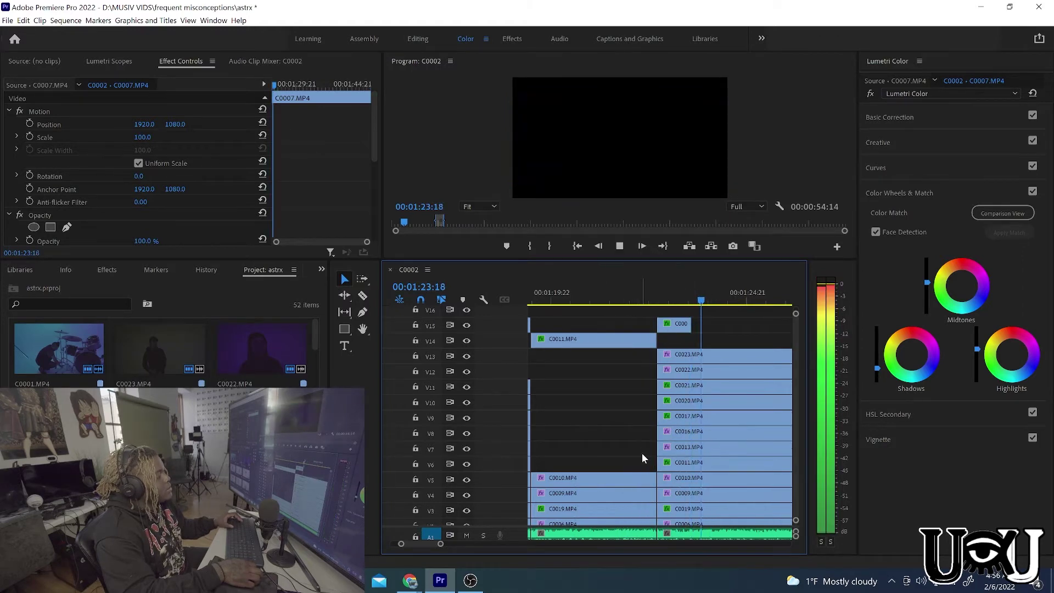
# - Move the short clip at about 00:01:33:10 from track V16 down to V14 and play it back
pyautogui.moveTo(440, 544); pyautogui.dragTo(472, 544)
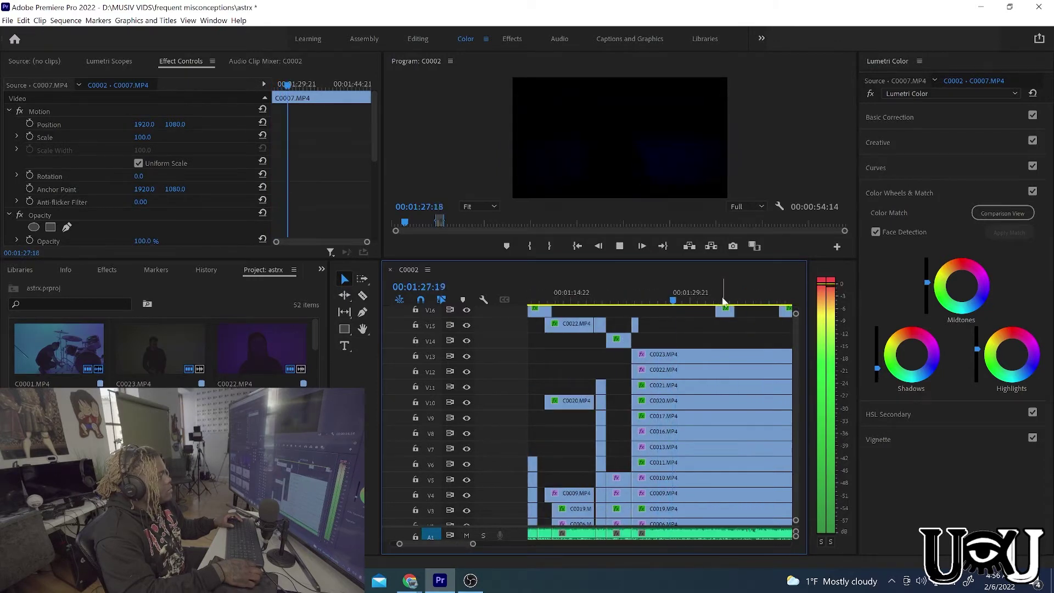
pyautogui.press('space')
pyautogui.click(719, 300)
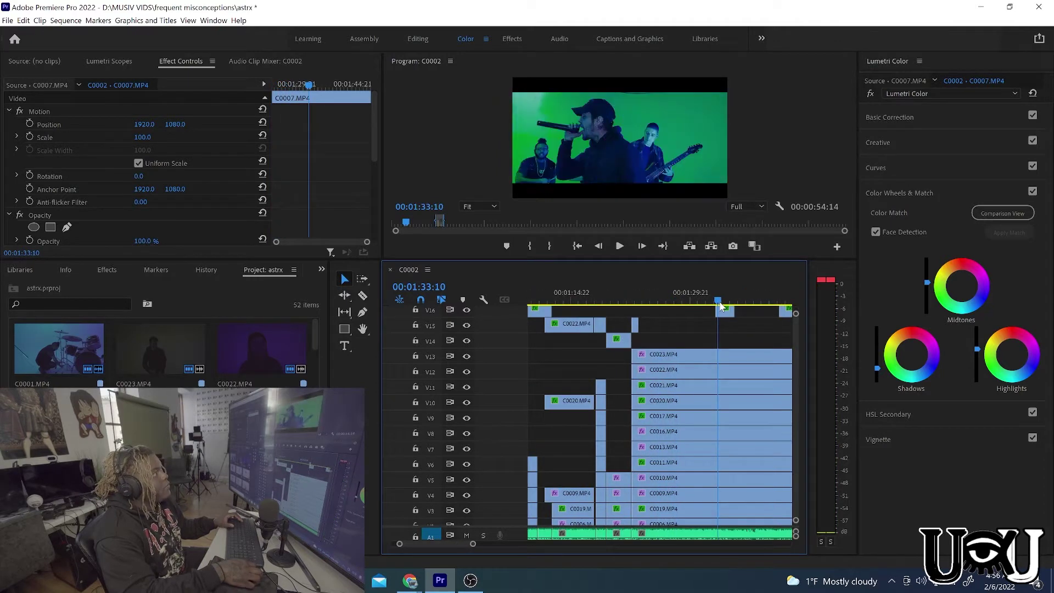
pyautogui.moveTo(723, 315); pyautogui.dragTo(726, 340)
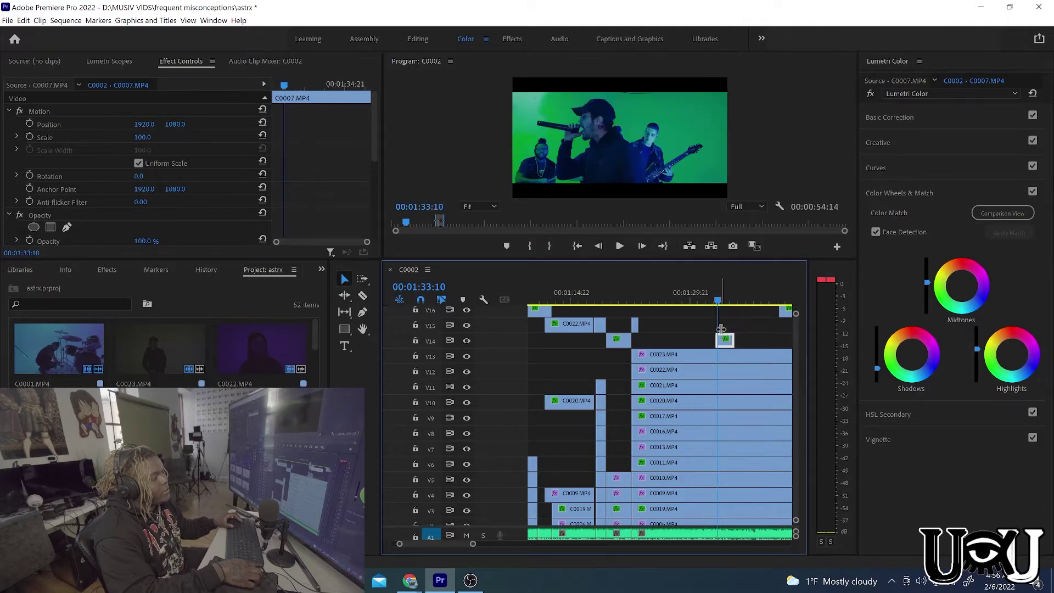
pyautogui.press('space')
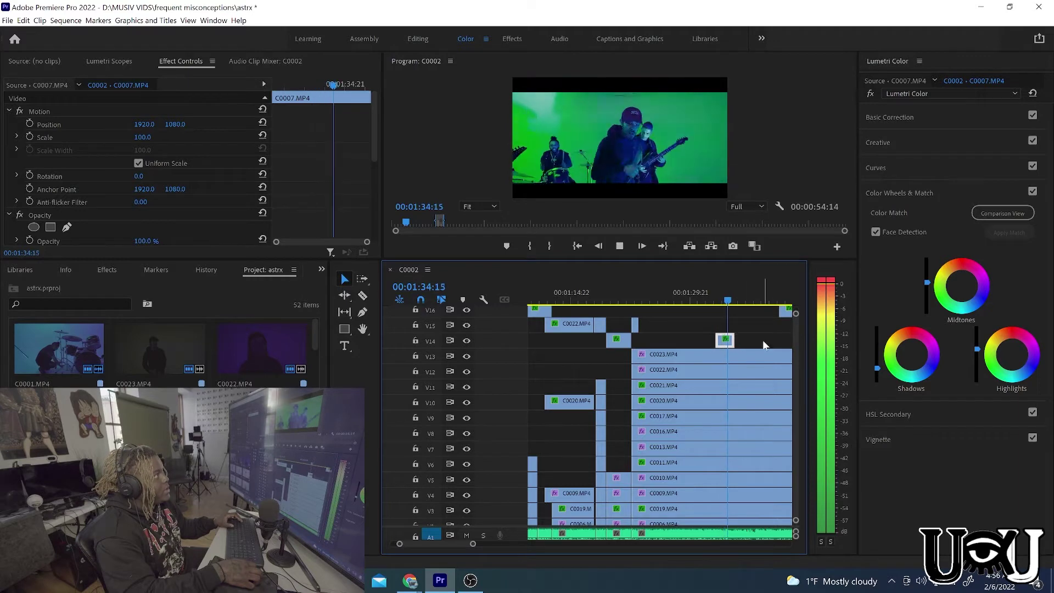
pyautogui.press('space')
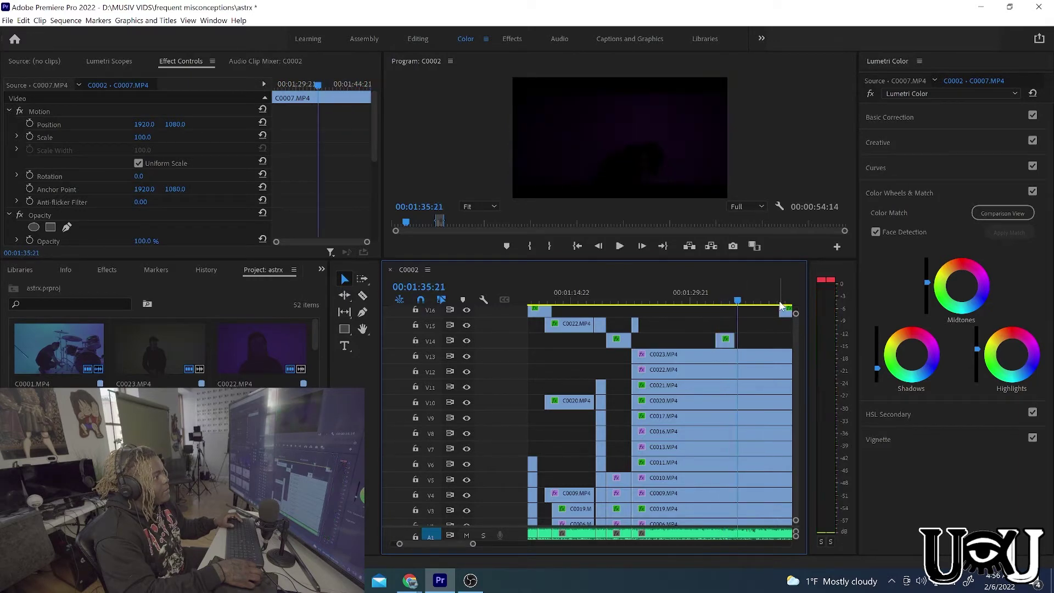
# - Preview the V16 clip around 00:01:42 and replay the transition around 00:01:22
pyautogui.click(782, 299)
pyautogui.press('space')
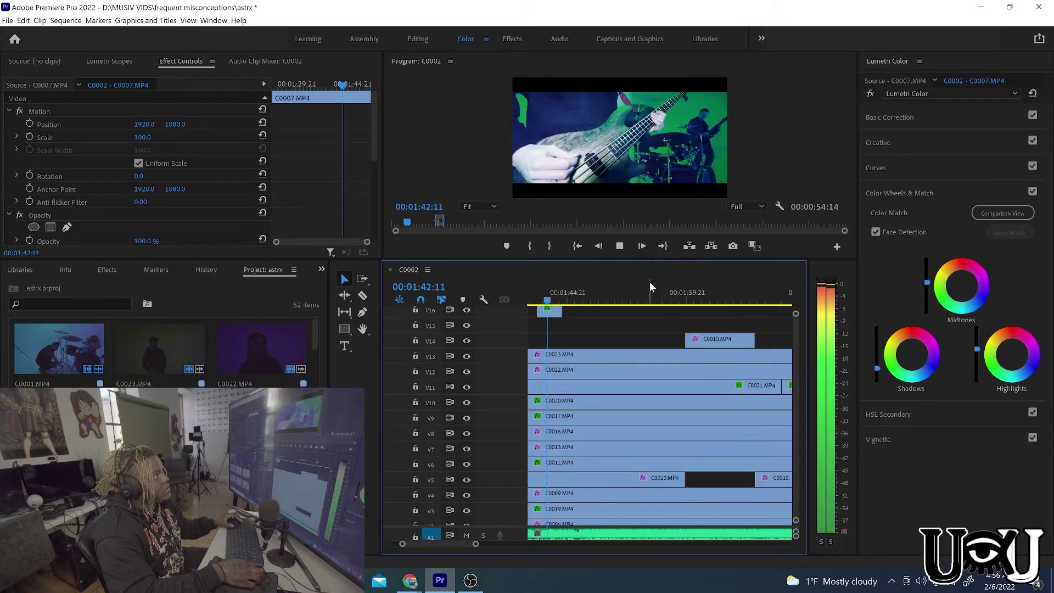
pyautogui.press('space')
pyautogui.press('Up')
pyautogui.moveTo(529, 297)
pyautogui.mouseDown()
pyautogui.moveTo(535, 279)
pyautogui.moveTo(565, 286)
pyautogui.moveTo(529, 290)
pyautogui.moveTo(539, 296)
pyautogui.mouseUp()
pyautogui.hscroll(-5, 564, 340)
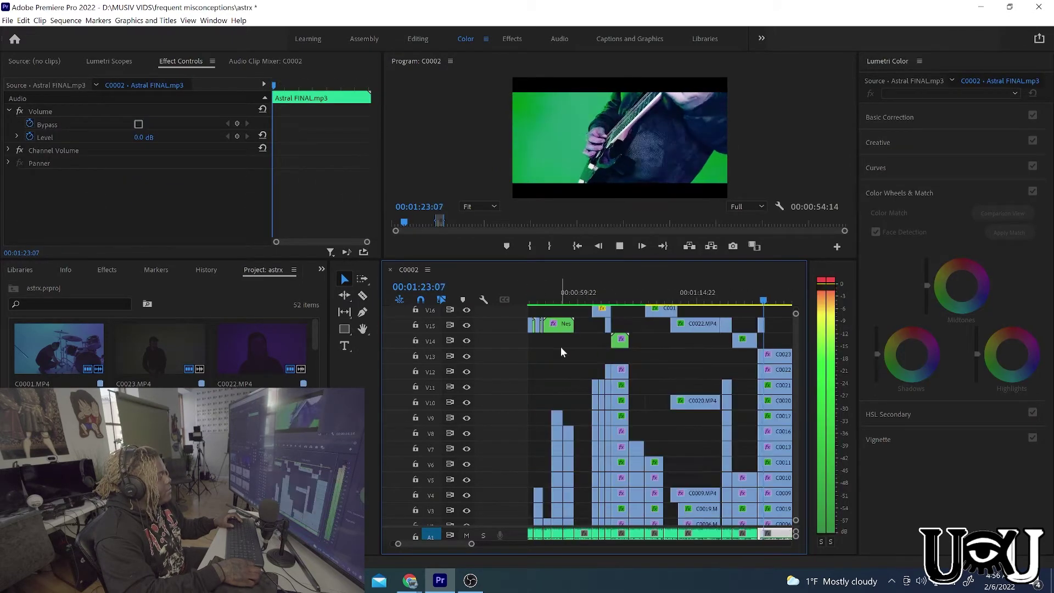
pyautogui.press('space')
pyautogui.moveTo(756, 282)
pyautogui.mouseDown()
pyautogui.moveTo(744, 284)
pyautogui.moveTo(749, 294)
pyautogui.mouseUp()
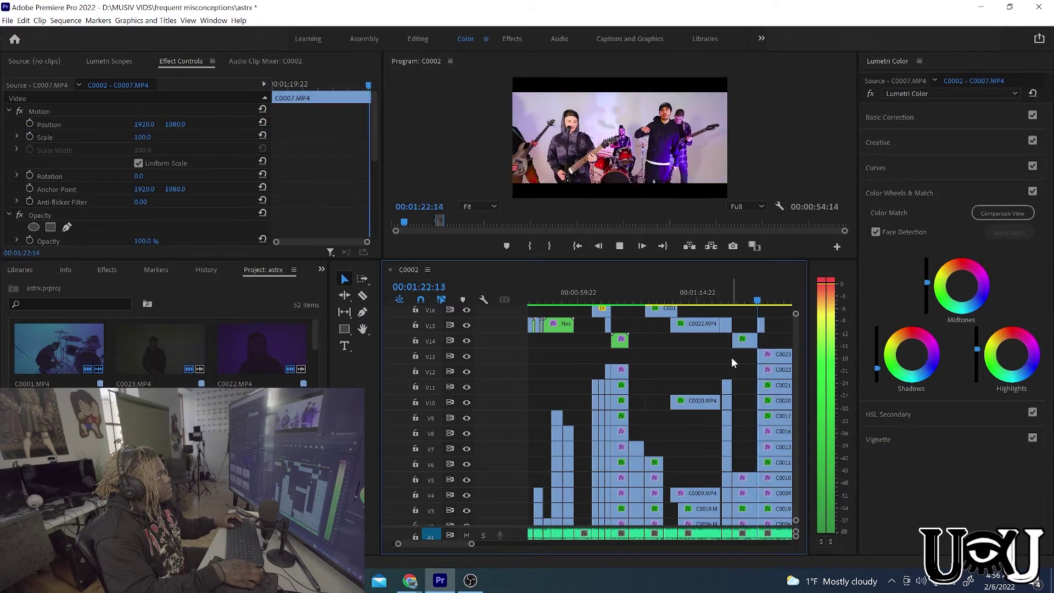
# - Extend the end of the short V15 guitar close-up clip after the C0011.MP4 section and play back the longer shot
pyautogui.click(762, 308)
pyautogui.moveTo(771, 320); pyautogui.dragTo(778, 326)
pyautogui.press('space')
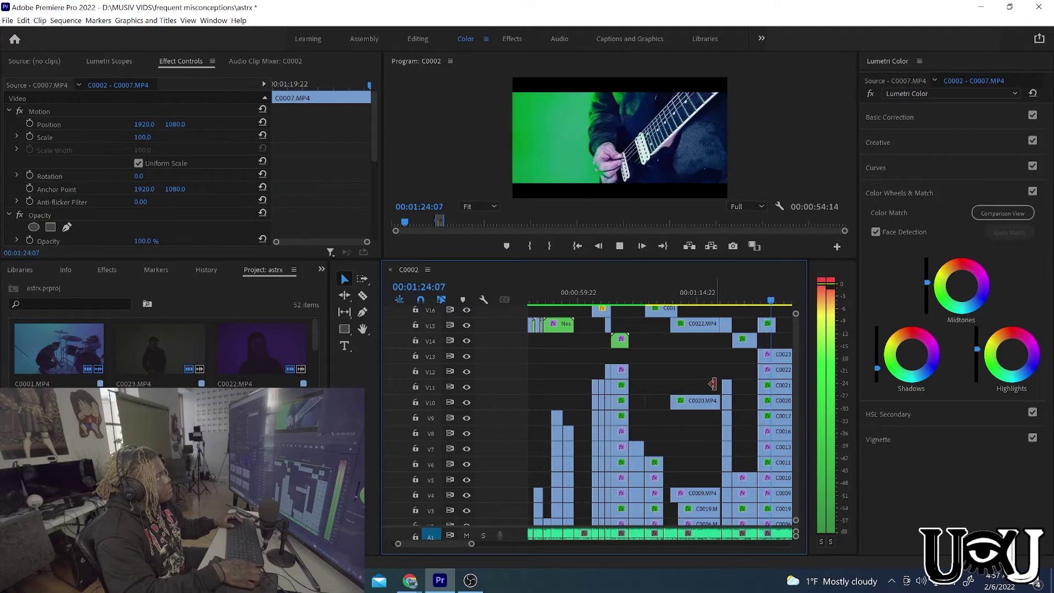
pyautogui.press('space')
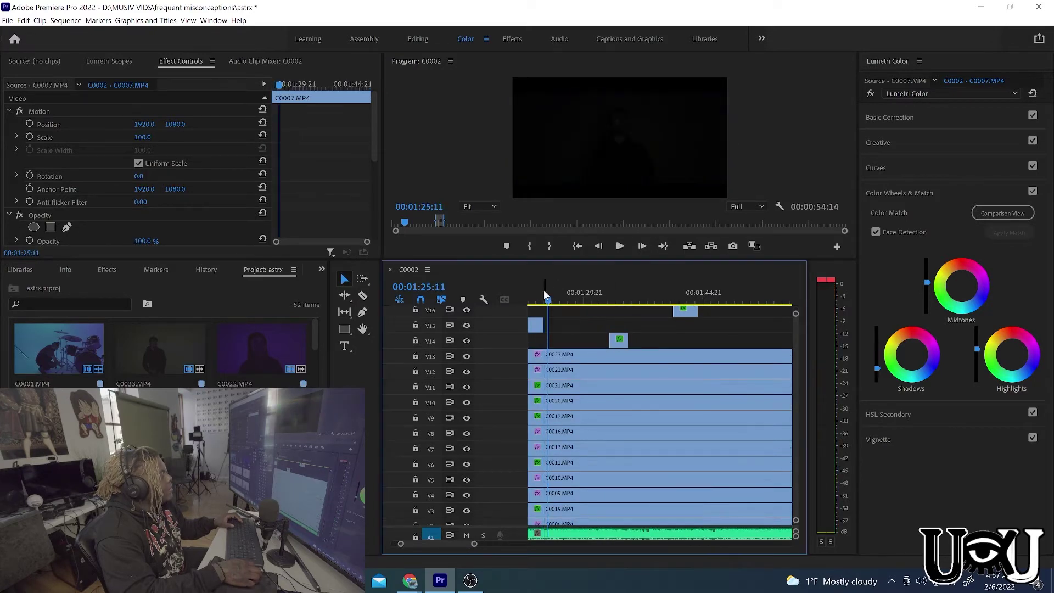
pyautogui.click(536, 303)
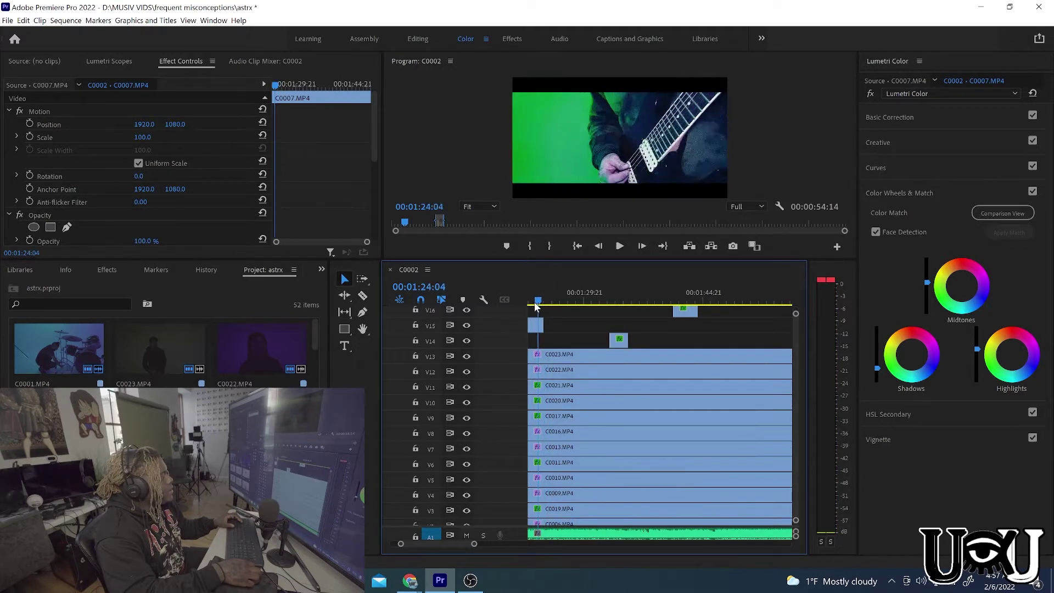
# - Replay the V15 guitar close-up from 00:01:22:15 and trim its end back to about 00:01:23:18
pyautogui.press('space')
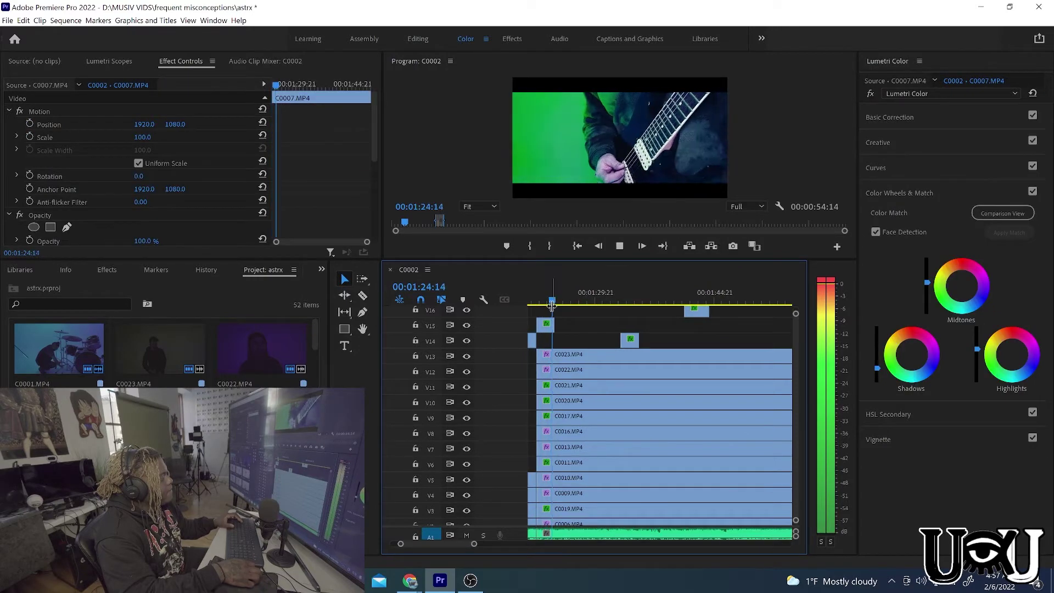
pyautogui.press('space')
pyautogui.press('j')
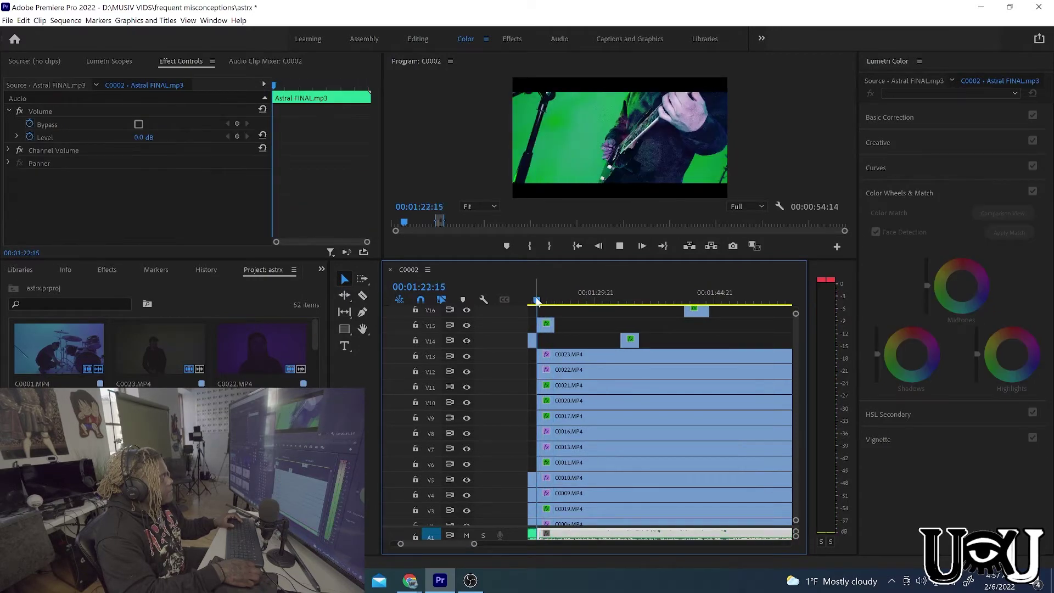
pyautogui.scroll(5, 535, 297)
pyautogui.press('space')
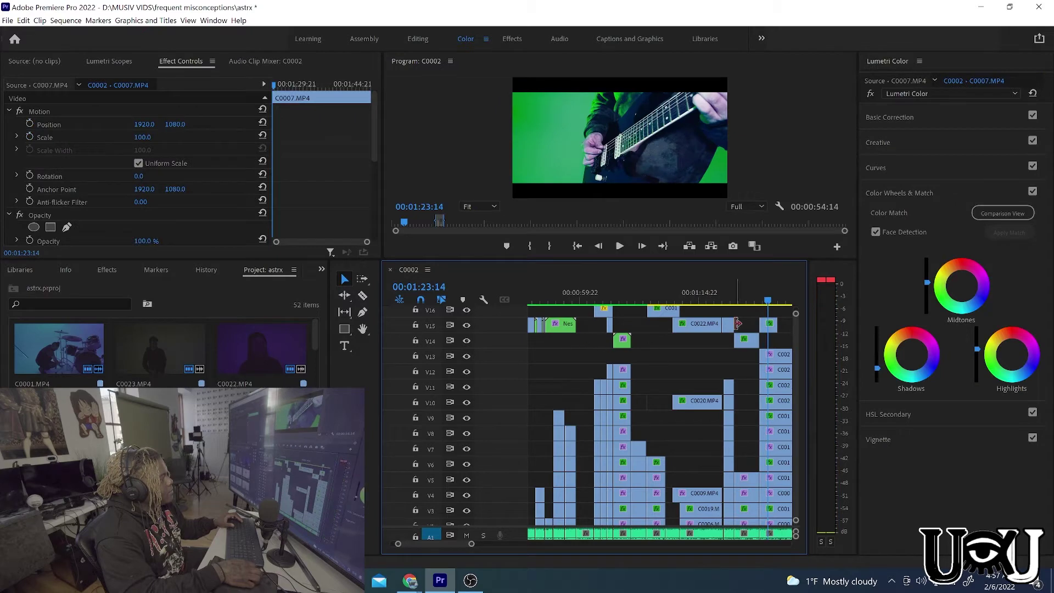
pyautogui.click(767, 304)
pyautogui.moveTo(767, 305); pyautogui.dragTo(768, 324)
pyautogui.click(771, 324)
pyautogui.scroll(-5, 535, 437)
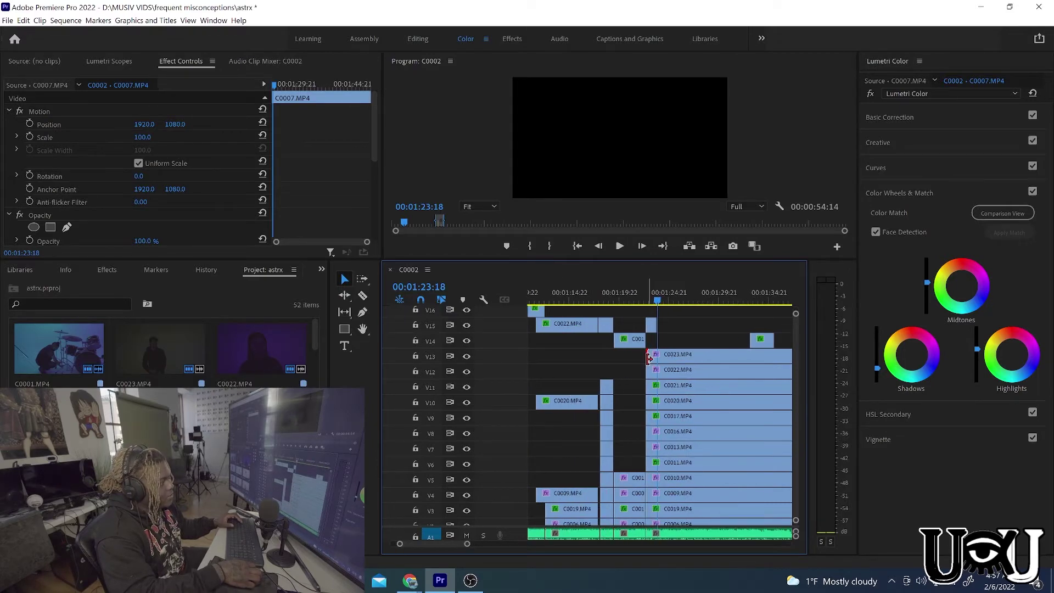
# - Play through the section after the V15 clip and trim the start of C0023.MP4 on V13 to 00:01:28:10
pyautogui.click(650, 358)
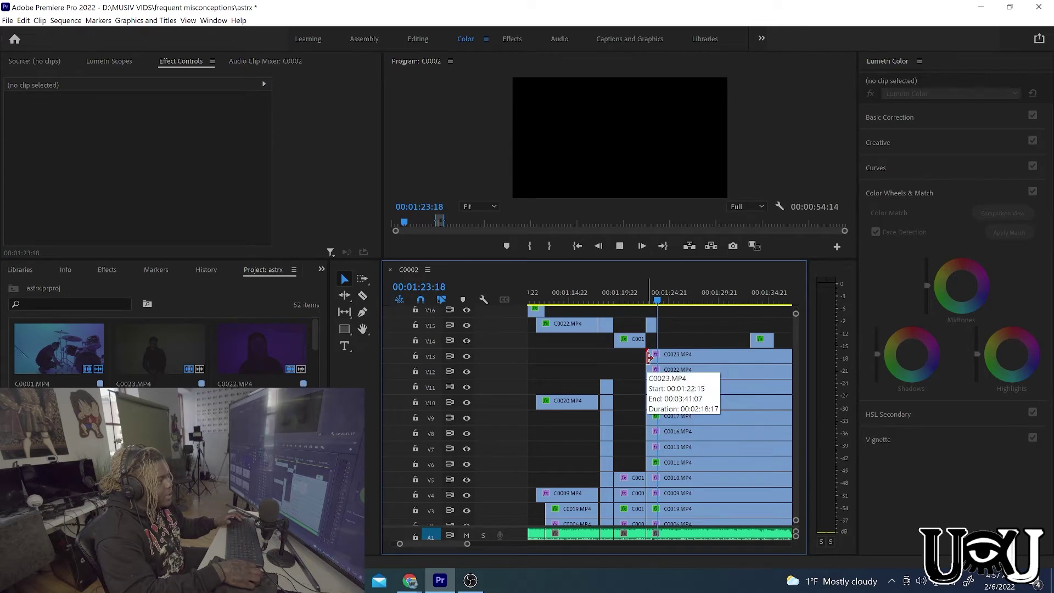
pyautogui.press('space')
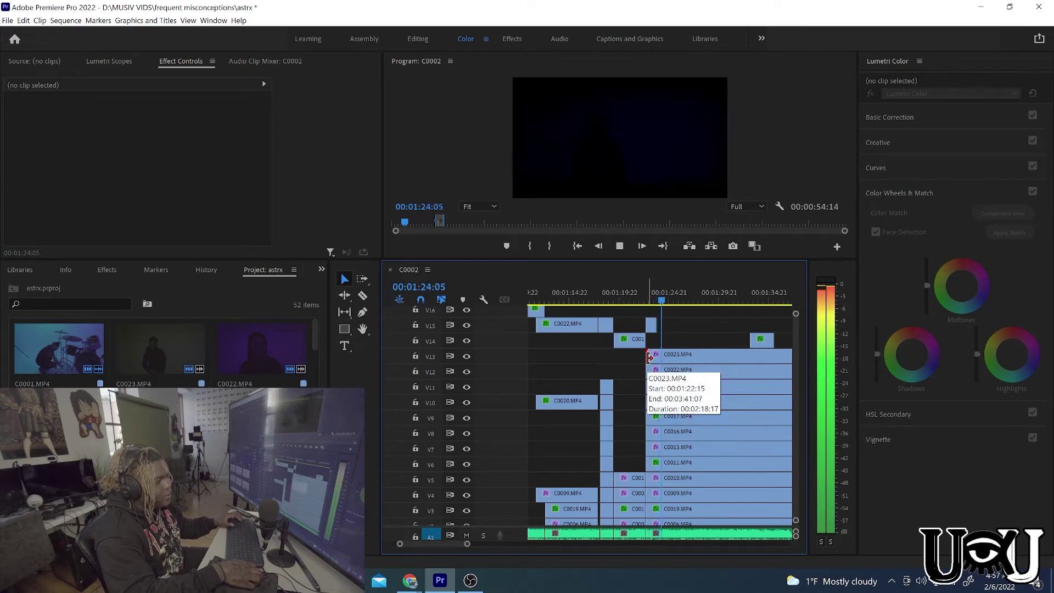
pyautogui.press('space')
pyautogui.click(665, 294)
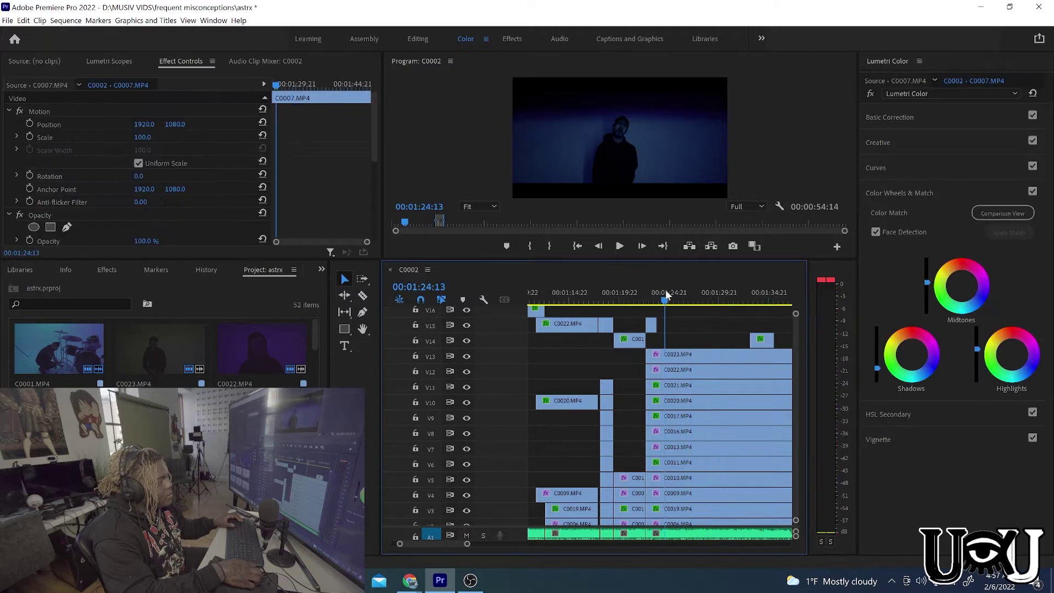
pyautogui.press('space')
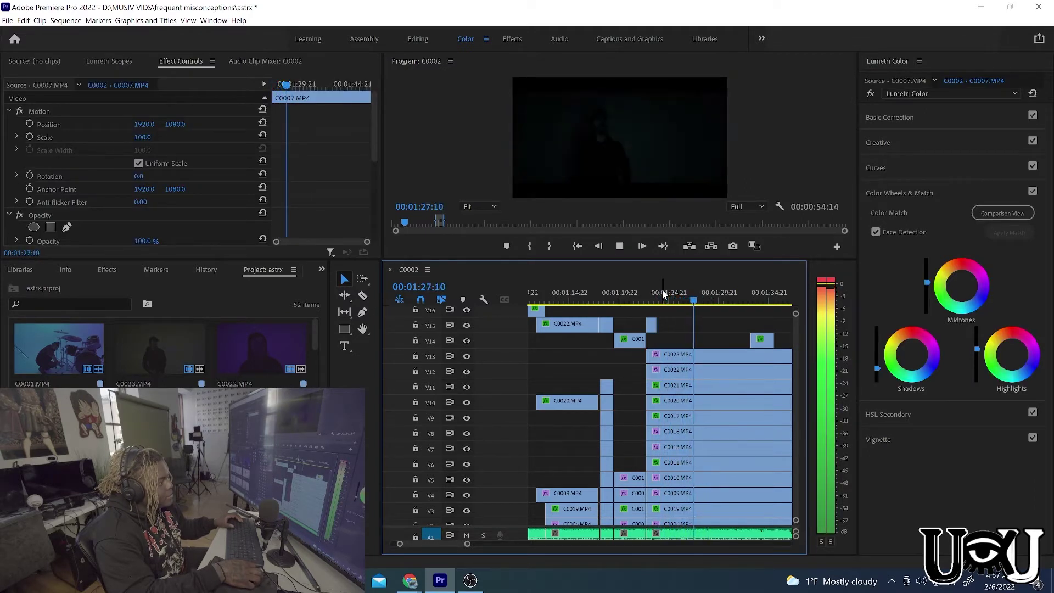
pyautogui.press('space')
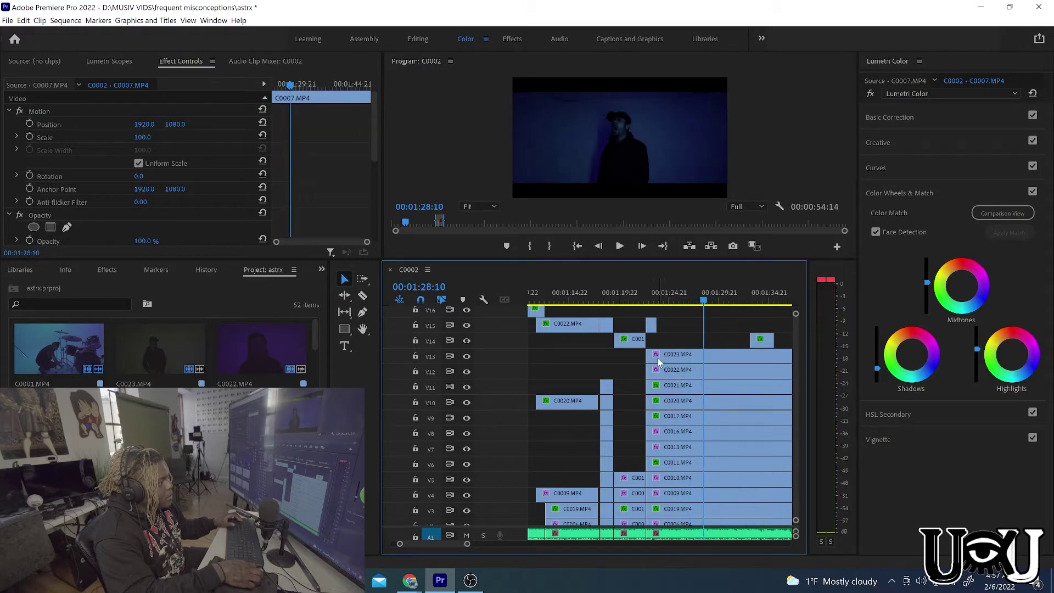
pyautogui.moveTo(691, 358); pyautogui.dragTo(708, 359)
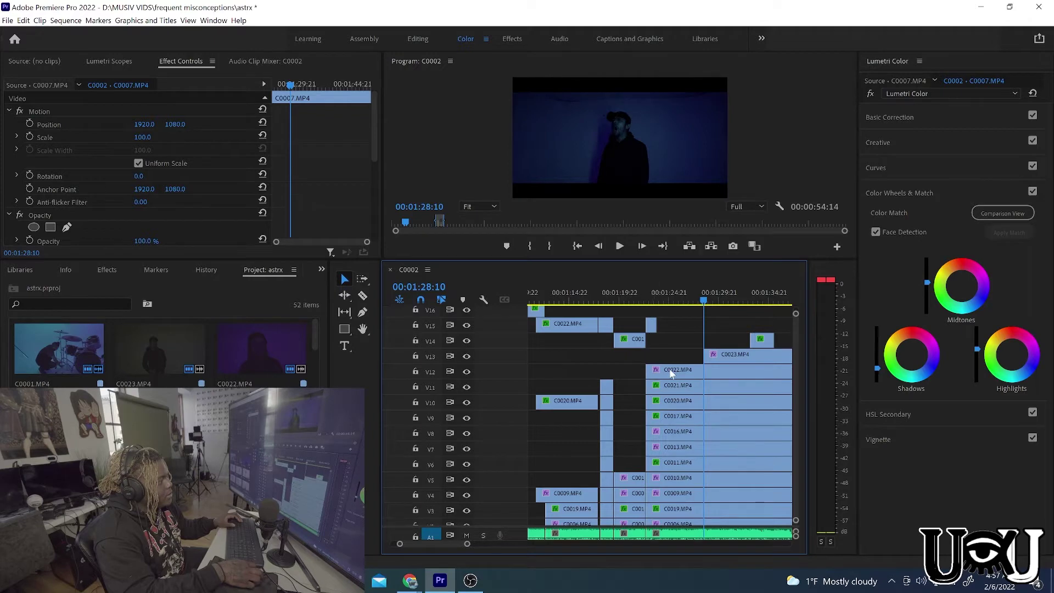
# - Cut all the stacked layers at 00:01:28:10 with the Razor tool and return to the Selection tool
pyautogui.press('c')
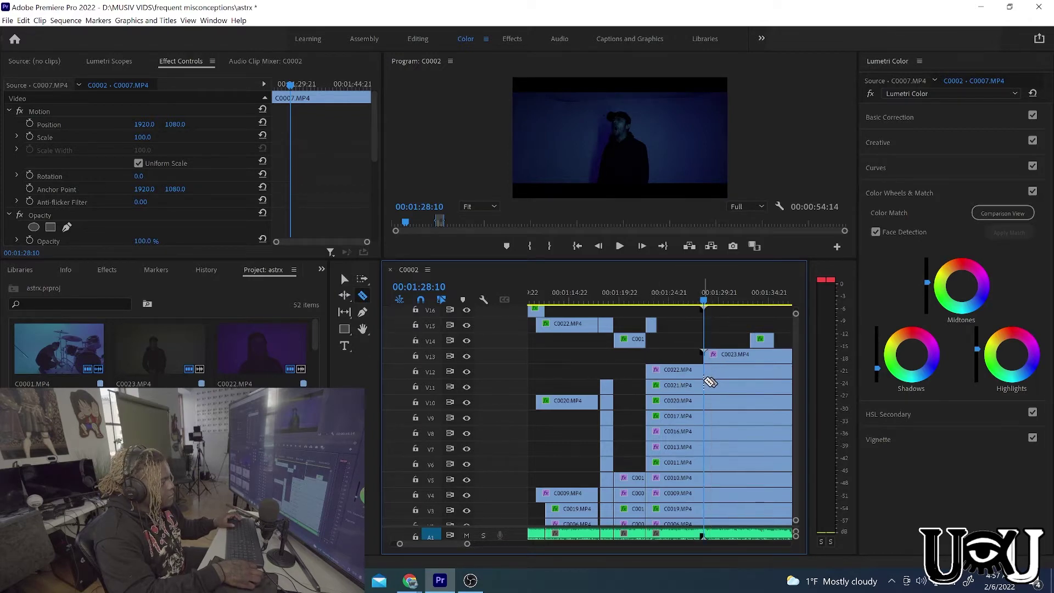
pyautogui.keyDown('shift'); pyautogui.click(708, 382); pyautogui.keyUp('shift')
pyautogui.click(340, 281)
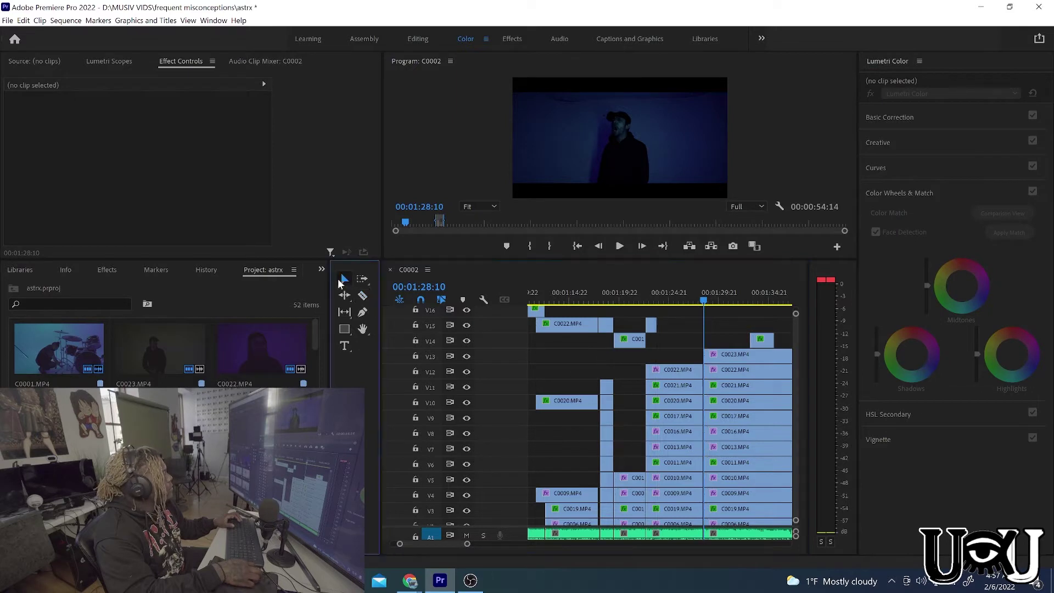
# - Preview the section before the 00:01:28:10 cut and delete its C0022, C0021, C0020, C0017 and C0016 clip segments
pyautogui.click(661, 301)
pyautogui.press('space')
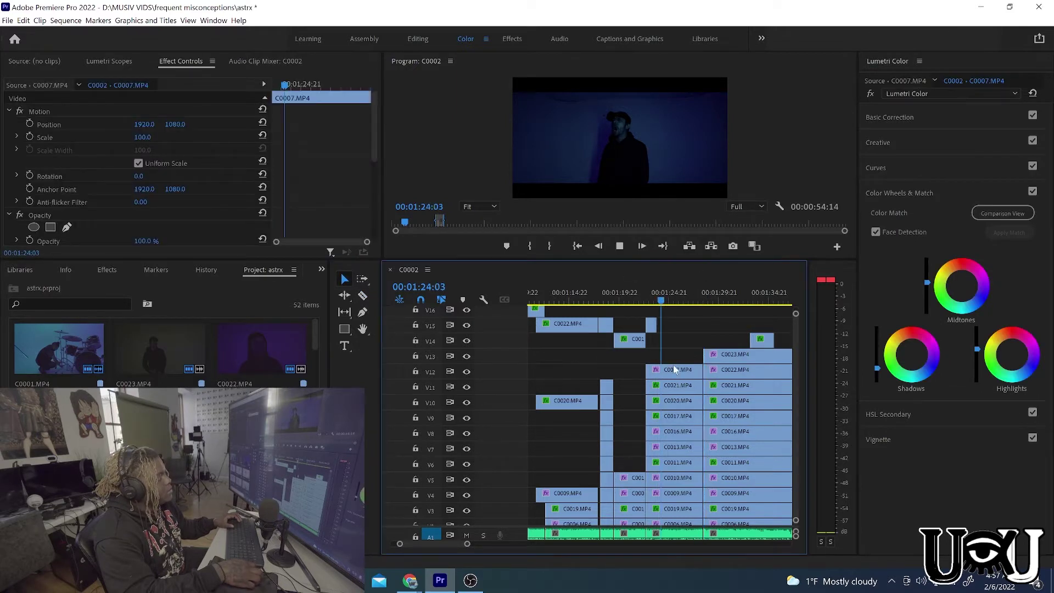
pyautogui.press('space')
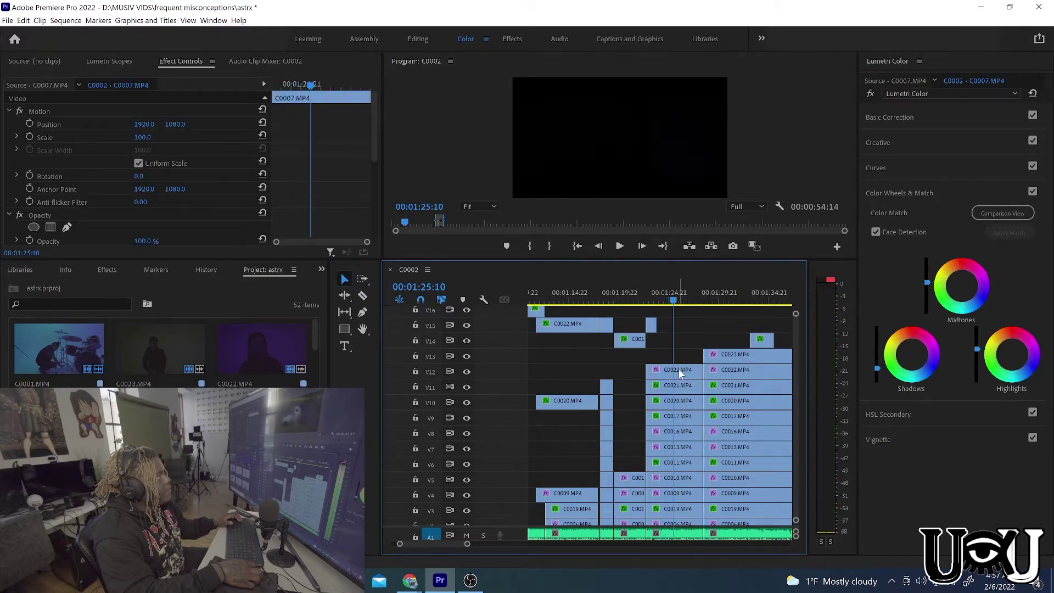
pyautogui.moveTo(651, 369); pyautogui.dragTo(657, 371)
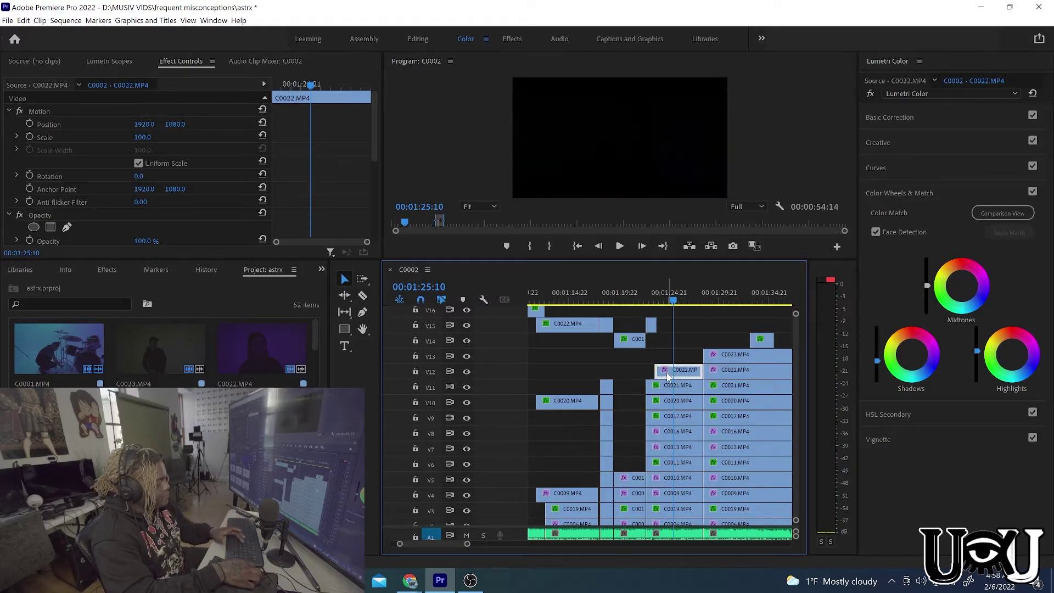
pyautogui.press('Delete')
pyautogui.press('Delete')
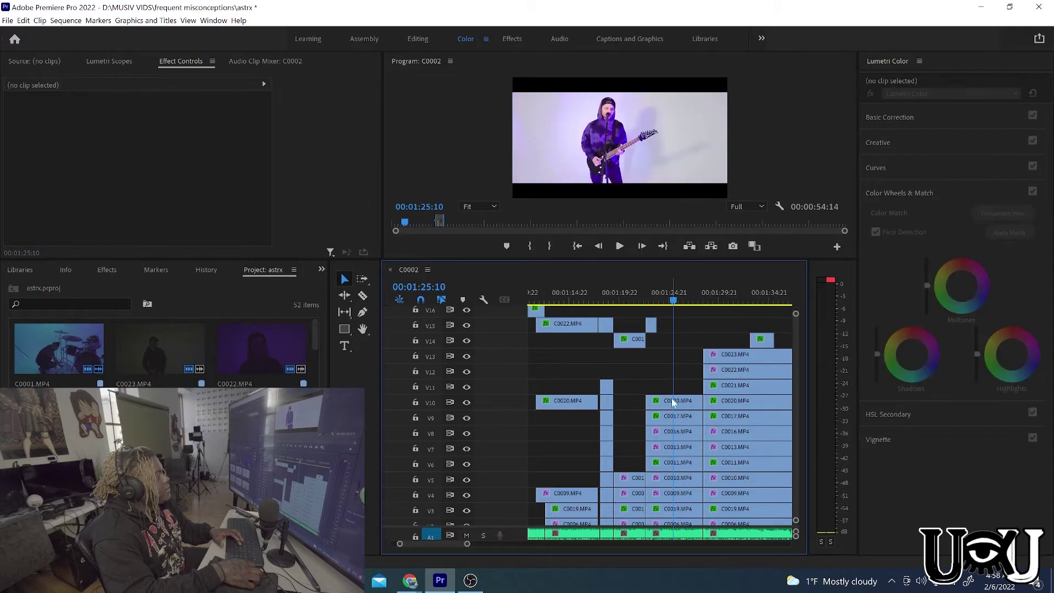
pyautogui.press('Delete')
pyautogui.click(673, 416)
pyautogui.press('Delete')
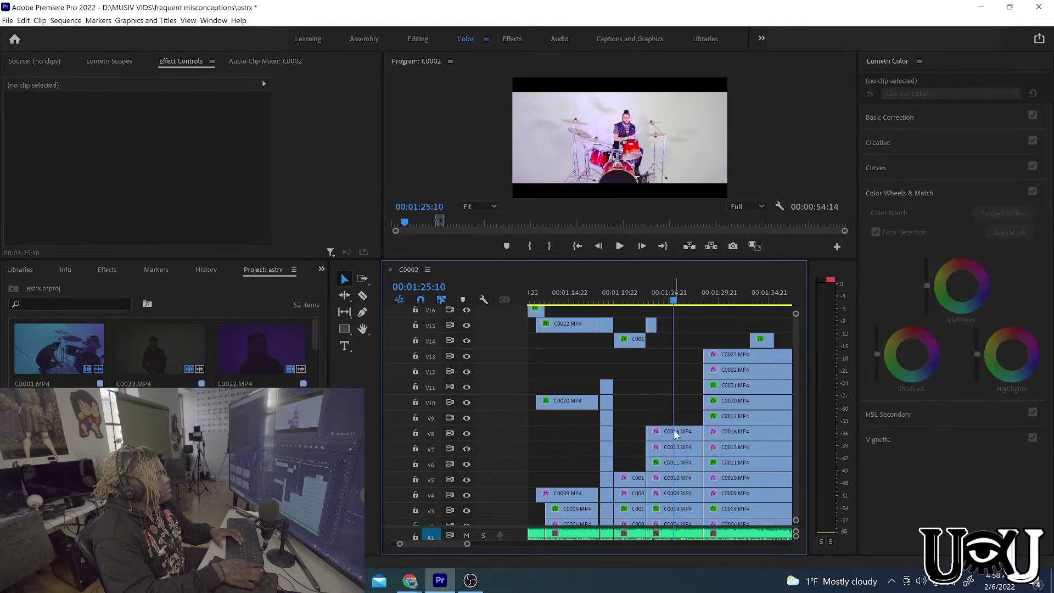
pyautogui.click(674, 433)
pyautogui.press('Delete')
# - Play the C0013.MP4 segment before the 00:01:28:10 cut, and delete it along with the C0011.MP4 segment below it
pyautogui.click(674, 449)
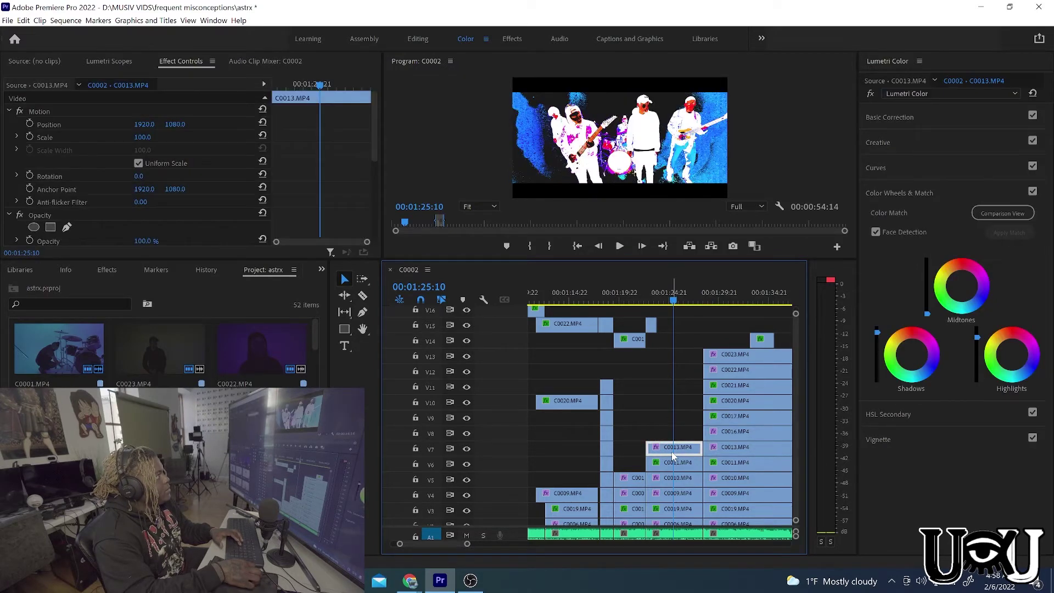
pyautogui.click(661, 287)
pyautogui.press('space')
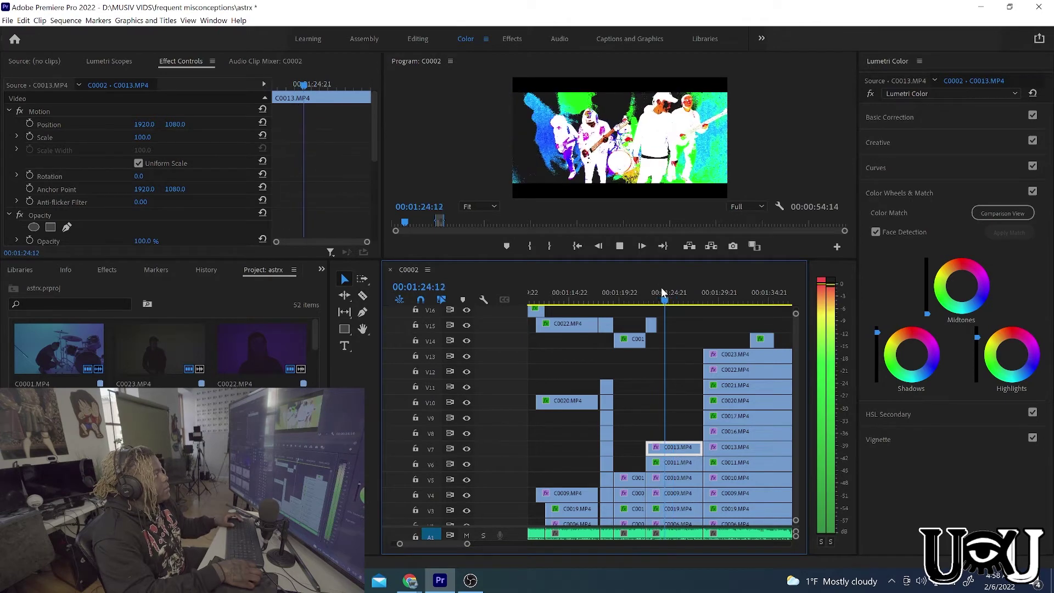
pyautogui.press('space')
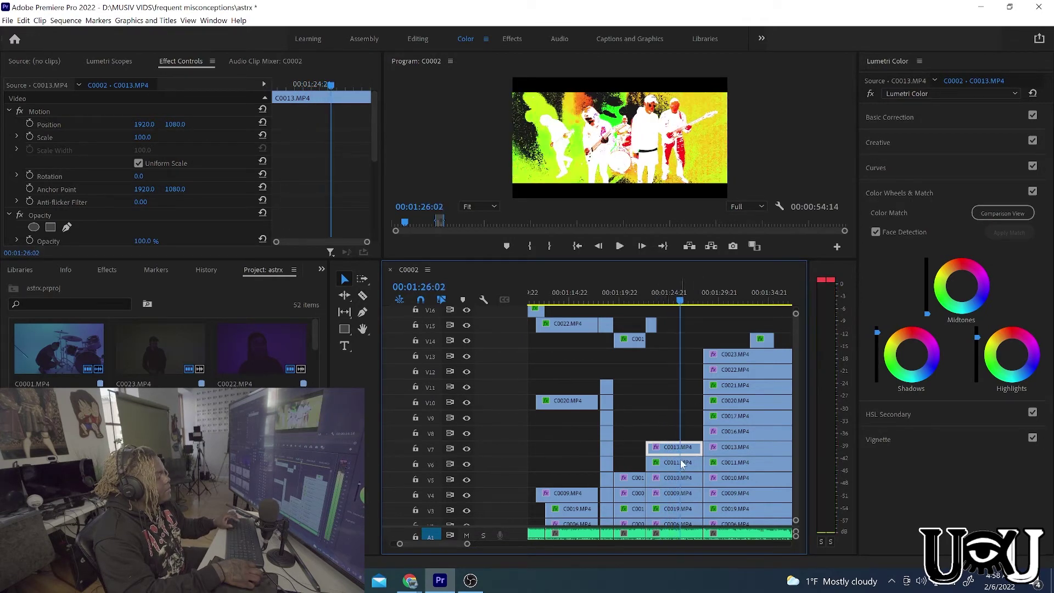
pyautogui.press('Delete')
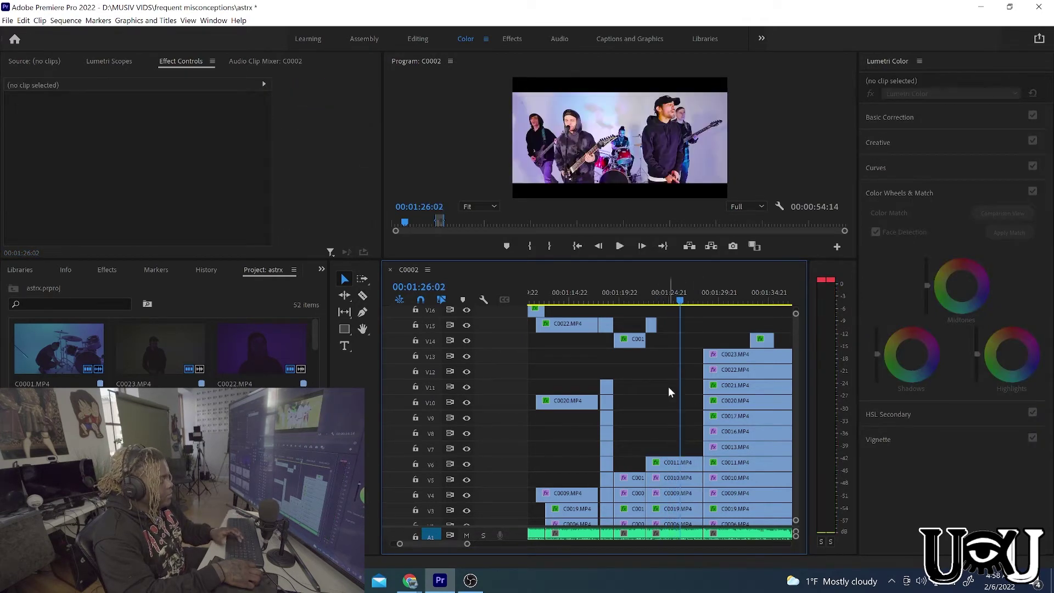
pyautogui.click(662, 464)
pyautogui.press('Delete')
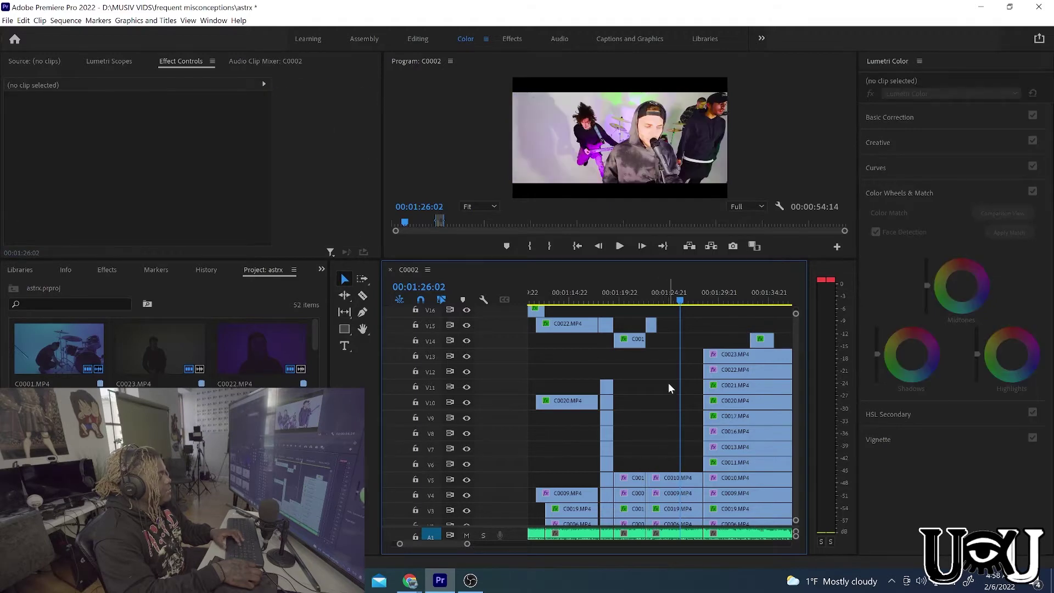
# - Play the C0010.MP4 segment before the 00:01:28:10 cut and move it from track V5 up to V14
pyautogui.click(654, 292)
pyautogui.press('space')
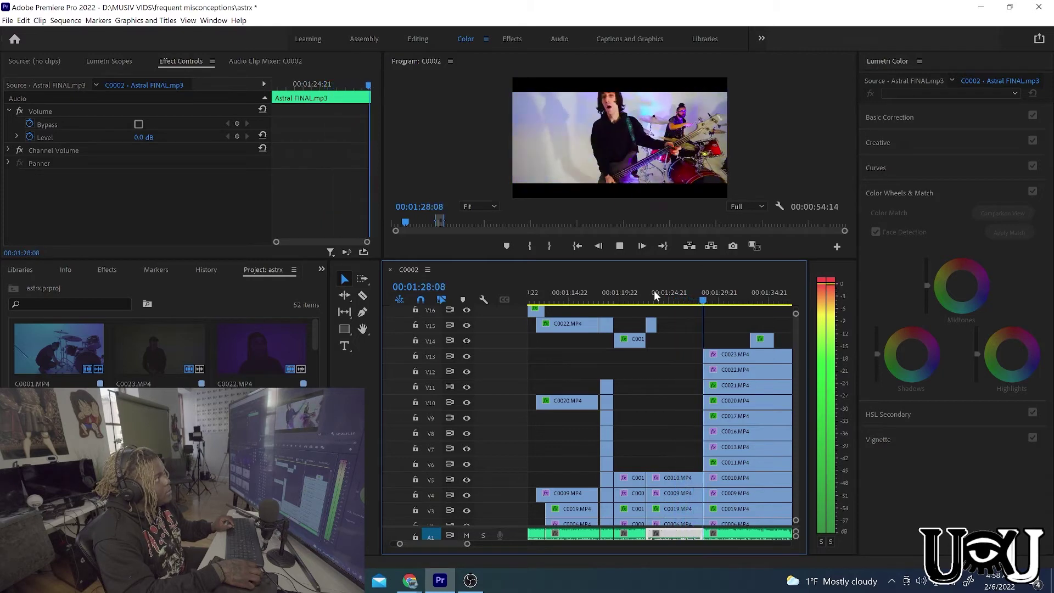
pyautogui.moveTo(654, 291)
pyautogui.mouseDown()
pyautogui.moveTo(673, 284)
pyautogui.moveTo(662, 290)
pyautogui.mouseUp()
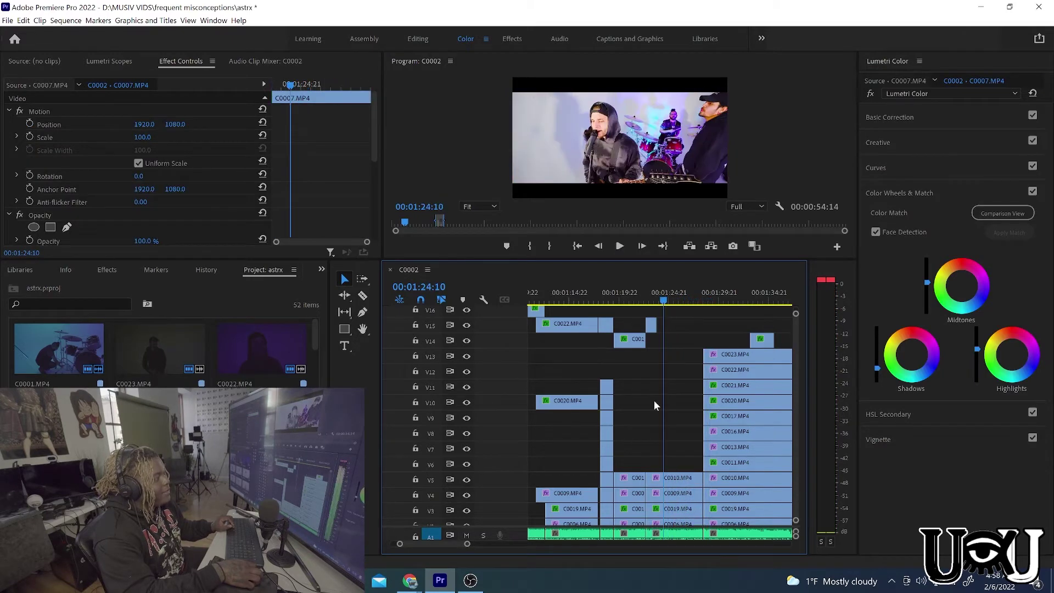
pyautogui.moveTo(672, 481); pyautogui.dragTo(670, 342)
# - Preview the C0007.MP4 overlay on V15 and extend its start back over the end of C0011.MP4, just before 00:01:22:00
pyautogui.click(647, 291)
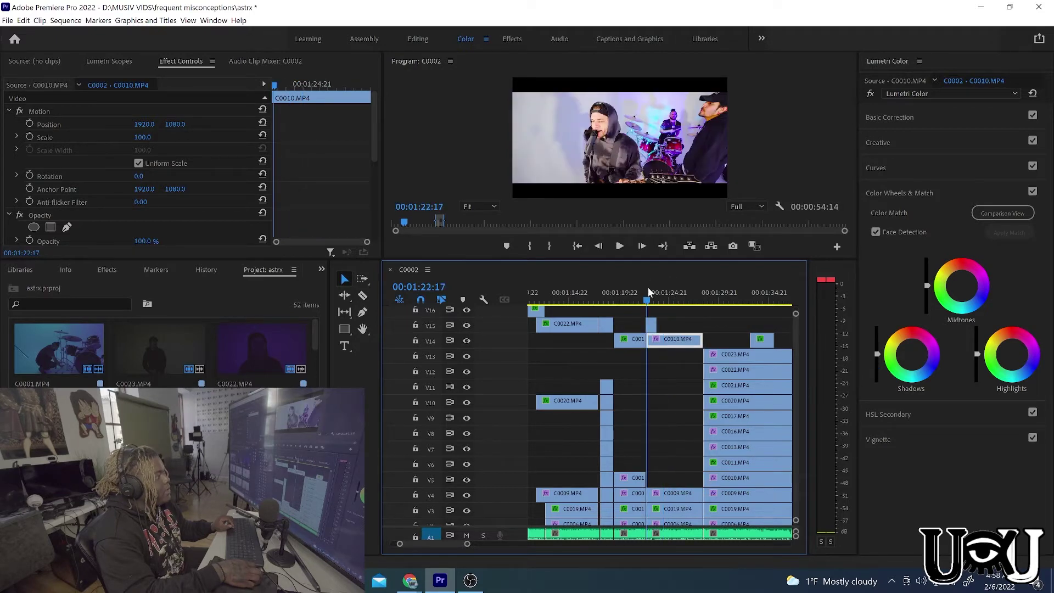
pyautogui.press('space')
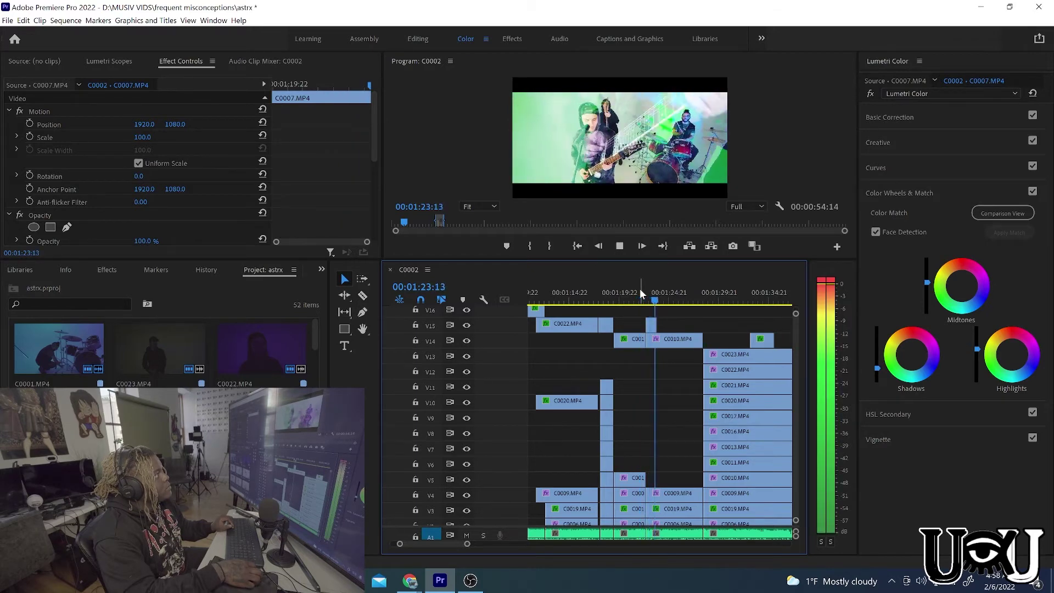
pyautogui.press('space')
pyautogui.click(652, 322)
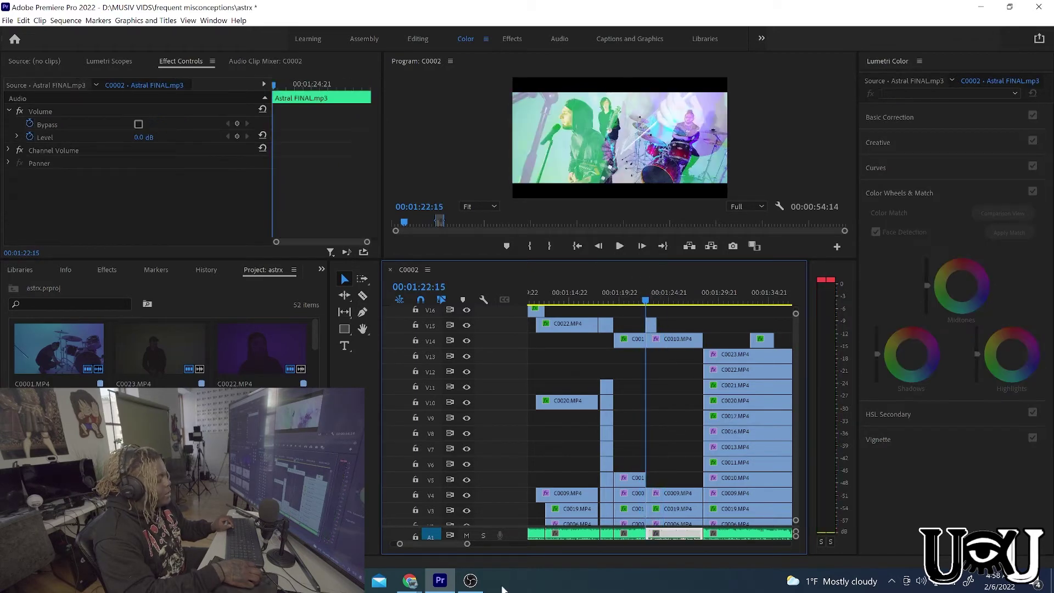
pyautogui.moveTo(468, 543); pyautogui.dragTo(437, 543)
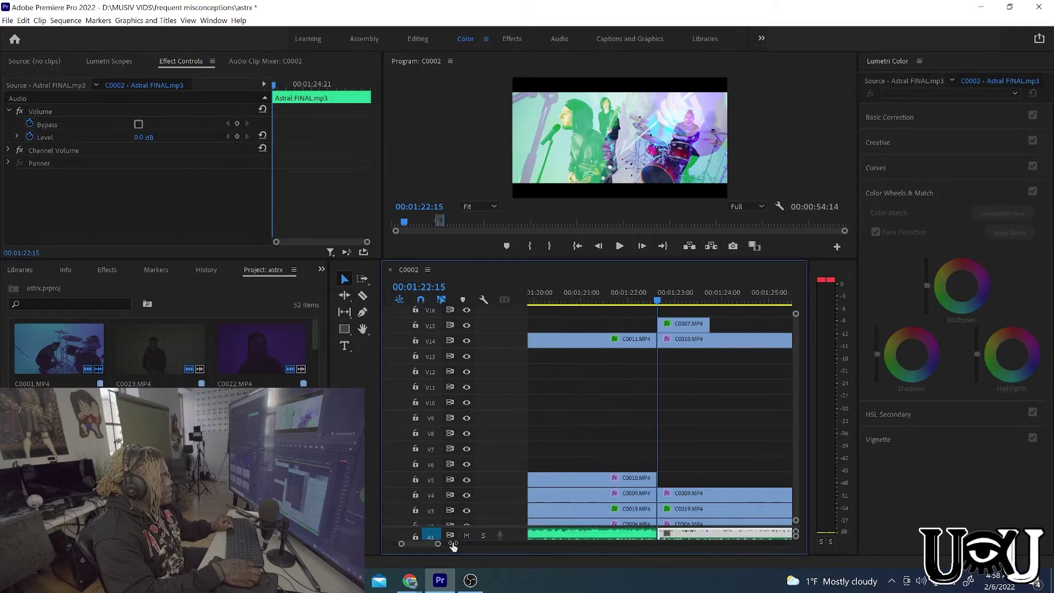
pyautogui.click(667, 295)
pyautogui.click(676, 325)
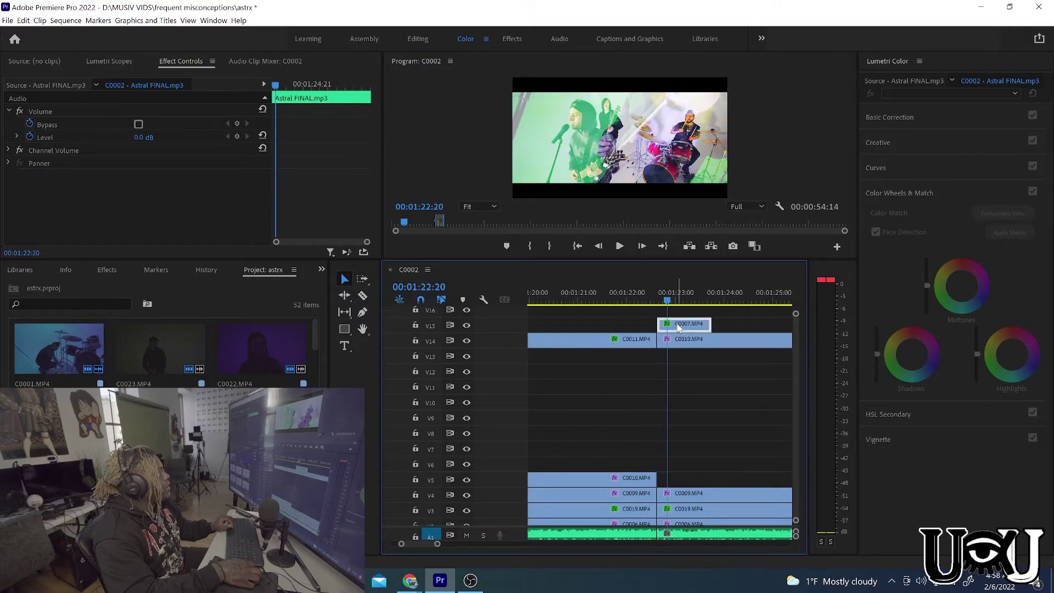
pyautogui.scroll(-3, 206, 223)
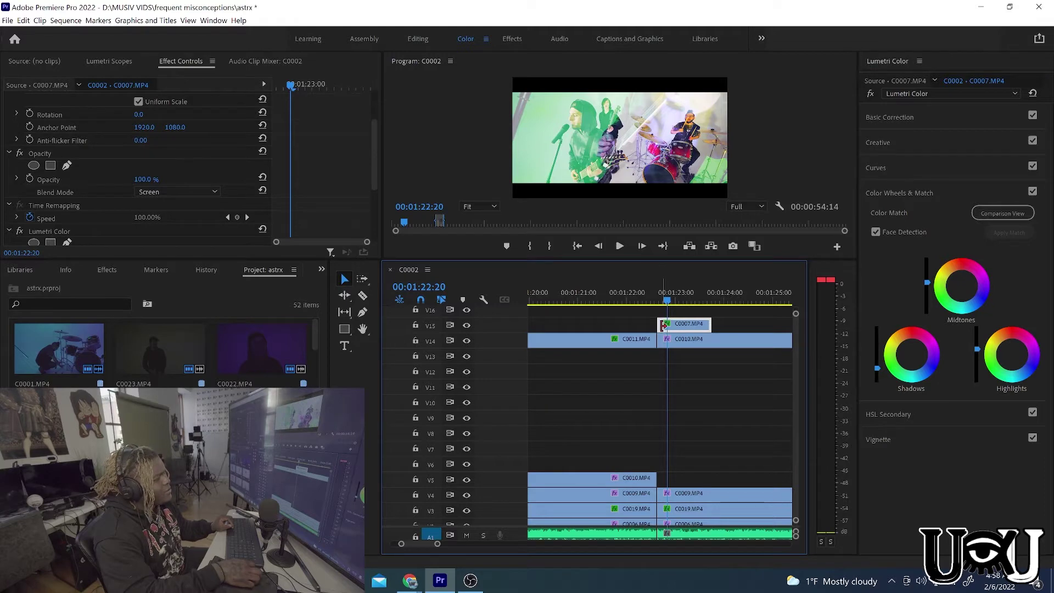
pyautogui.moveTo(663, 325); pyautogui.dragTo(630, 318)
# - Add an Opacity keyframe of 100% to the V15 C0007.MP4 clip at 00:01:22:02
pyautogui.click(618, 301)
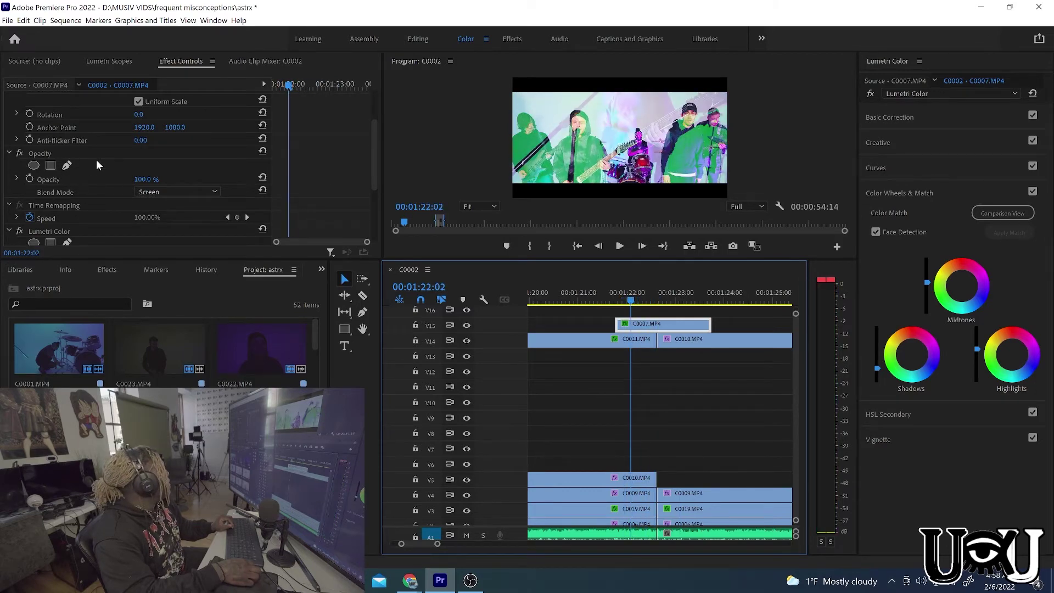
pyautogui.scroll(-2, 103, 168)
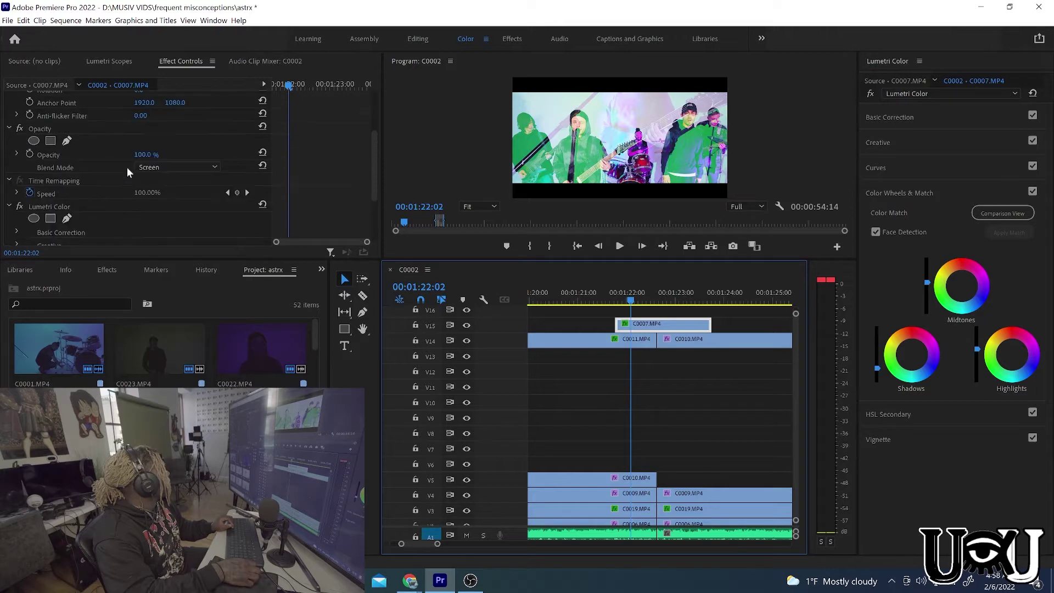
pyautogui.scroll(3, 106, 133)
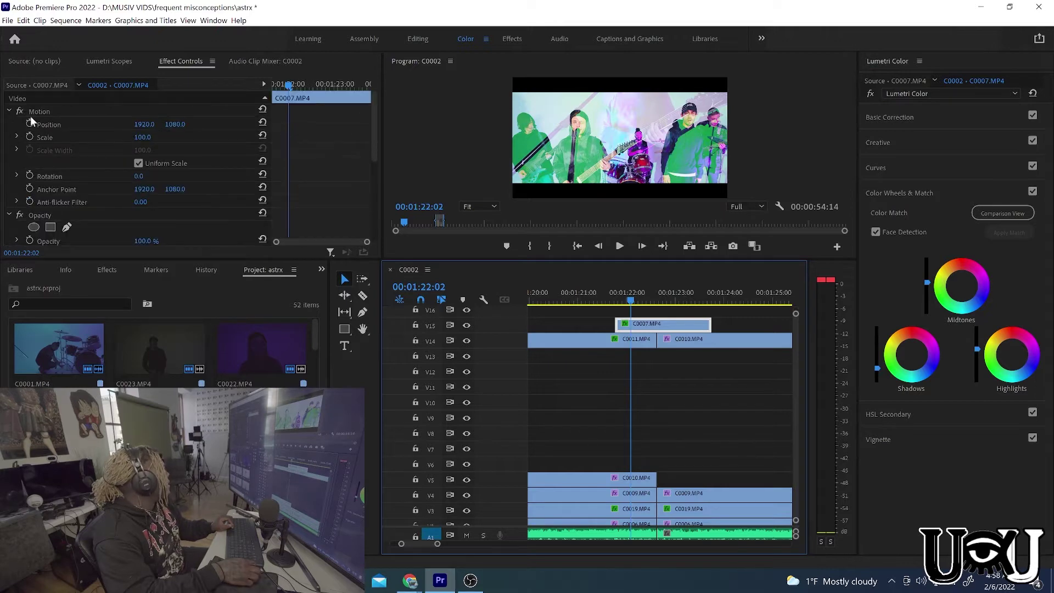
pyautogui.scroll(-1, 130, 207)
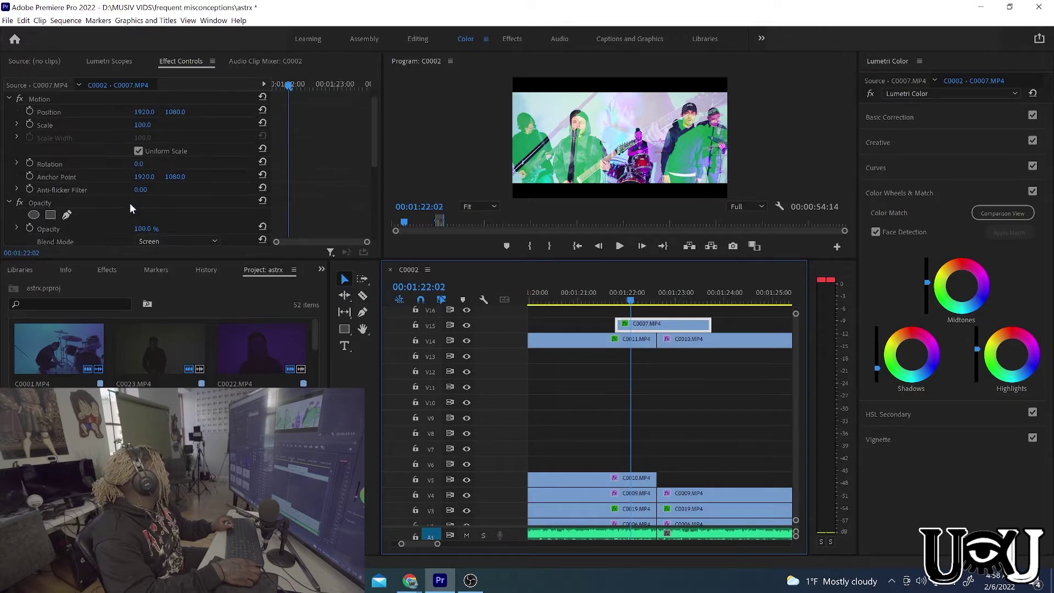
pyautogui.click(29, 228)
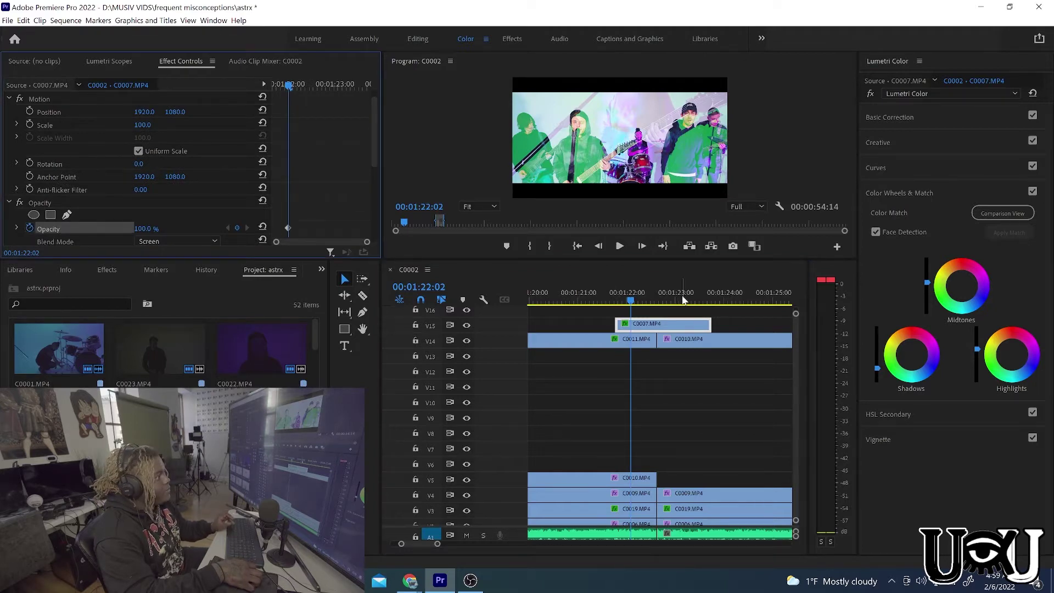
# - Fade out the V15 C0007.MP4 clip with Opacity keyframes of 100% at 00:01:23:10 and 0% at the clip's end
pyautogui.moveTo(683, 298); pyautogui.dragTo(696, 304)
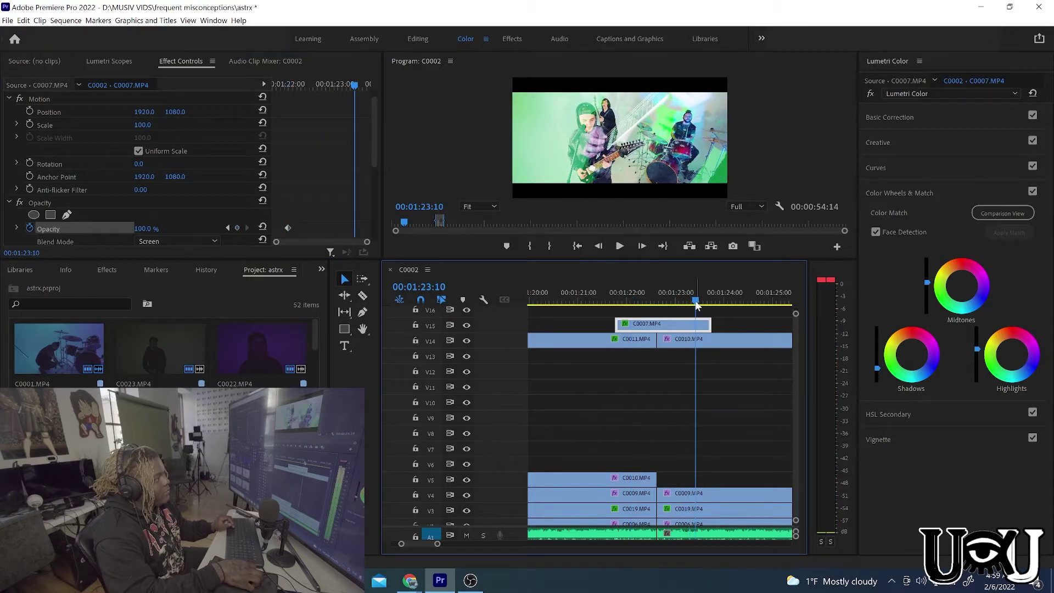
pyautogui.click(238, 227)
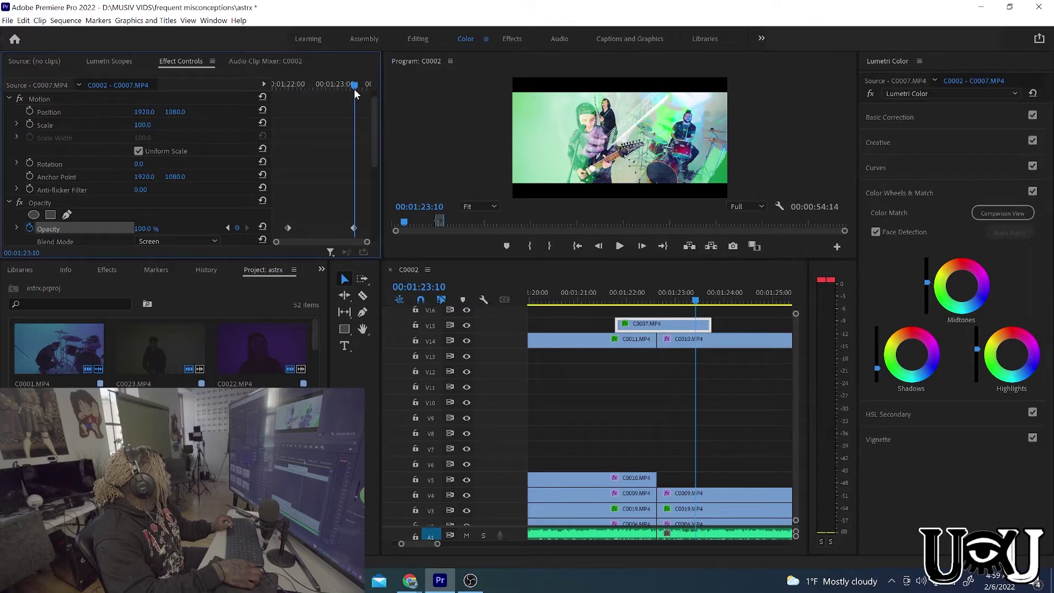
pyautogui.moveTo(353, 96); pyautogui.dragTo(363, 90)
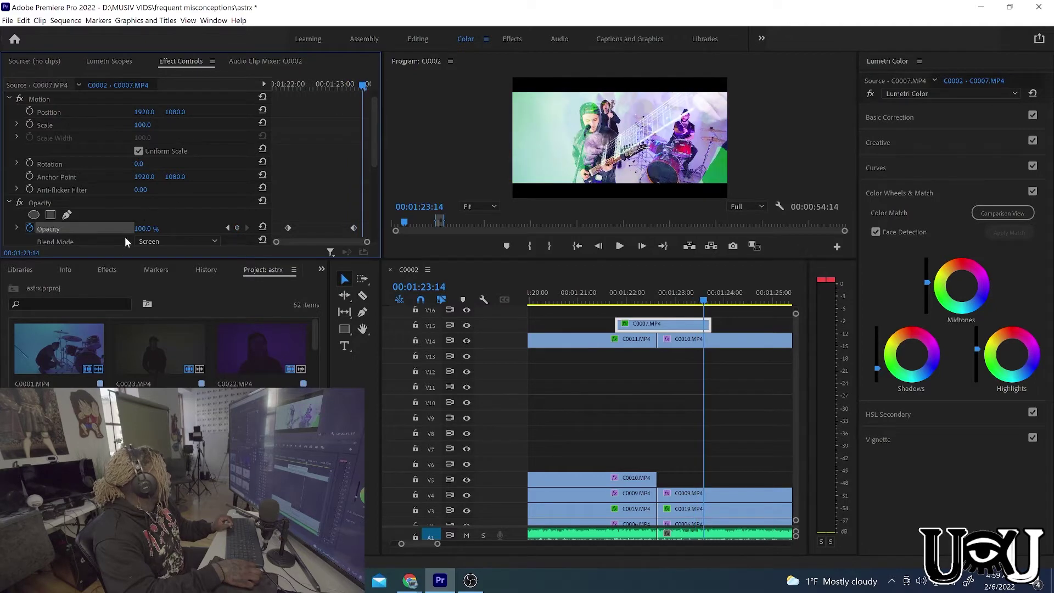
pyautogui.moveTo(151, 228); pyautogui.dragTo(126, 229)
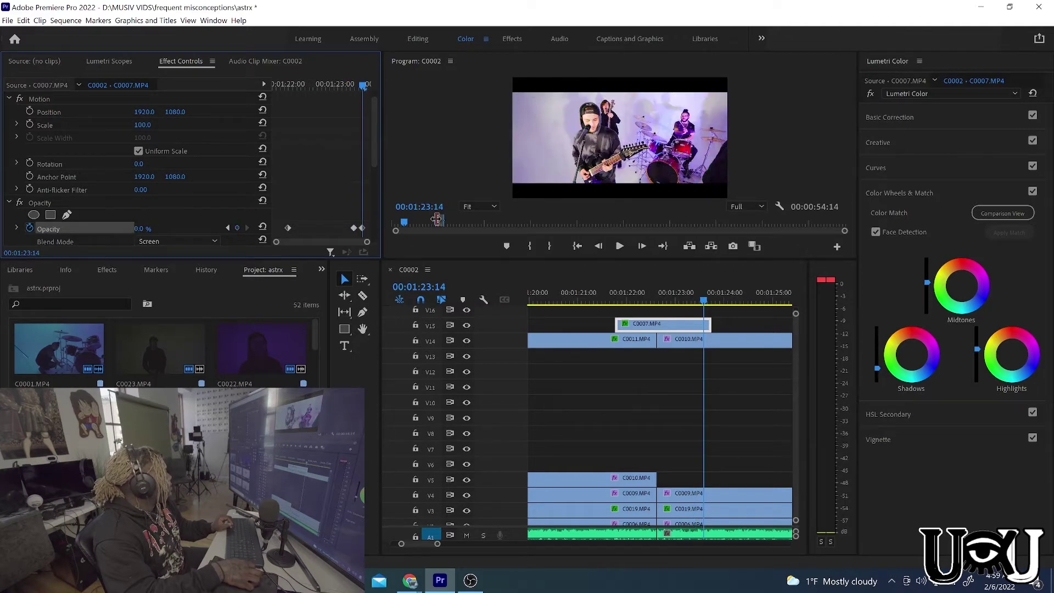
pyautogui.moveTo(366, 231); pyautogui.dragTo(409, 228)
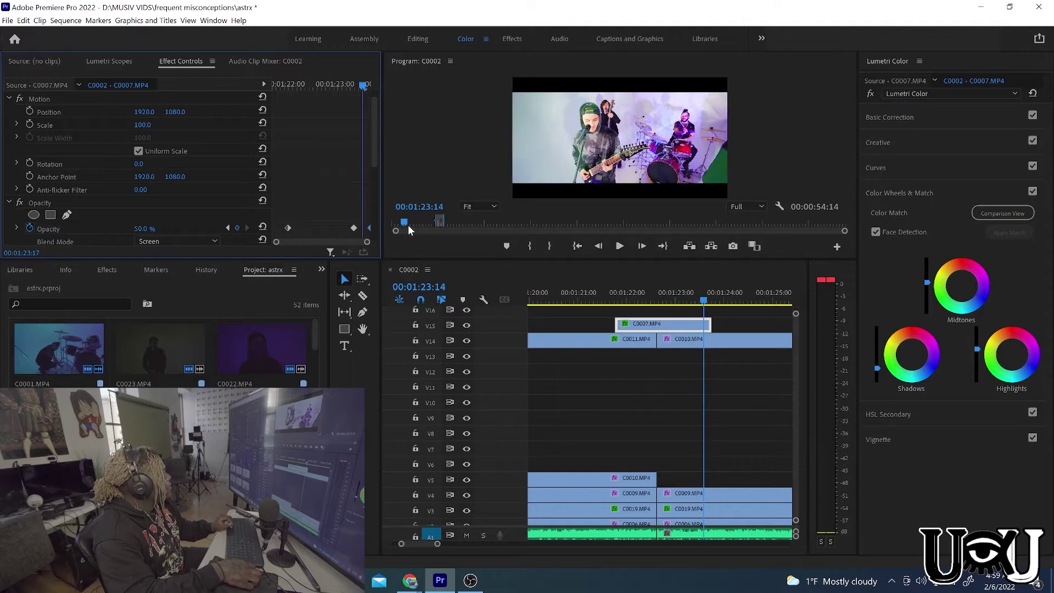
# - Add a 0% Opacity keyframe at the start of the V15 C0007.MP4 clip and play the overlay's fade in and out
pyautogui.click(279, 84)
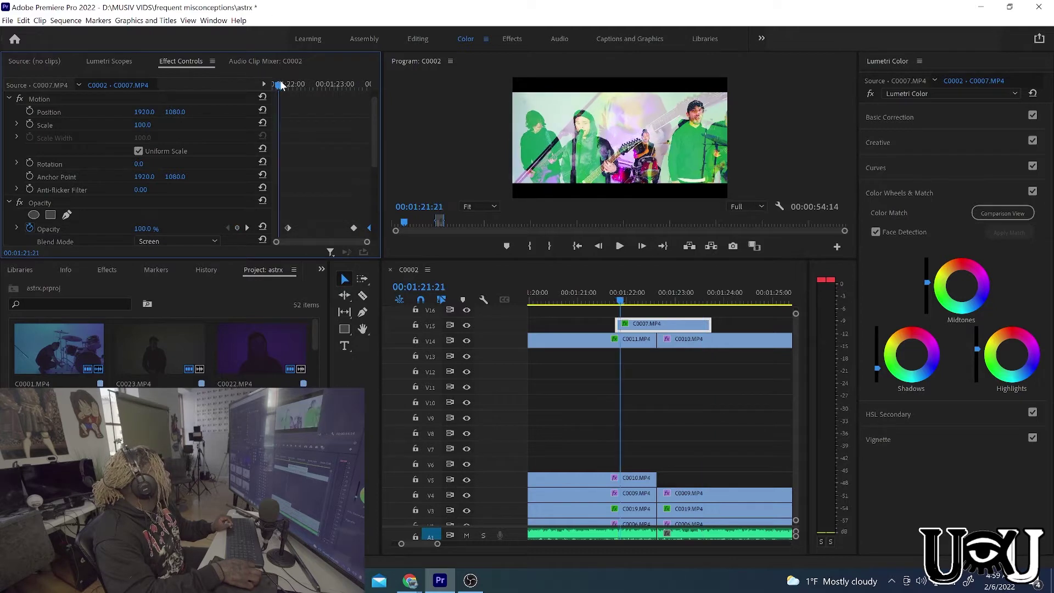
pyautogui.click(237, 228)
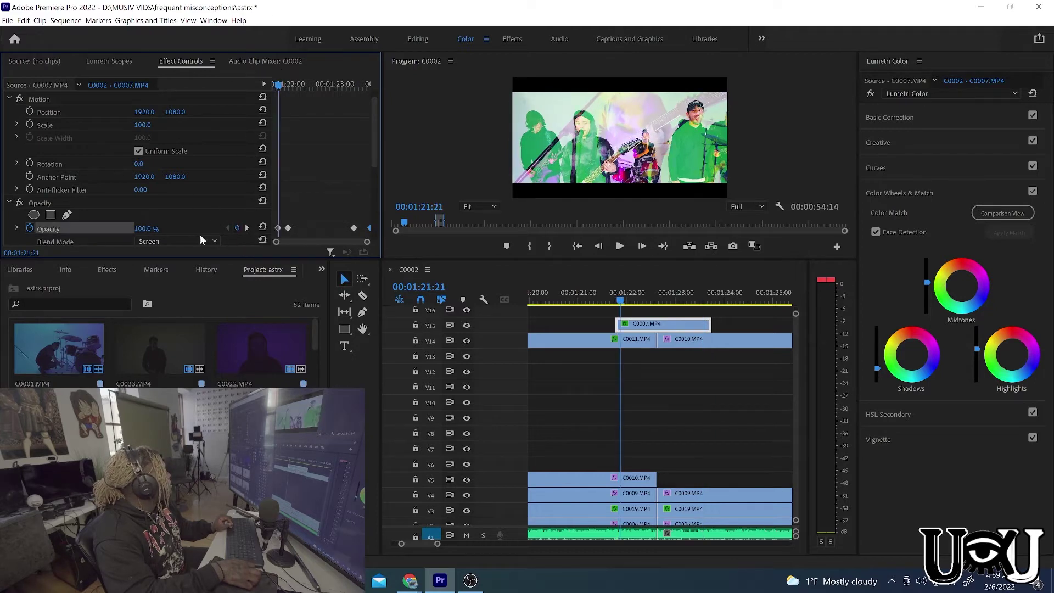
pyautogui.moveTo(142, 229); pyautogui.dragTo(99, 228)
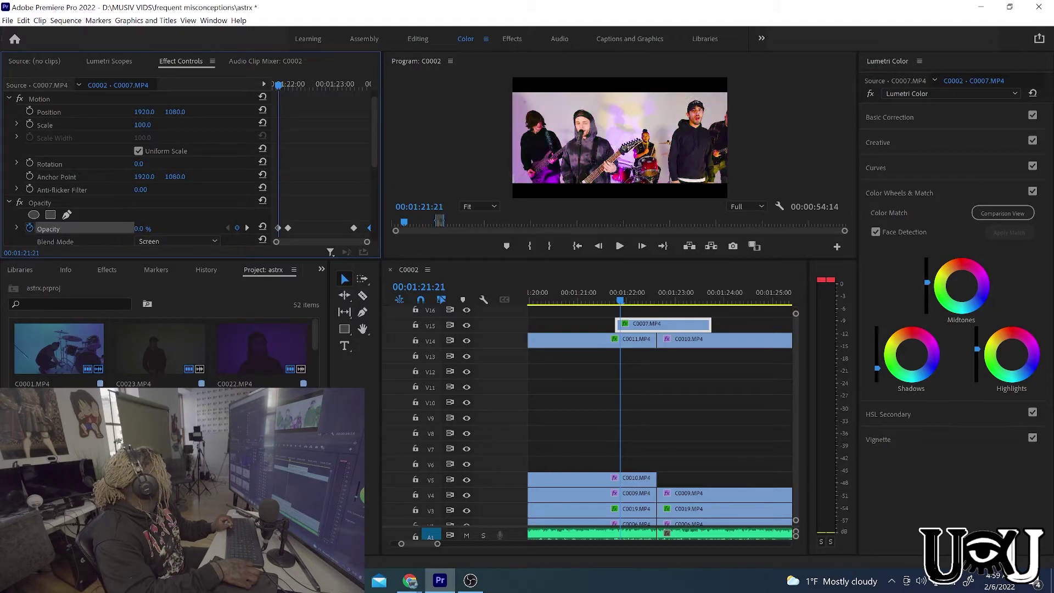
pyautogui.moveTo(278, 228); pyautogui.dragTo(263, 236)
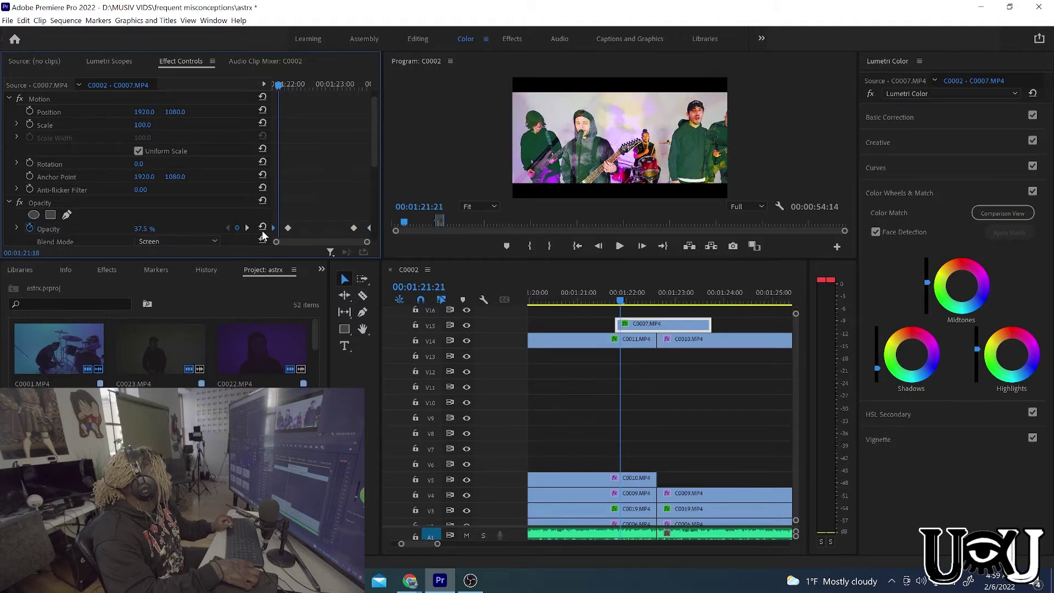
pyautogui.click(612, 299)
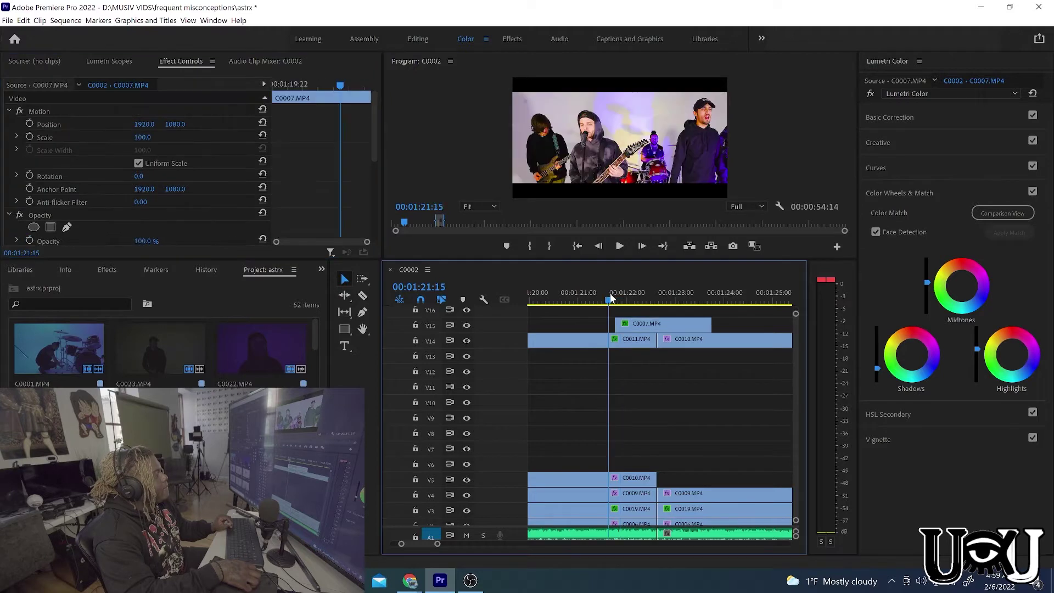
pyautogui.press('space')
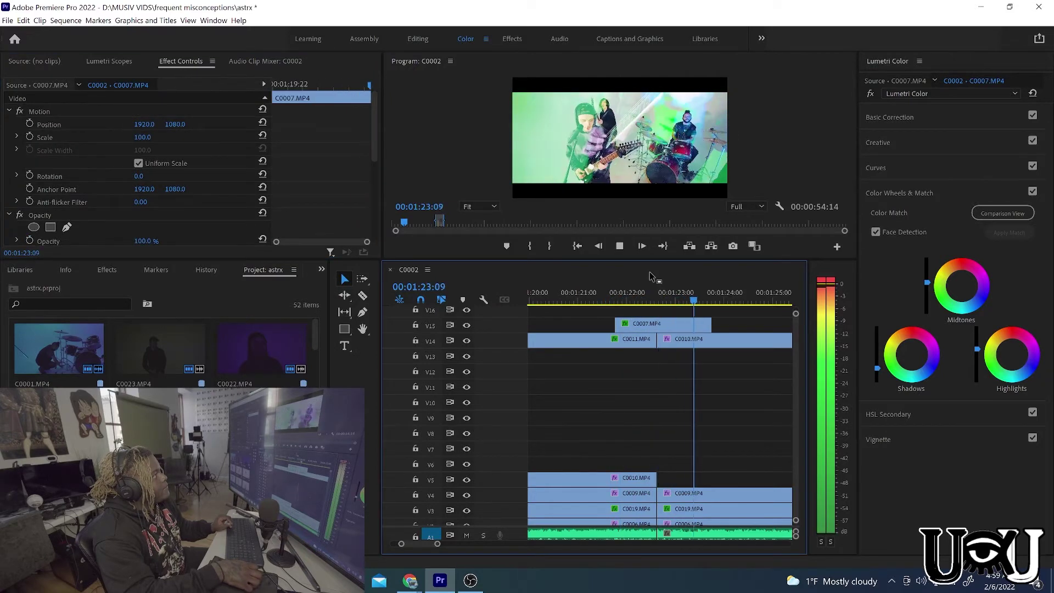
pyautogui.click(646, 296)
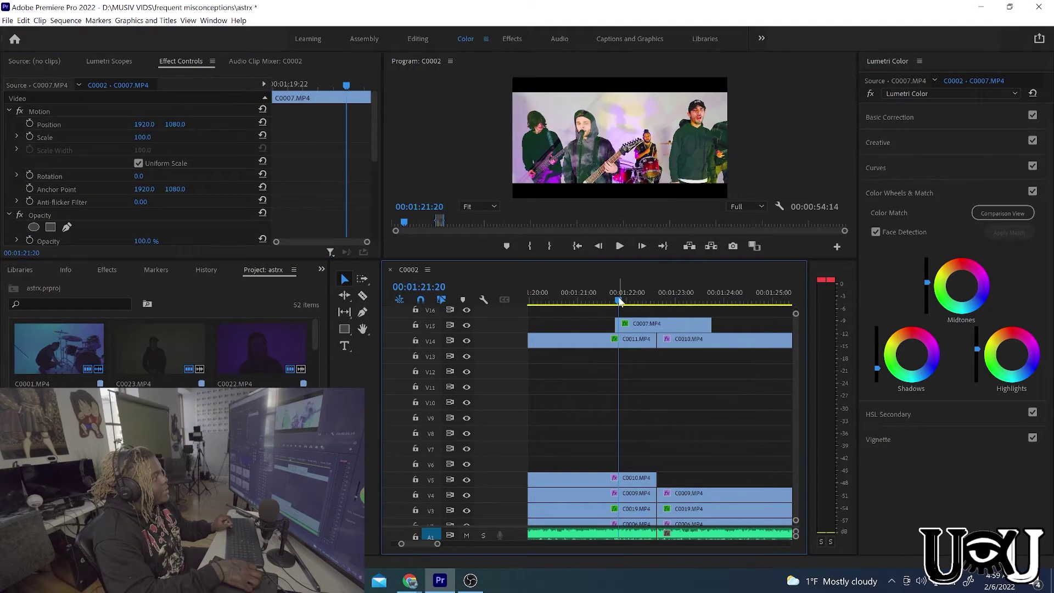
pyautogui.press('space')
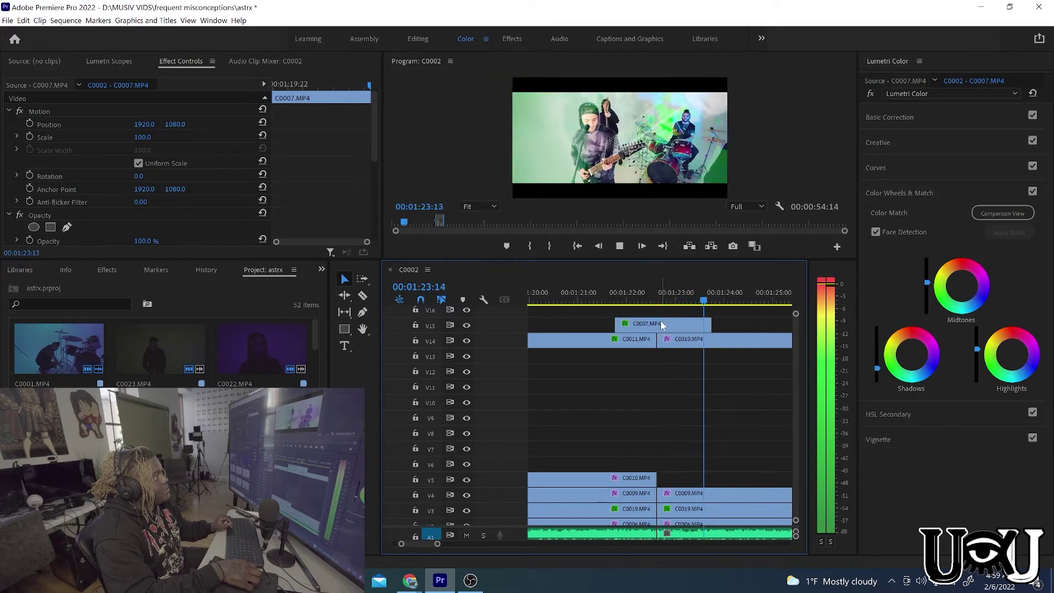
# - Try the Overlay blend mode on the V15 C0007.MP4 clip and play it across the transition
pyautogui.click(646, 300)
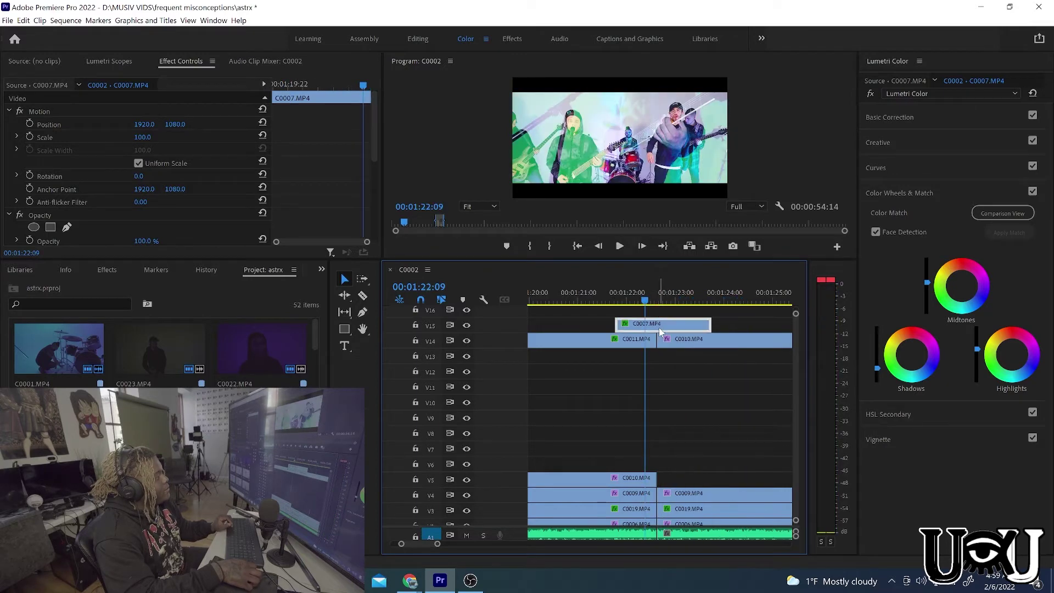
pyautogui.scroll(-3, 206, 226)
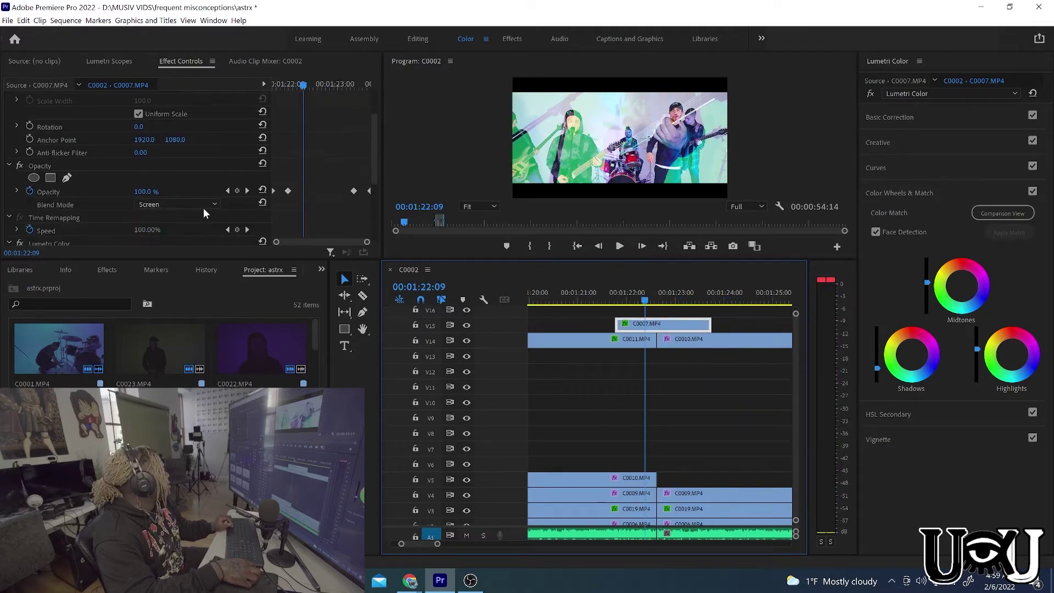
pyautogui.scroll(-2, 203, 206)
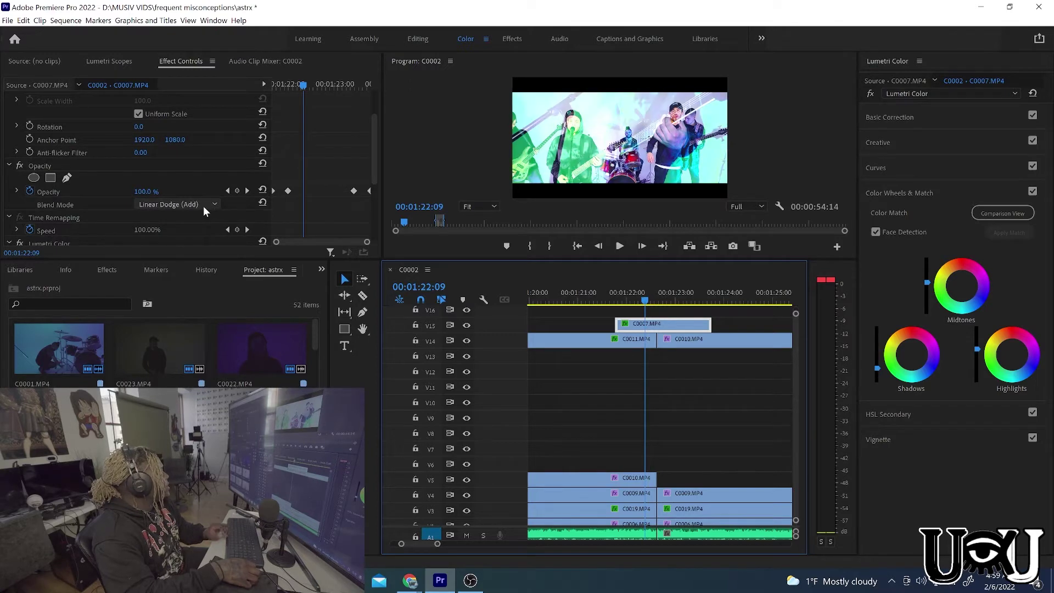
pyautogui.scroll(-2, 203, 205)
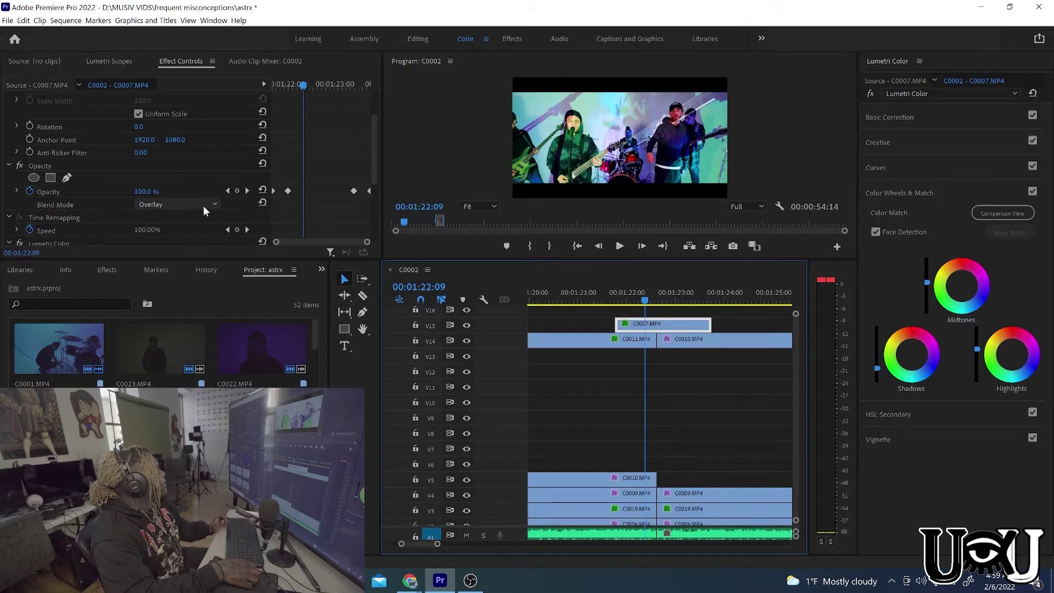
pyautogui.click(619, 294)
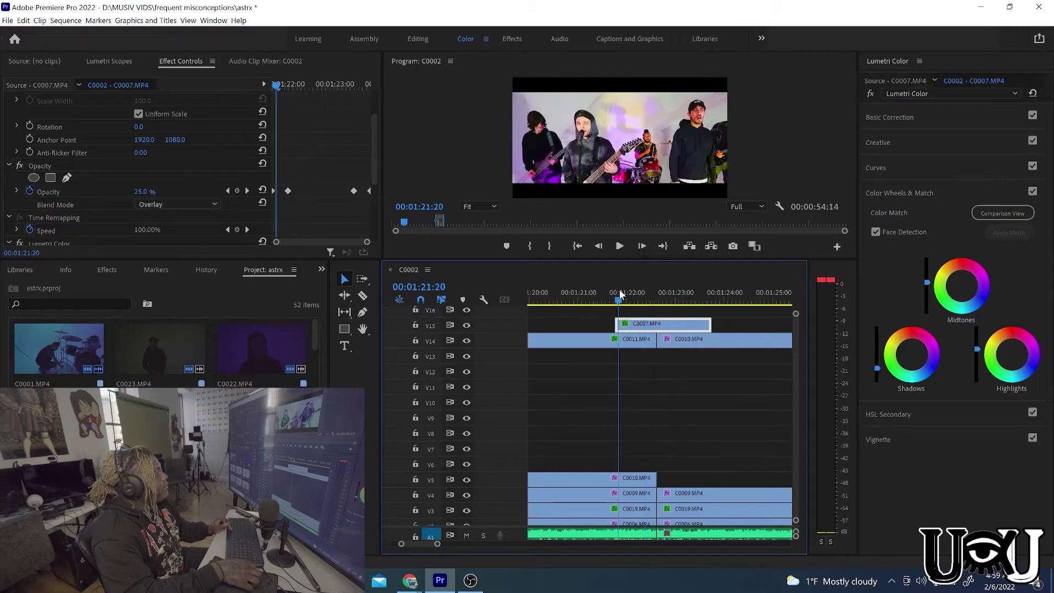
pyautogui.press('space')
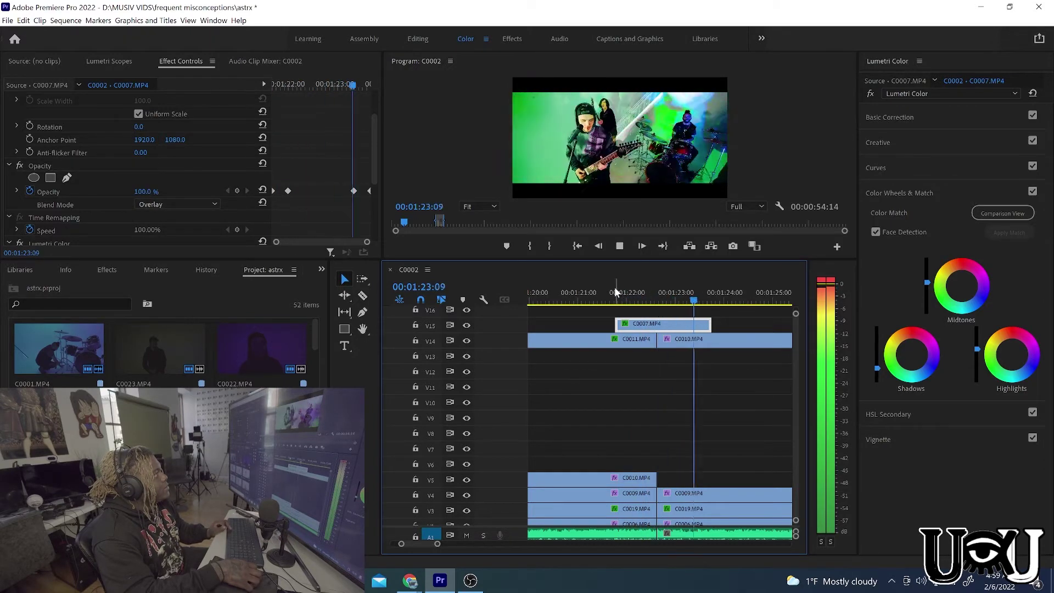
pyautogui.press('space')
pyautogui.click(647, 290)
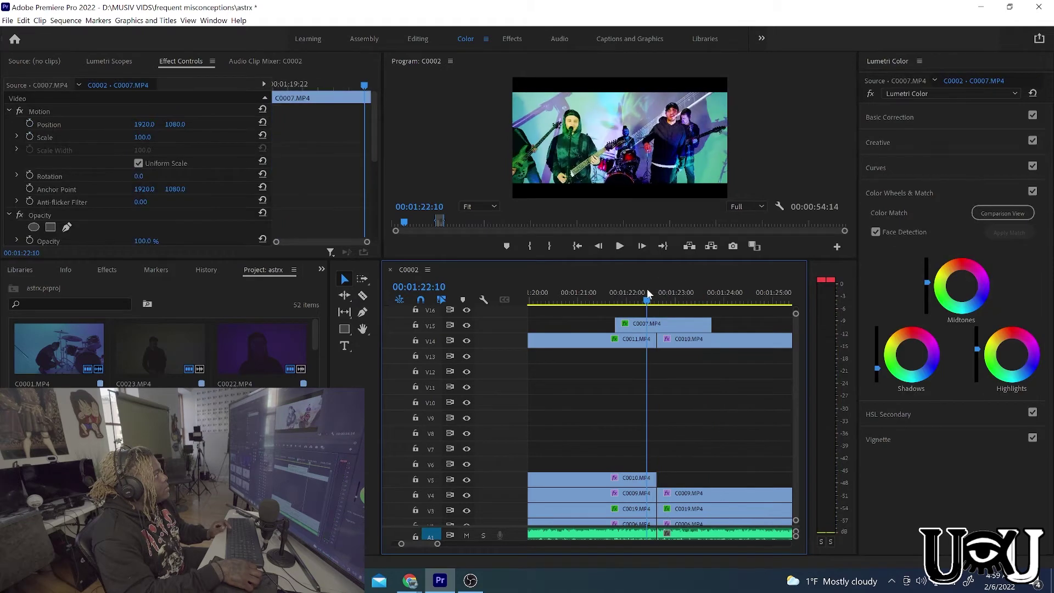
pyautogui.press('space')
pyautogui.click(637, 287)
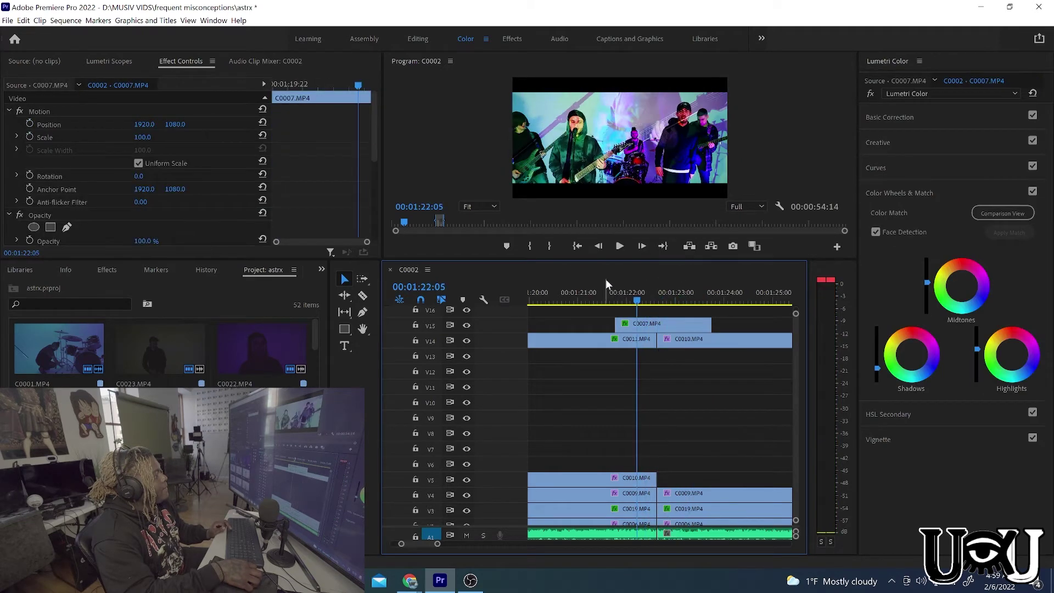
# - Try the Hard Light blend mode on the V15 C0007.MP4 clip and play the overlay from its start
pyautogui.scroll(-3, 202, 225)
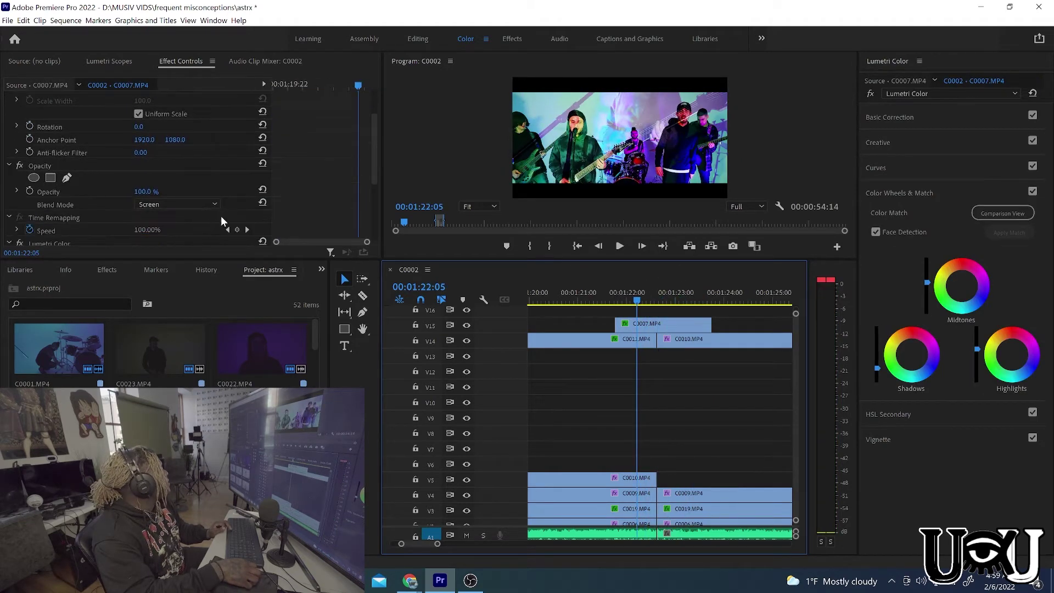
pyautogui.click(681, 325)
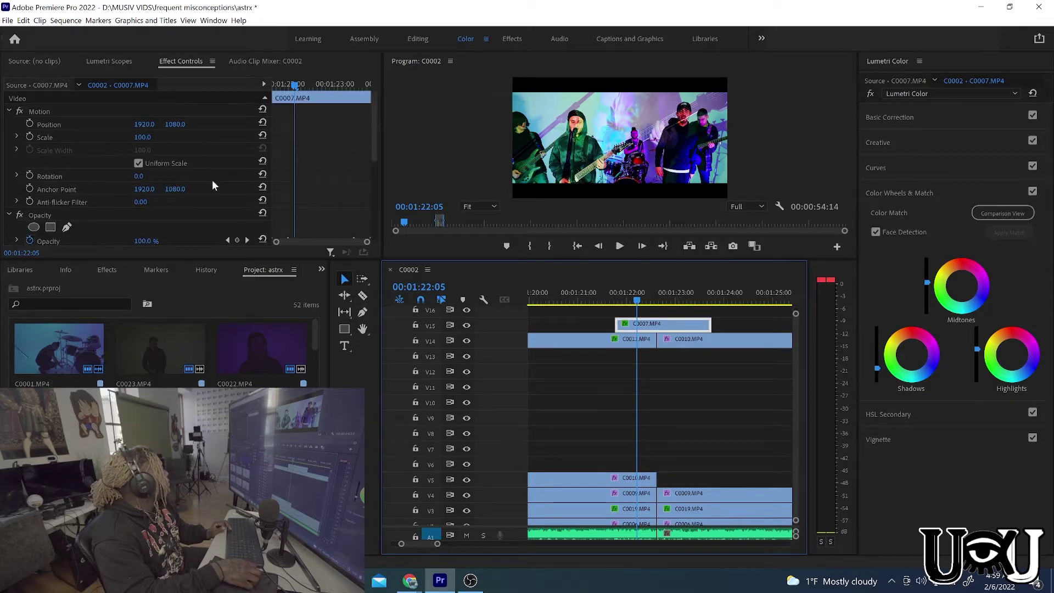
pyautogui.scroll(-2, 212, 180)
pyautogui.scroll(-2, 196, 203)
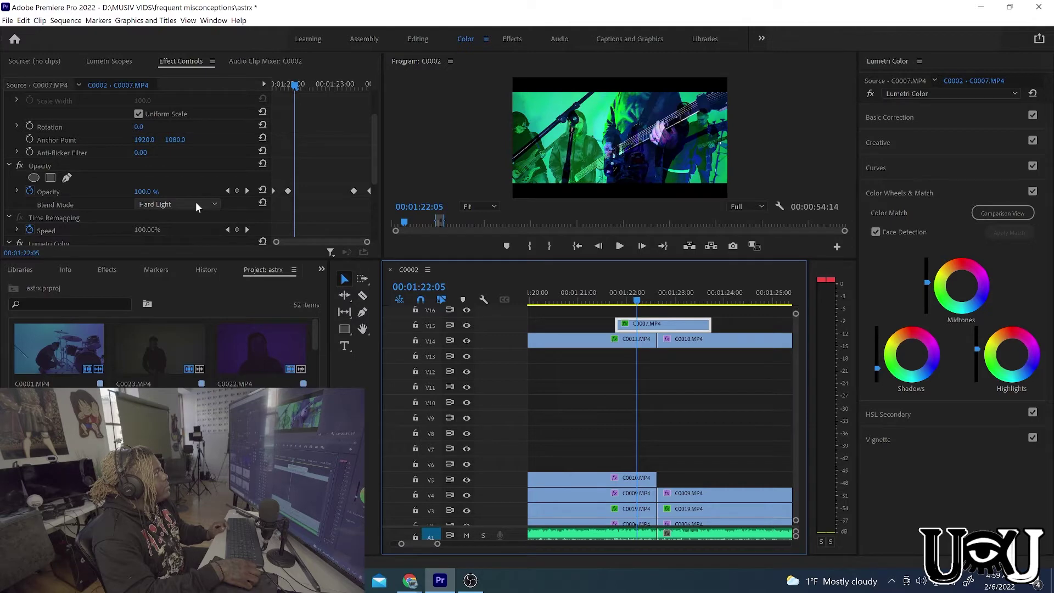
pyautogui.press('space')
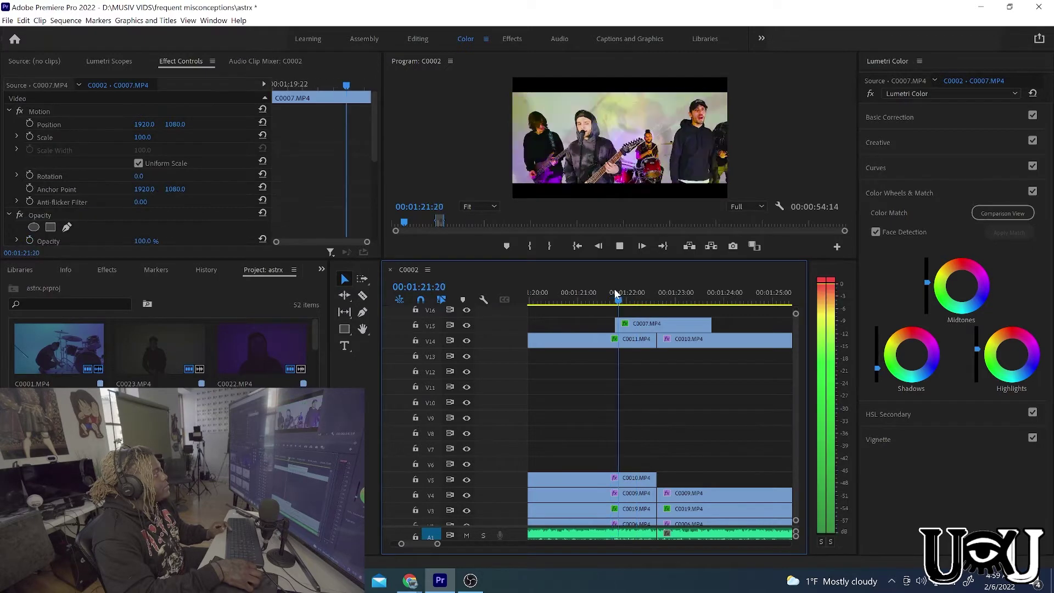
pyautogui.press('space')
# - Try further blend modes on the V15 C0007.MP4 clip, ending with Divide, and play the overlaid section
pyautogui.click(651, 295)
pyautogui.click(651, 327)
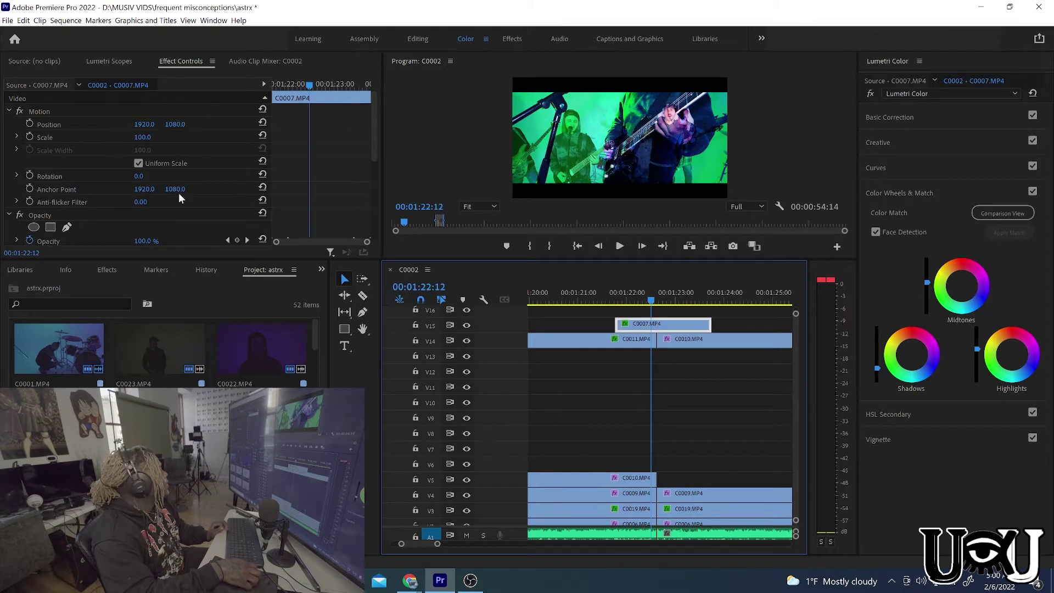
pyautogui.scroll(-3, 181, 195)
pyautogui.scroll(-5, 185, 203)
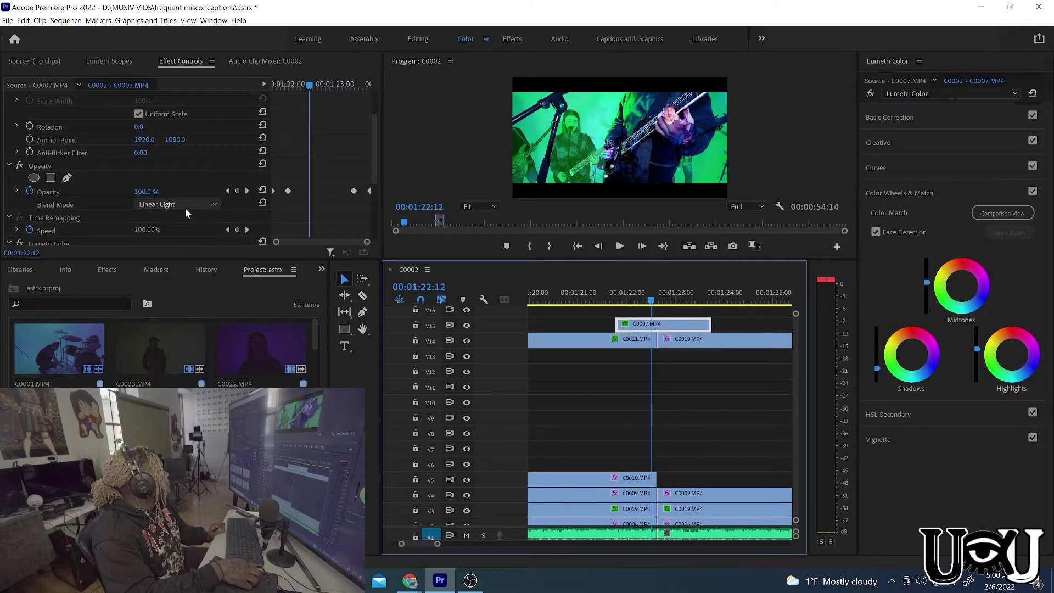
pyautogui.scroll(-1, 187, 207)
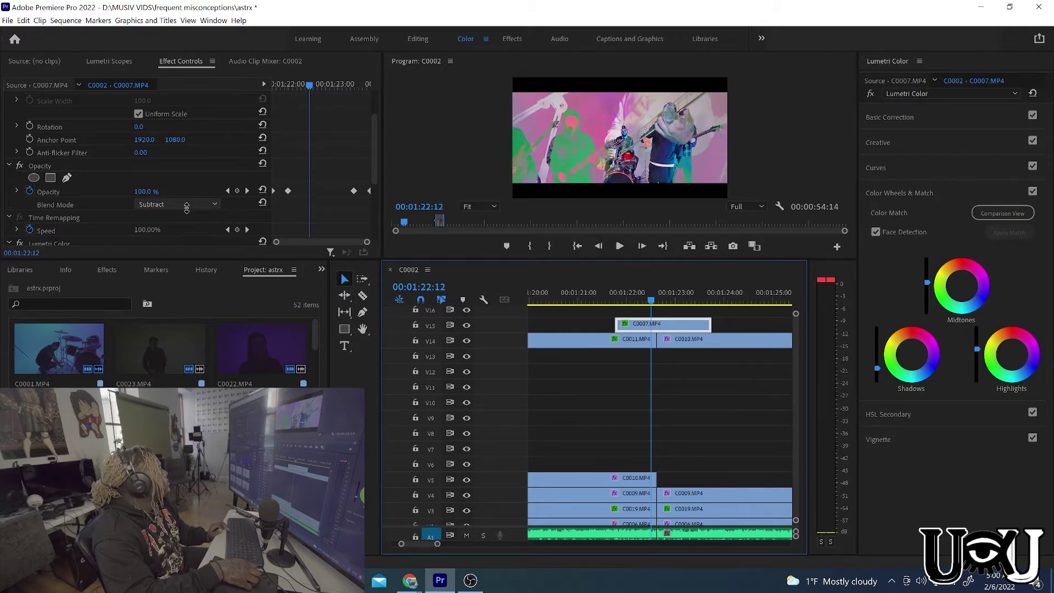
pyautogui.scroll(-1, 186, 208)
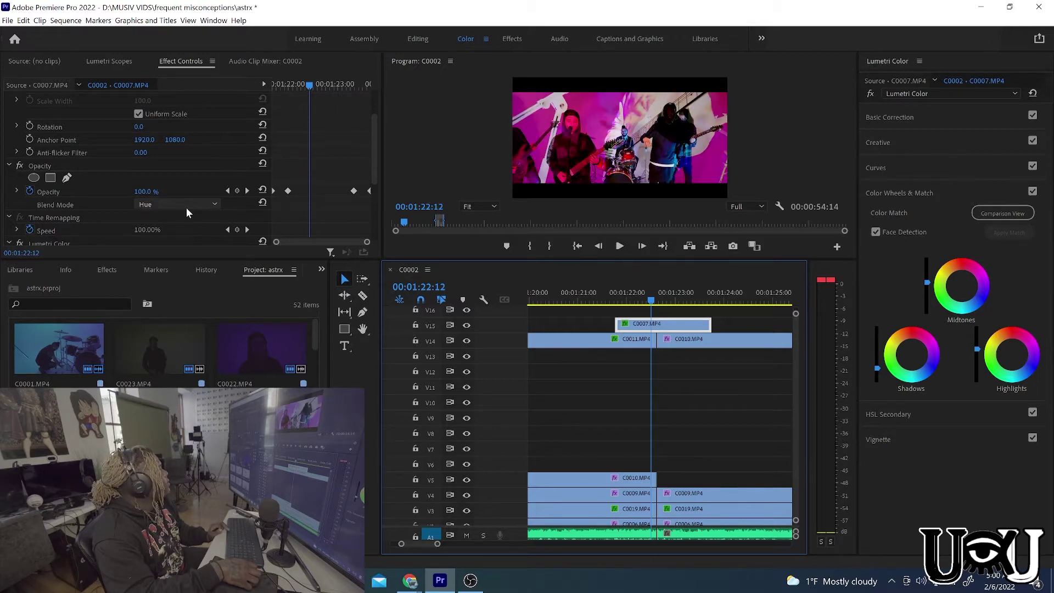
pyautogui.scroll(-2, 186, 208)
pyautogui.scroll(1, 186, 208)
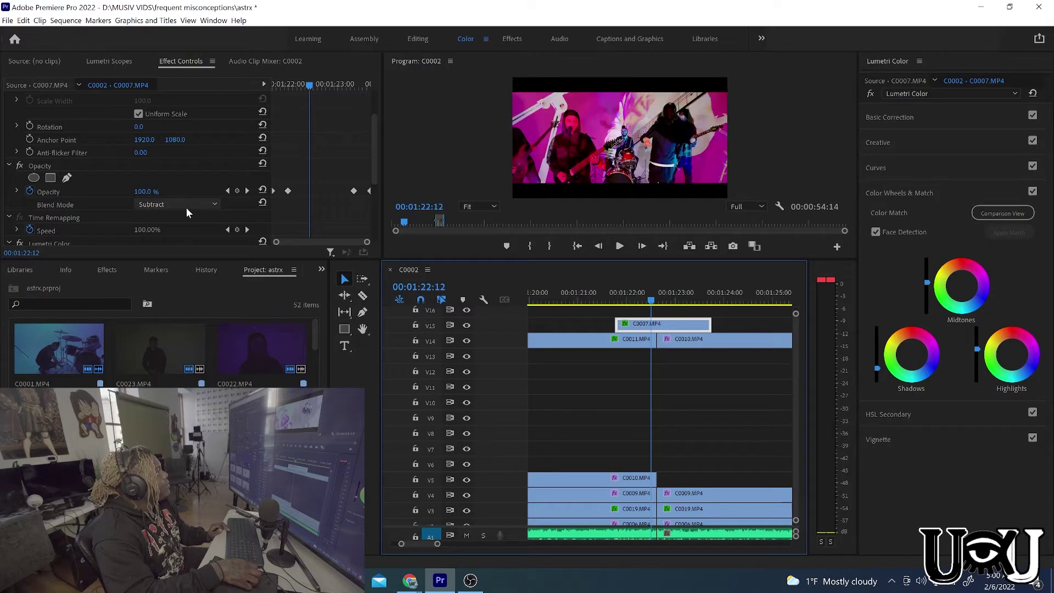
pyautogui.press('space')
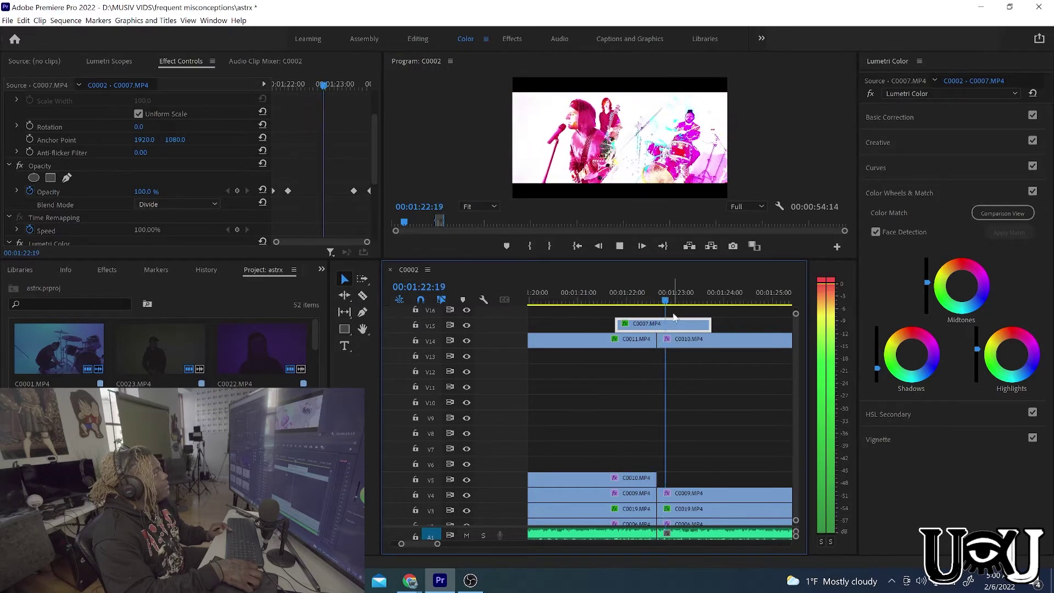
pyautogui.moveTo(644, 293); pyautogui.dragTo(610, 298)
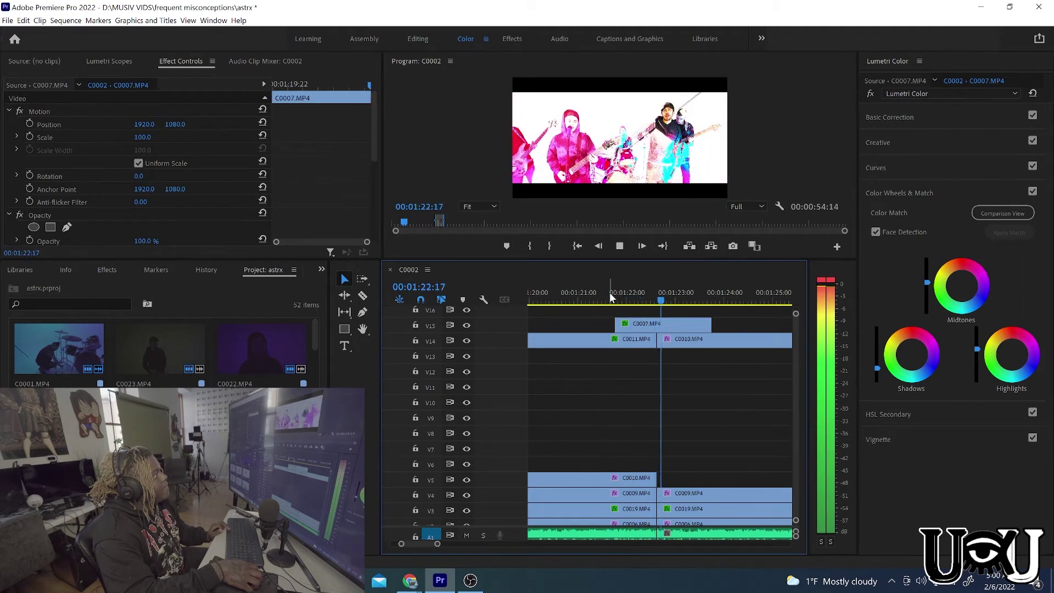
# - Set the blend mode of the V15 C0007.MP4 clip to Exclusion, checking the frame at 00:01:22:04
pyautogui.click(634, 295)
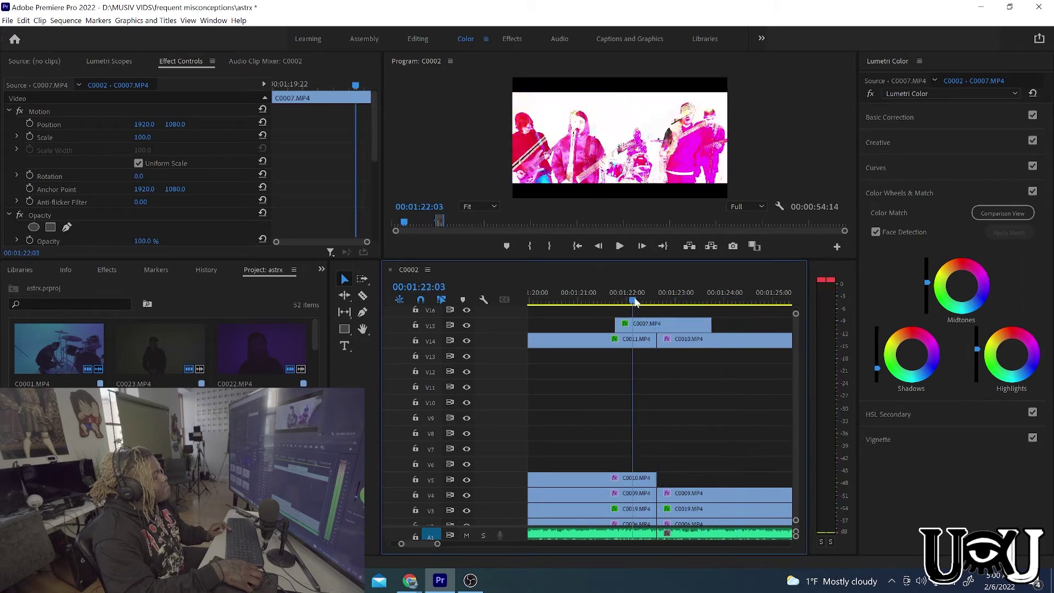
pyautogui.click(652, 328)
pyautogui.scroll(-2, 213, 205)
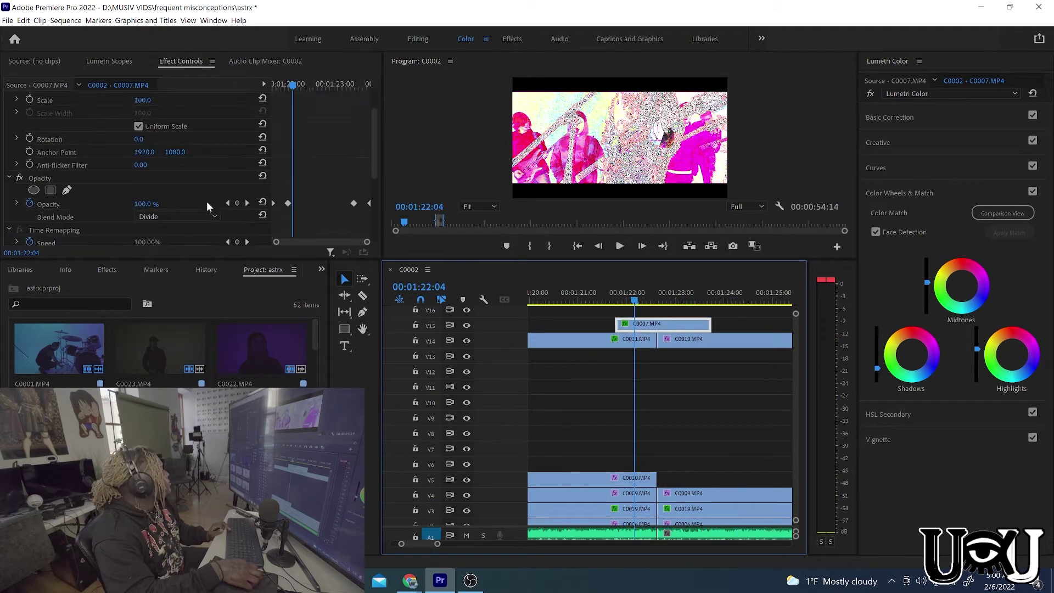
pyautogui.scroll(1, 192, 217)
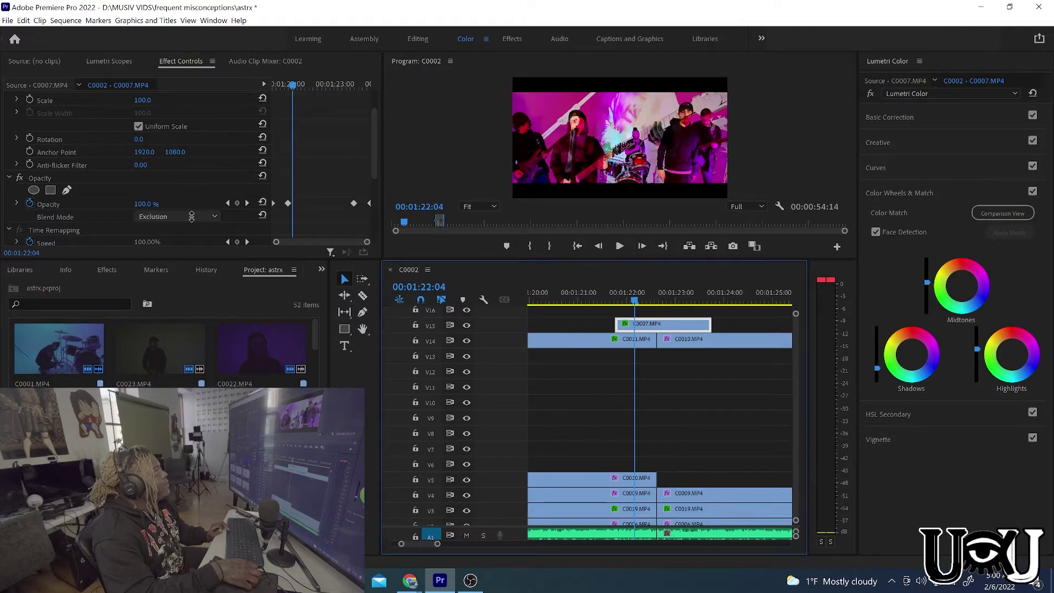
# - Try the Difference and Hard Mix blend modes on the C0007.MP4 clip on V15 and preview the result
pyautogui.scroll(1, 191, 218)
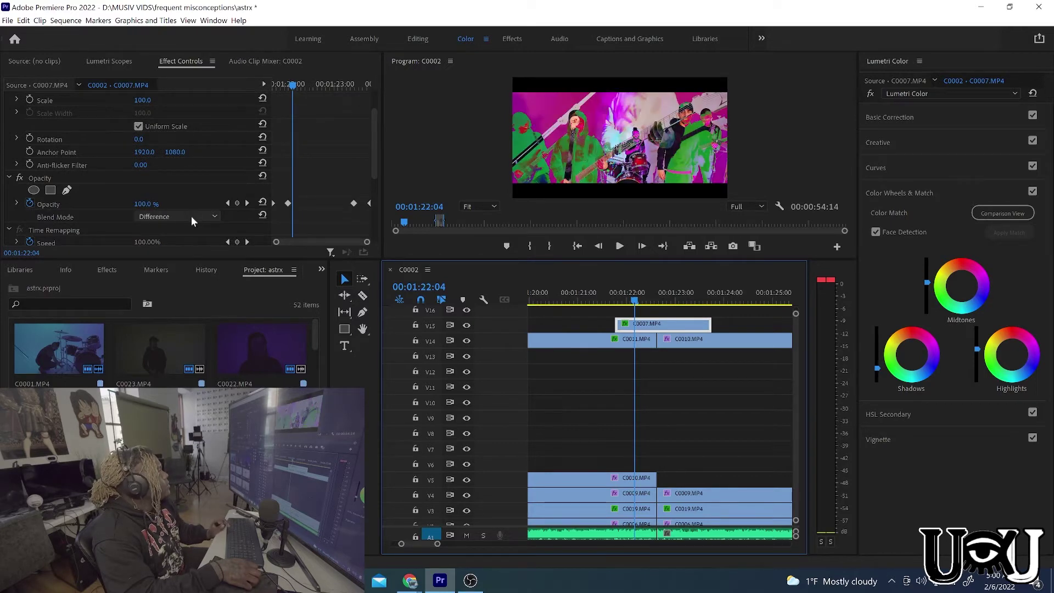
pyautogui.scroll(1, 191, 216)
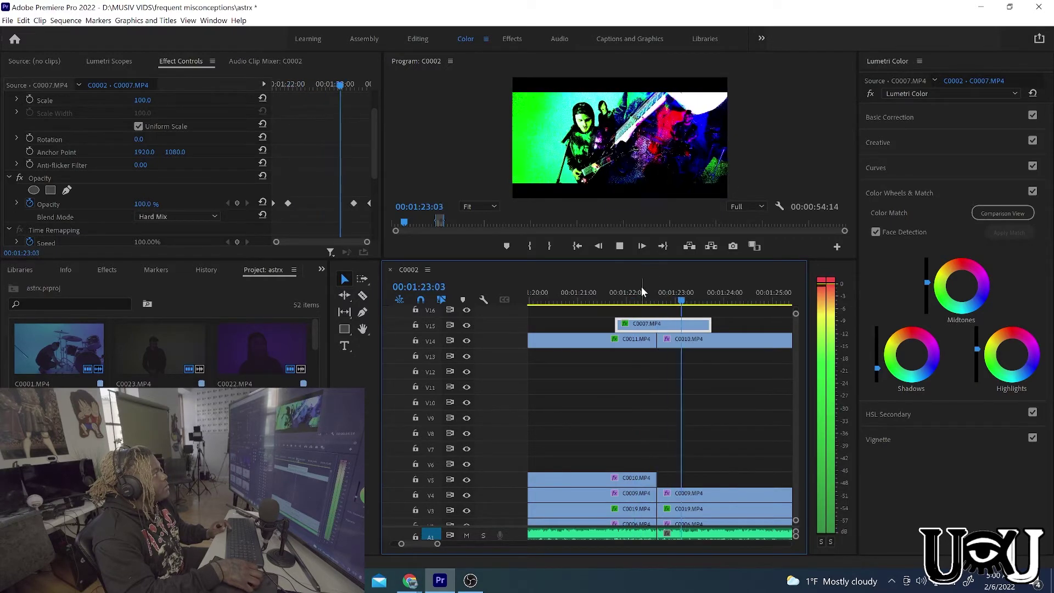
pyautogui.moveTo(641, 286); pyautogui.dragTo(608, 288)
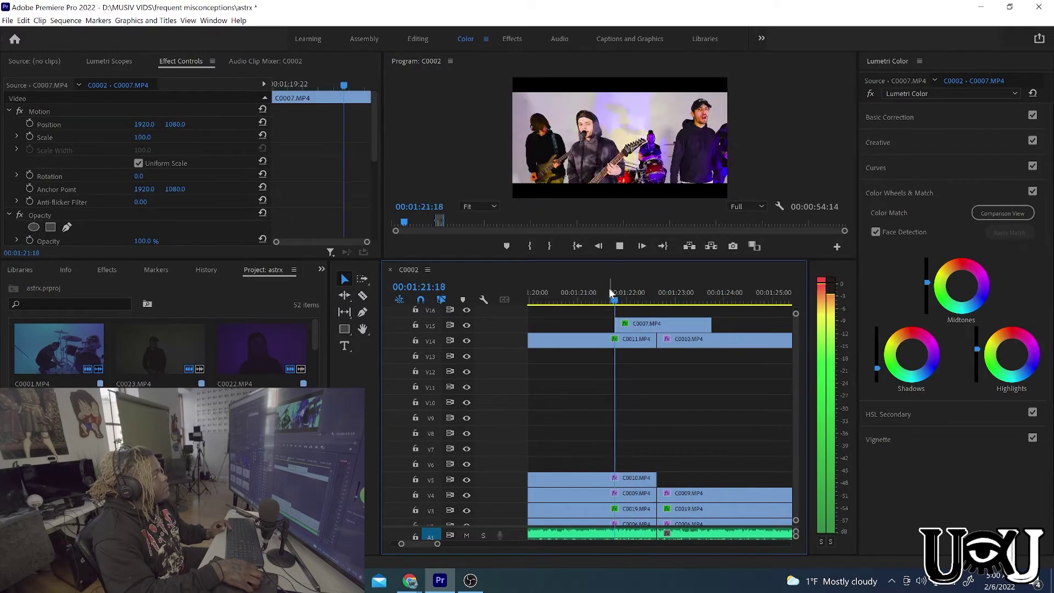
pyautogui.click(646, 300)
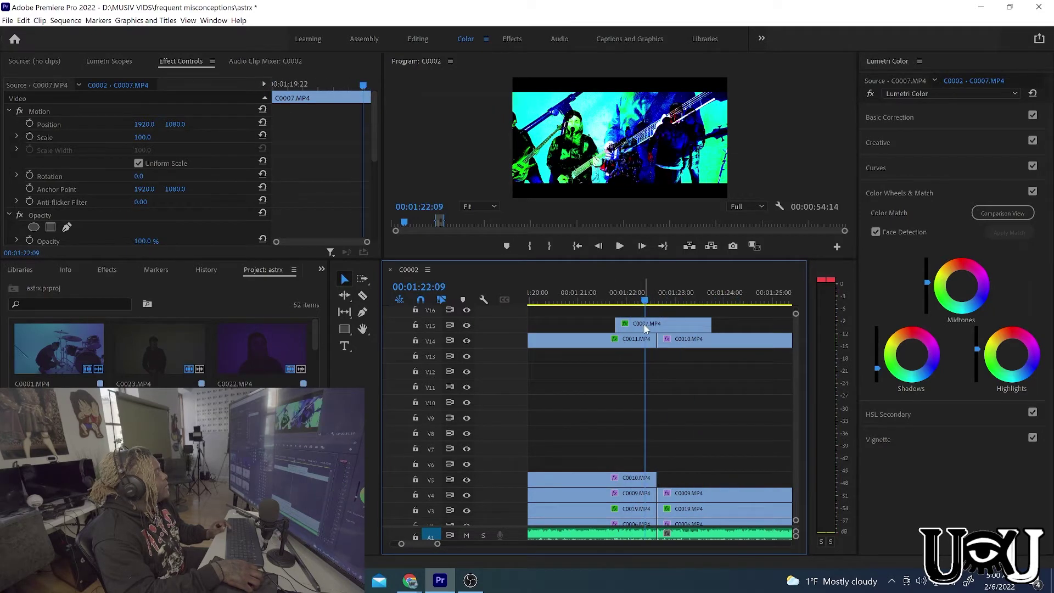
# - Set the blend mode of the C0007.MP4 clip on V15 to Exclusion and play it back
pyautogui.click(645, 323)
pyautogui.scroll(-1, 190, 211)
pyautogui.scroll(-2, 189, 230)
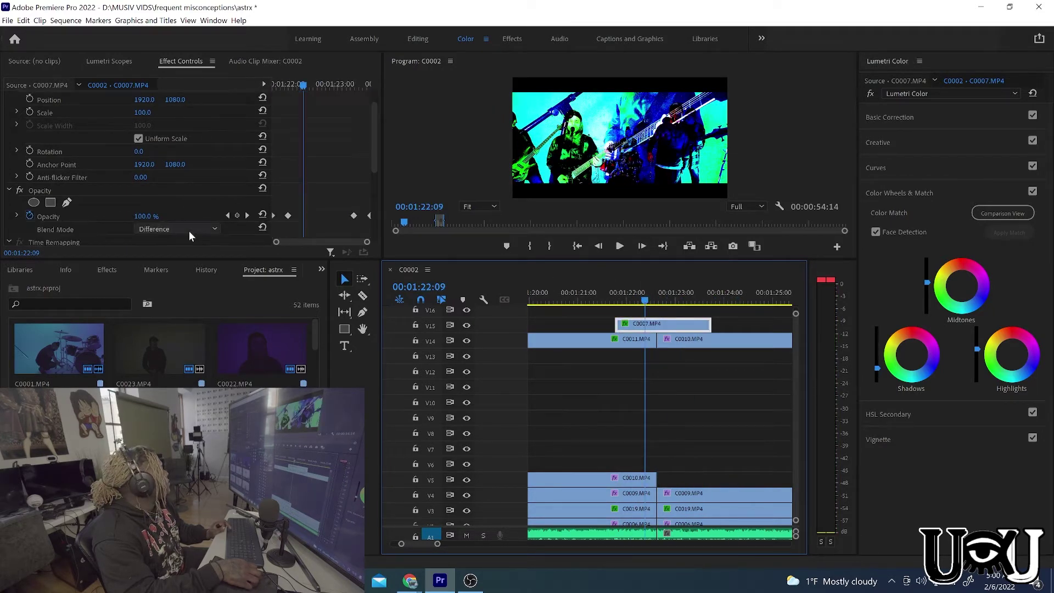
pyautogui.press('space')
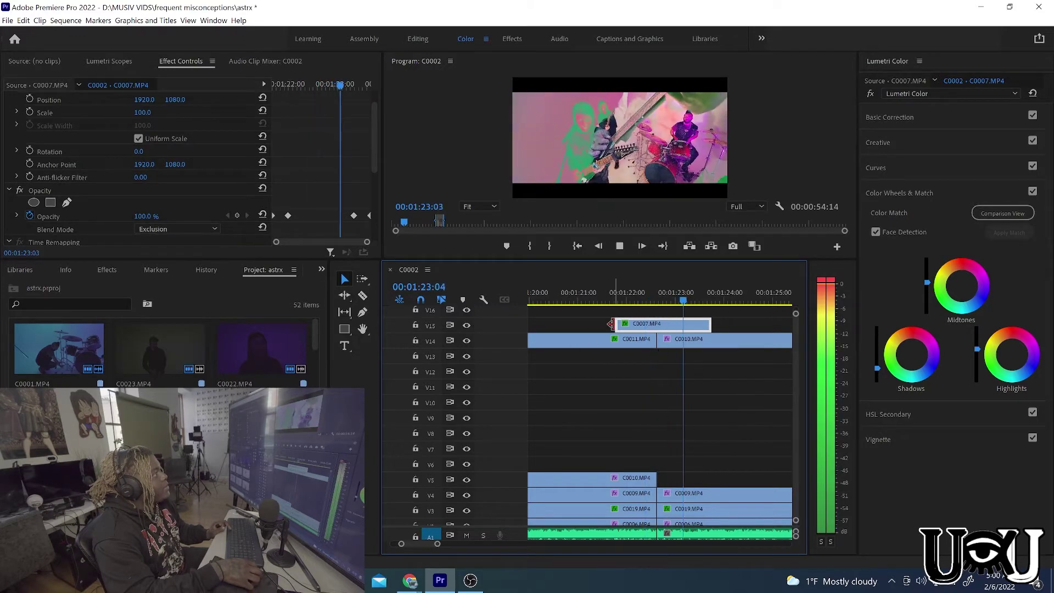
pyautogui.moveTo(631, 295); pyautogui.dragTo(608, 293)
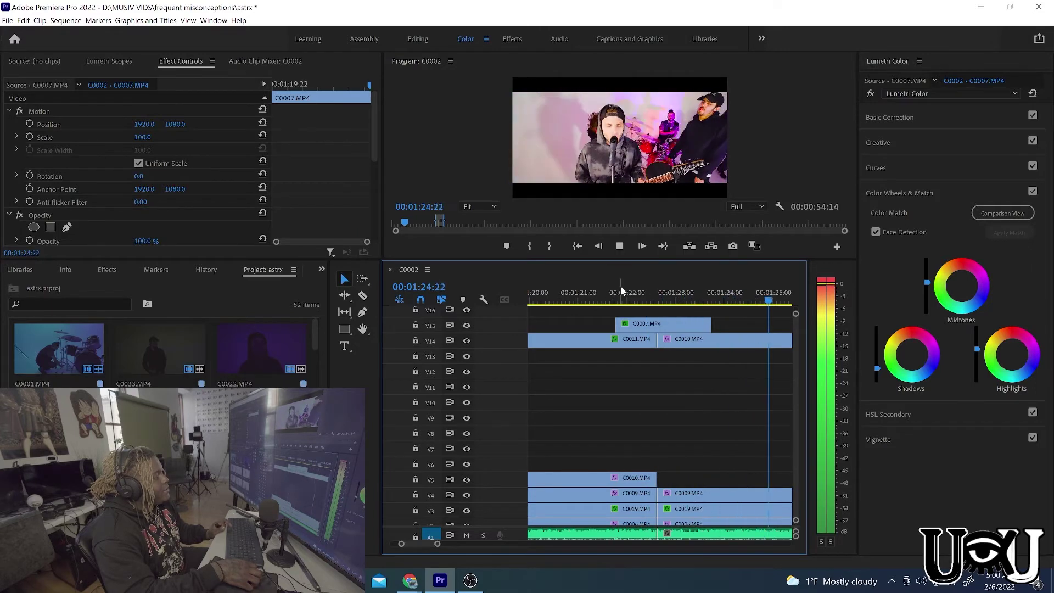
pyautogui.click(634, 292)
pyautogui.press('j')
pyautogui.press('j')
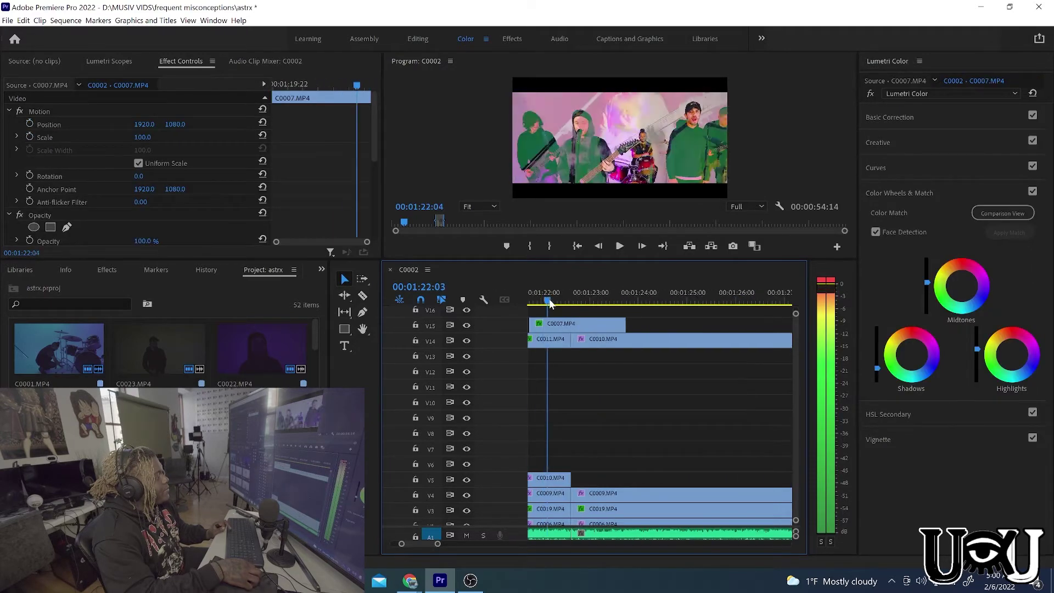
# - Set the blend mode of the C0007.MP4 clip on V15 to Difference and preview it
pyautogui.click(570, 324)
pyautogui.scroll(-2, 168, 218)
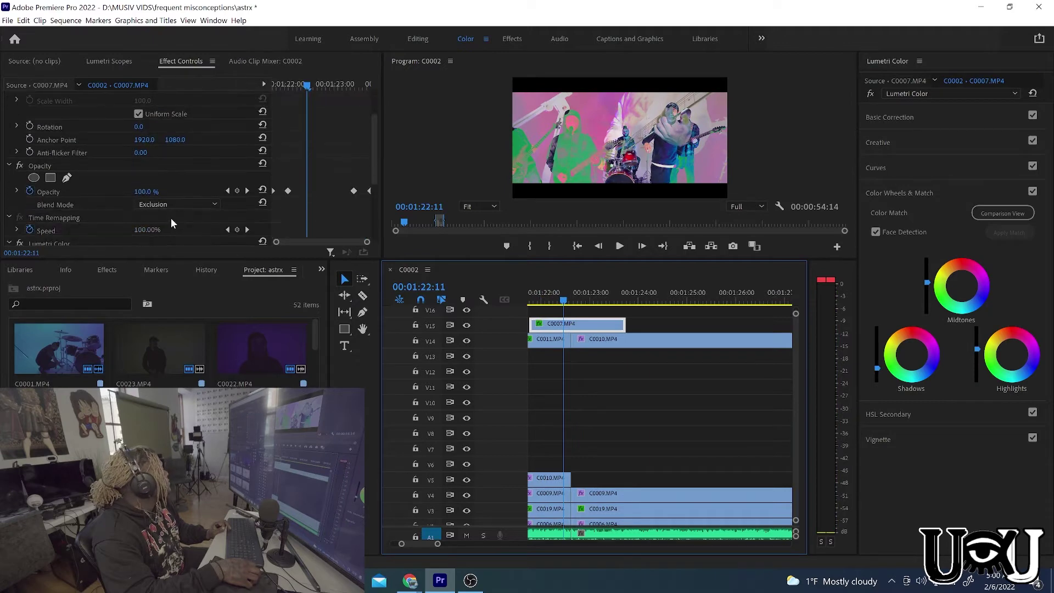
pyautogui.click(181, 203)
pyautogui.scroll(-2, 175, 329)
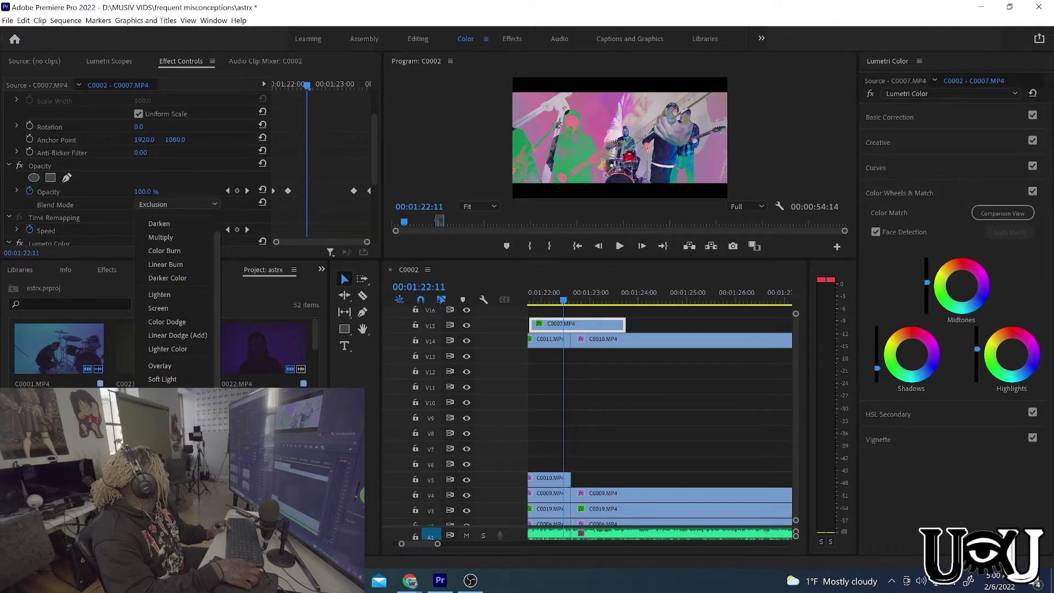
pyautogui.click(164, 329)
pyautogui.press('space')
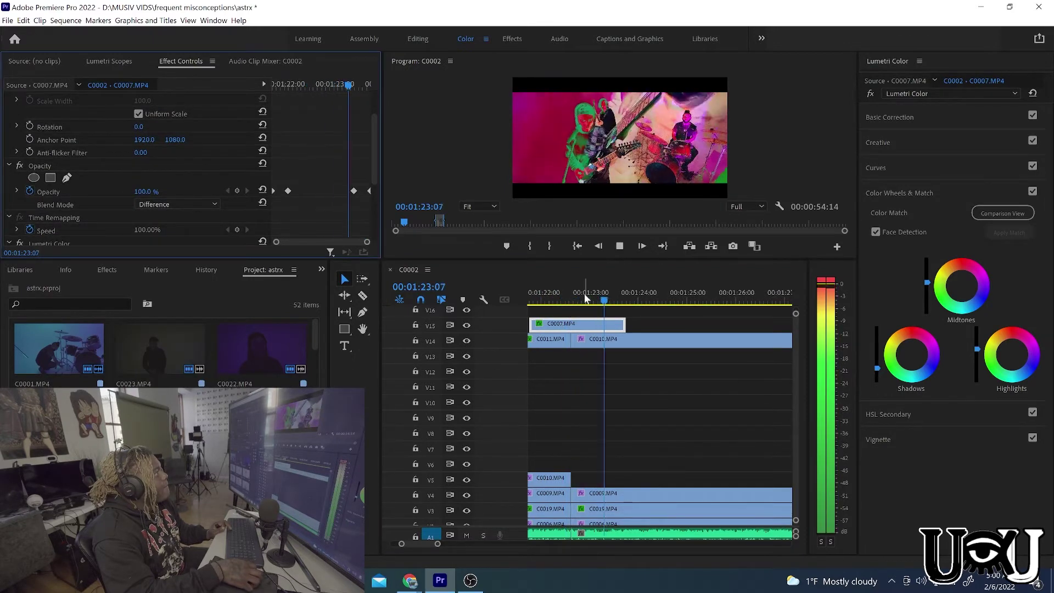
pyautogui.click(566, 294)
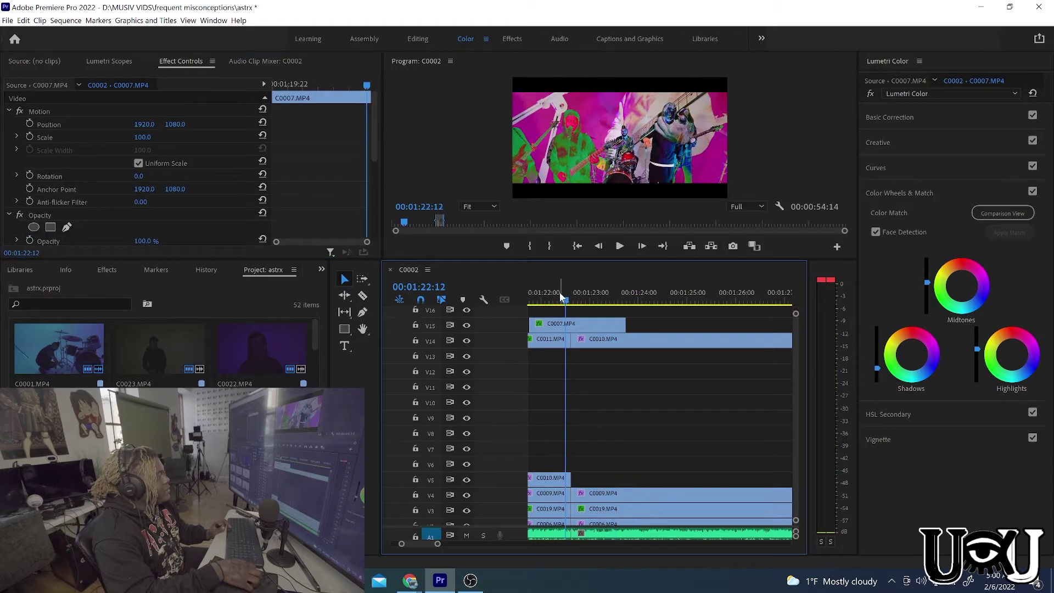
pyautogui.click(561, 304)
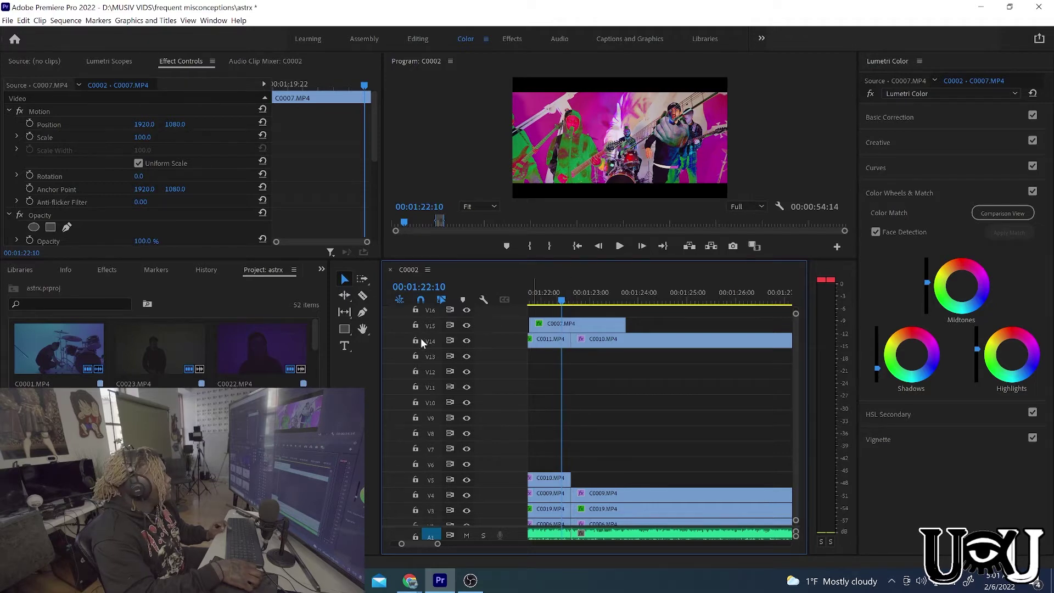
# - Cut the V14 clips on both sides of their junction, C0011.MP4 at 00:01:22:08 and C0010.MP4 near 00:01:23:00
pyautogui.click(361, 296)
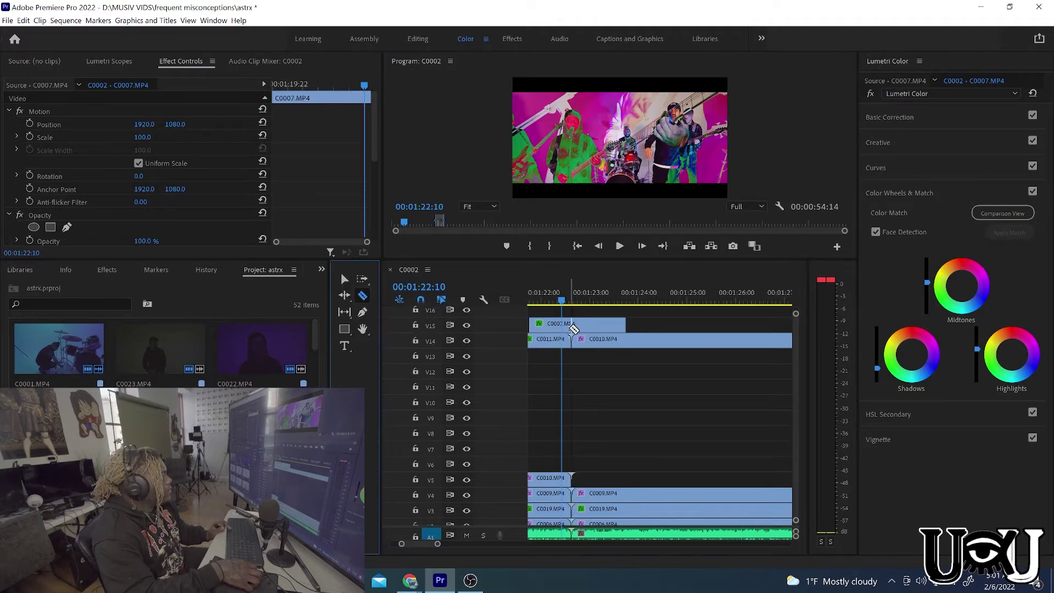
pyautogui.moveTo(562, 303); pyautogui.dragTo(557, 304)
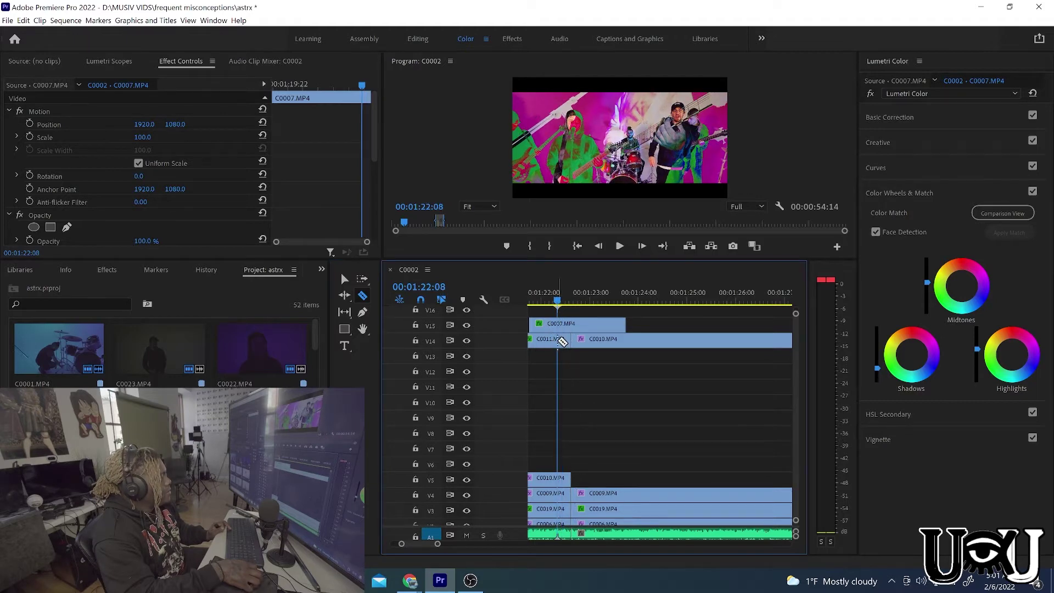
pyautogui.click(562, 341)
pyautogui.click(591, 340)
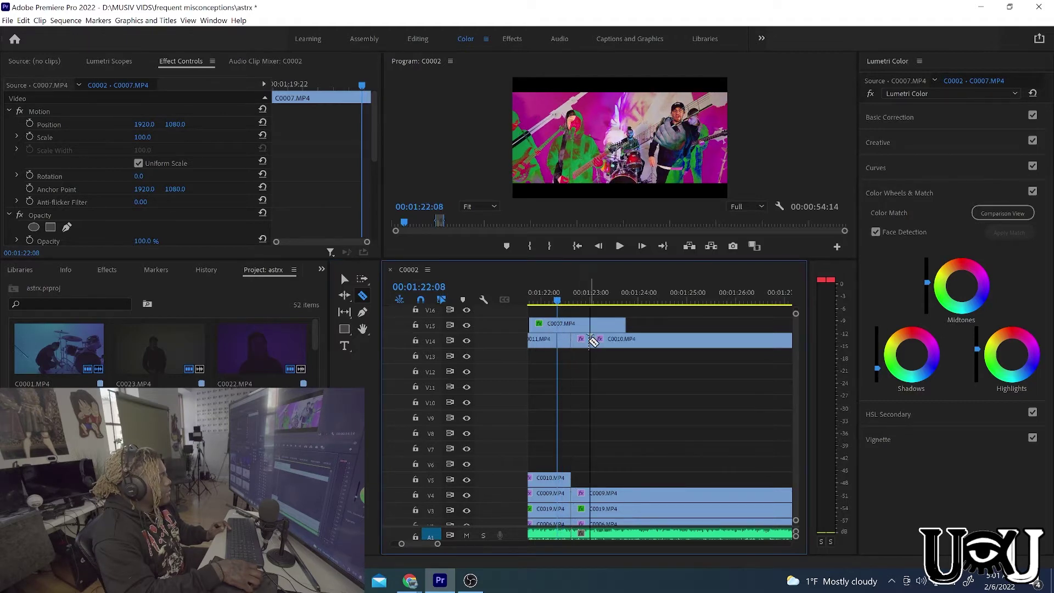
# - Nest the two short clip pieces around the junction on V14, keeping the default sequence name
pyautogui.click(344, 279)
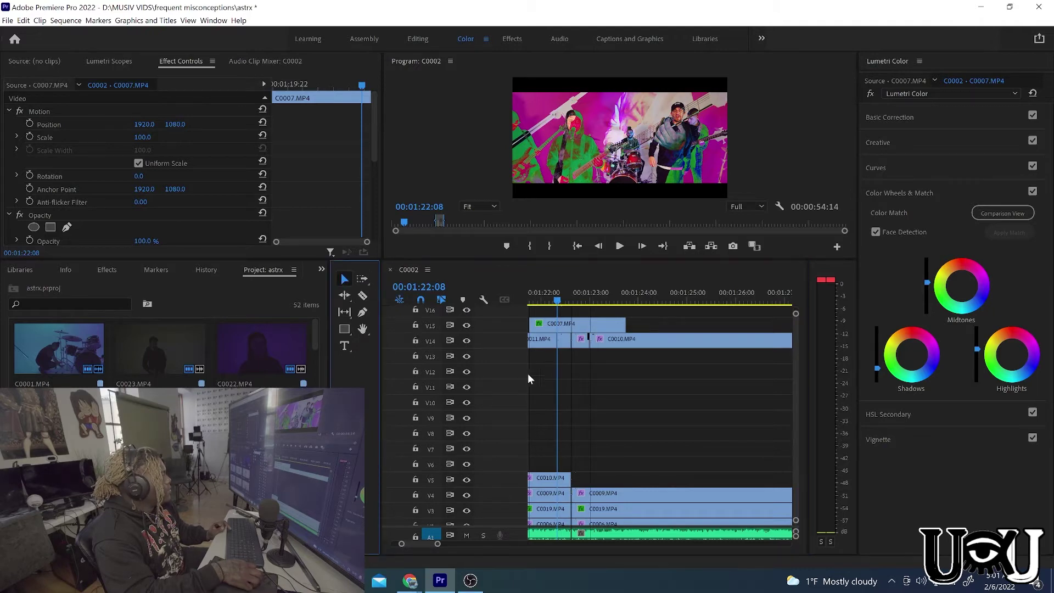
pyautogui.moveTo(562, 351); pyautogui.dragTo(583, 341)
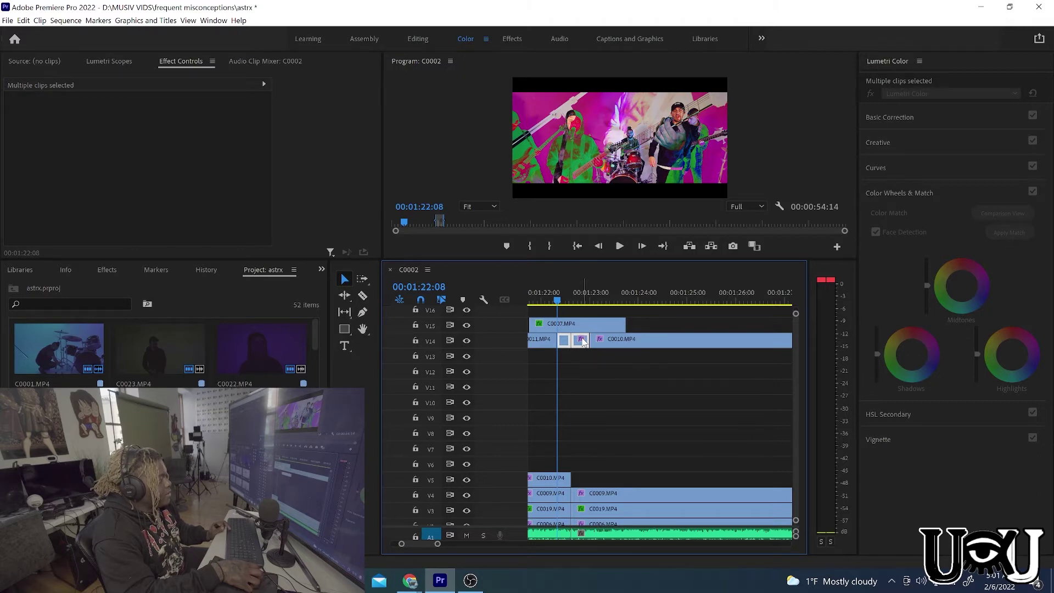
pyautogui.rightClick(580, 344)
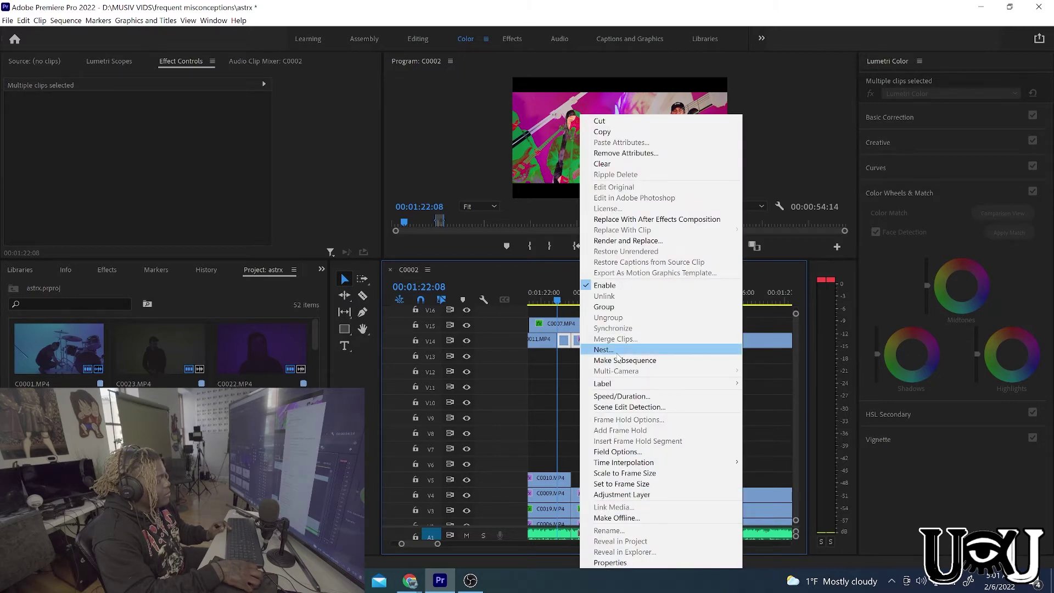
pyautogui.click(617, 351)
pyautogui.click(497, 302)
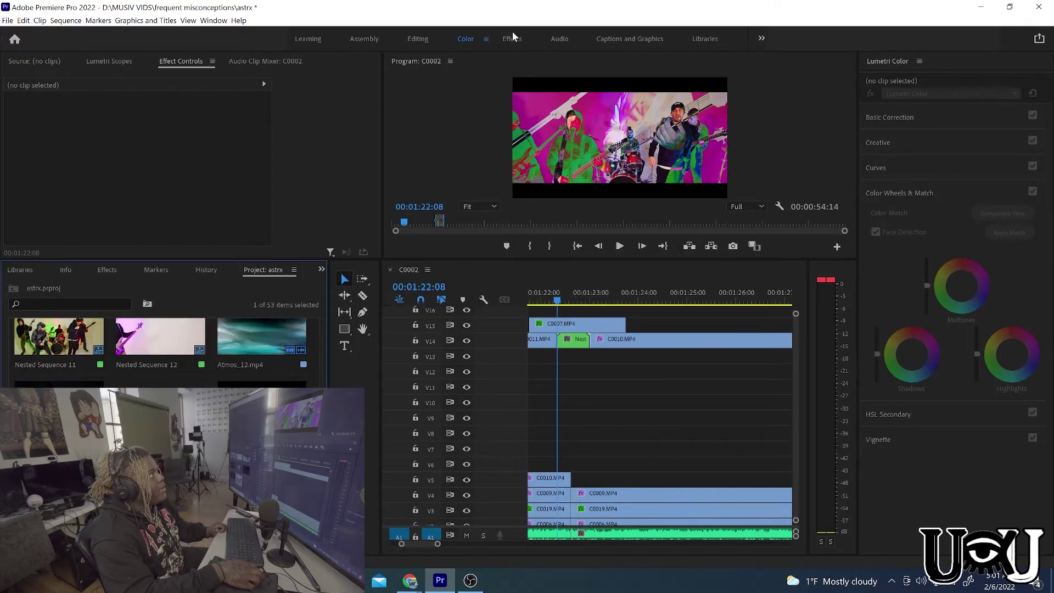
# - Switch to the Effects workspace and apply the Transition 07 preset from Shine Transitions to the nested clip on V14
pyautogui.click(512, 39)
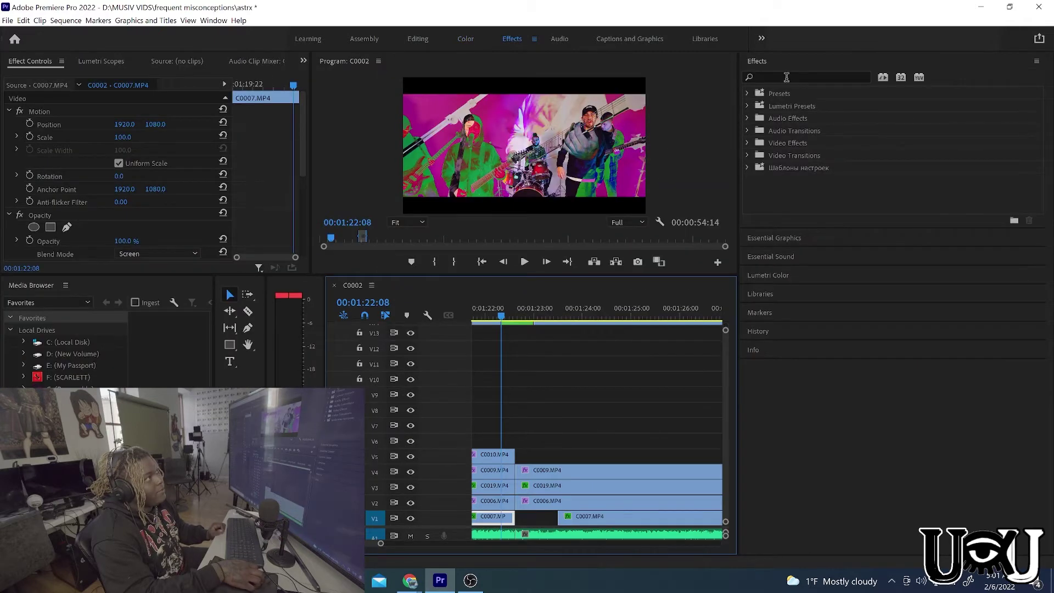
pyautogui.click(747, 93)
pyautogui.scroll(-1, 834, 291)
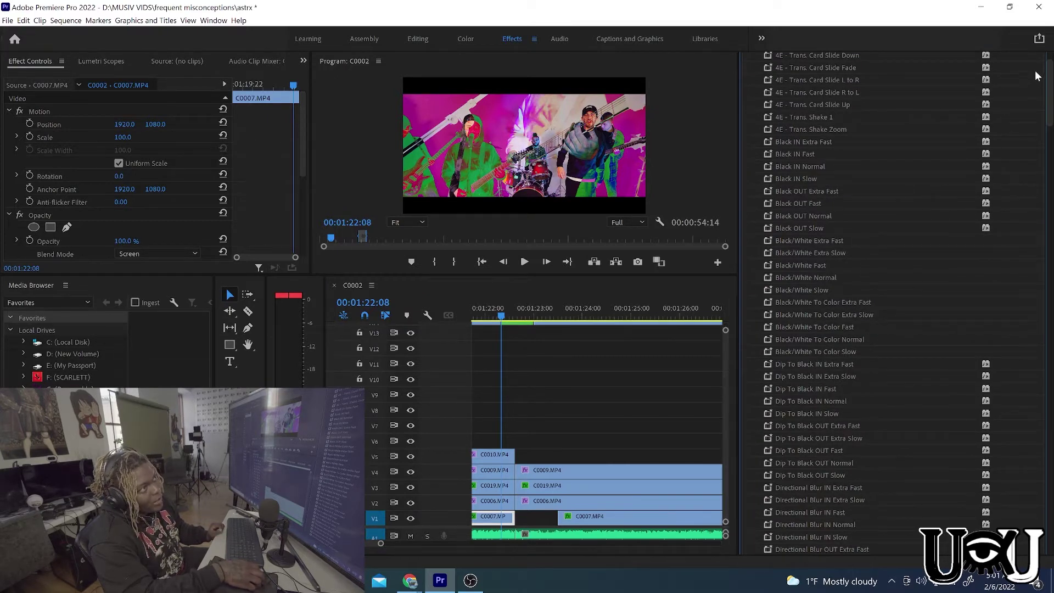
pyautogui.moveTo(1047, 126); pyautogui.dragTo(1023, 527)
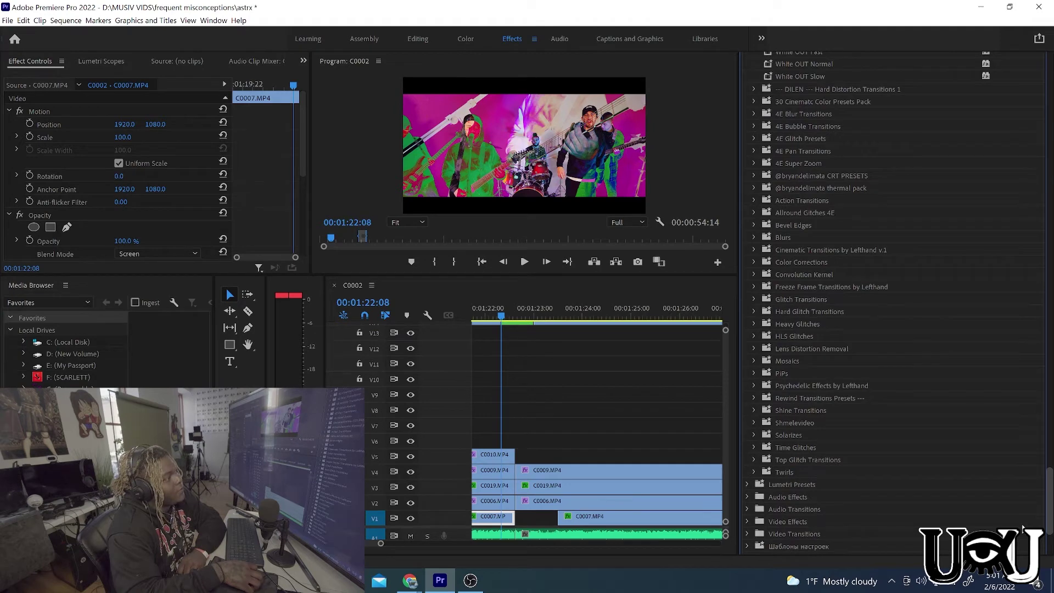
pyautogui.moveTo(1023, 527); pyautogui.dragTo(1023, 526)
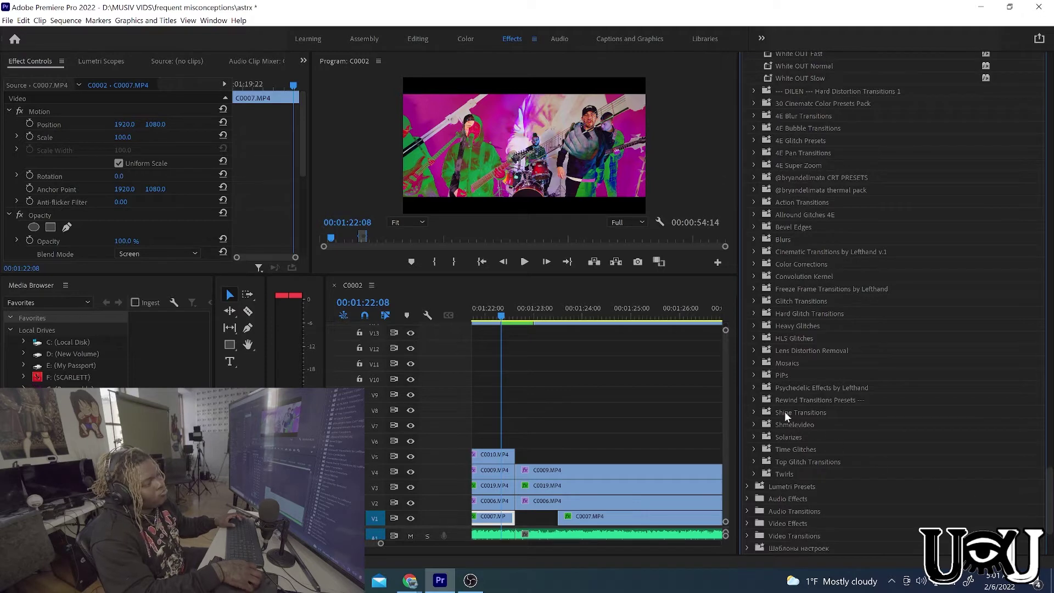
pyautogui.click(752, 412)
pyautogui.scroll(-1, 812, 417)
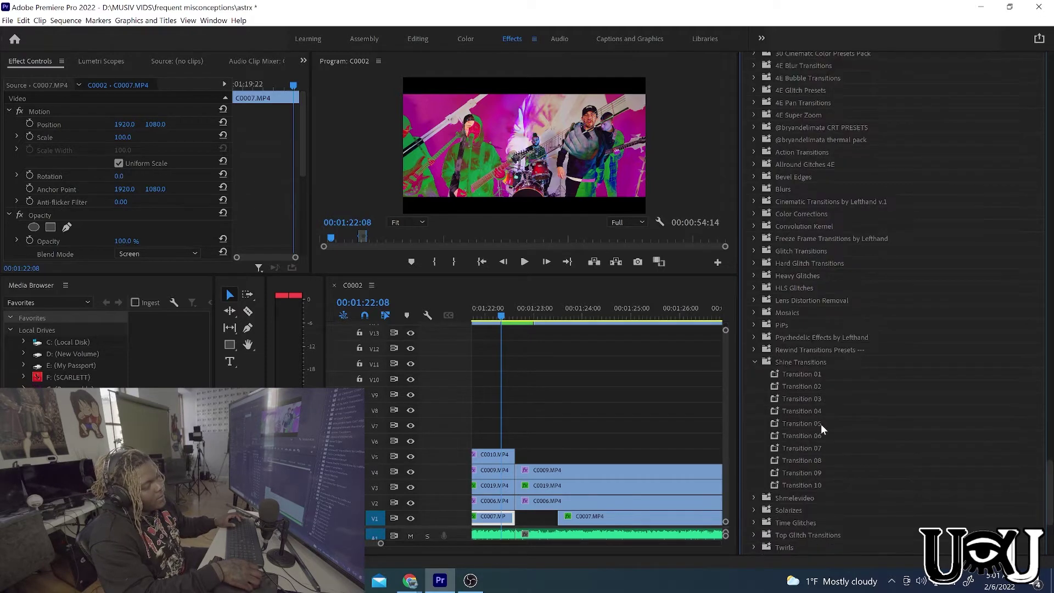
pyautogui.moveTo(815, 446); pyautogui.dragTo(535, 321)
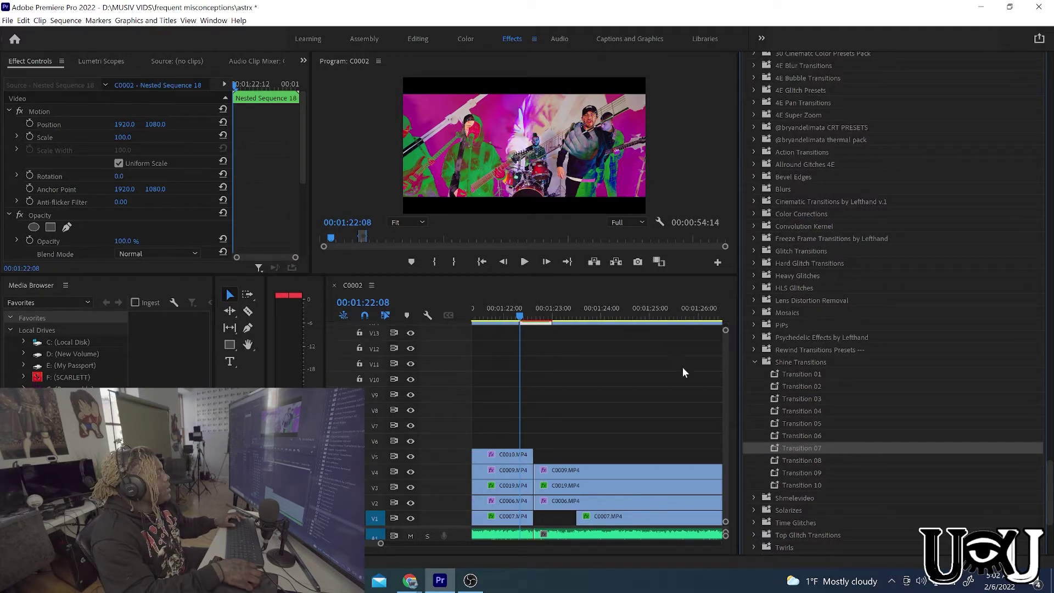
# - Preview the transition on the nested clip from 00:01:22:00
pyautogui.scroll(5, 725, 371)
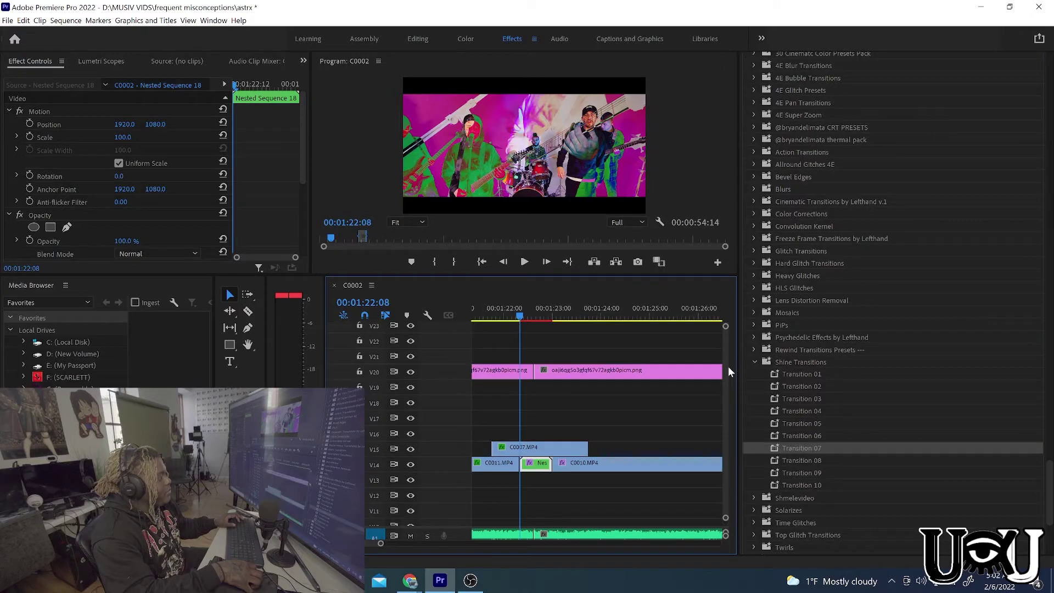
pyautogui.click(505, 316)
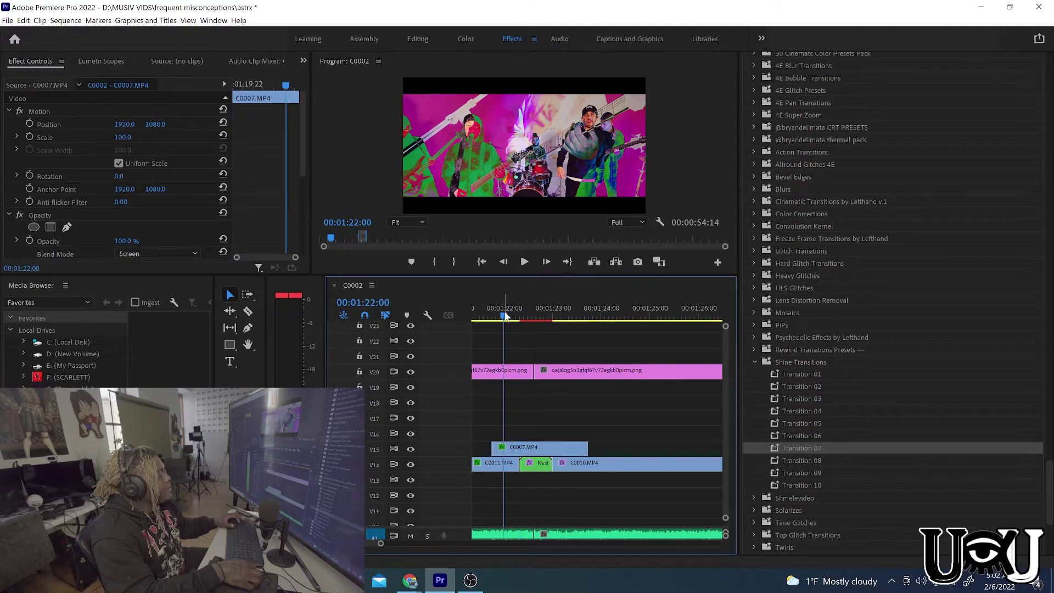
pyautogui.press('space')
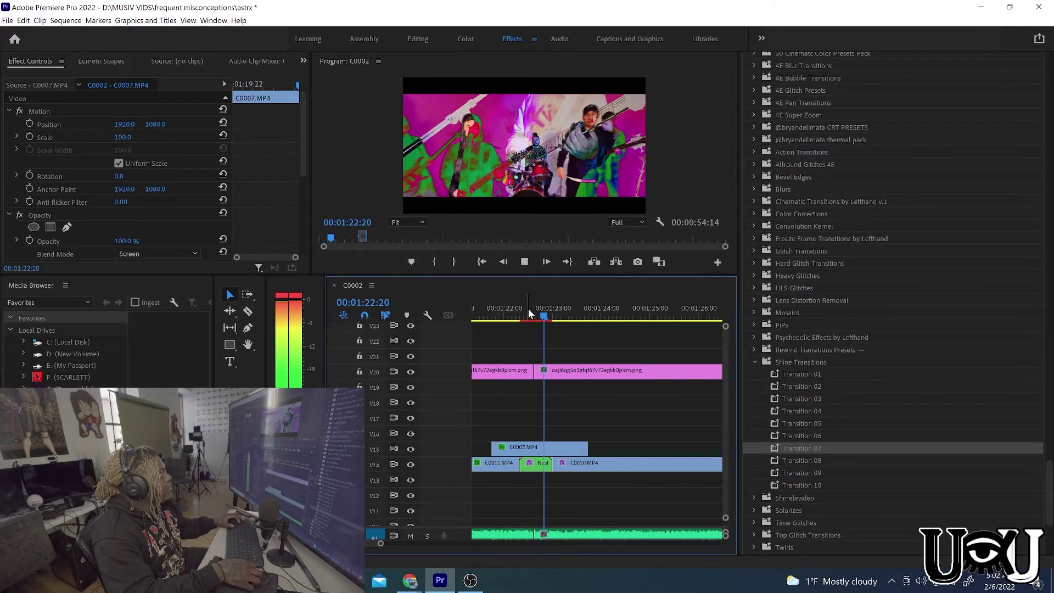
pyautogui.press('space')
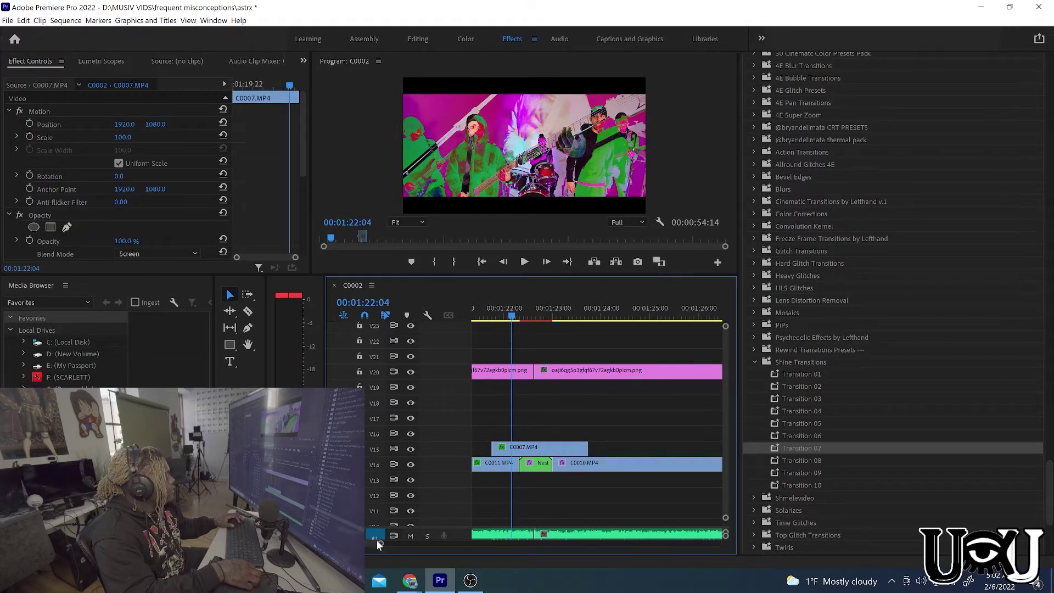
# - Mark a sequence range with the In point at 00:01:06:03 and the Out point at 00:01:28:05
pyautogui.press('-')
pyautogui.press('-')
pyautogui.press('-')
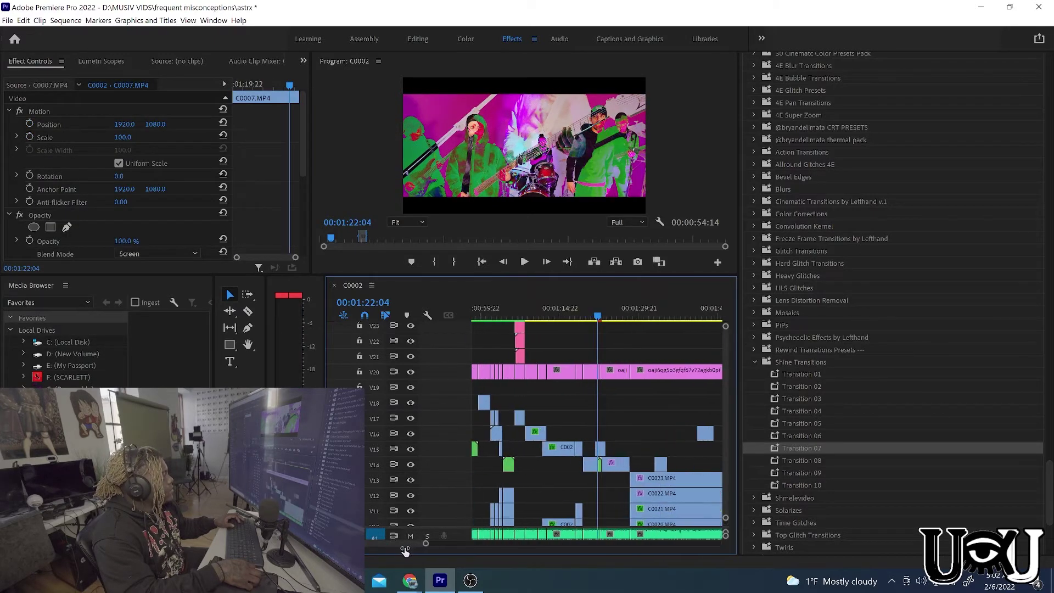
pyautogui.click(515, 308)
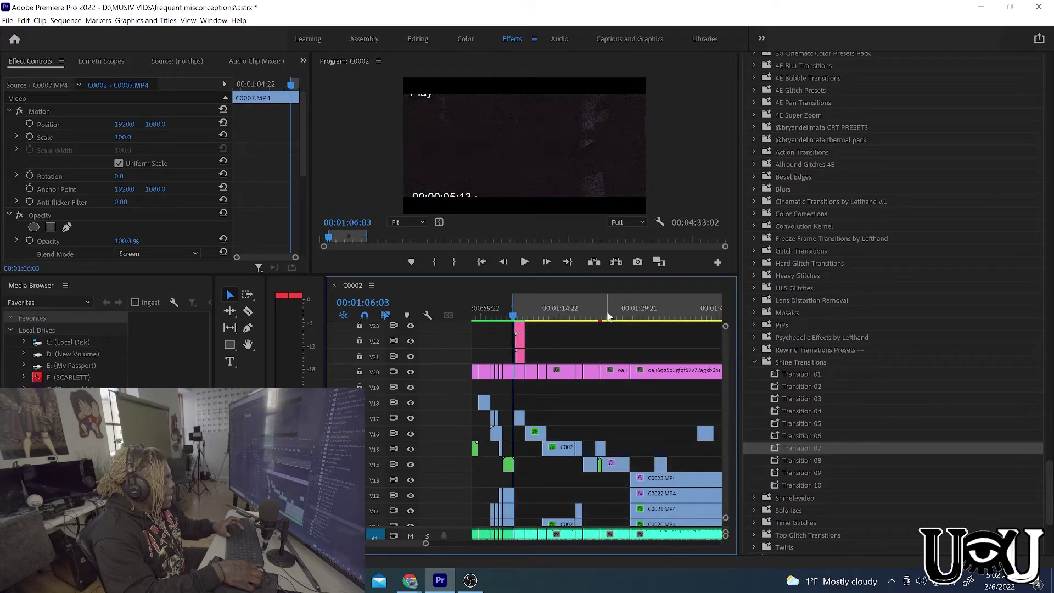
pyautogui.click(631, 316)
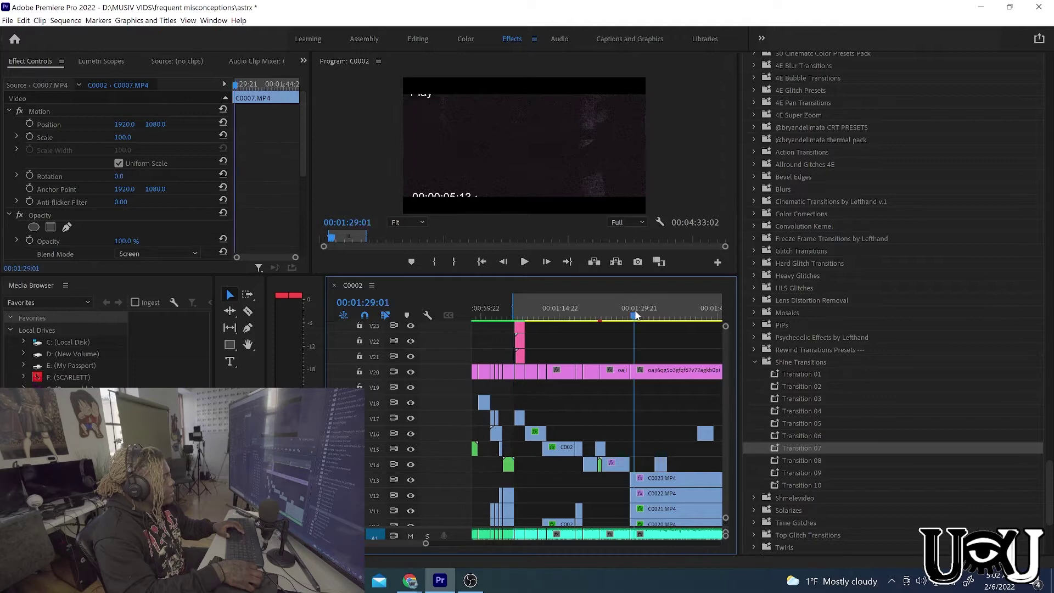
pyautogui.moveTo(631, 316); pyautogui.dragTo(629, 317)
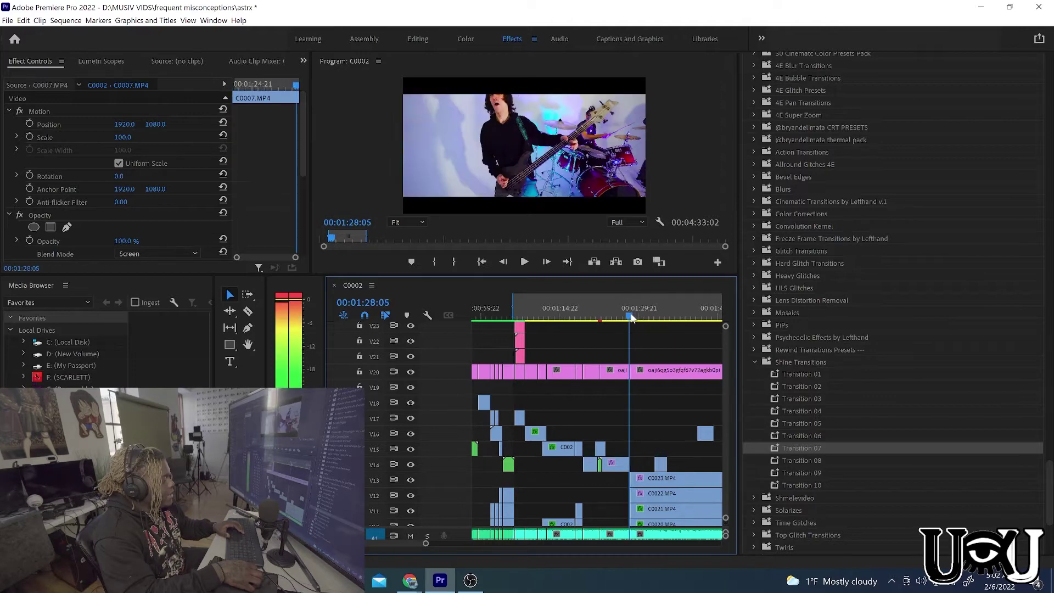
pyautogui.press('o')
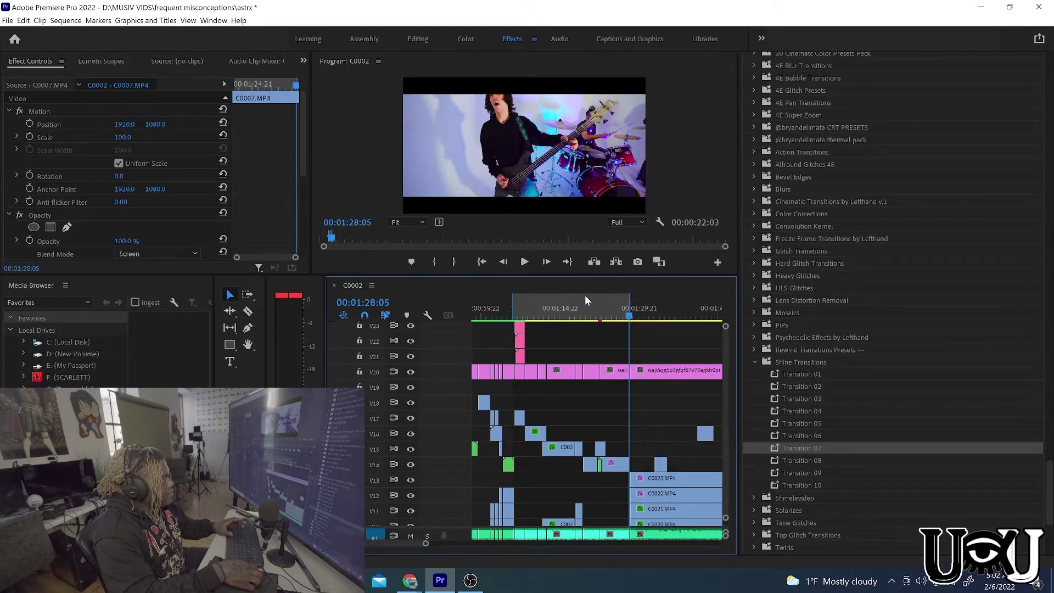
# - Render the marked In to Out range of the sequence and play it back from 00:01:08:23
pyautogui.click(66, 21)
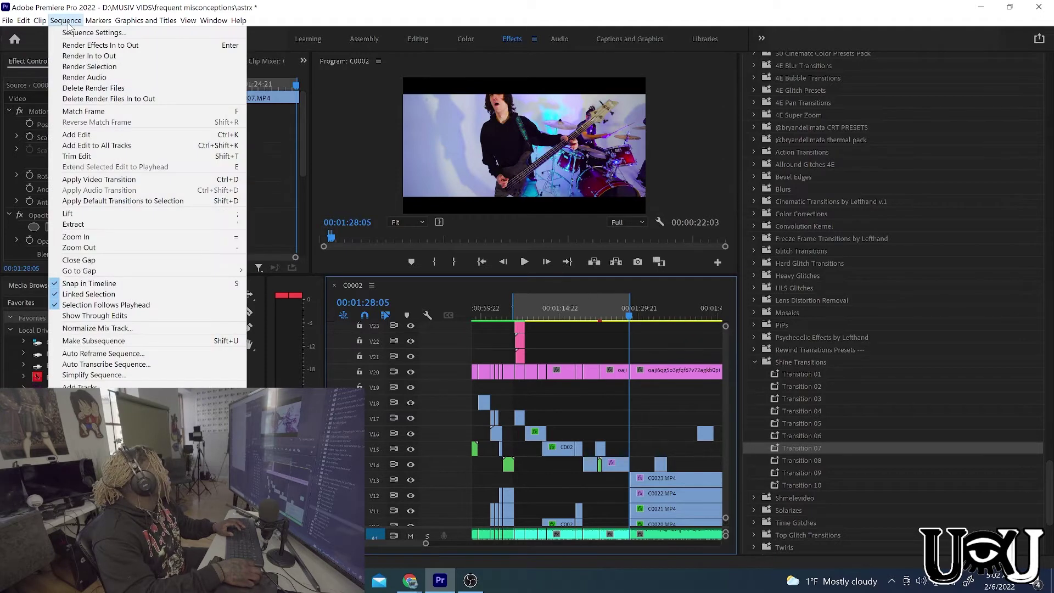
pyautogui.click(108, 57)
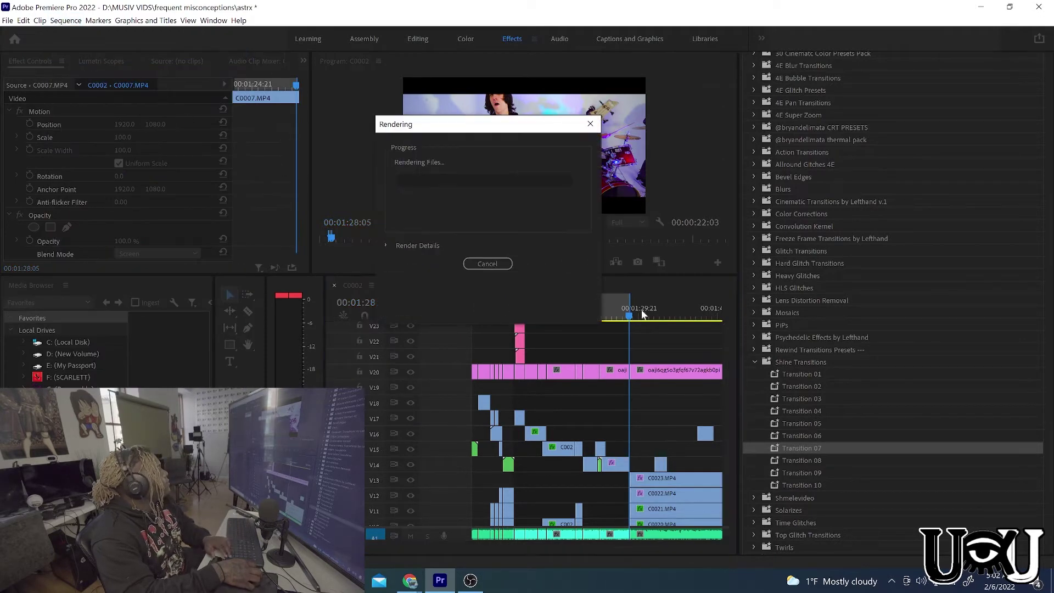
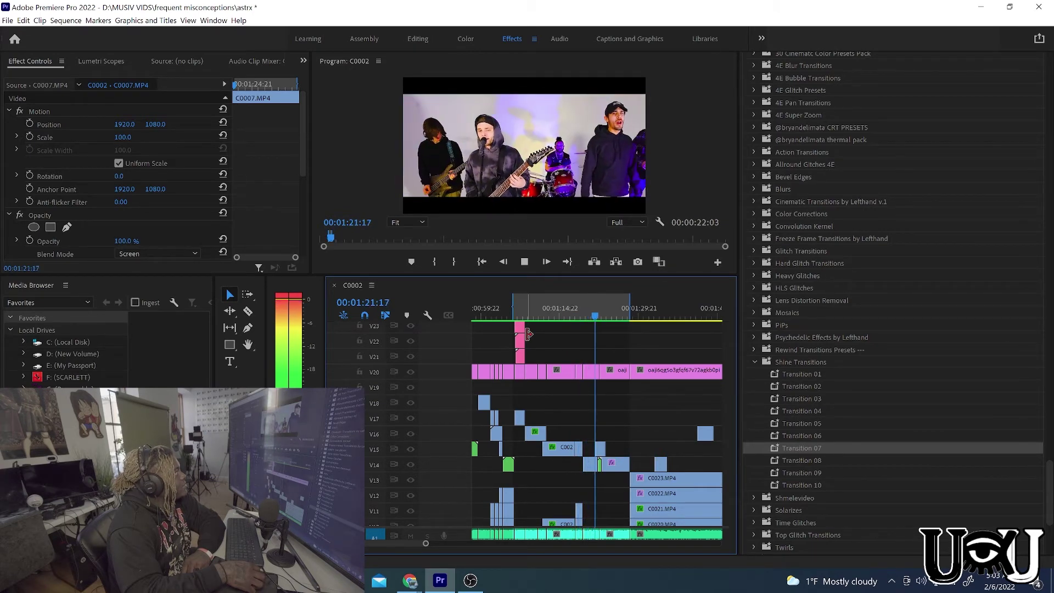
pyautogui.click(563, 316)
pyautogui.click(524, 315)
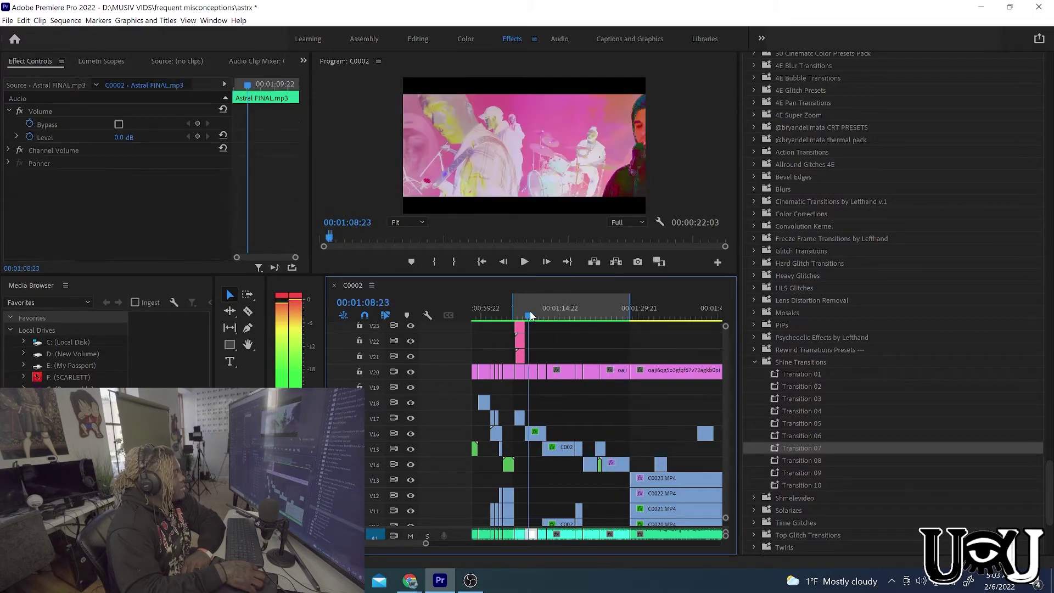
pyautogui.click(524, 262)
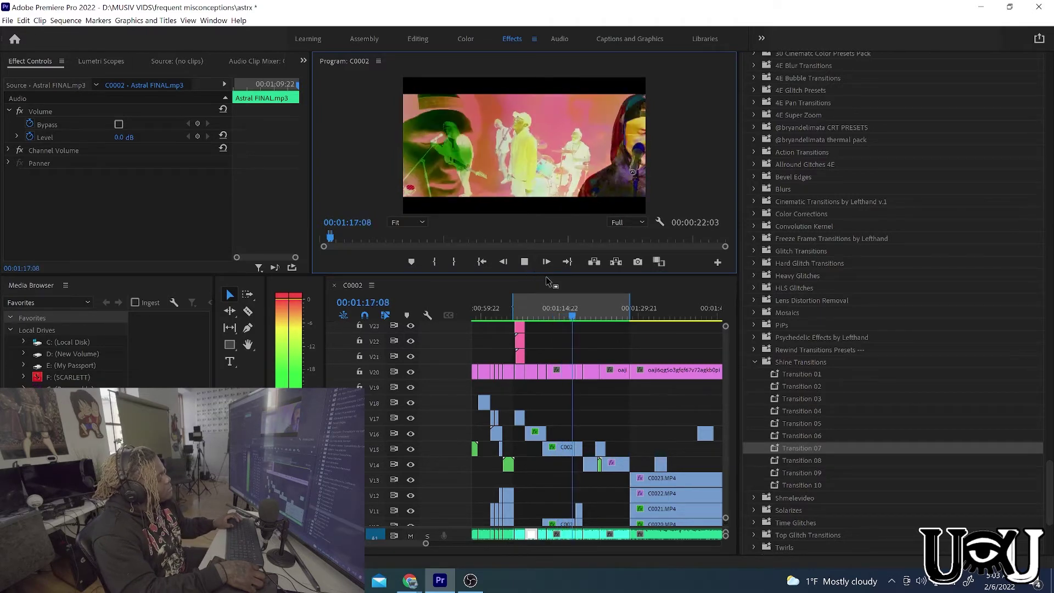
# - Place the playhead at 00:01:15:05 and look over the clips stacked on the video tracks
pyautogui.click(566, 318)
pyautogui.moveTo(567, 318); pyautogui.dragTo(561, 318)
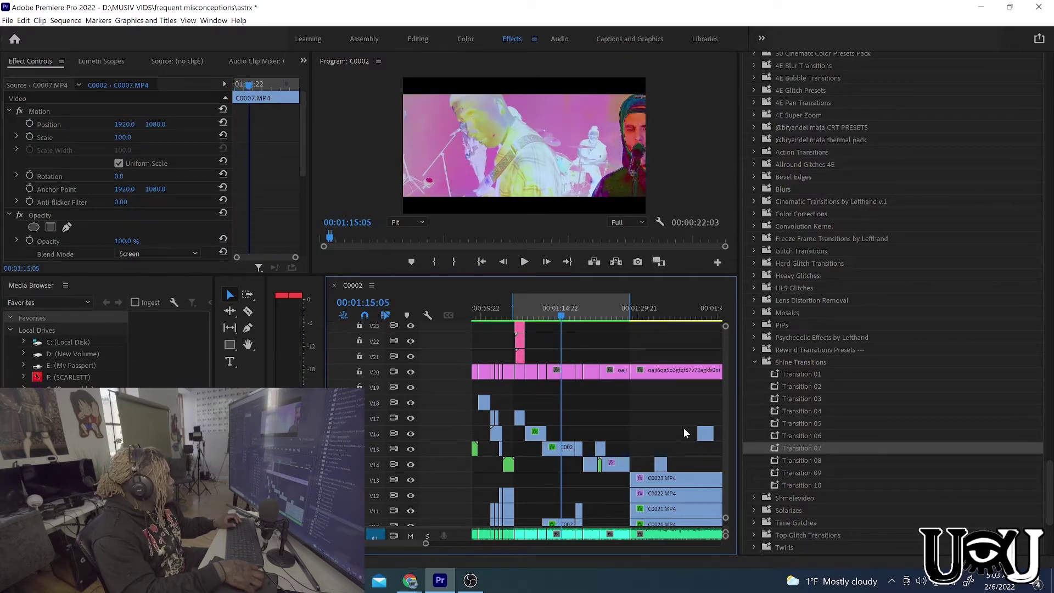
pyautogui.scroll(-5, 725, 388)
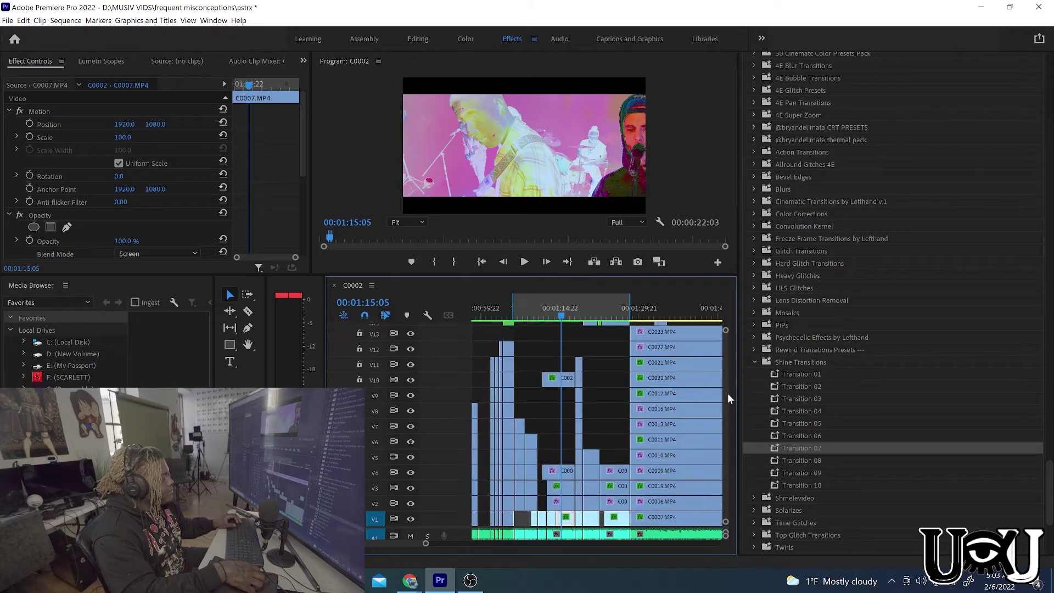
pyautogui.scroll(5, 730, 394)
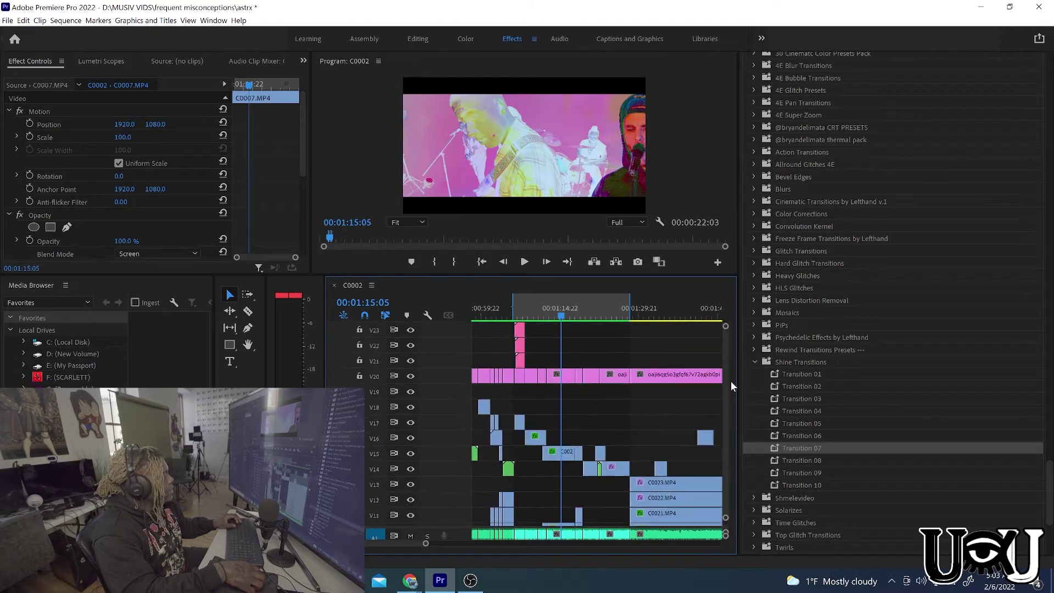
pyautogui.scroll(-3, 732, 389)
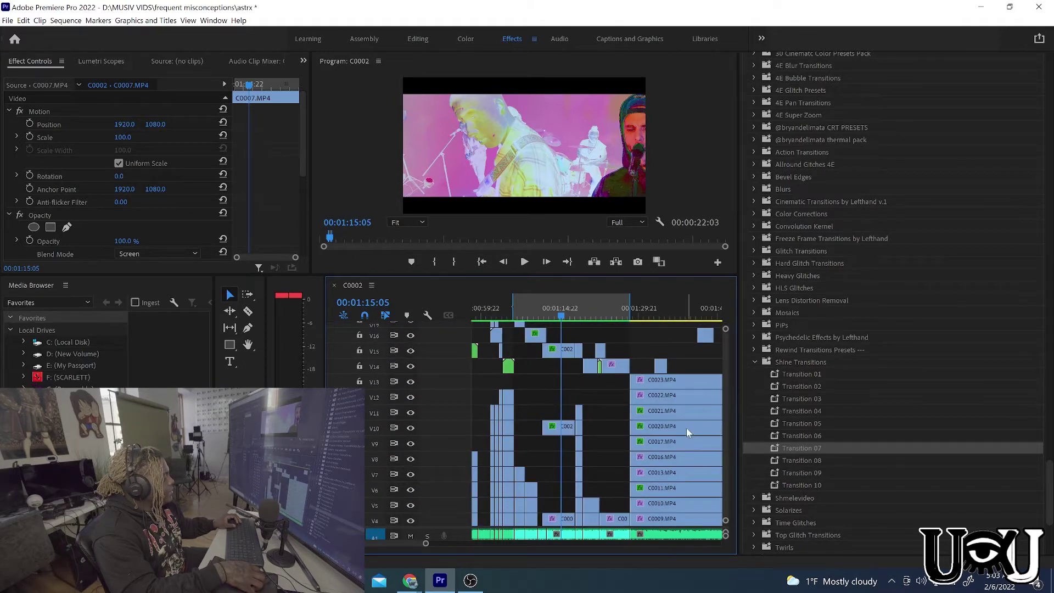
# - Switch to File Explorer and open the video assests folder on My Passport (E:) to browse its packs
pyautogui.moveTo(348, 581)
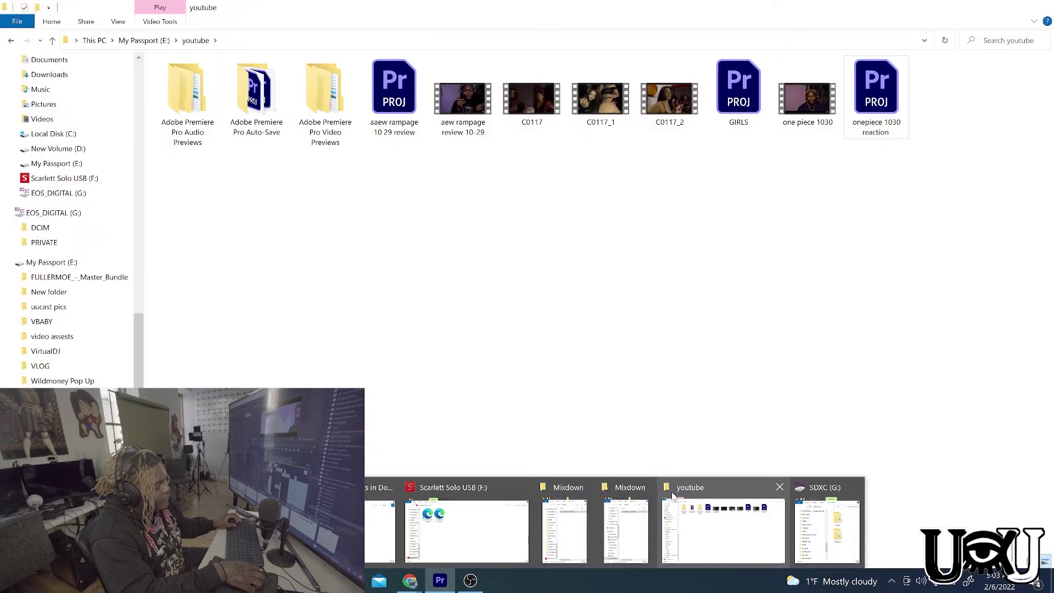
pyautogui.moveTo(607, 512)
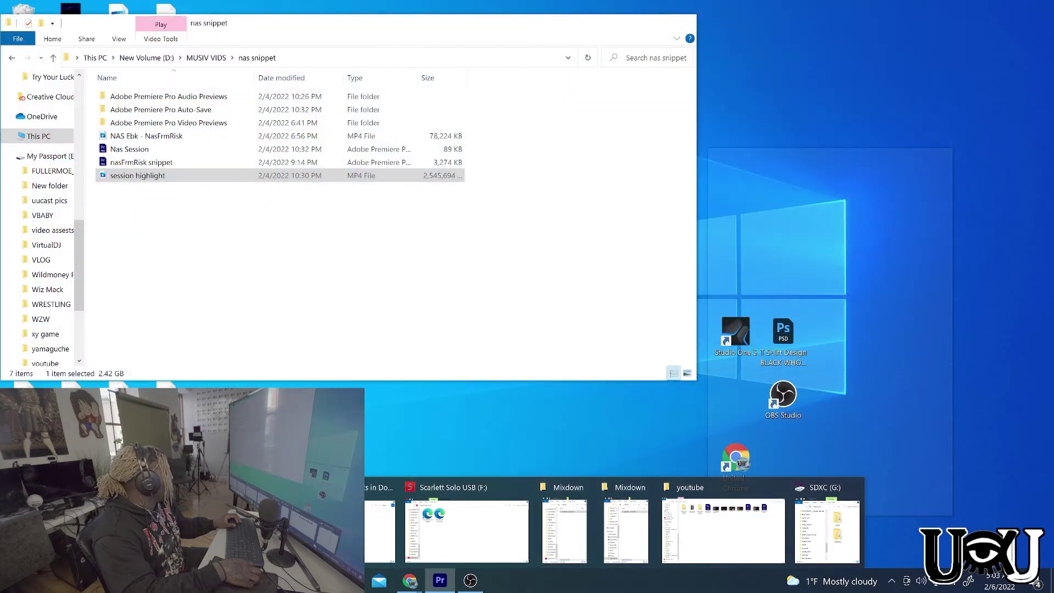
pyautogui.click(203, 530)
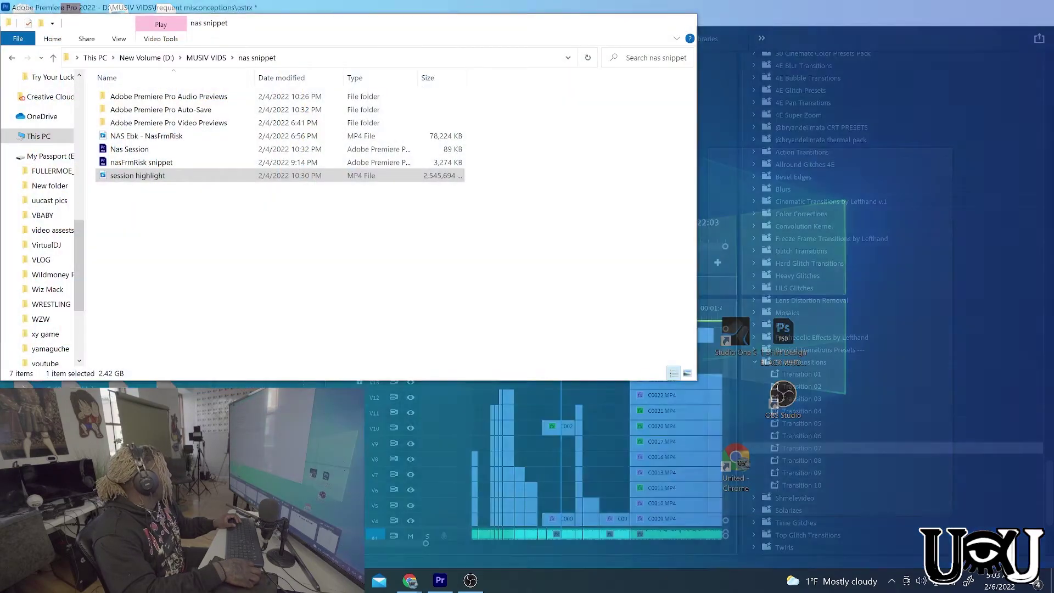
pyautogui.scroll(-1, 52, 110)
pyautogui.click(53, 103)
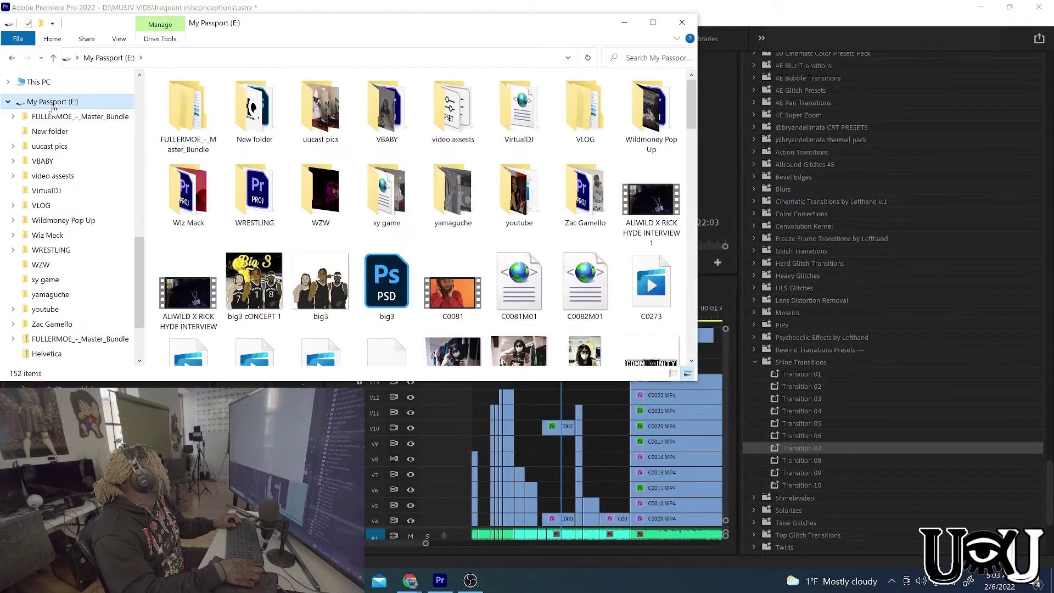
pyautogui.click(449, 130)
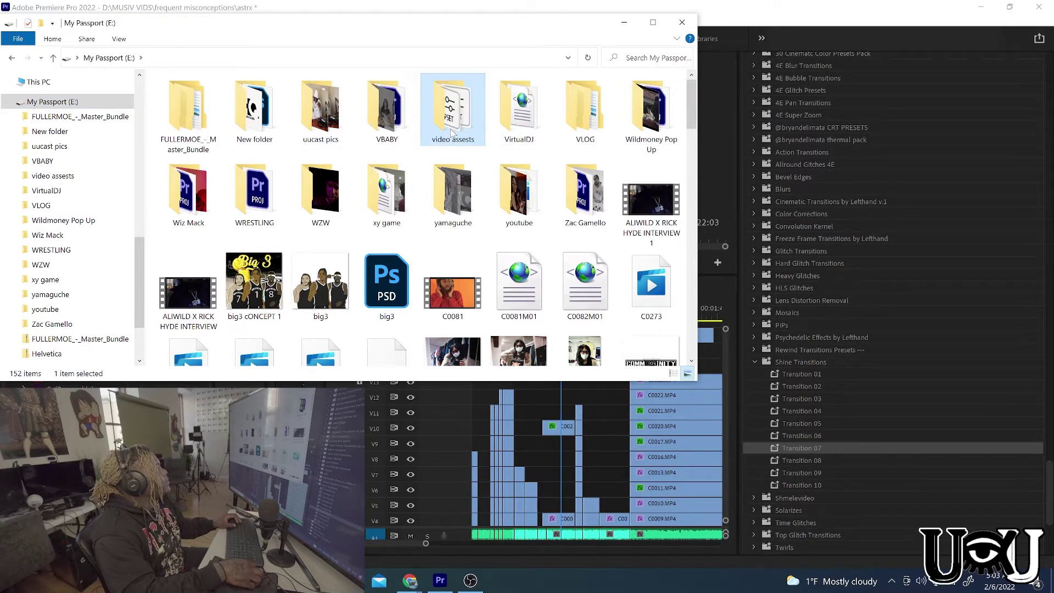
pyautogui.doubleClick(451, 133)
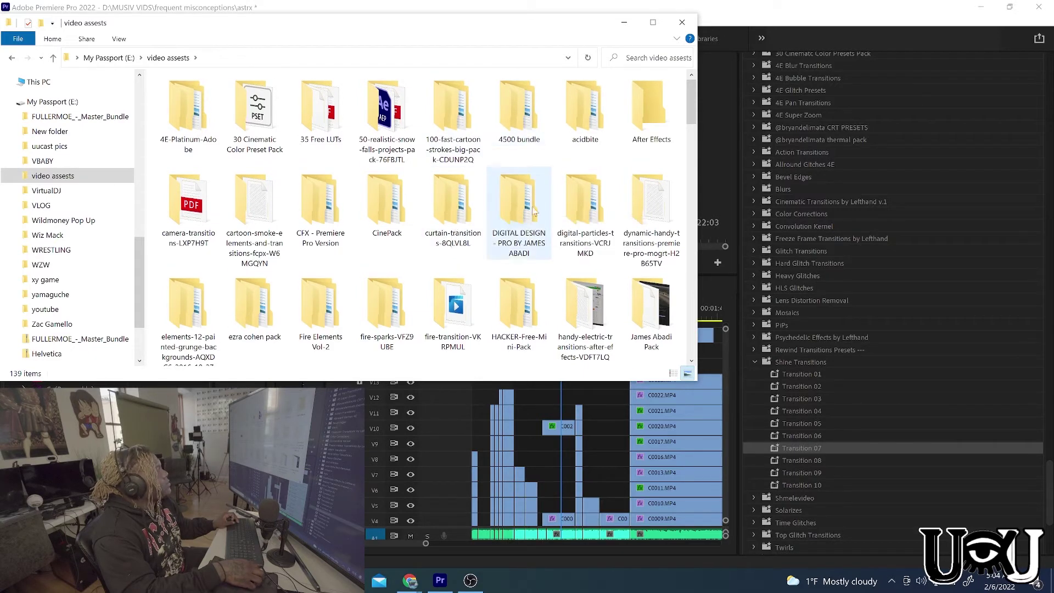
pyautogui.scroll(-5, 577, 242)
# - Add EXPERIMENTAL-24 from the Retro video editors pack's 4K folder to V8, spanning 00:01:08:09 to 00:01:17:20, and preview it
pyautogui.click(330, 580)
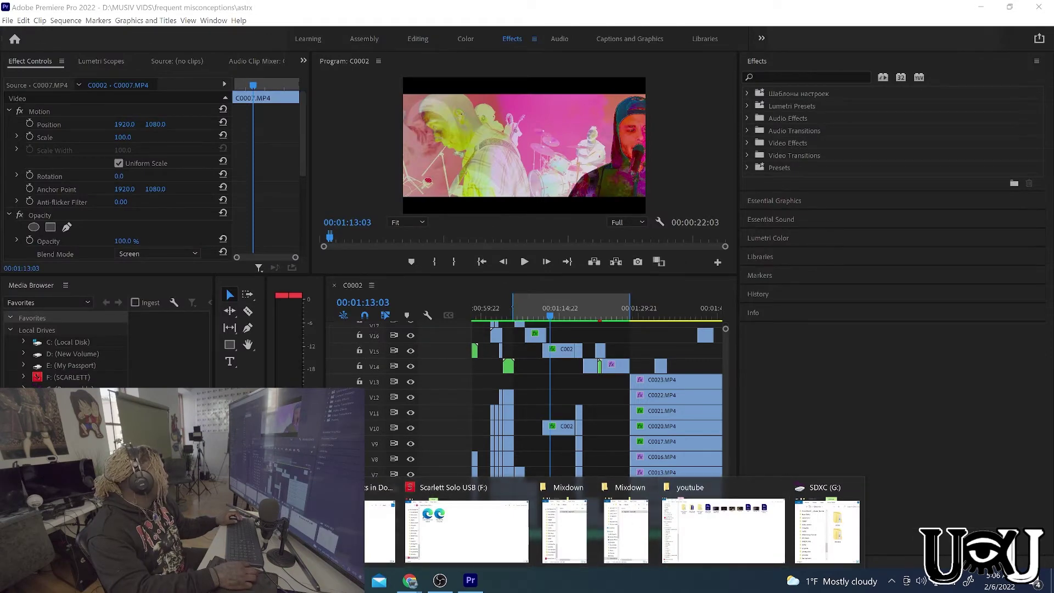
pyautogui.click(380, 529)
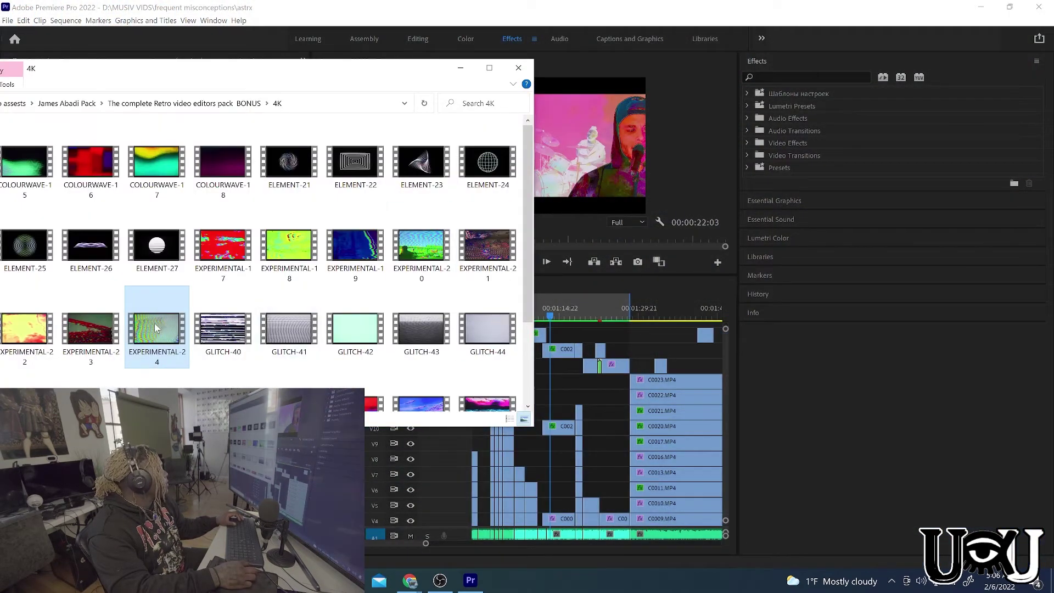
pyautogui.moveTo(154, 324); pyautogui.dragTo(553, 460)
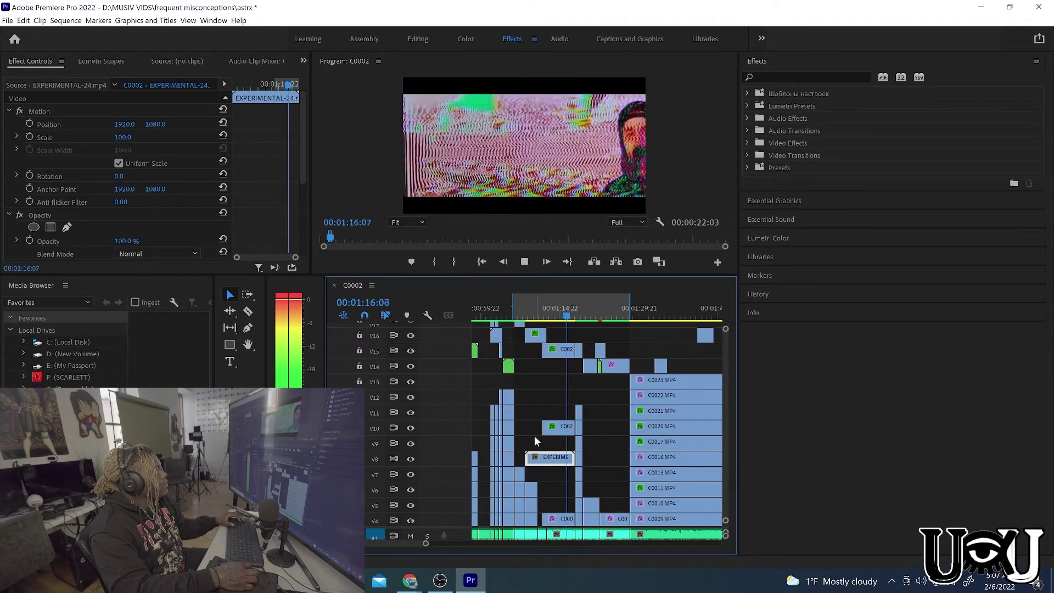
pyautogui.press('space')
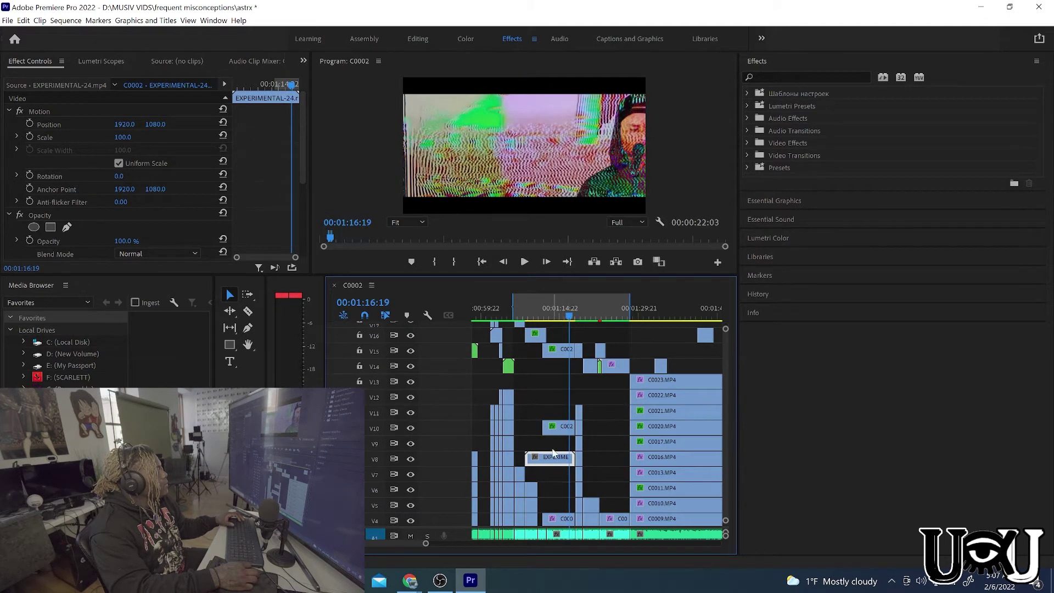
# - Try the Screen blend mode on the EXPERIMENTAL-24 clip on V8 and play the result
pyautogui.click(171, 253)
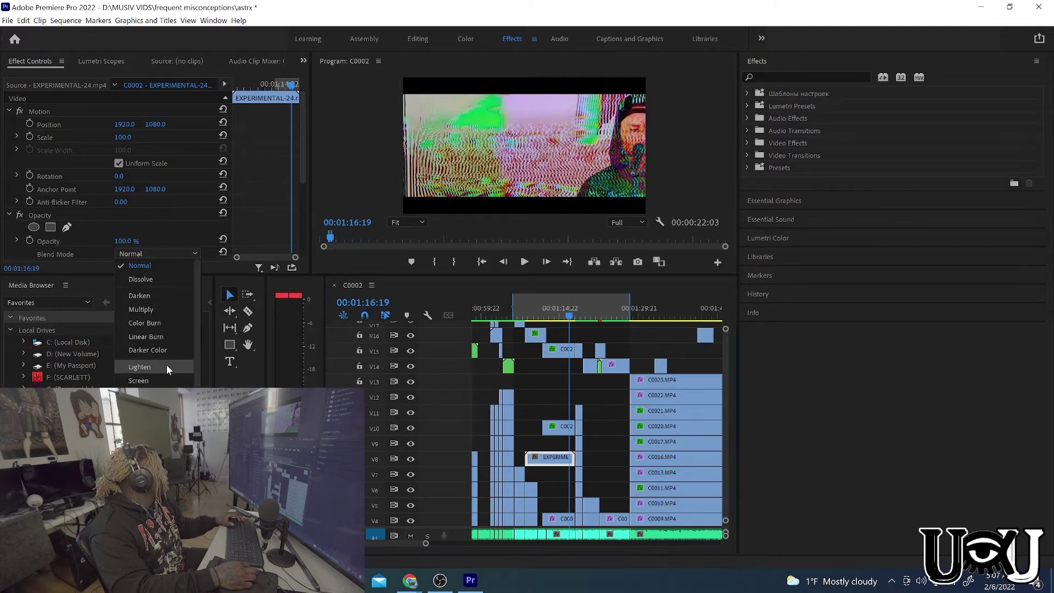
pyautogui.click(184, 377)
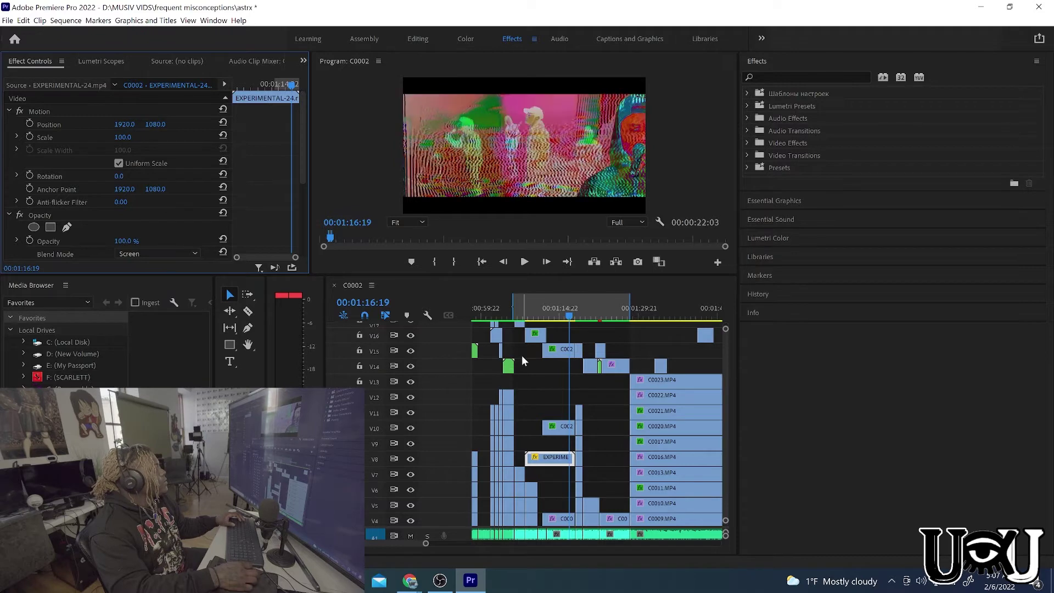
pyautogui.press('space')
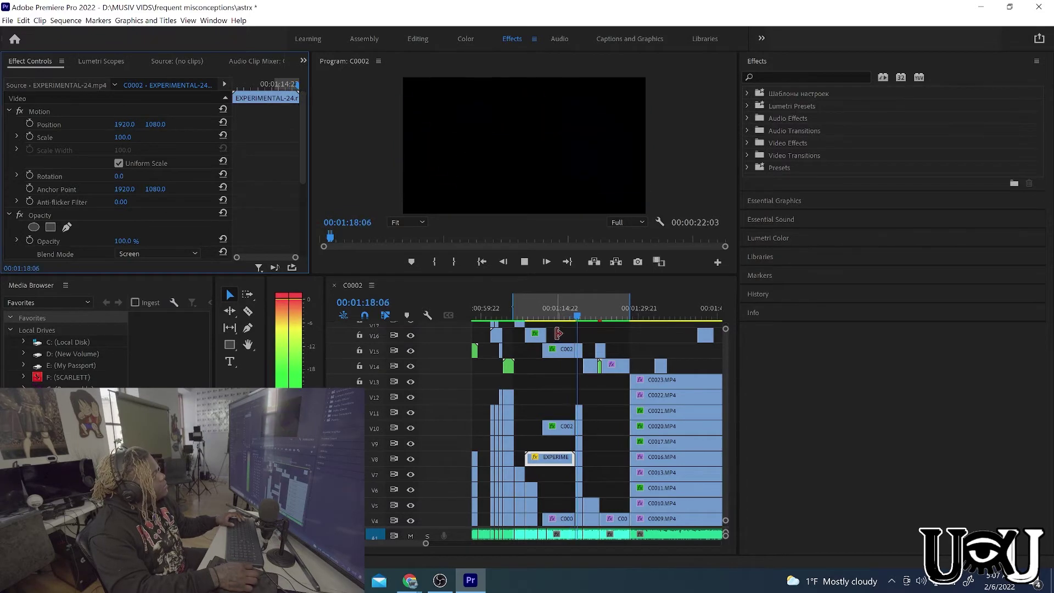
# - Replay the Screen-blended section from 00:01:11:13 and move the playhead back to 00:01:15:16
pyautogui.click(543, 313)
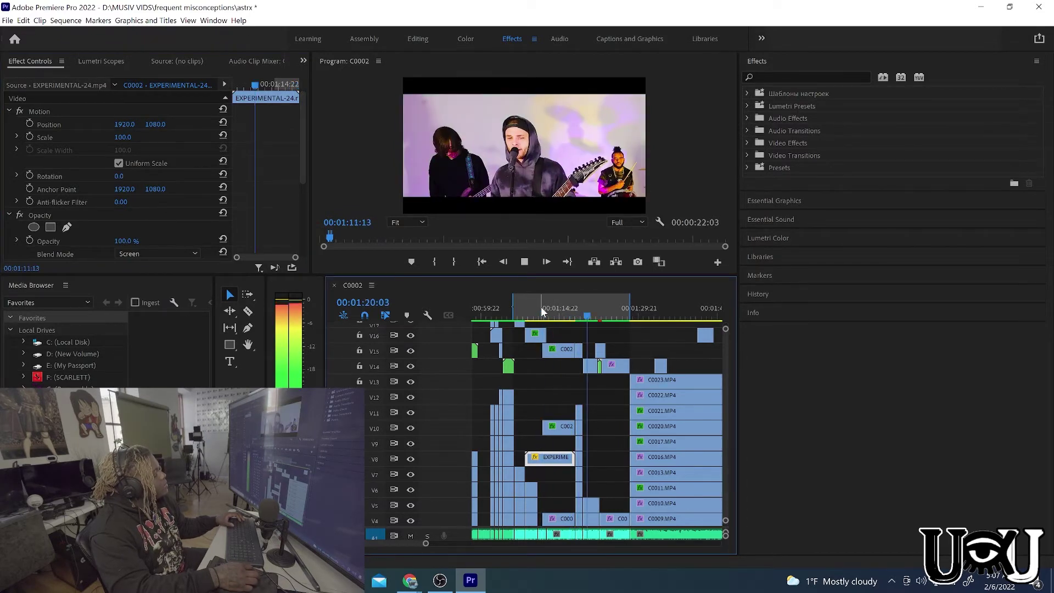
pyautogui.click(541, 307)
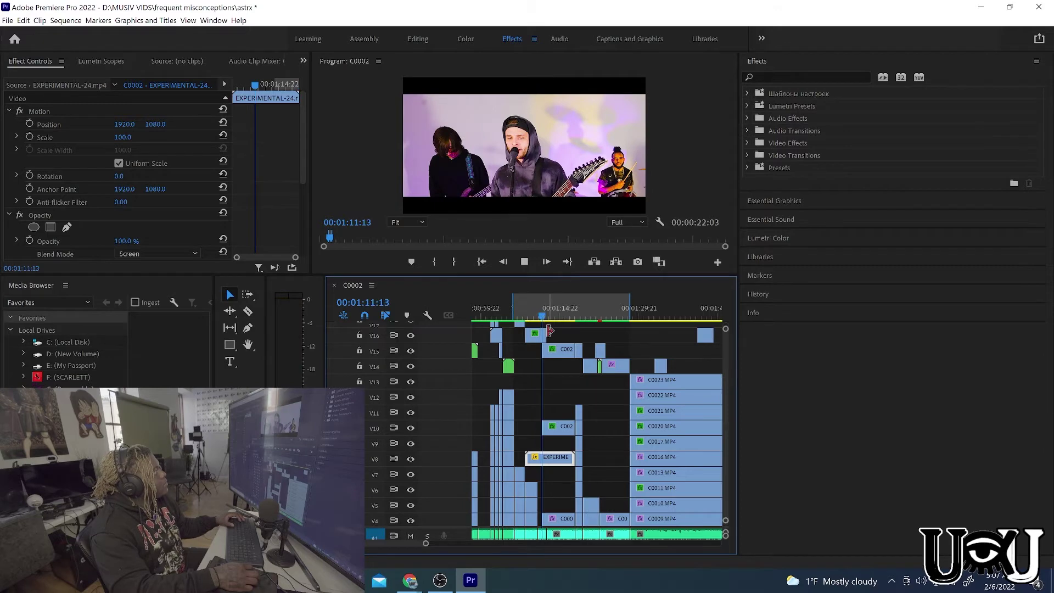
pyautogui.press('space')
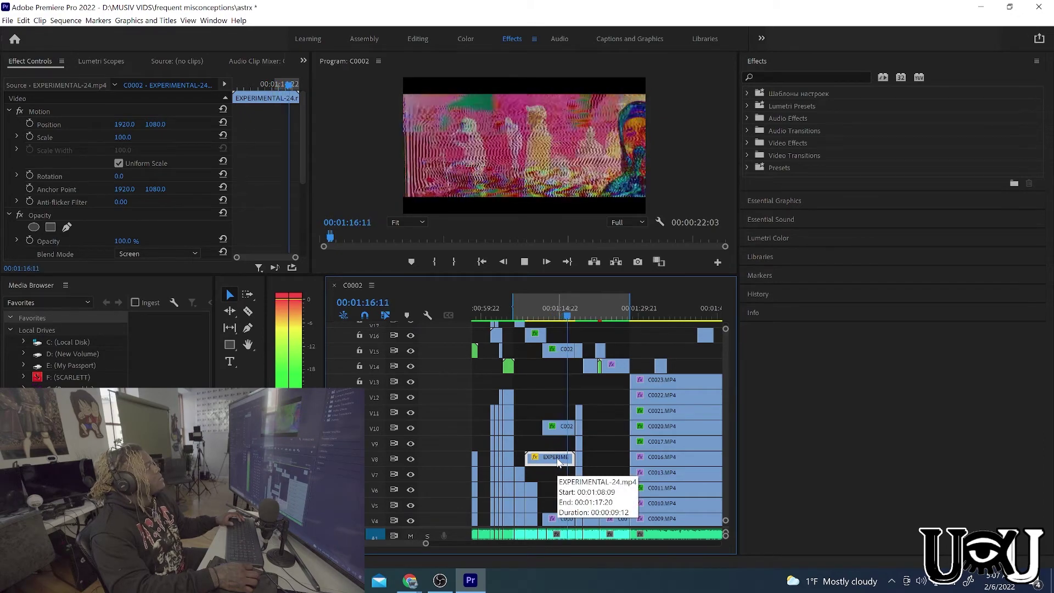
pyautogui.press('space')
pyautogui.moveTo(571, 306)
pyautogui.mouseDown()
pyautogui.moveTo(550, 308)
pyautogui.moveTo(565, 314)
pyautogui.mouseUp()
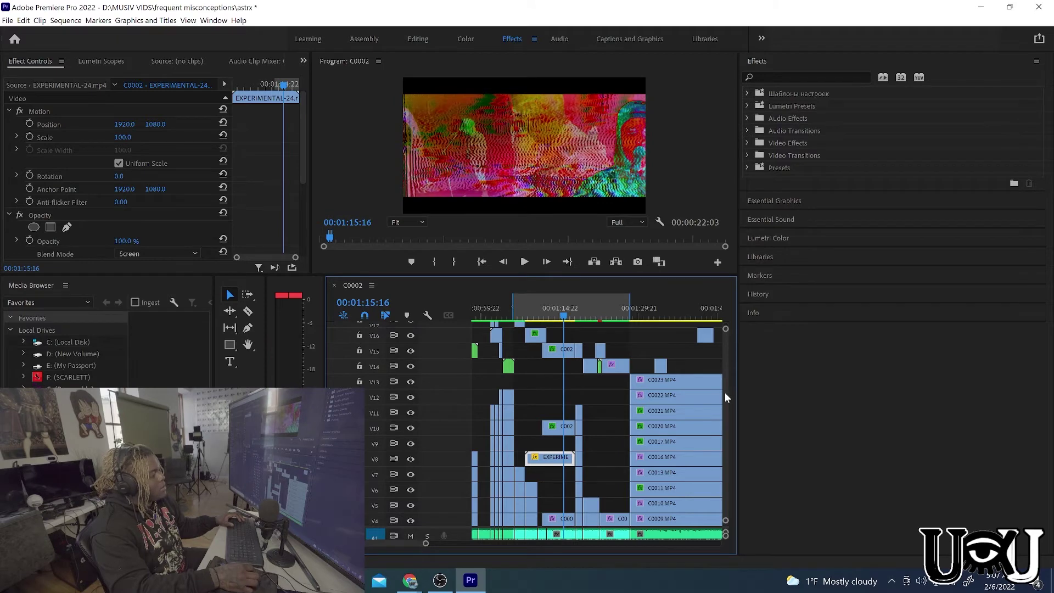
# - Set the blend mode of the EXPERIMENTAL-24 clip to Color Dodge and preview the overlaid section
pyautogui.scroll(-3, 726, 395)
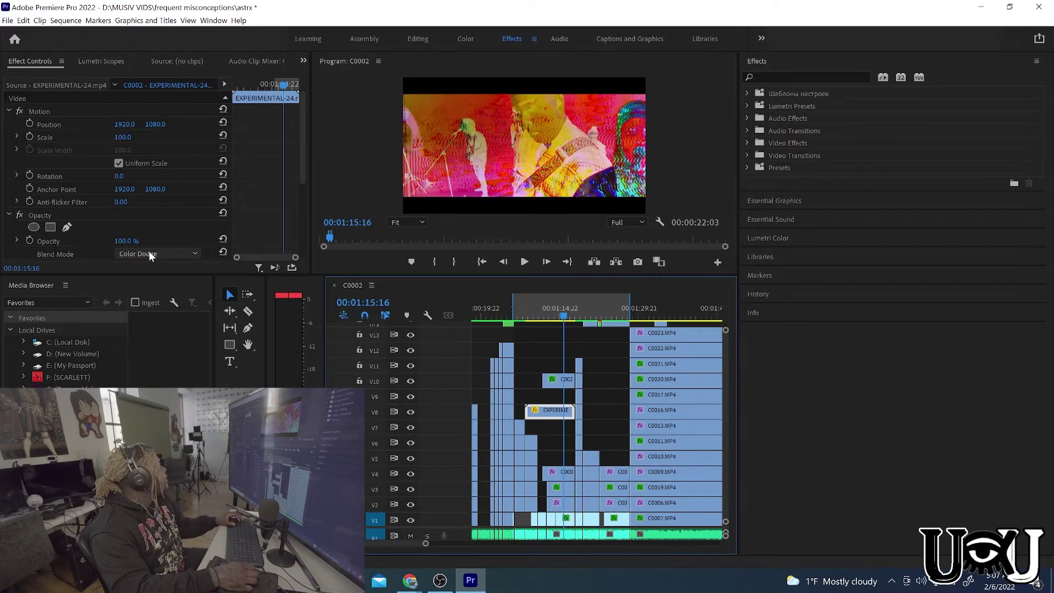
pyautogui.press('space')
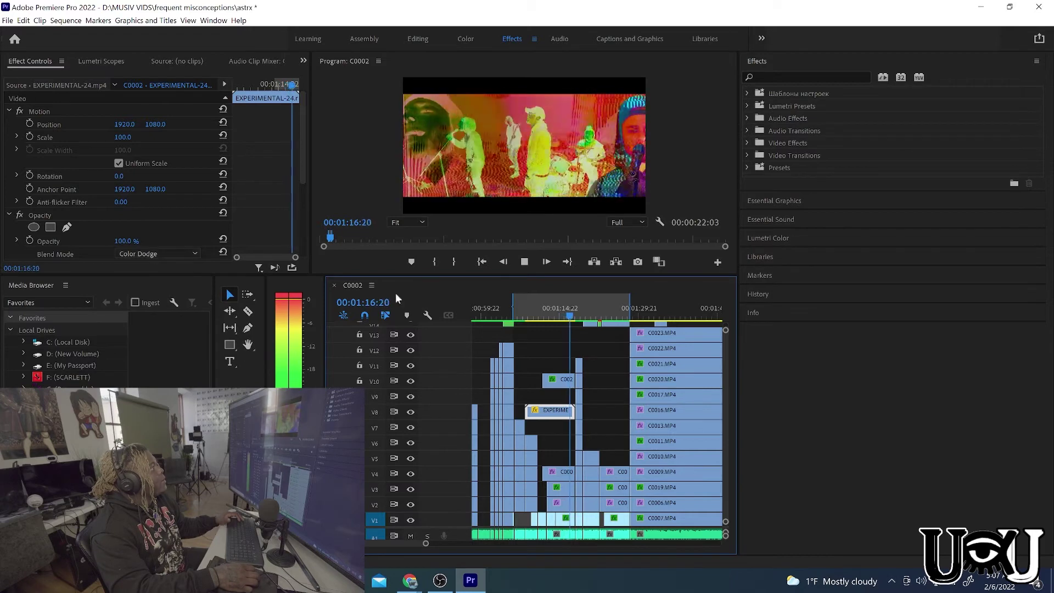
pyautogui.moveTo(548, 317); pyautogui.dragTo(535, 317)
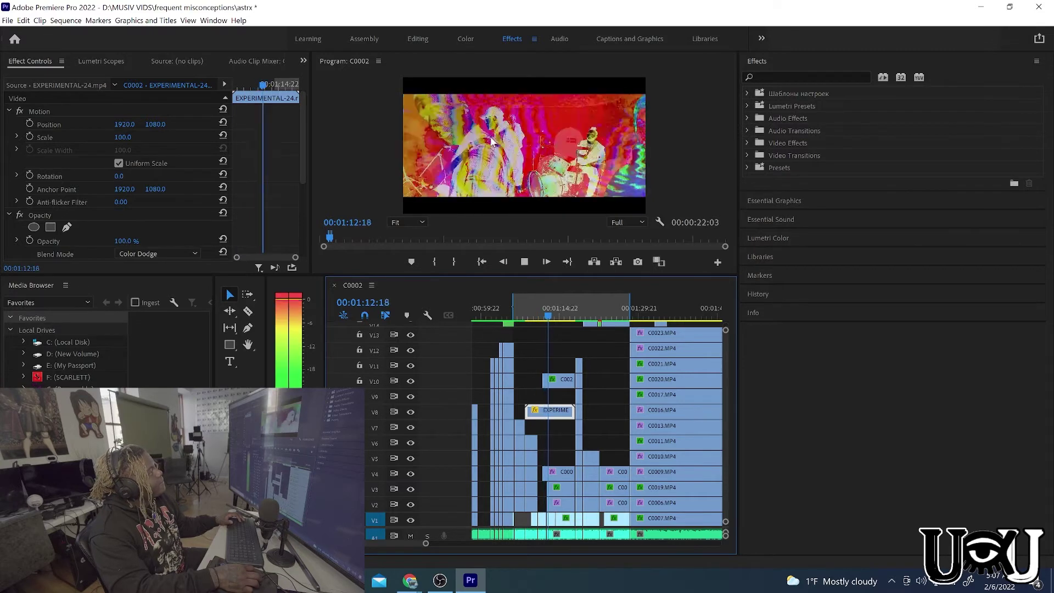
pyautogui.press('space')
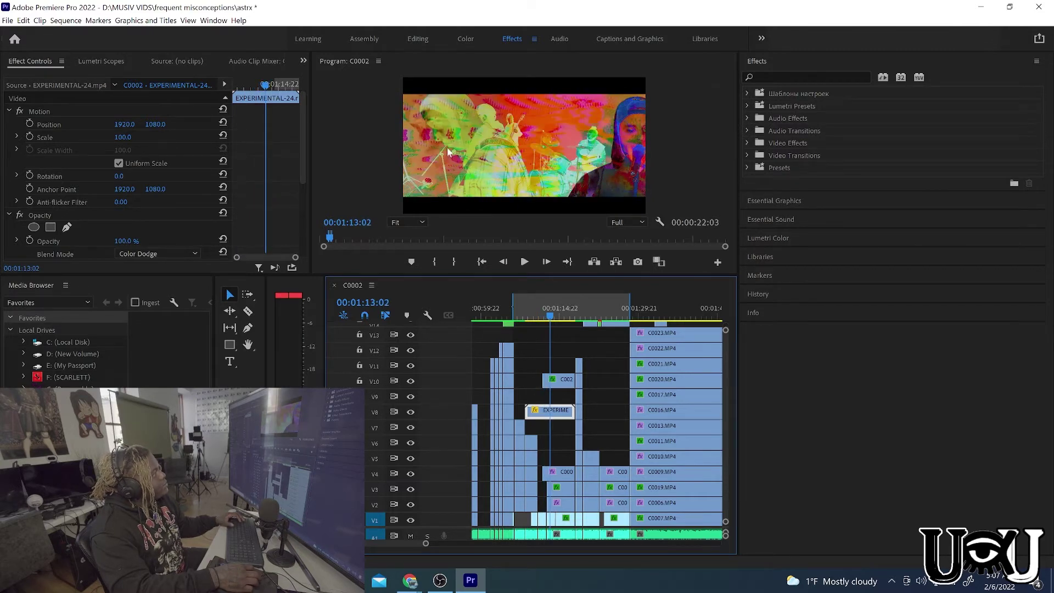
# - Play the Color Dodge section in short bursts from 00:01:13:02, then return the playhead to 00:01:15:07
pyautogui.press('space')
pyautogui.press('space')
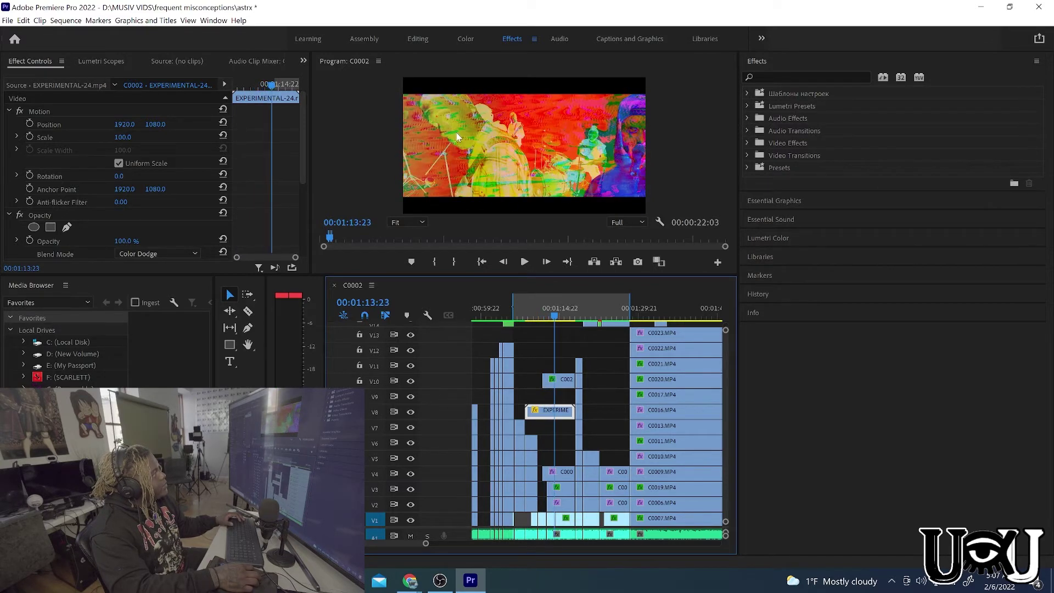
pyautogui.press('space')
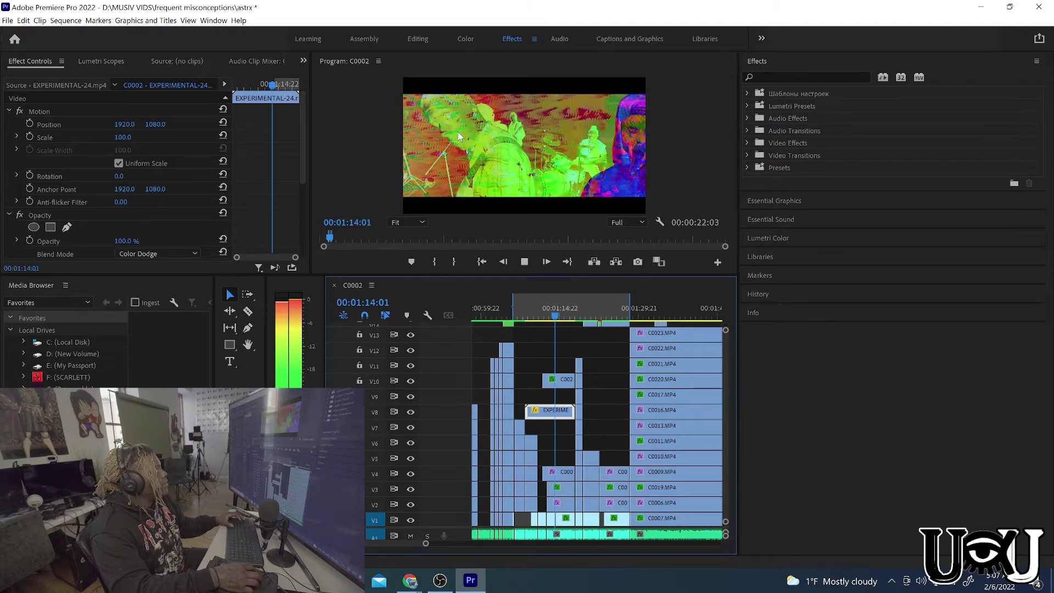
pyautogui.press('space')
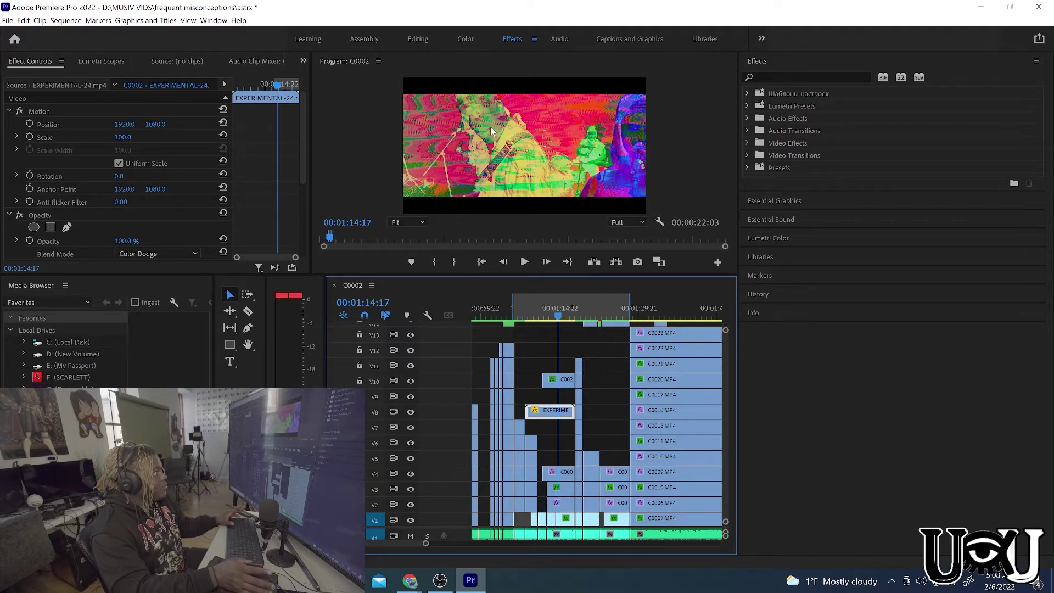
pyautogui.press('space')
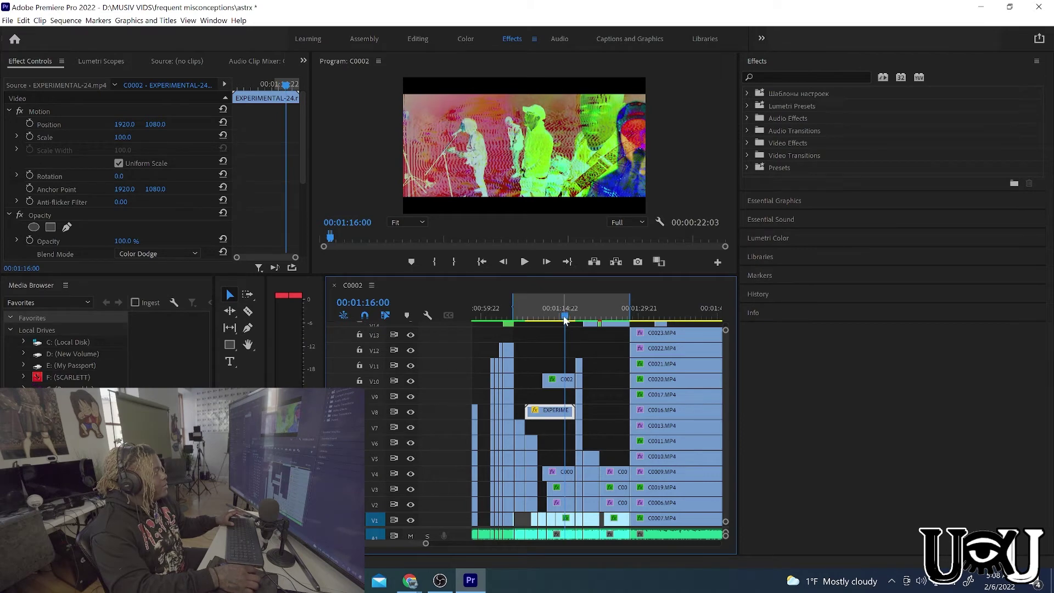
pyautogui.moveTo(564, 321); pyautogui.dragTo(558, 319)
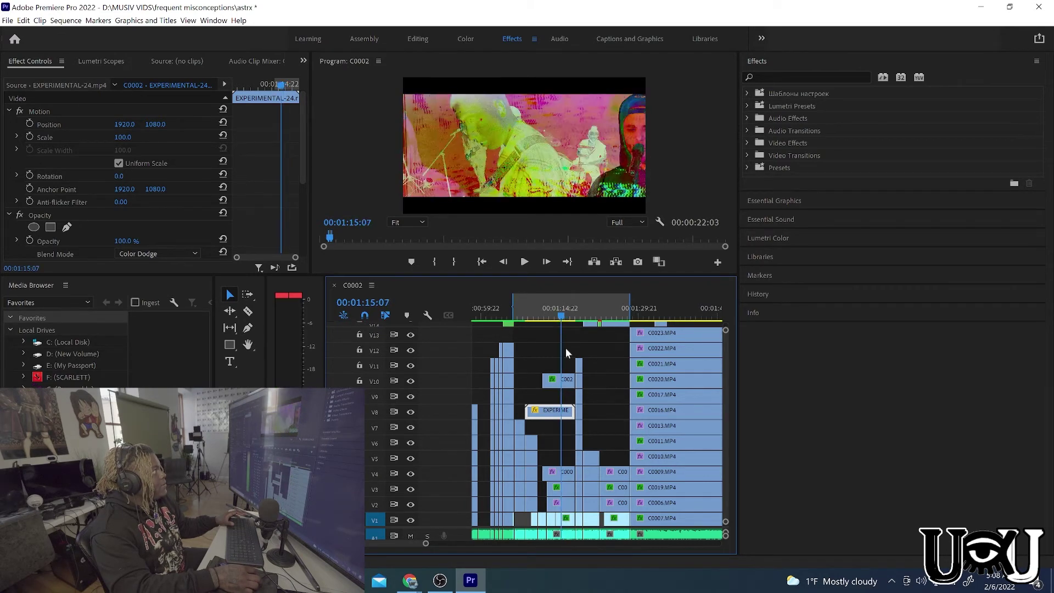
# - Trim the end of the C0009.MP4 clip on V4 back to 00:01:15:07 and replay the section
pyautogui.moveTo(571, 484); pyautogui.dragTo(567, 473)
pyautogui.moveTo(639, 475); pyautogui.dragTo(627, 470)
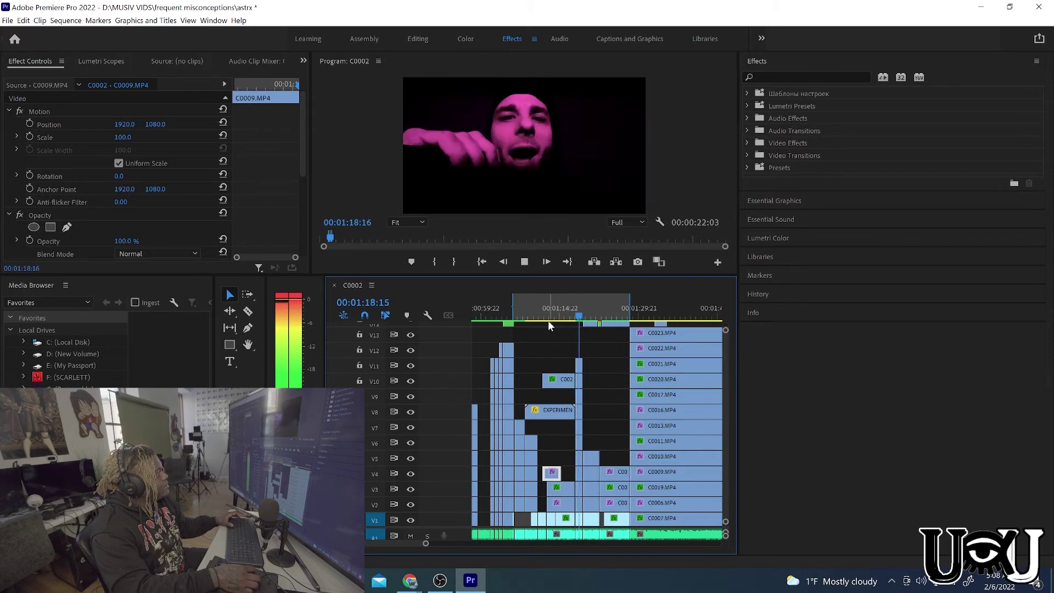
pyautogui.moveTo(549, 324)
pyautogui.mouseDown()
pyautogui.moveTo(548, 305)
pyautogui.moveTo(545, 320)
pyautogui.mouseUp()
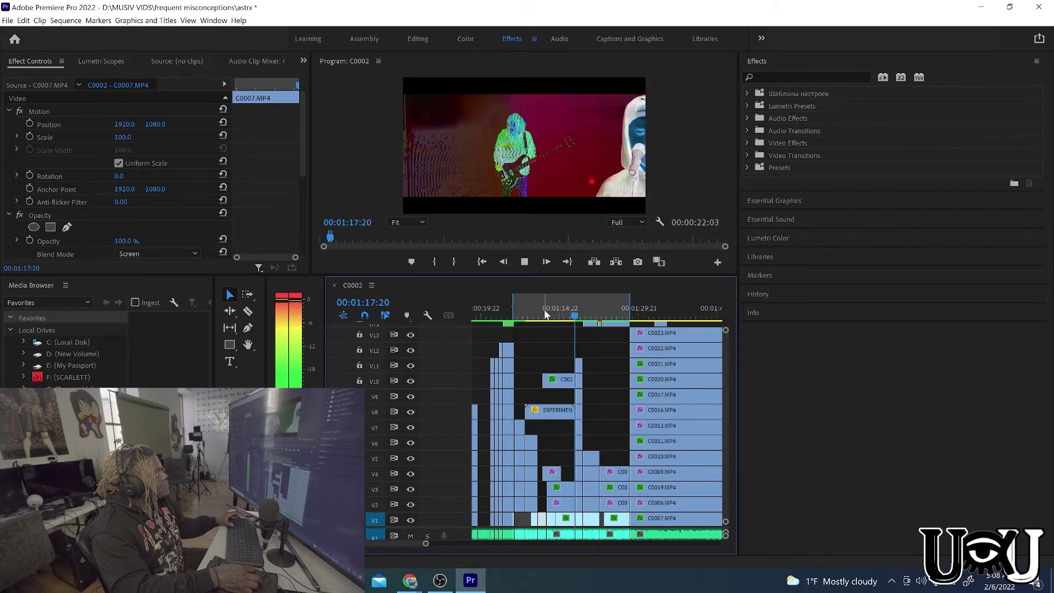
pyautogui.moveTo(545, 313); pyautogui.dragTo(539, 311)
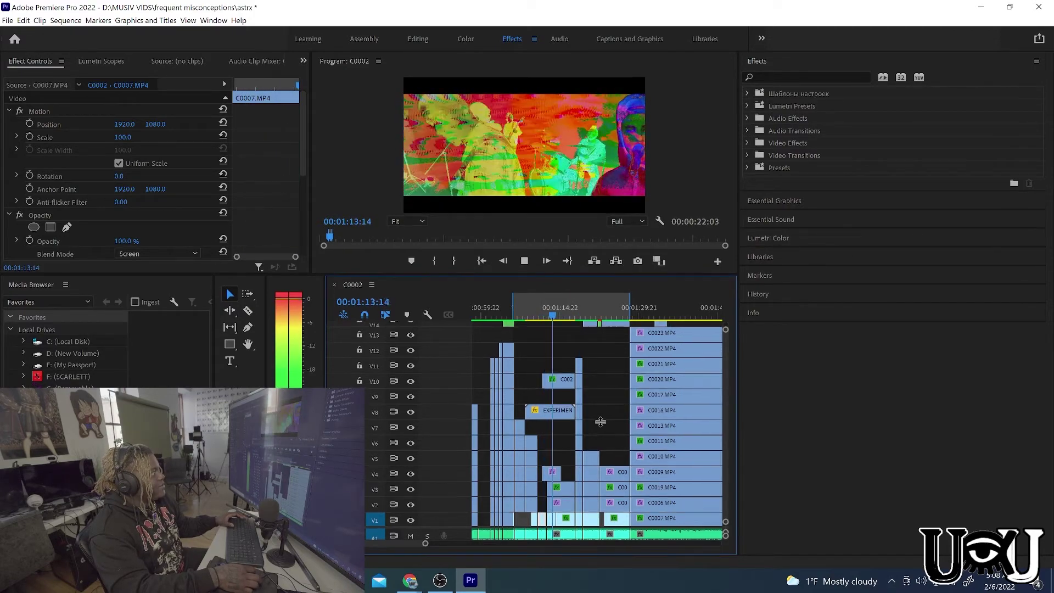
# - Enlarge the program preview during playback, restore its size and stop at 00:01:25:08
pyautogui.moveTo(562, 281); pyautogui.dragTo(602, 461)
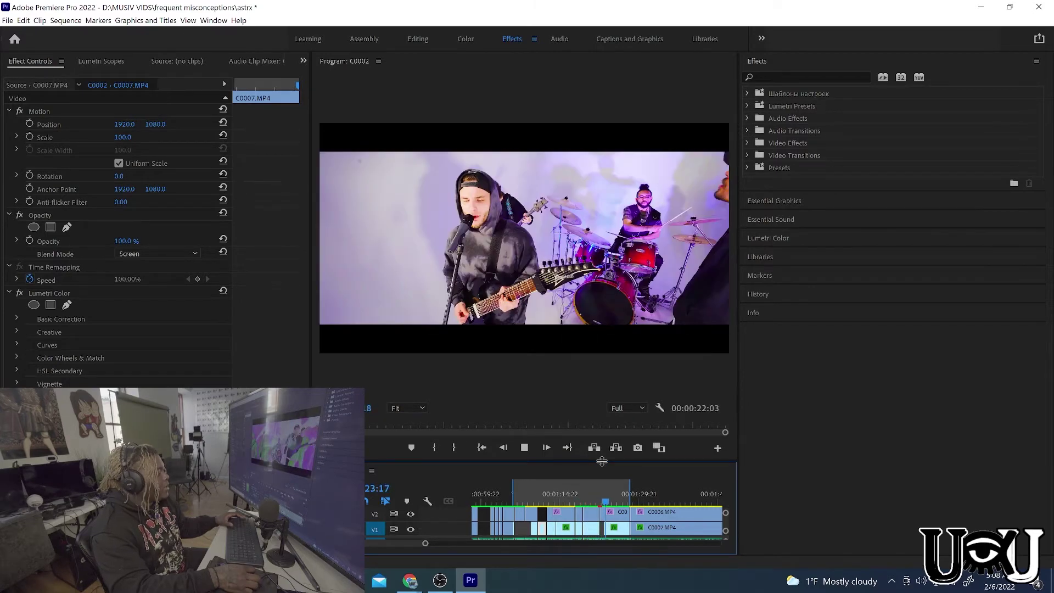
pyautogui.moveTo(602, 461); pyautogui.dragTo(635, 288)
pyautogui.press('space')
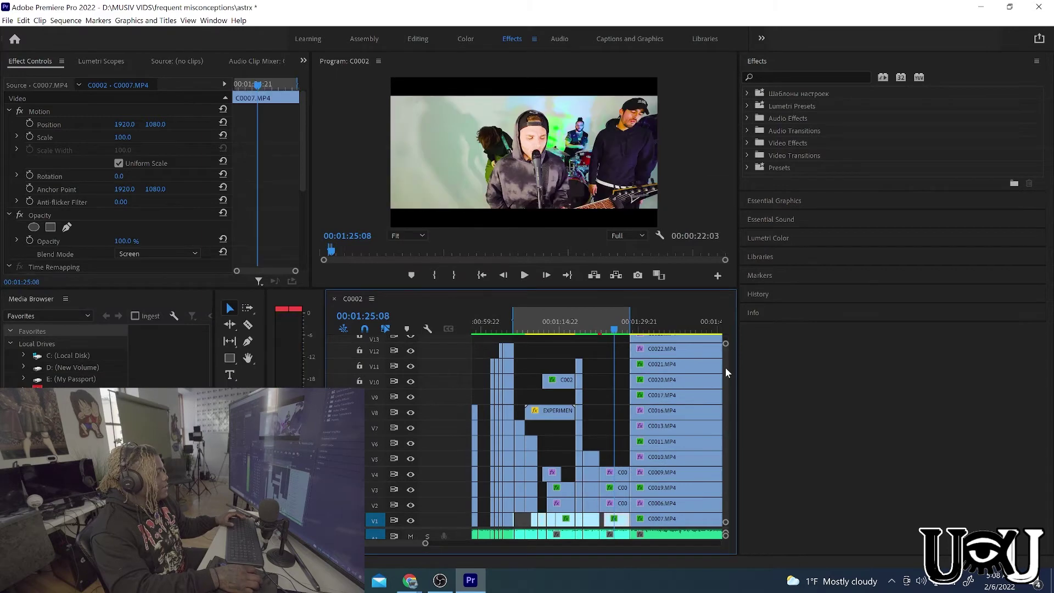
# - Replay the passage between 00:01:16:20 and 00:01:19:16 with the upper tracks in view
pyautogui.scroll(5, 726, 367)
pyautogui.moveTo(604, 331); pyautogui.dragTo(583, 332)
pyautogui.press('space')
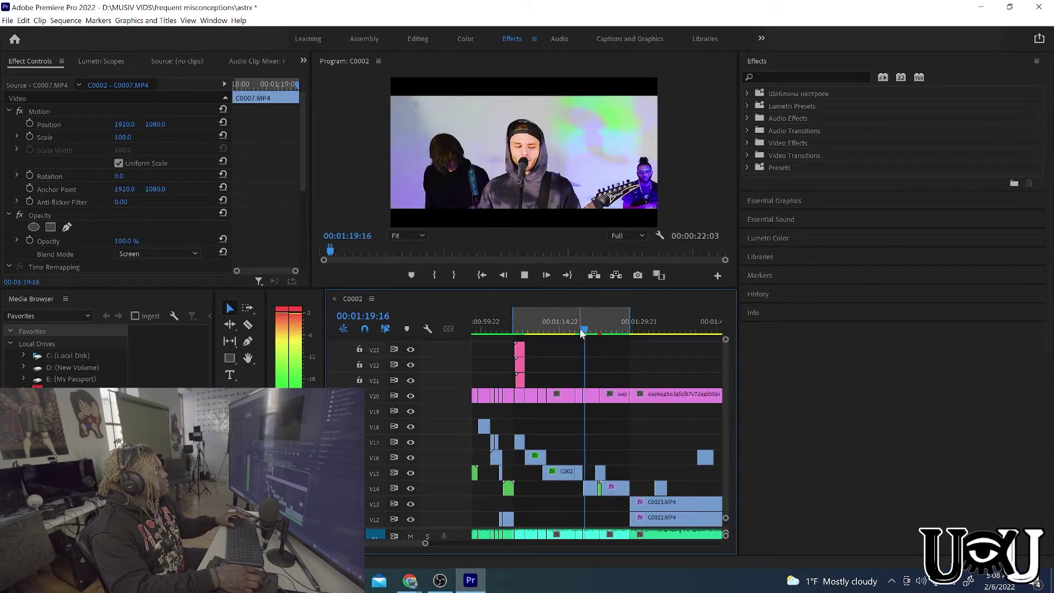
pyautogui.click(574, 331)
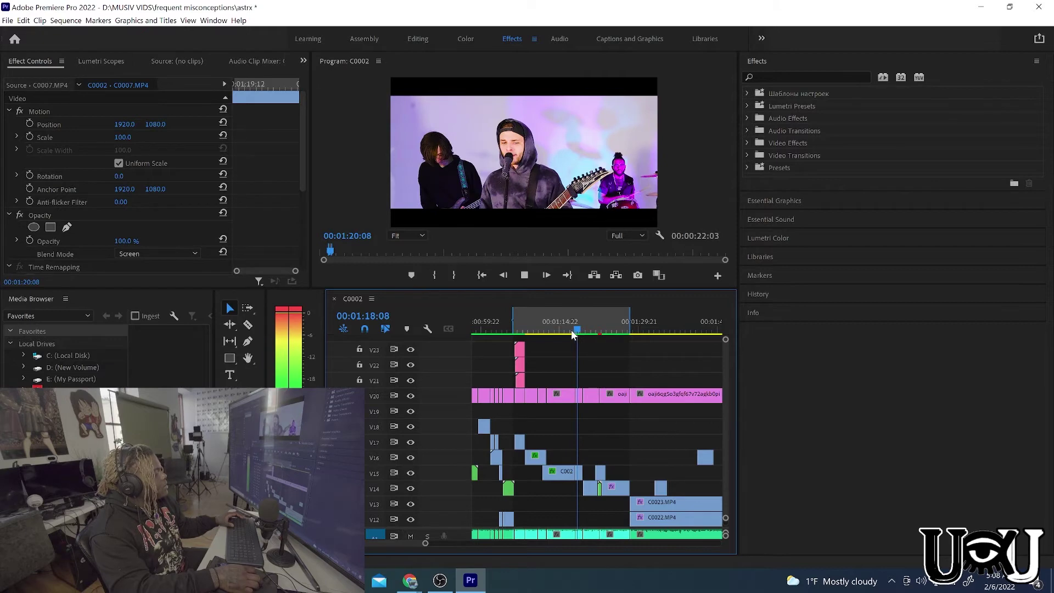
pyautogui.click(570, 331)
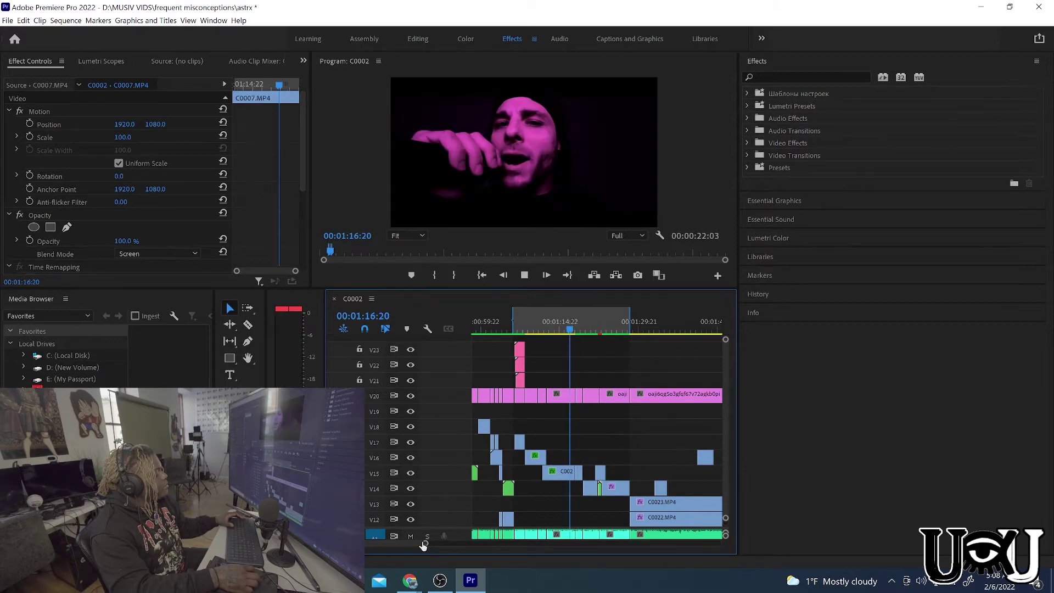
# - Stop at 00:01:18:17 and move the short C0022.MP4 clip there from V15 up to V16
pyautogui.moveTo(424, 544); pyautogui.dragTo(410, 545)
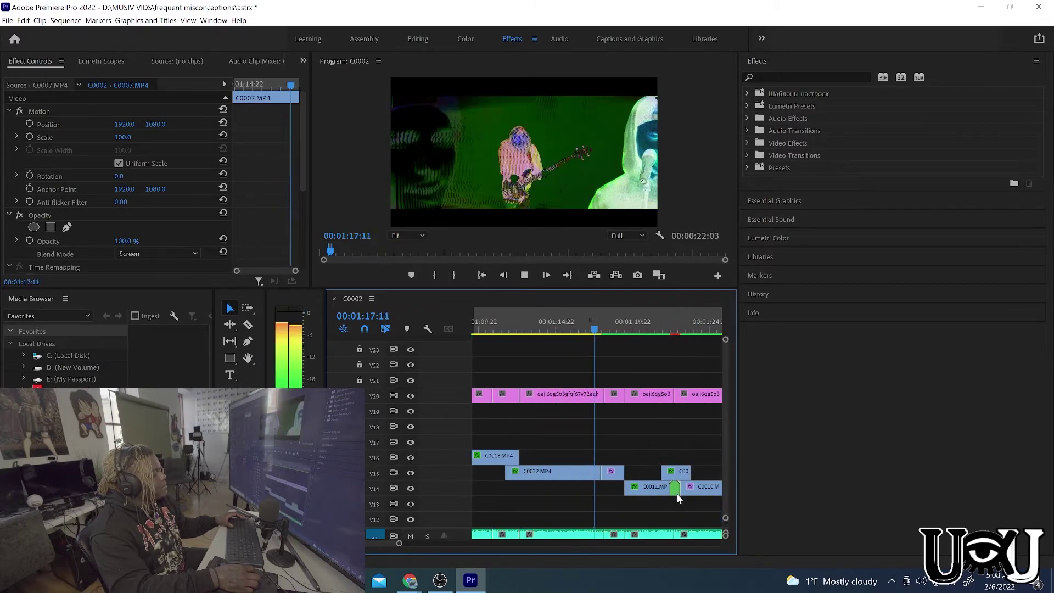
pyautogui.press('space')
pyautogui.click(613, 472)
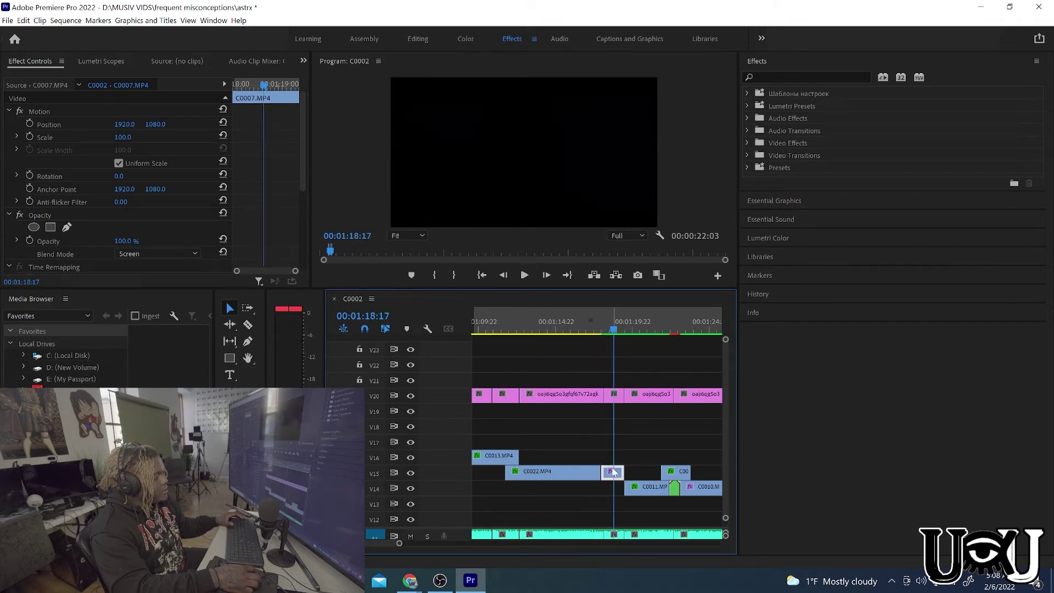
pyautogui.moveTo(613, 472); pyautogui.dragTo(613, 456)
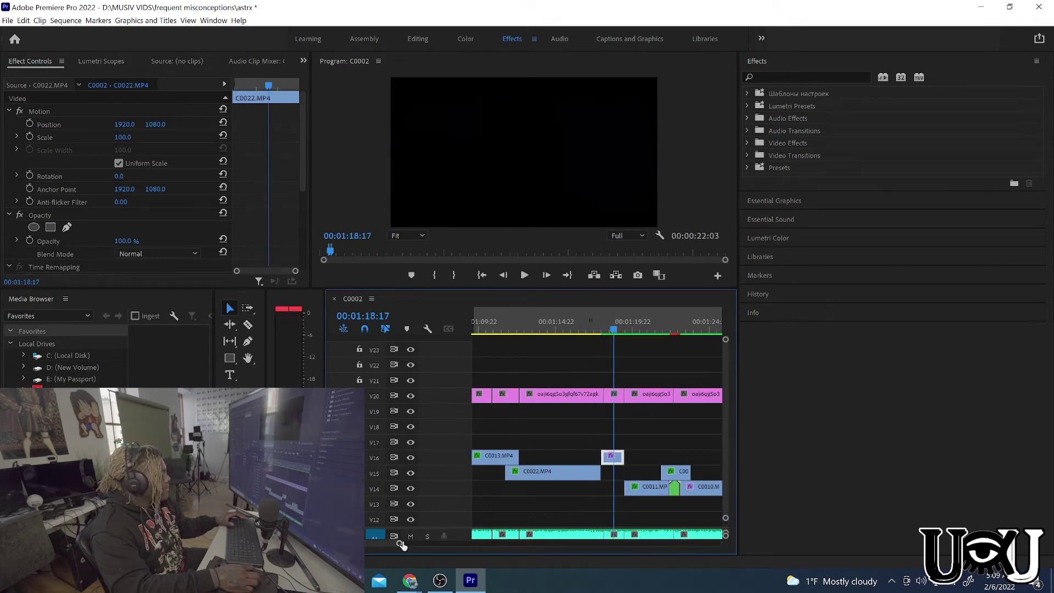
# - Extend both ends of the V16 C0022.MP4 clip over the neighbouring clips and cut it at the neighbours' edges
pyautogui.moveTo(401, 545); pyautogui.dragTo(385, 543)
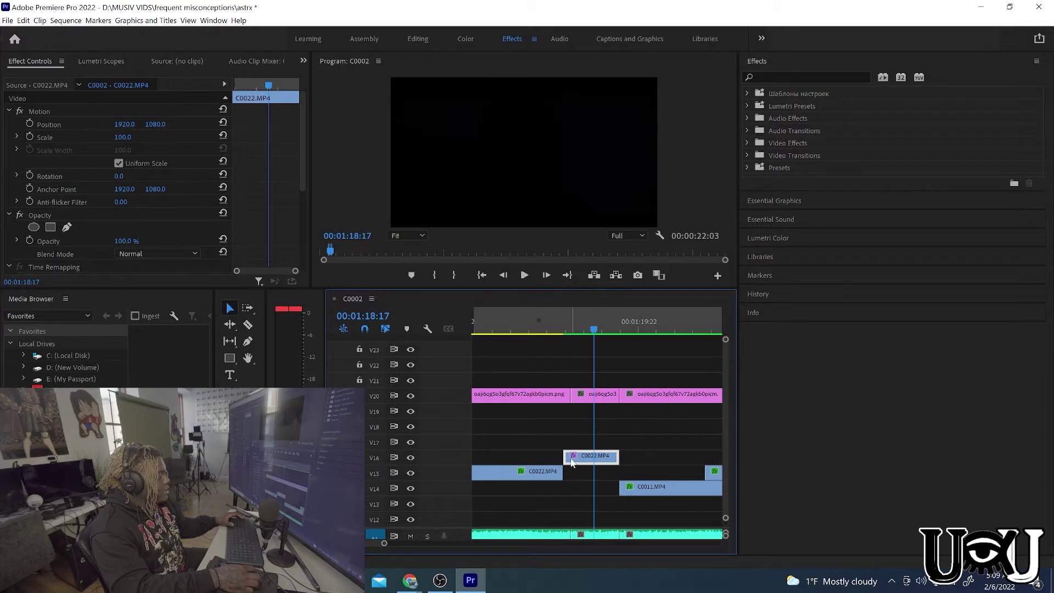
pyautogui.moveTo(566, 454); pyautogui.dragTo(541, 454)
pyautogui.moveTo(616, 455); pyautogui.dragTo(641, 458)
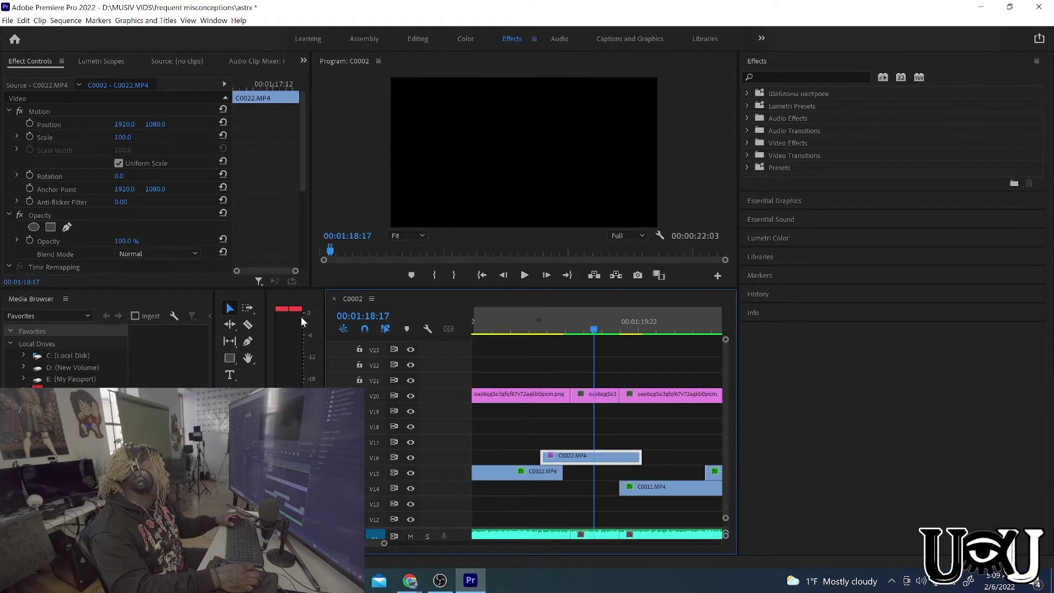
pyautogui.click(247, 324)
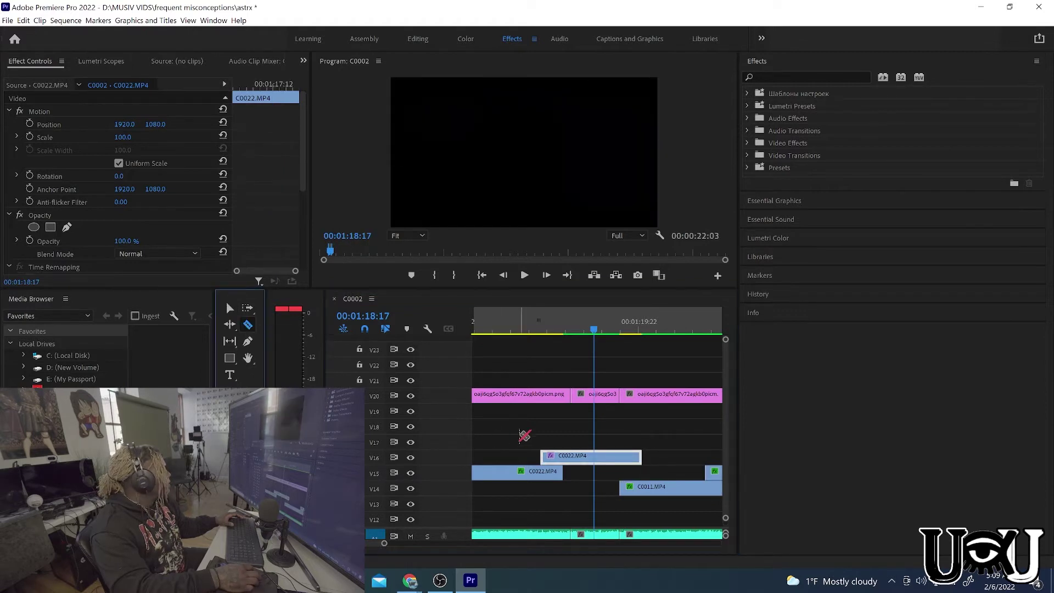
pyautogui.click(565, 459)
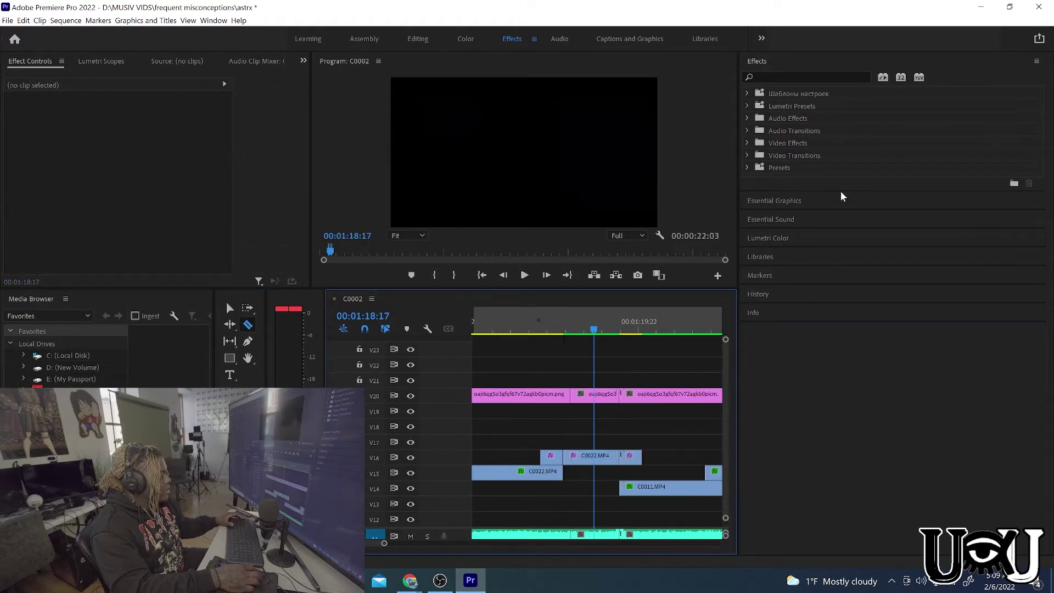
# - Search the effects for "GLITC" and look through the glitch presets for a transition in Hard Glitch Transitions
pyautogui.click(786, 73)
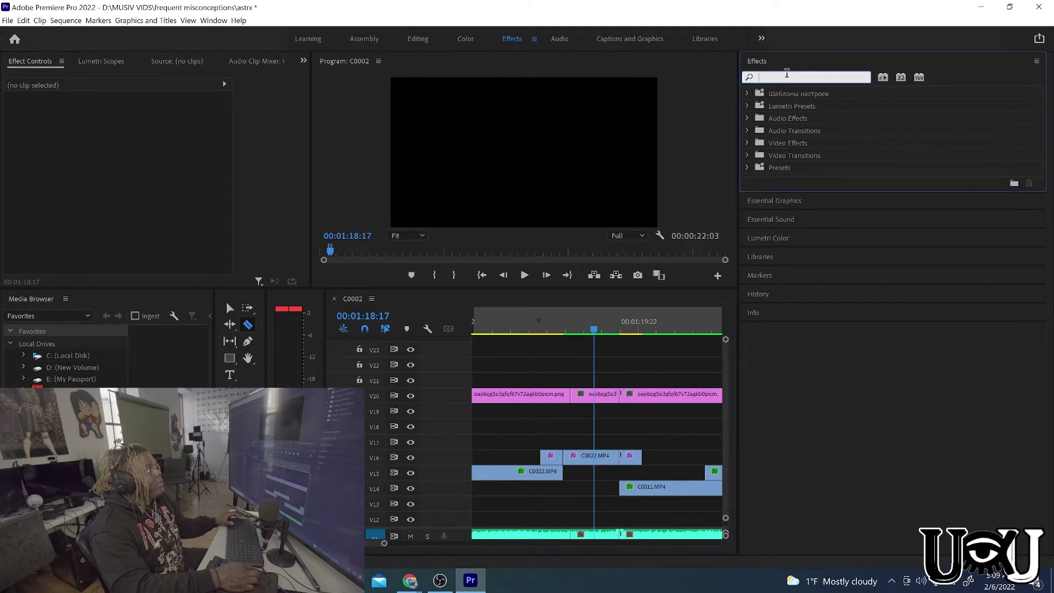
pyautogui.write('GLITC')
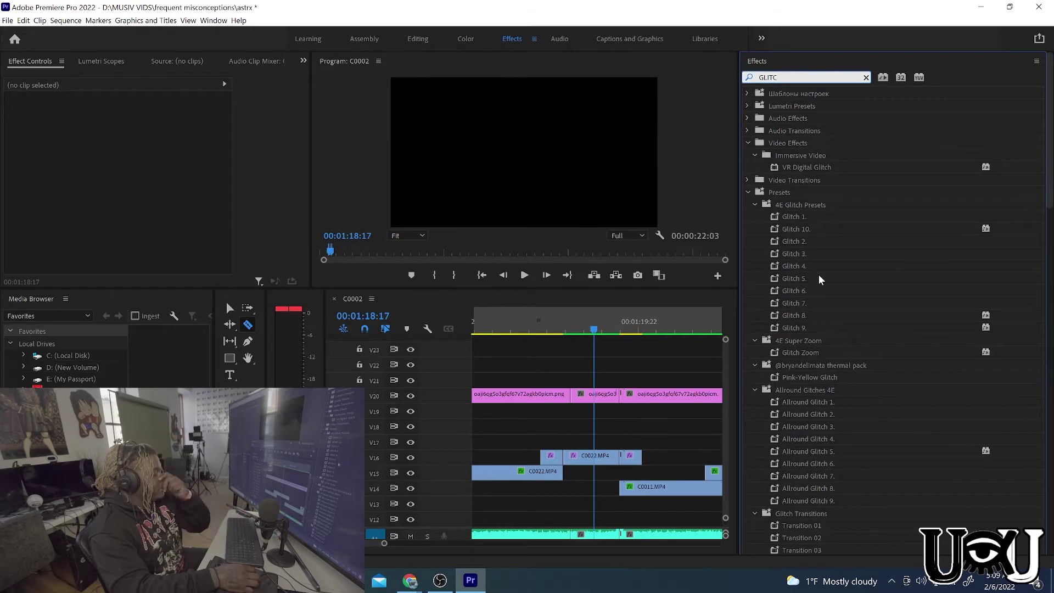
pyautogui.scroll(-1, 818, 275)
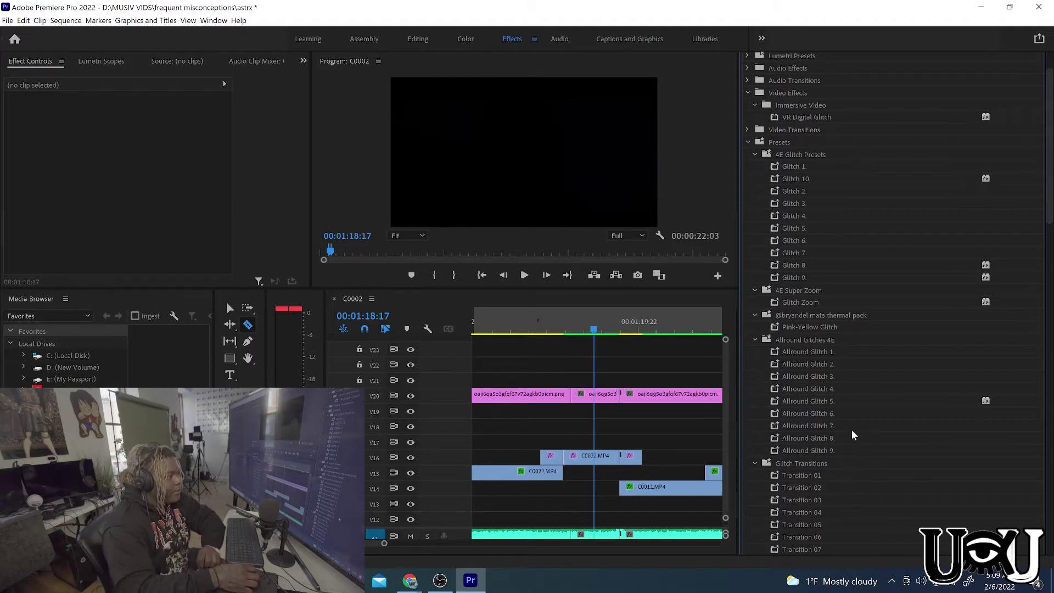
pyautogui.scroll(-1, 824, 434)
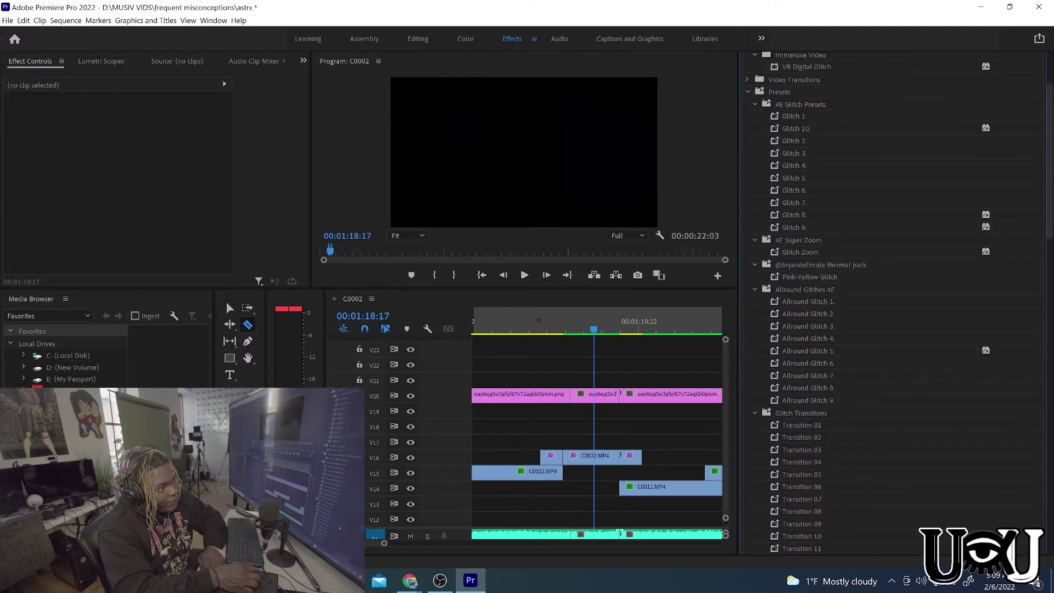
pyautogui.moveTo(1052, 118); pyautogui.dragTo(1021, 372)
pyautogui.scroll(-4, 1020, 371)
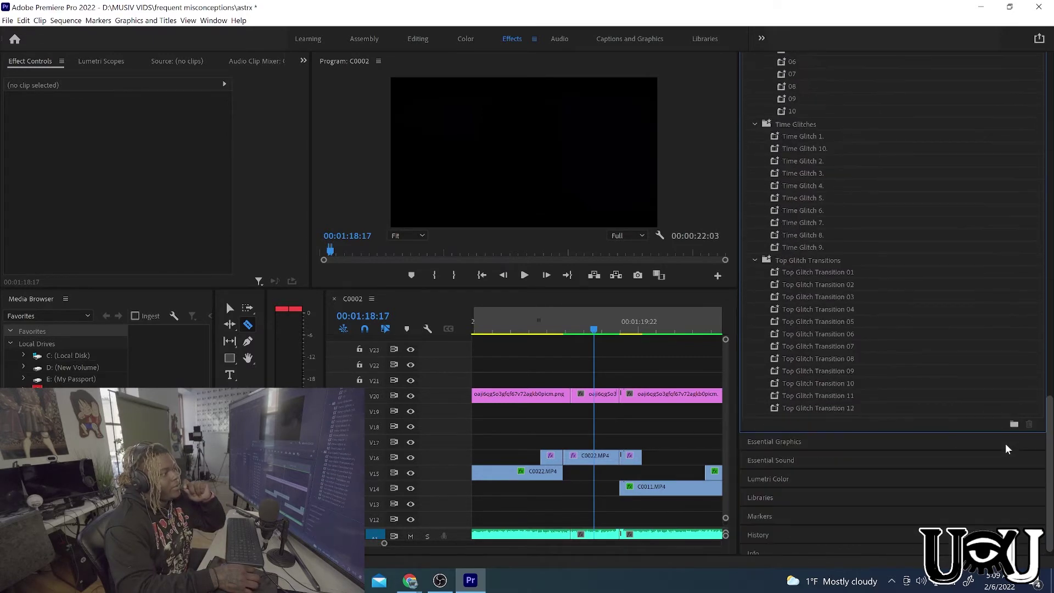
pyautogui.scroll(5, 1009, 437)
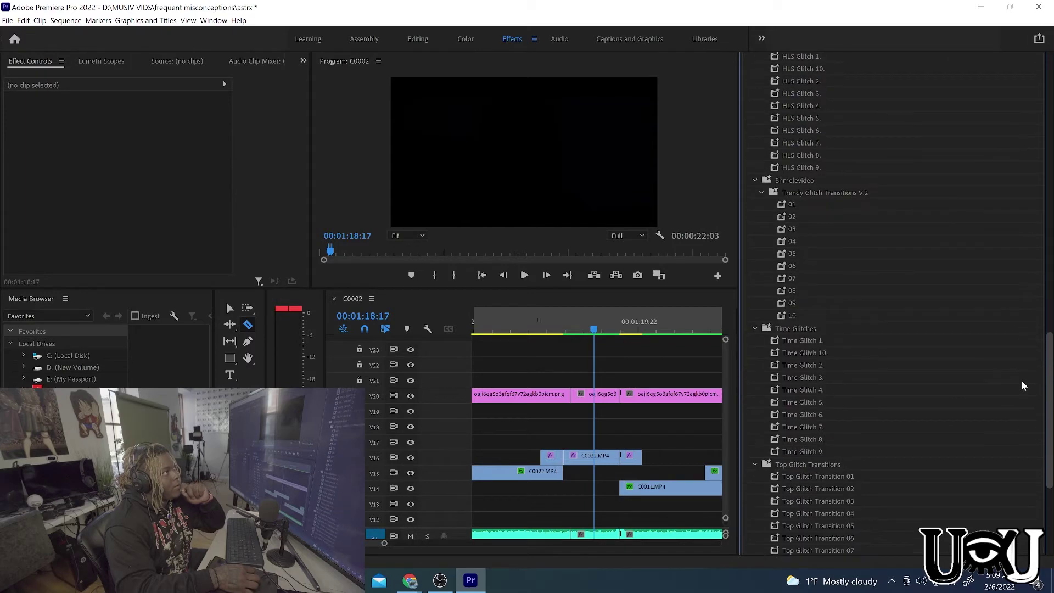
pyautogui.scroll(-3, 1033, 340)
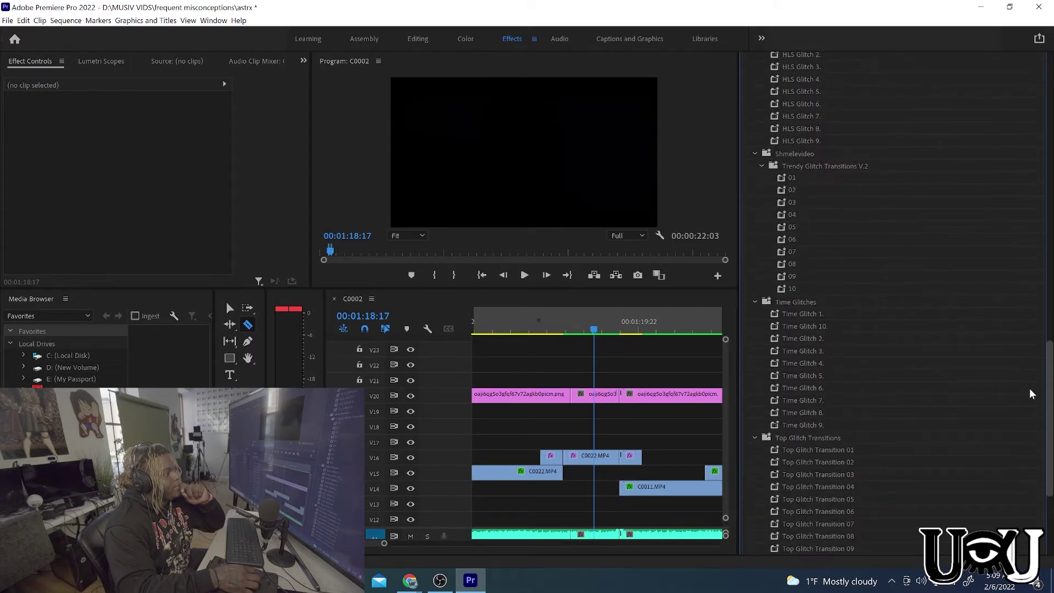
pyautogui.scroll(-2, 1029, 387)
pyautogui.scroll(5, 1017, 473)
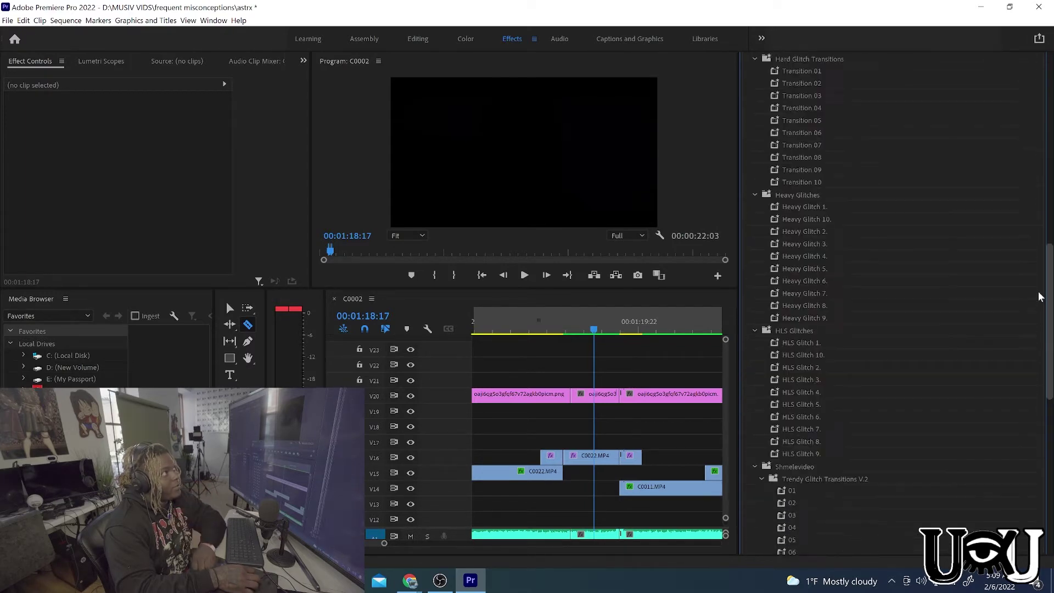
pyautogui.scroll(3, 1038, 291)
pyautogui.click(1042, 248)
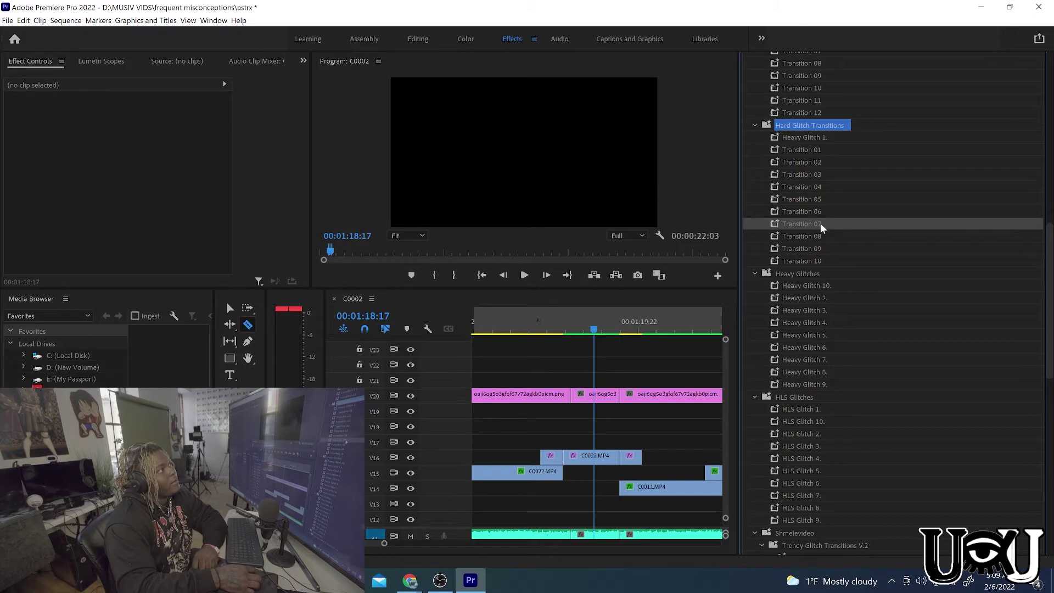
# - Apply Transition 07 from Hard Glitch Transitions to the first and last short pieces of the V16 C0022.MP4 clip
pyautogui.moveTo(823, 220); pyautogui.dragTo(578, 384)
pyautogui.moveTo(559, 461); pyautogui.dragTo(559, 461)
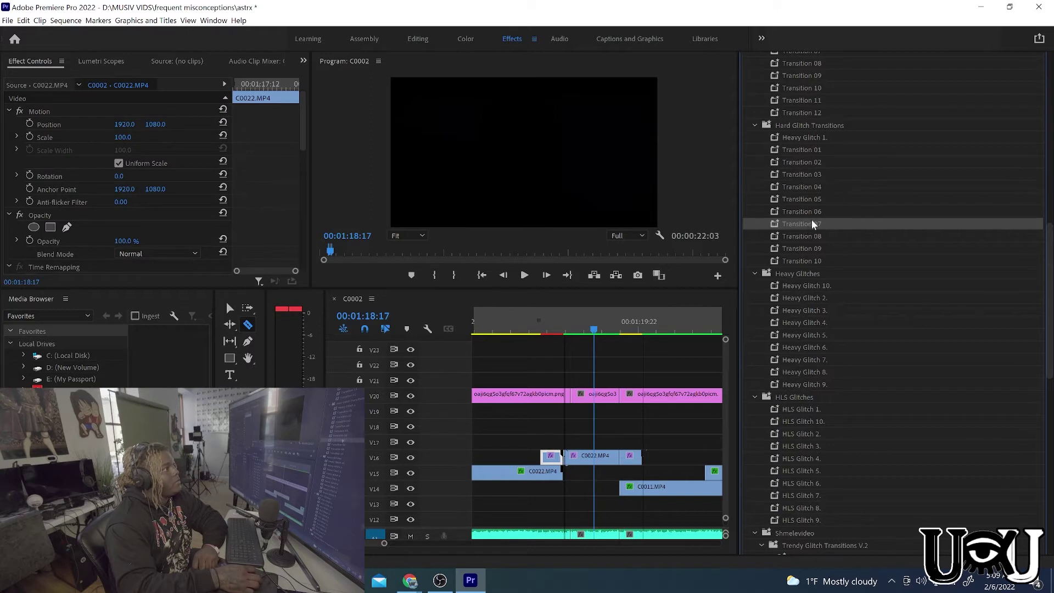
pyautogui.moveTo(811, 220); pyautogui.dragTo(638, 479)
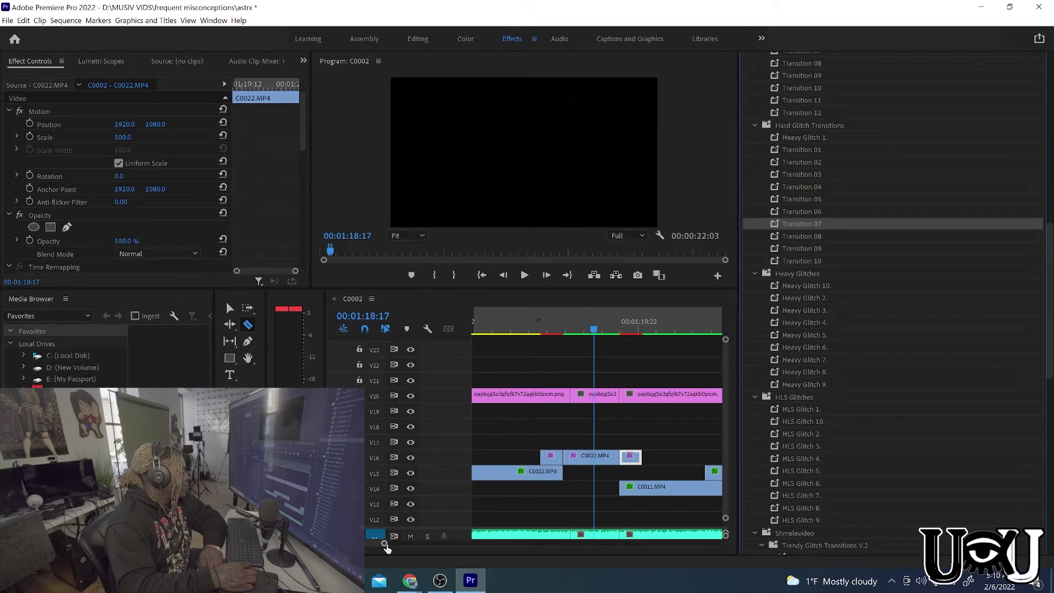
# - Render the marked section of the sequence from In to Out
pyautogui.moveTo(383, 545); pyautogui.dragTo(418, 544)
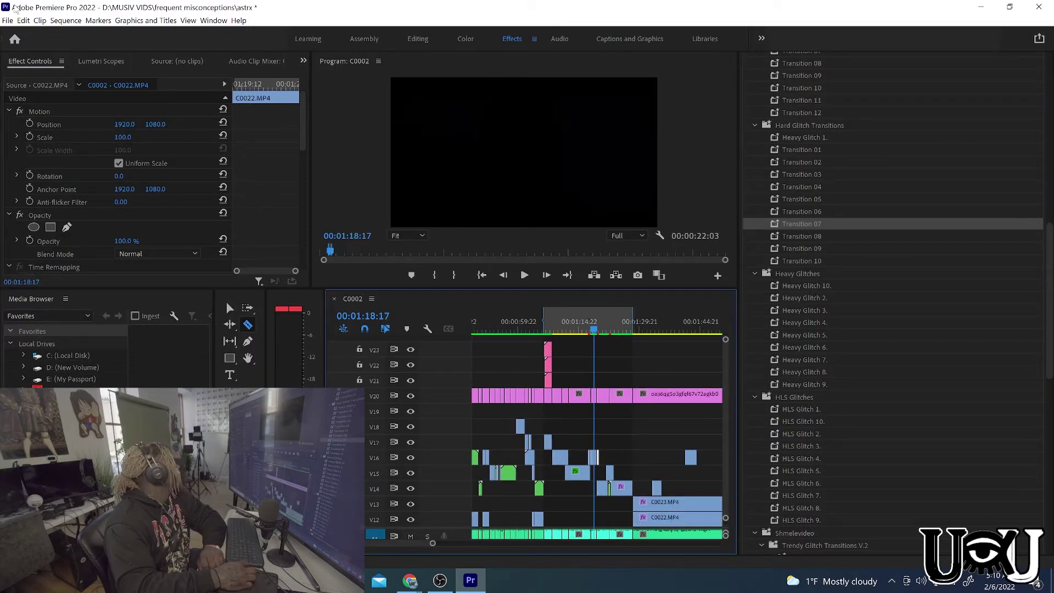
pyautogui.click(55, 21)
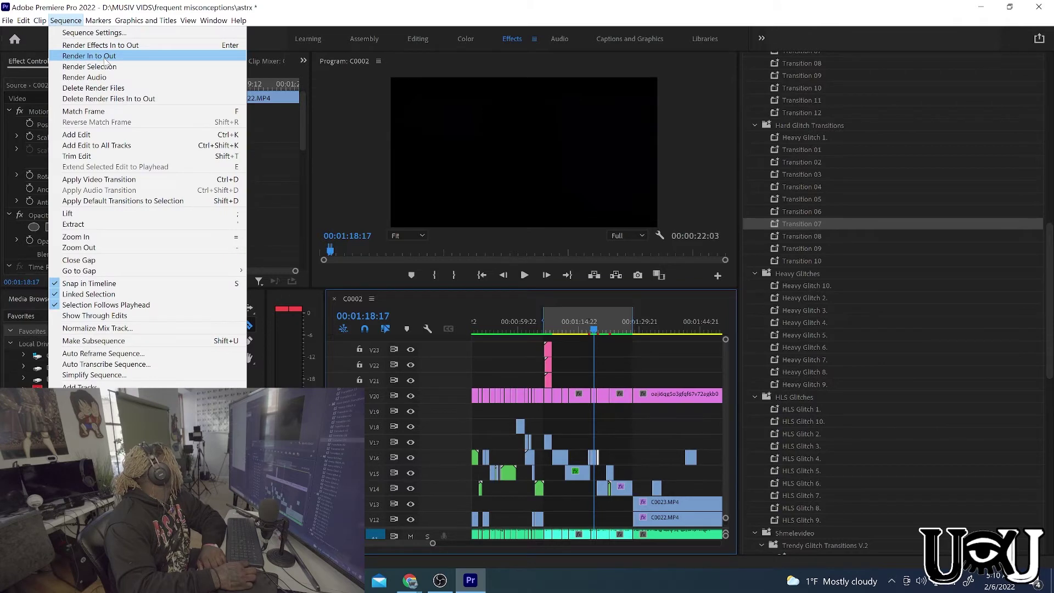
pyautogui.click(106, 57)
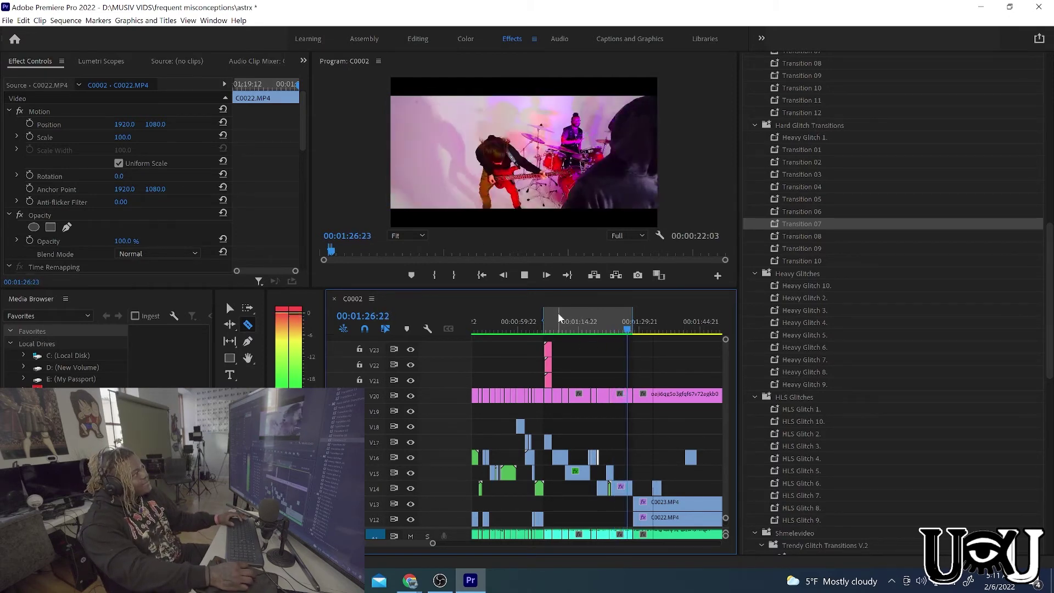
# - Replay the rendered section several times, ending with playback from 00:01:20:15 past the end of the marked range
pyautogui.press('space')
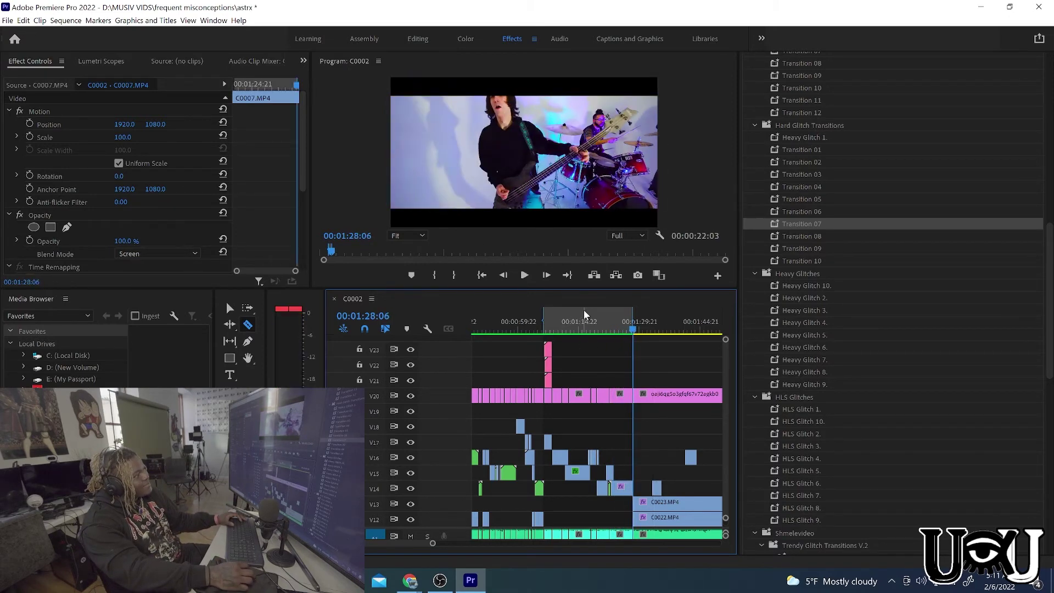
pyautogui.click(581, 317)
pyautogui.press('space')
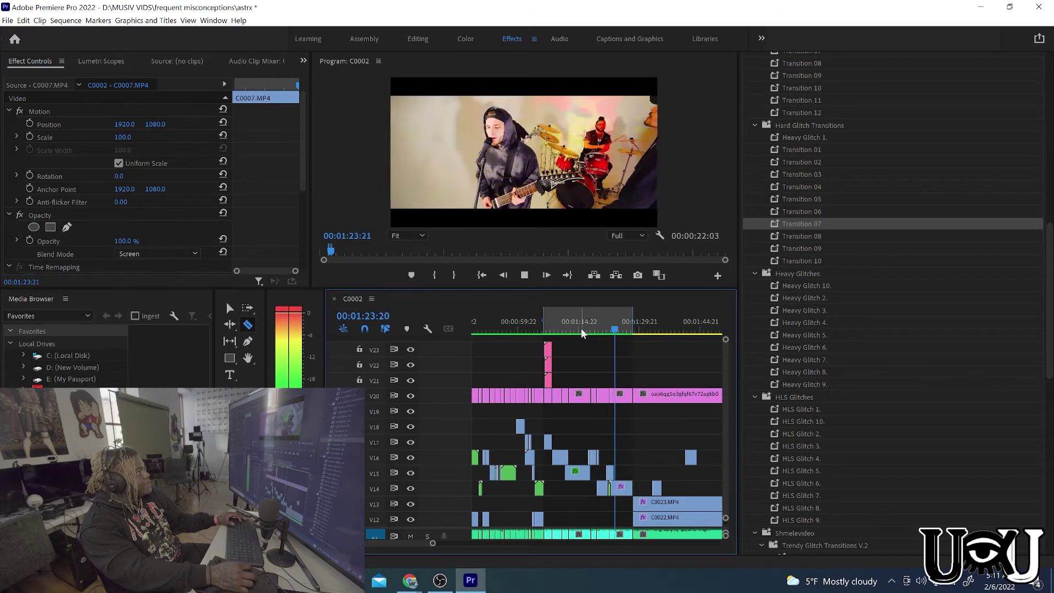
pyautogui.click(596, 325)
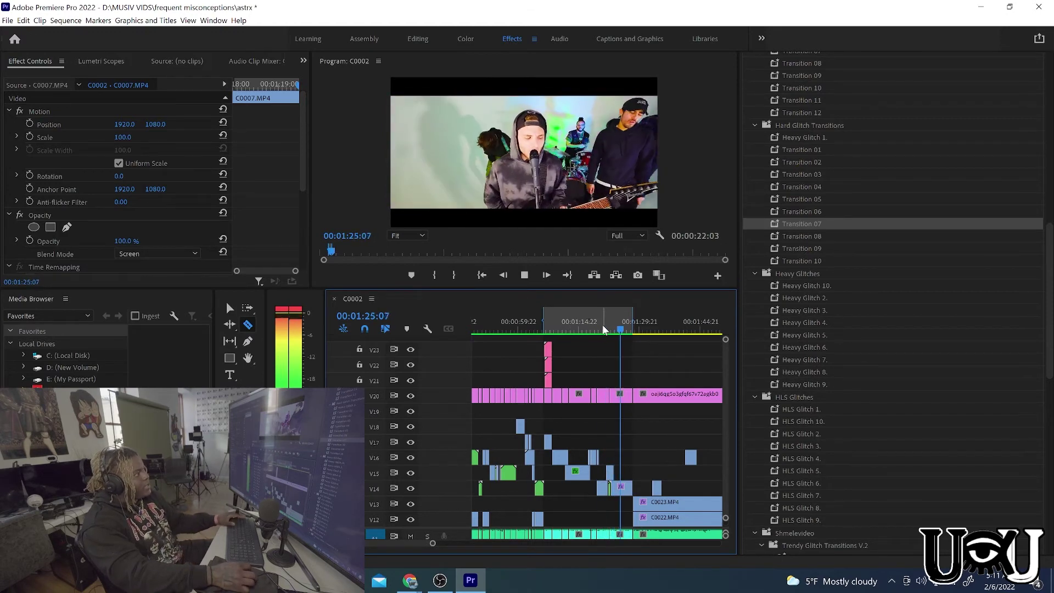
pyautogui.click(603, 325)
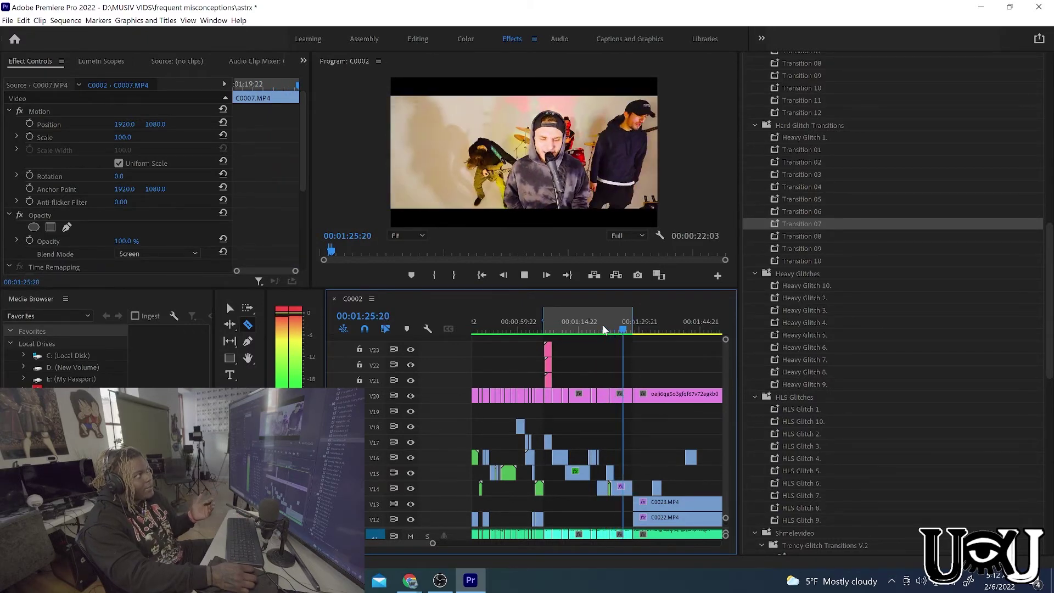
pyautogui.click(601, 325)
pyautogui.press('space')
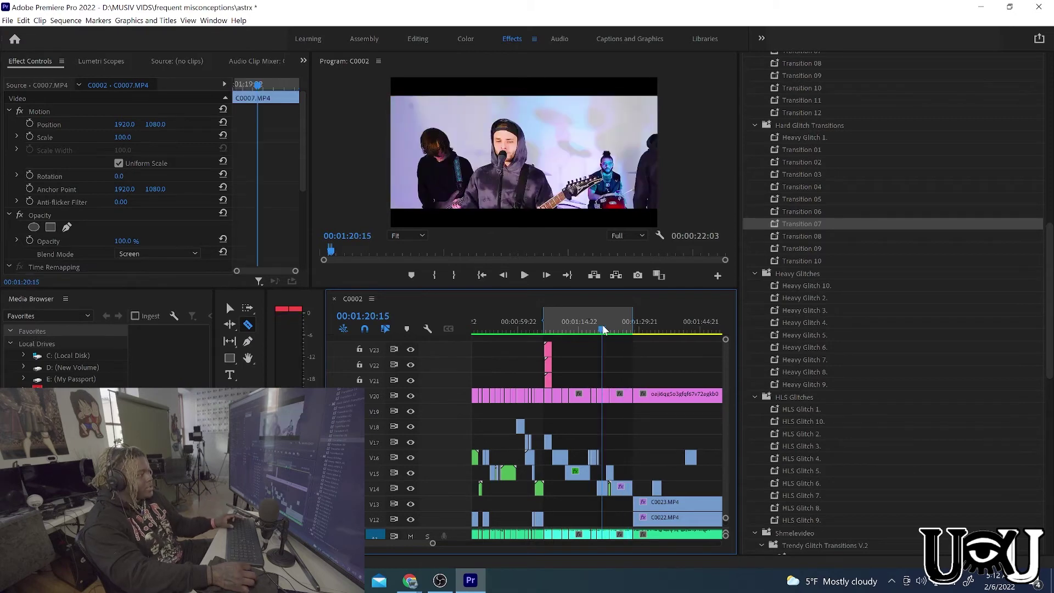
pyautogui.press('space')
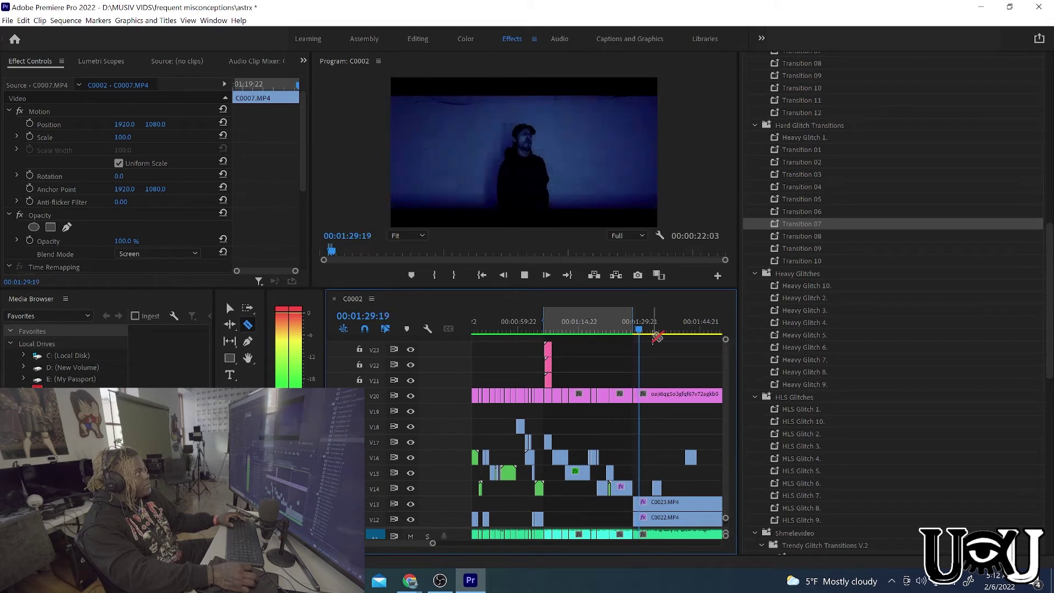
# - Replay the part just after the marked range, from about 00:01:28:10, to find where to cut C0023.MP4
pyautogui.press('space')
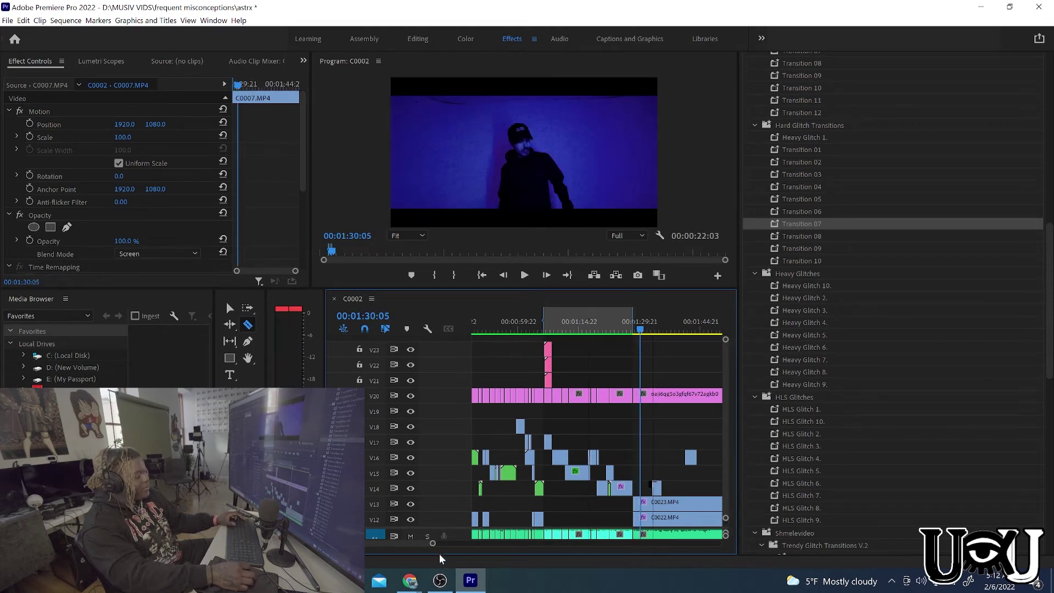
pyautogui.moveTo(434, 546); pyautogui.dragTo(417, 545)
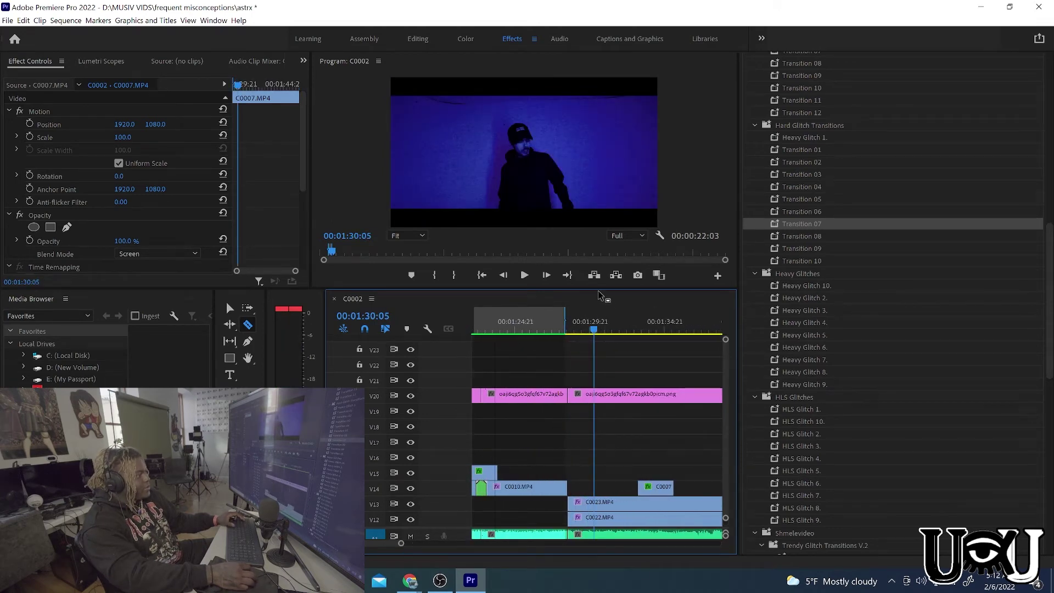
pyautogui.click(567, 324)
pyautogui.press('space')
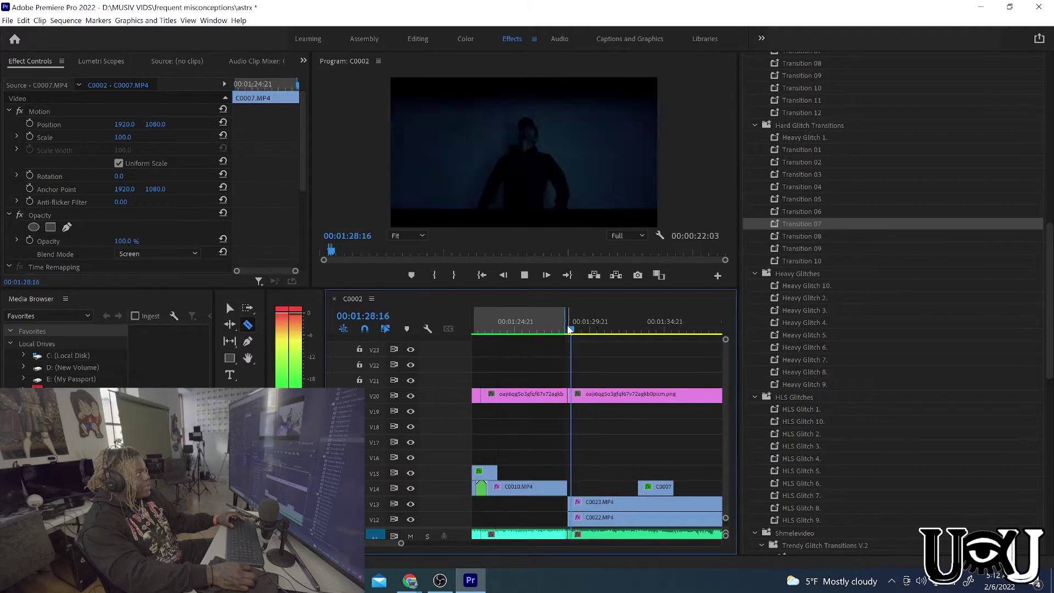
pyautogui.press('space')
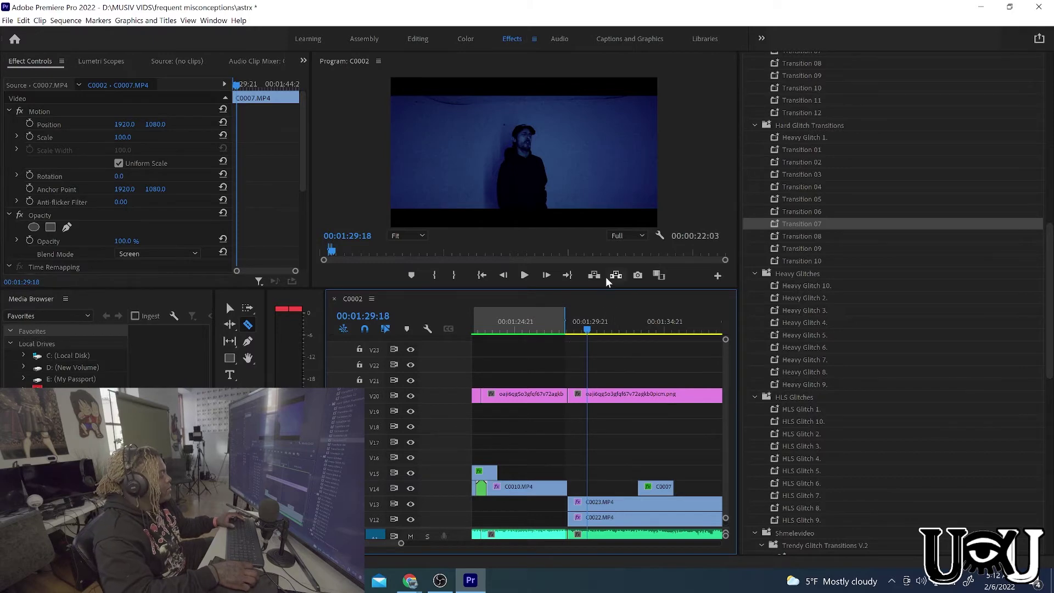
pyautogui.press('space')
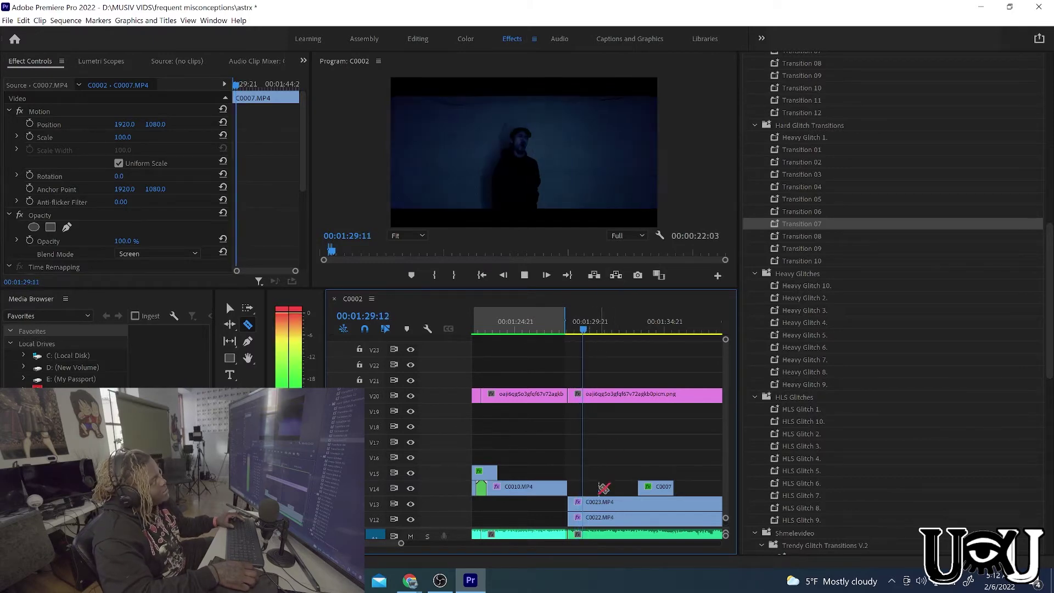
pyautogui.press('space')
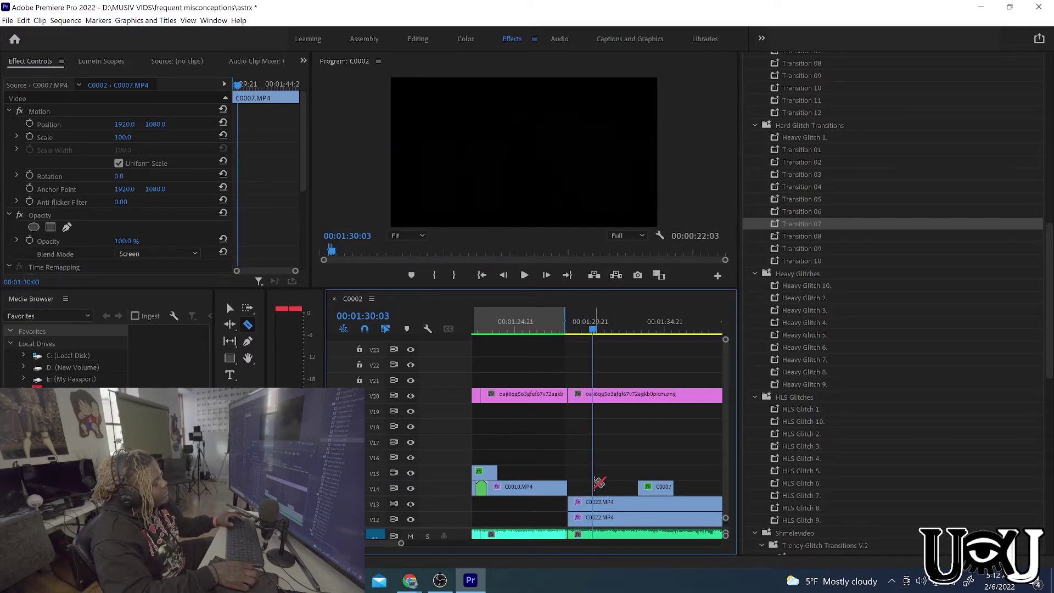
pyautogui.click(576, 332)
pyautogui.press('space')
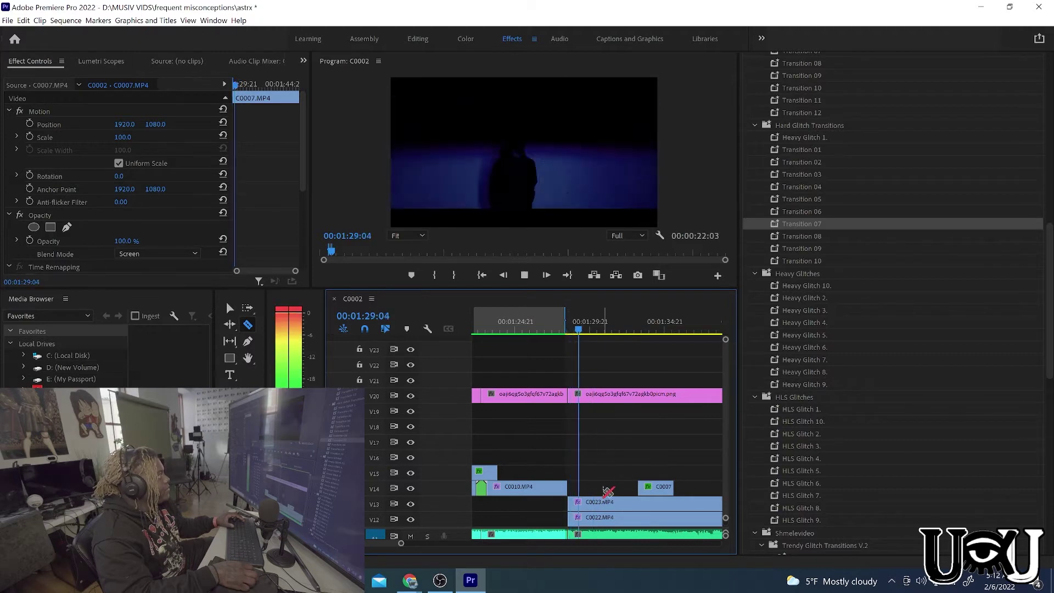
# - Split C0023.MP4 on V13 at 00:01:29:21, clear the short piece before the cut, and replay the section
pyautogui.press('space')
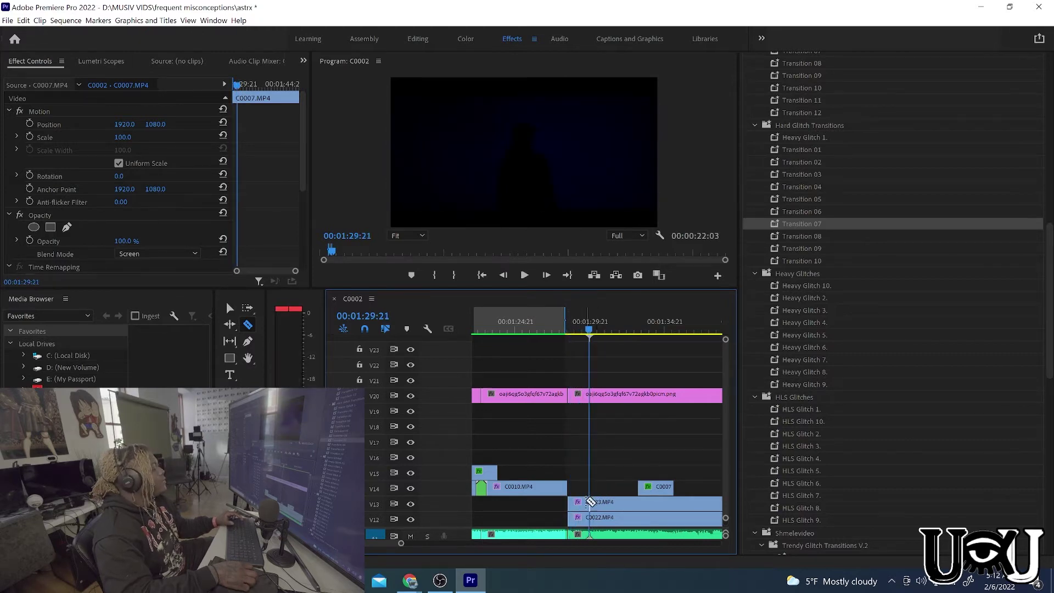
pyautogui.rightClick(587, 507)
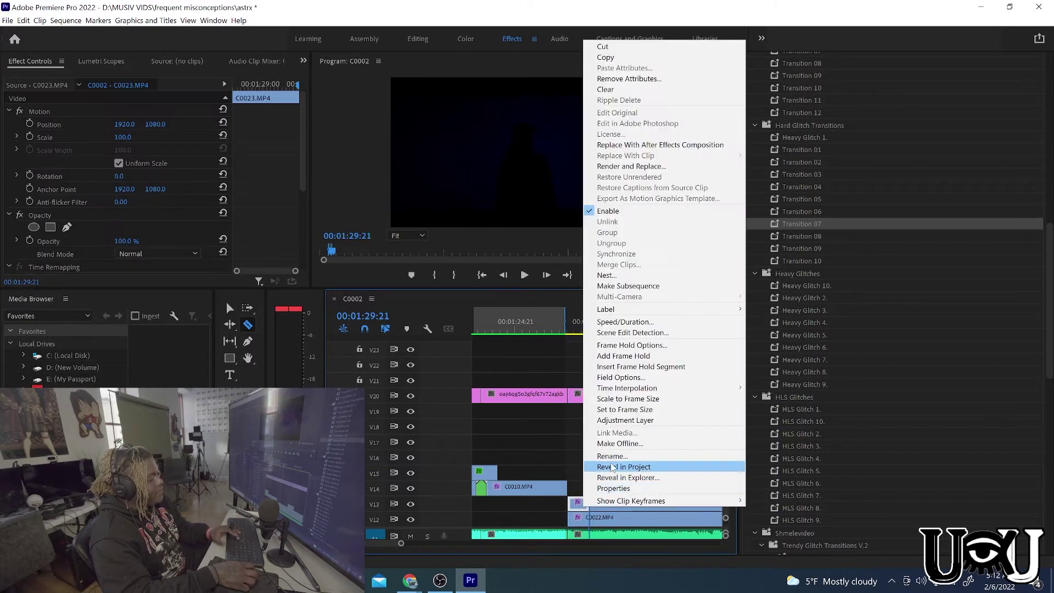
pyautogui.click(631, 91)
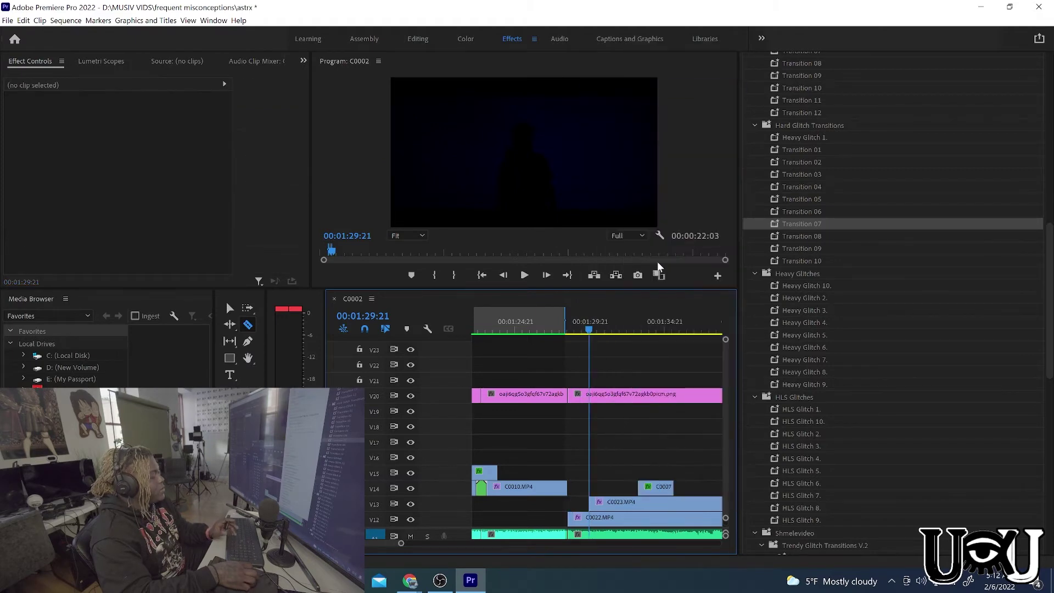
pyautogui.moveTo(577, 329); pyautogui.dragTo(574, 329)
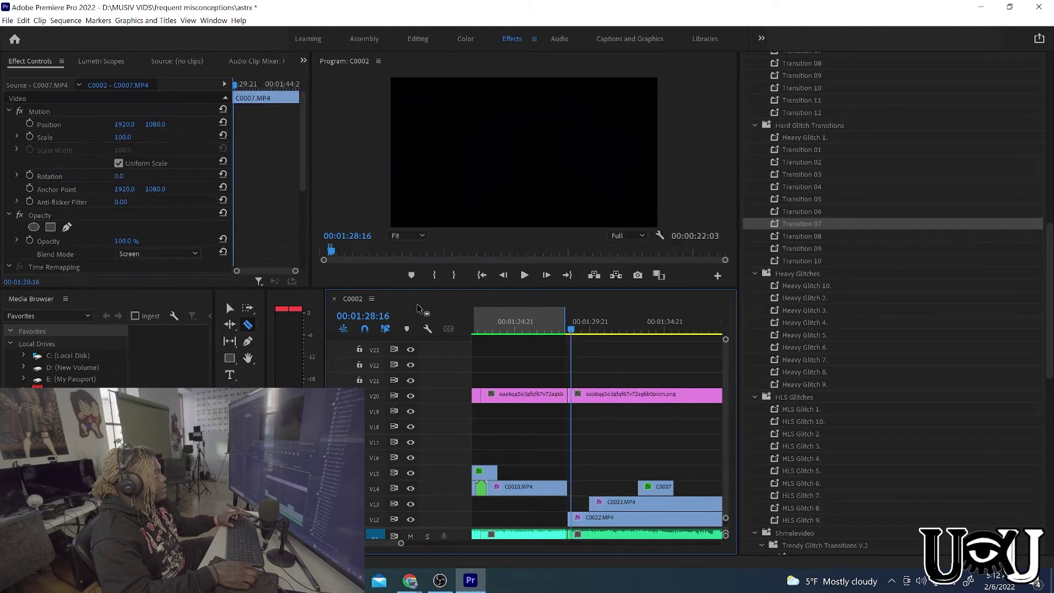
pyautogui.press('space')
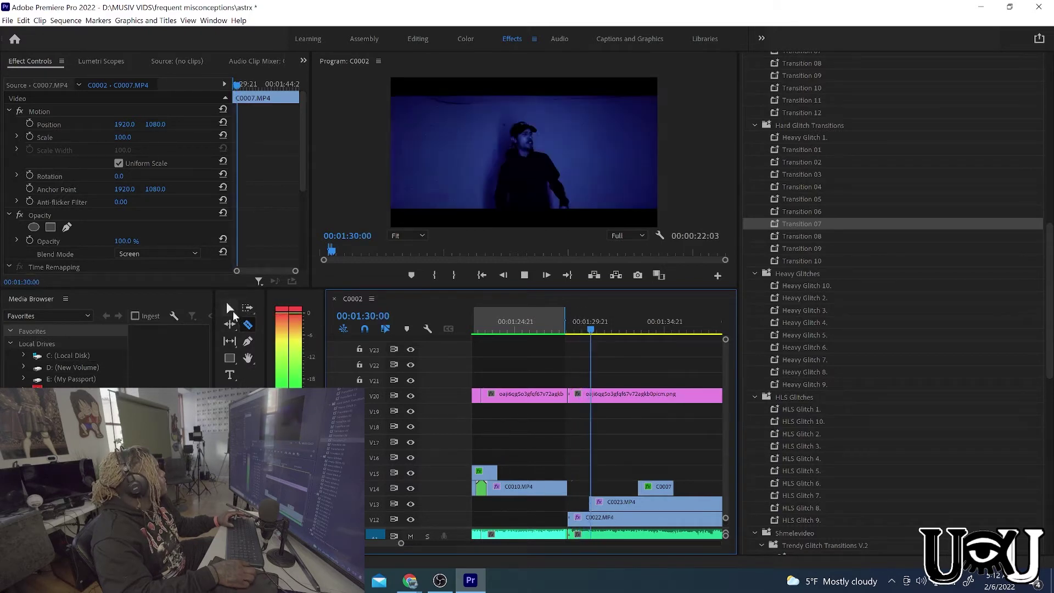
pyautogui.press('space')
# - Split the clips on all tracks at the point where C0023.MP4 starts on V13
pyautogui.click(229, 308)
pyautogui.moveTo(570, 329); pyautogui.dragTo(585, 334)
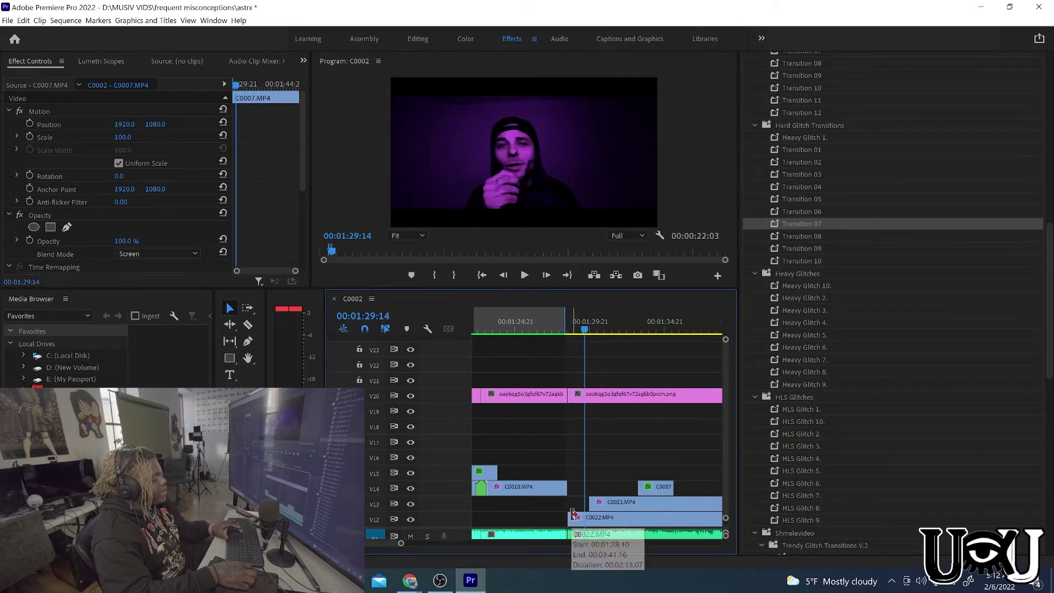
pyautogui.press('c')
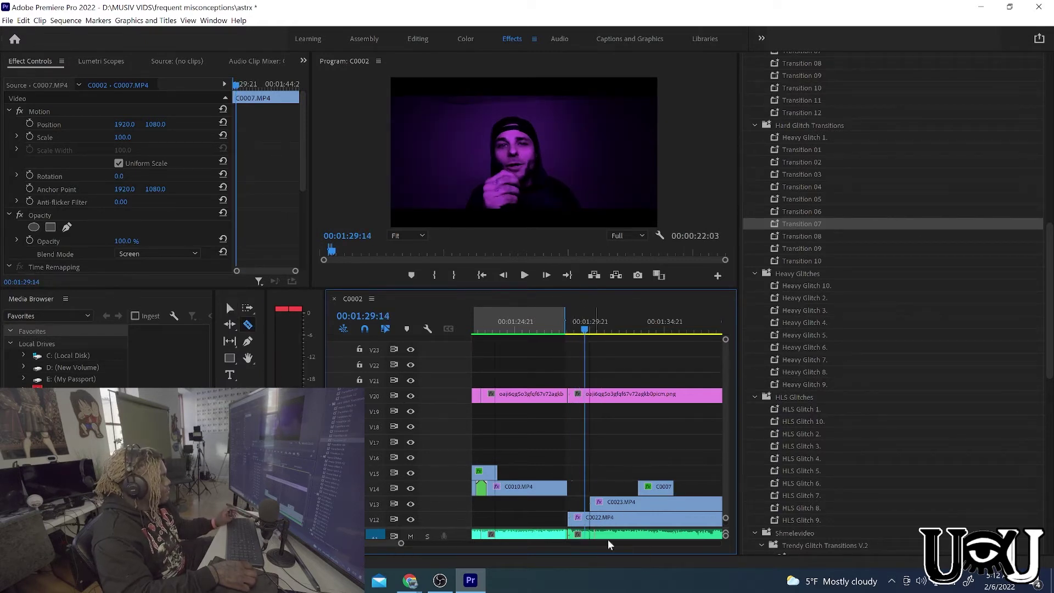
pyautogui.keyDown('shift'); pyautogui.click(589, 517); pyautogui.keyUp('shift')
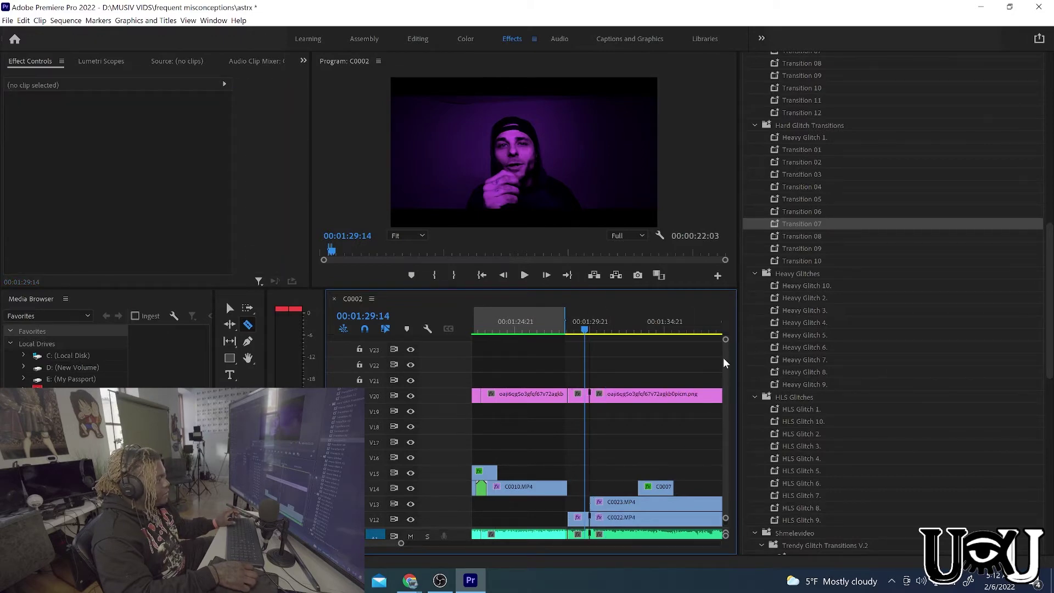
# - Delete the short first piece of C0022.MP4 from V12 and play the footage underneath from about 00:01:28:14
pyautogui.scroll(-3, 723, 357)
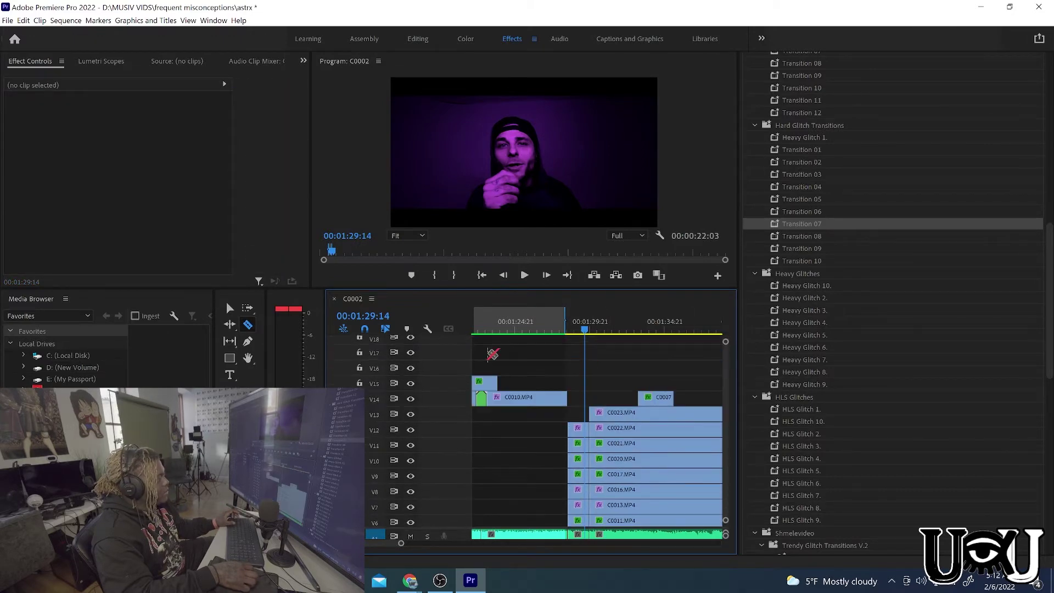
pyautogui.click(230, 309)
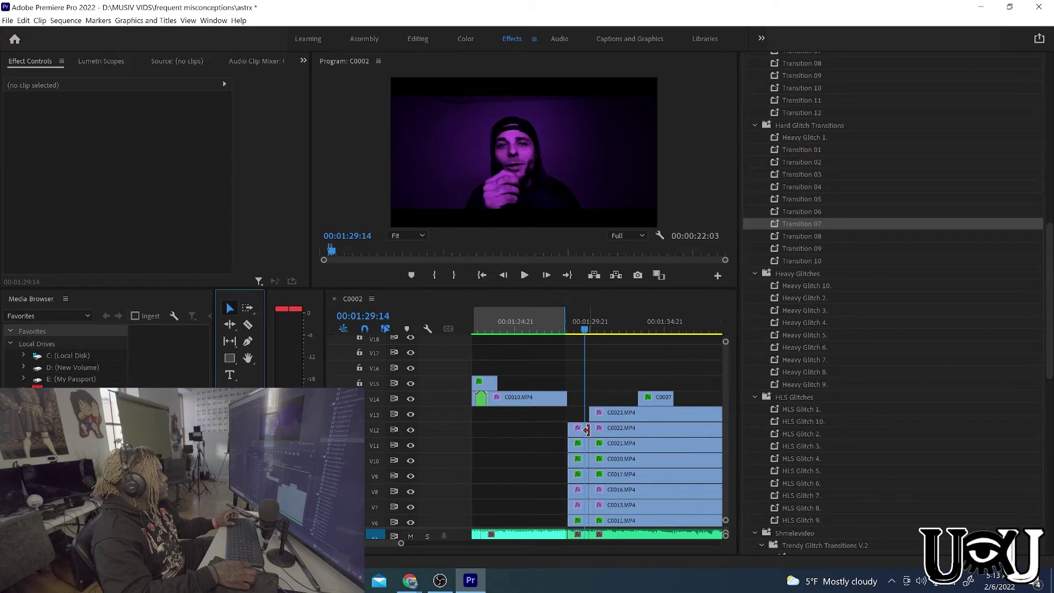
pyautogui.click(586, 429)
pyautogui.click(579, 432)
pyautogui.press('Delete')
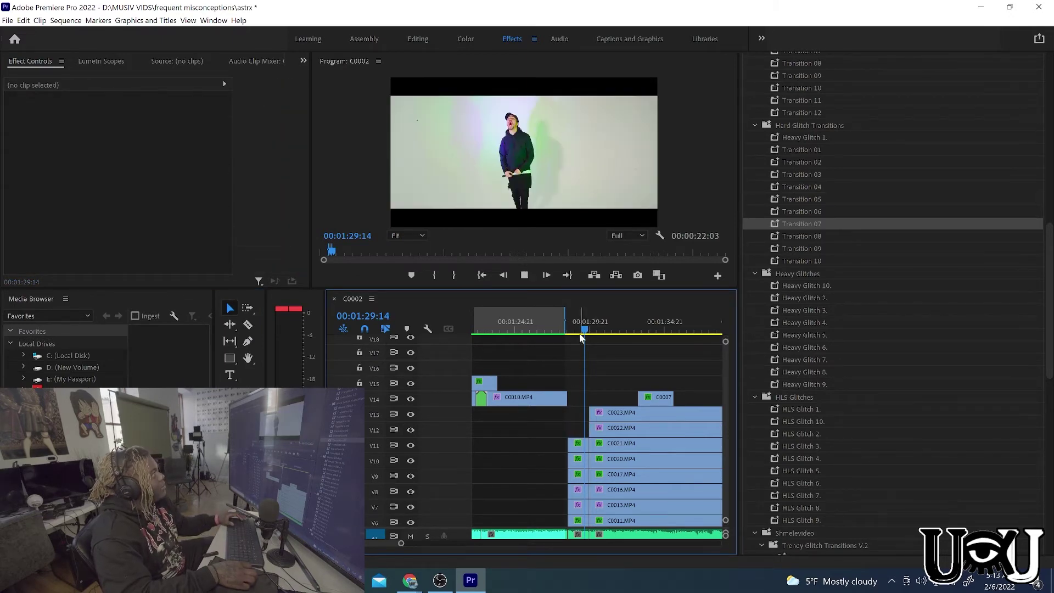
pyautogui.moveTo(581, 337); pyautogui.dragTo(571, 331)
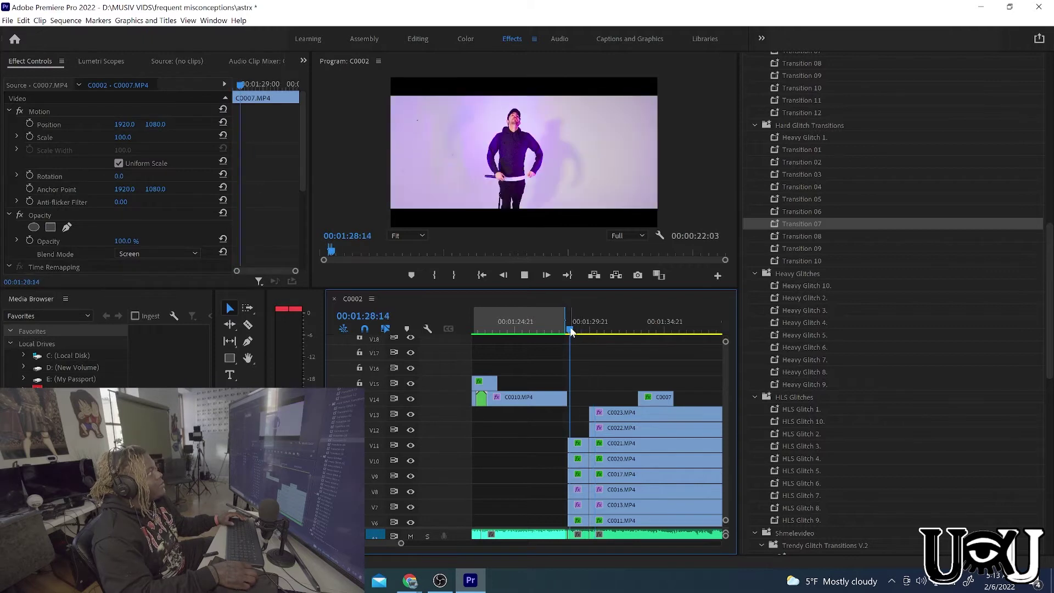
pyautogui.press('space')
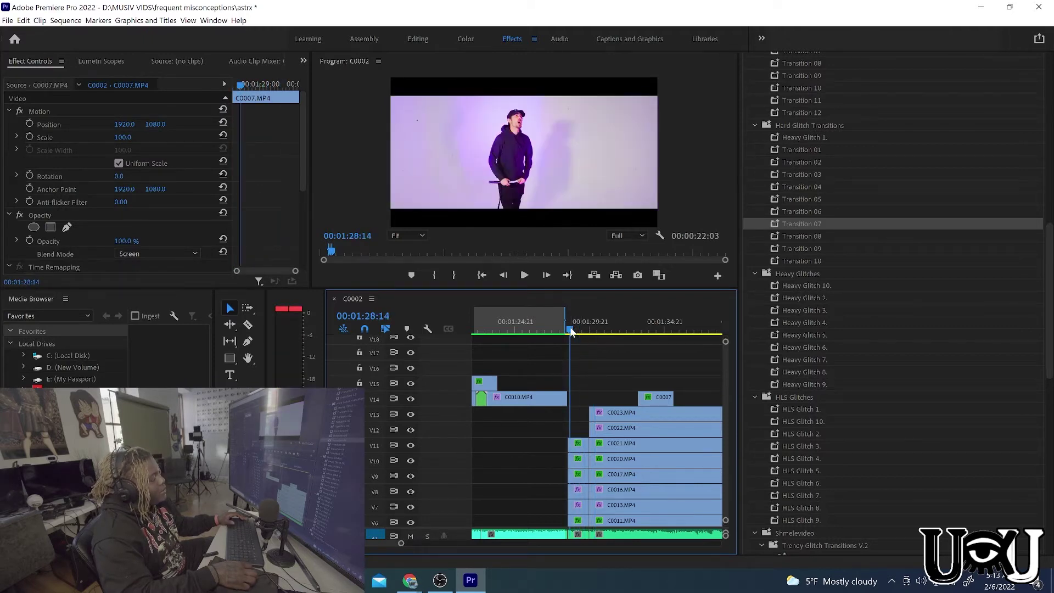
# - Move the short C0021.MP4 piece up to V15, set its Scale to 194 and Position to 783, 2075, and replay it
pyautogui.moveTo(579, 446); pyautogui.dragTo(581, 384)
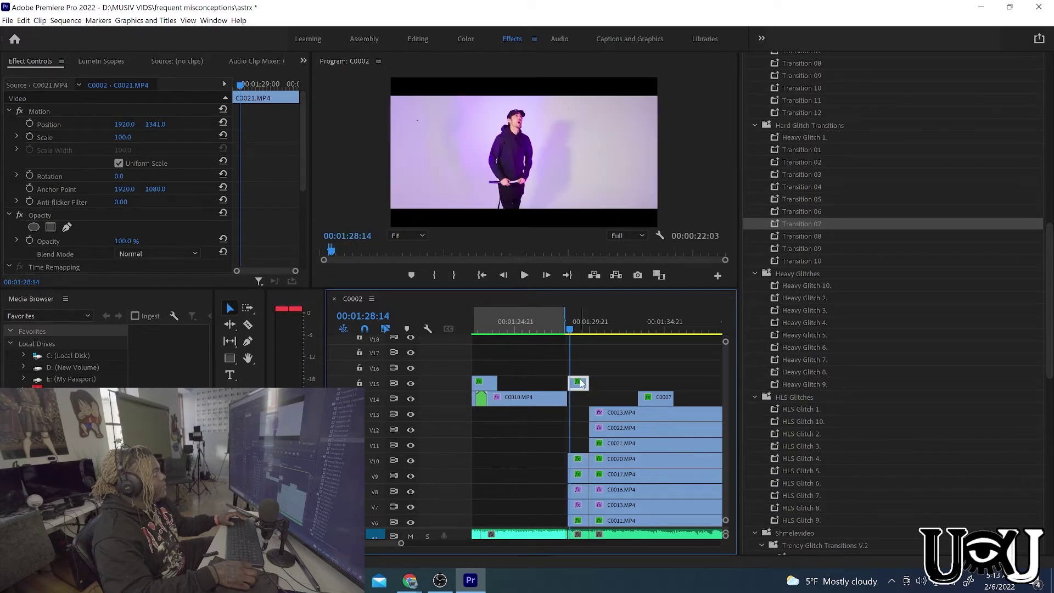
pyautogui.moveTo(126, 139); pyautogui.dragTo(132, 137)
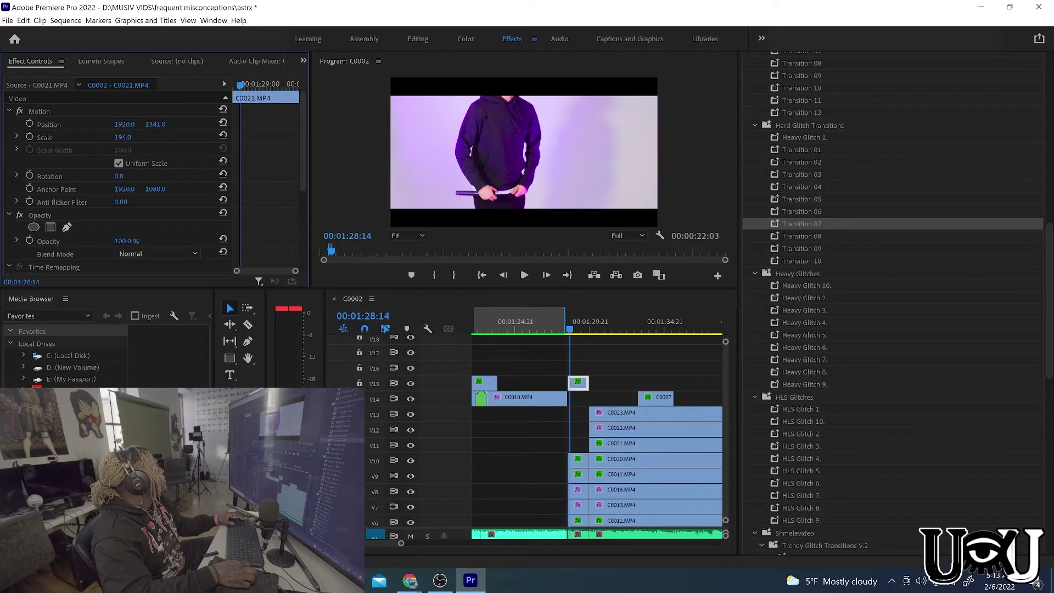
pyautogui.moveTo(124, 124); pyautogui.dragTo(94, 124)
pyautogui.press('space')
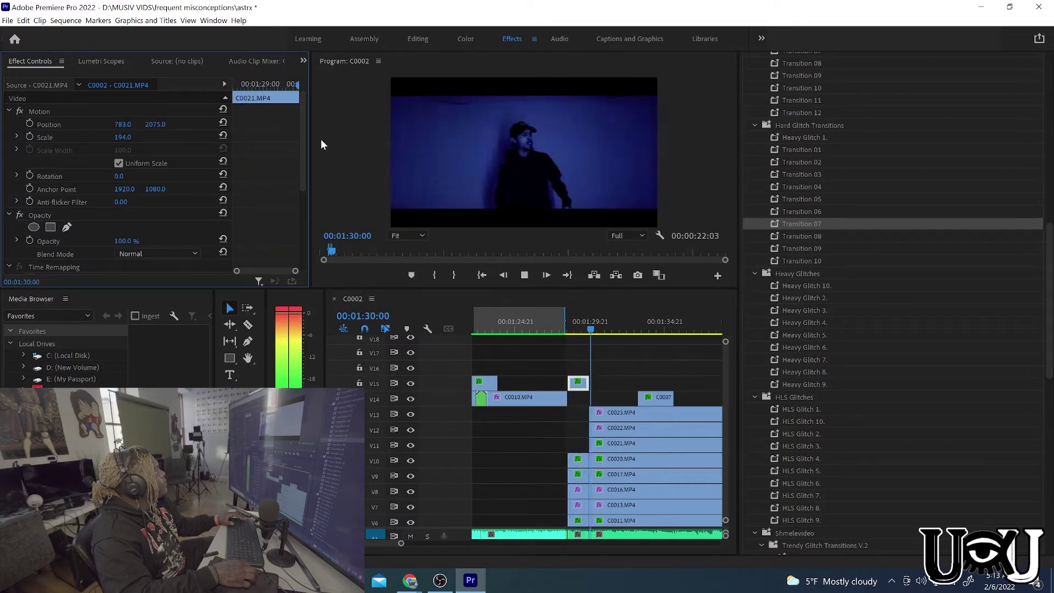
pyautogui.press('space')
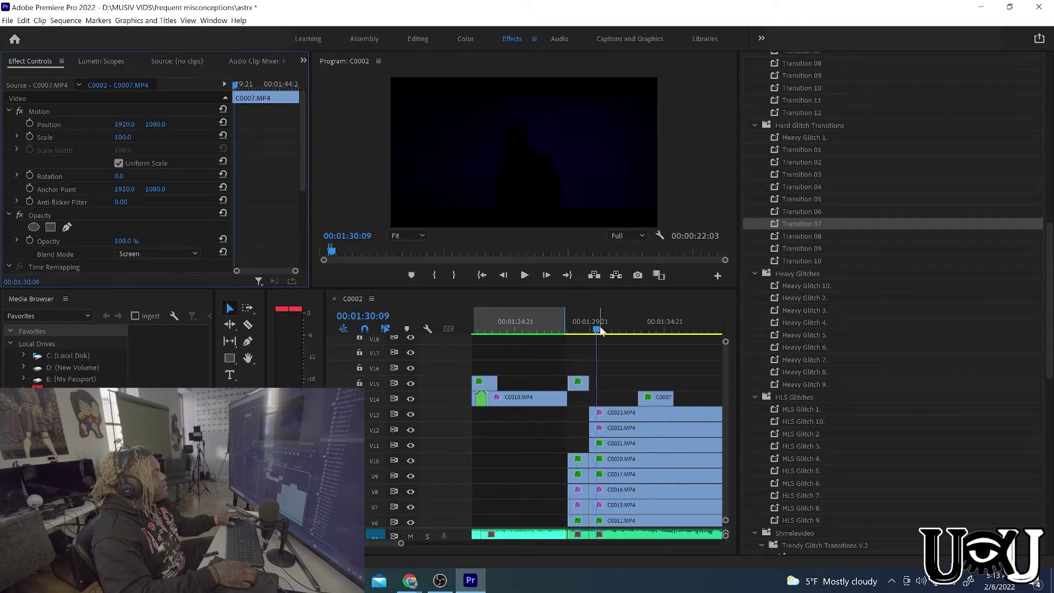
pyautogui.press('space')
pyautogui.click(567, 330)
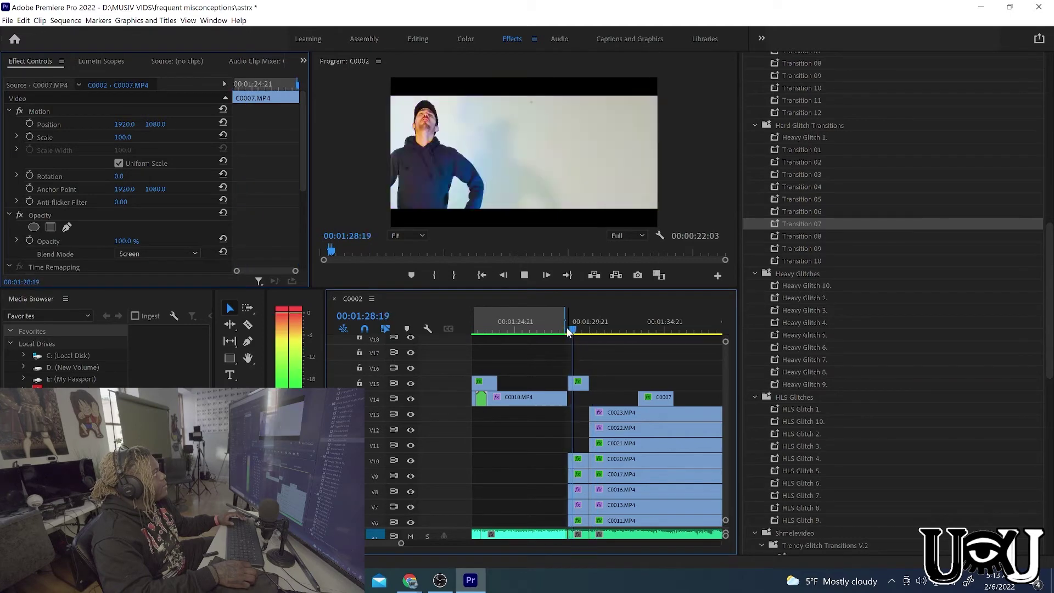
pyautogui.press('space')
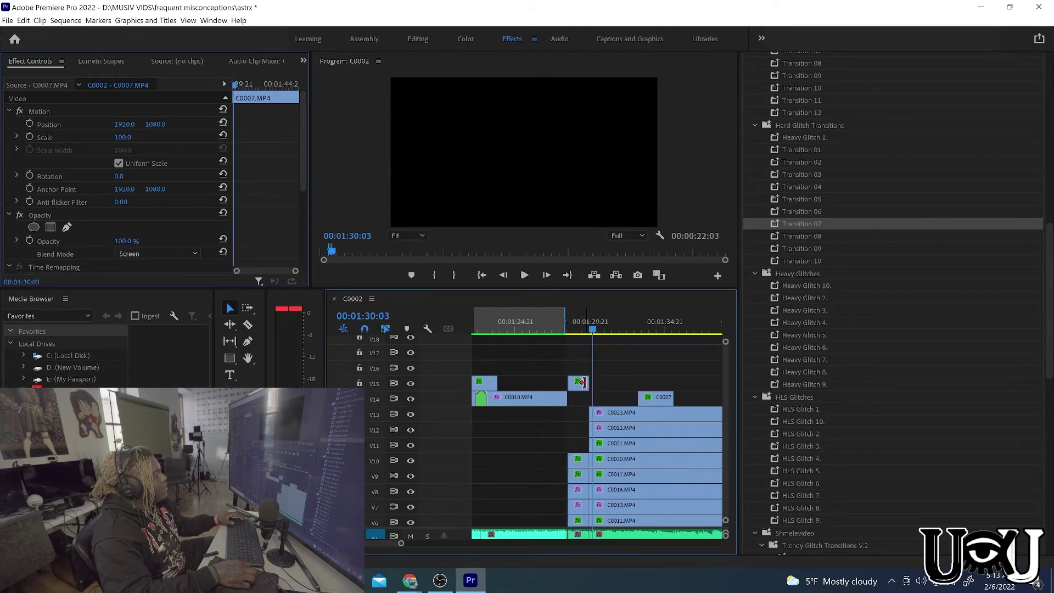
# - Move the short C0021.MP4 piece to V17 and add TRANSITION-56.mp4 from the 4K folder in File Explorer below it on V16
pyautogui.moveTo(581, 382); pyautogui.dragTo(581, 351)
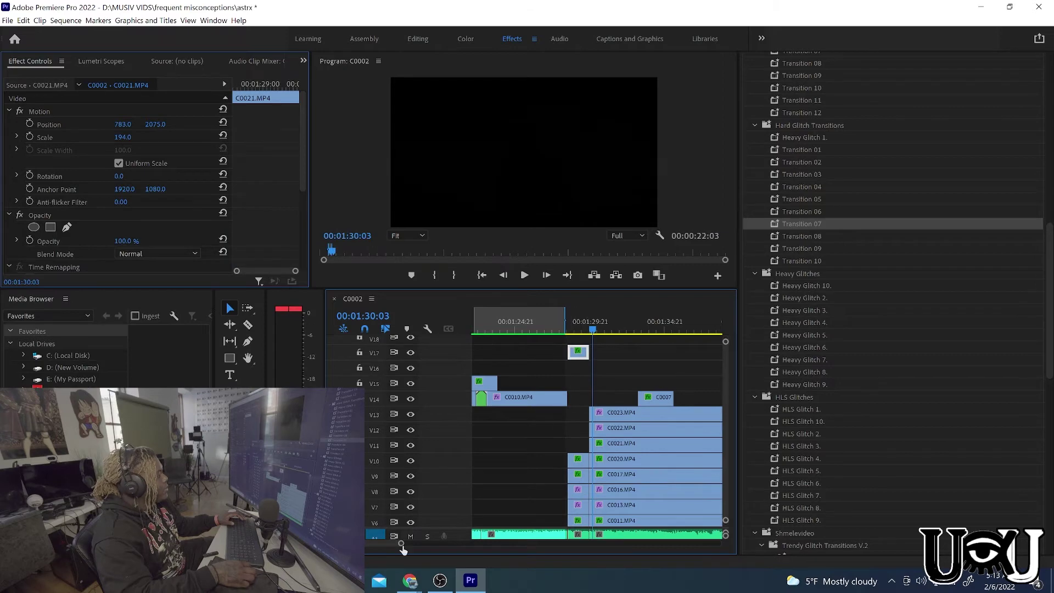
pyautogui.click(349, 581)
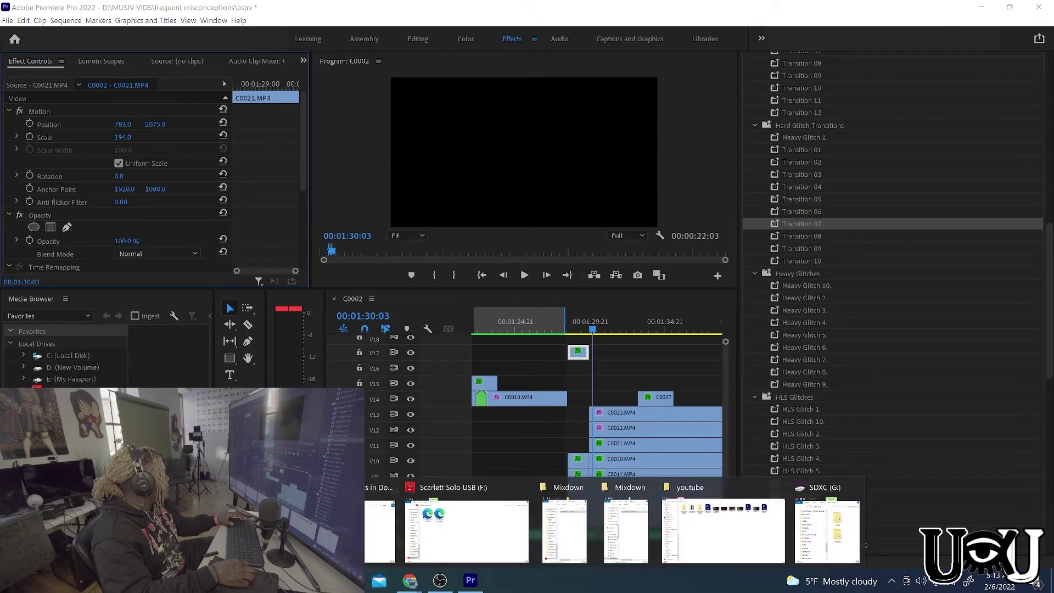
pyautogui.click(307, 530)
pyautogui.scroll(-5, 713, 411)
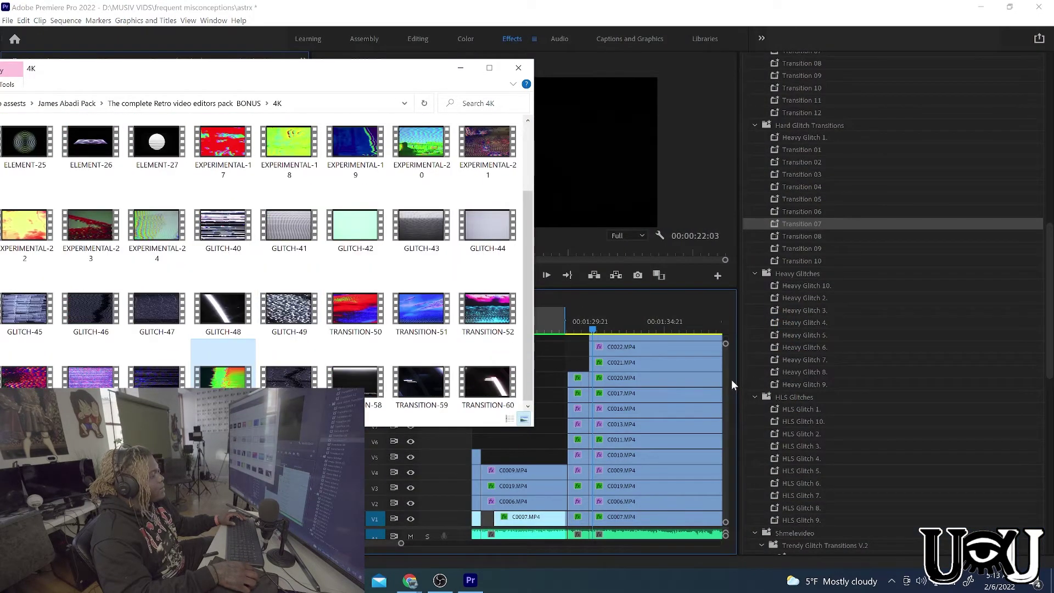
pyautogui.moveTo(722, 364); pyautogui.dragTo(723, 376)
pyautogui.scroll(5, 726, 363)
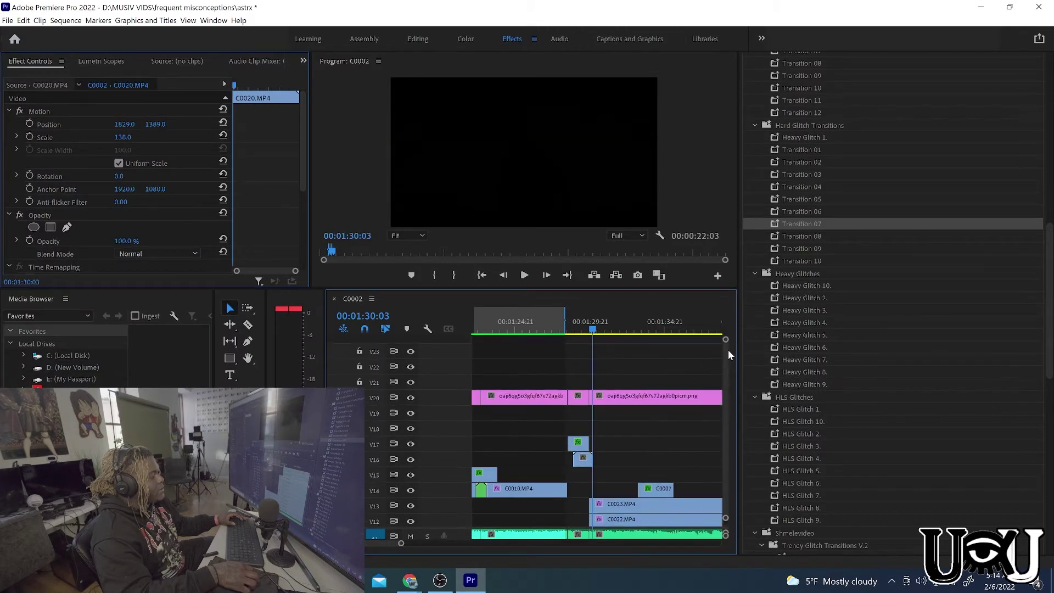
# - Move TRANSITION-56.mp4 to V18 above the short C0021.MP4 piece and preview the overlay from about 00:01:28:16
pyautogui.click(574, 332)
pyautogui.moveTo(576, 334); pyautogui.dragTo(585, 470)
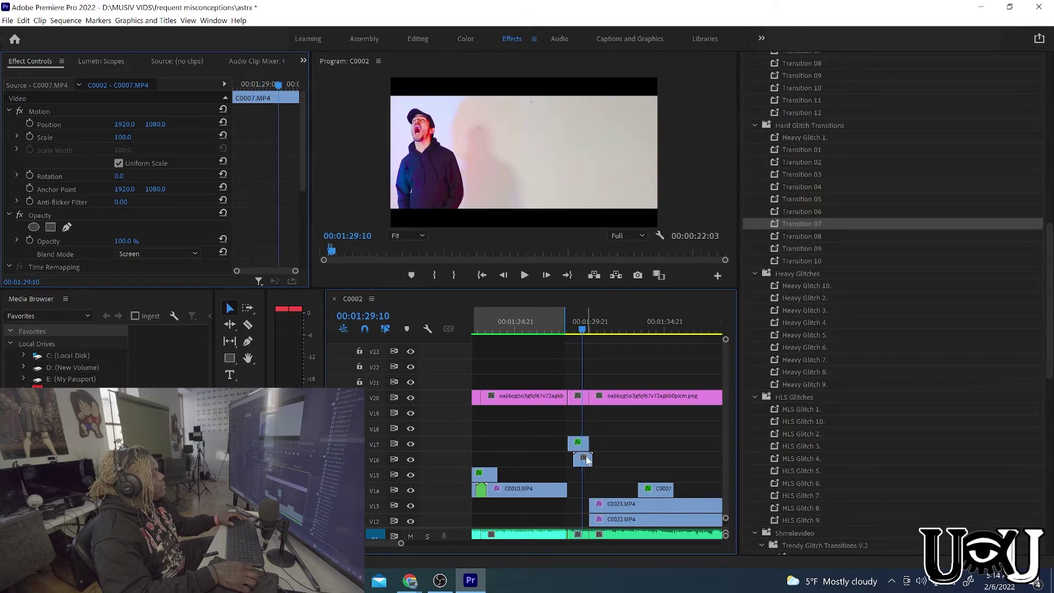
pyautogui.click(578, 446)
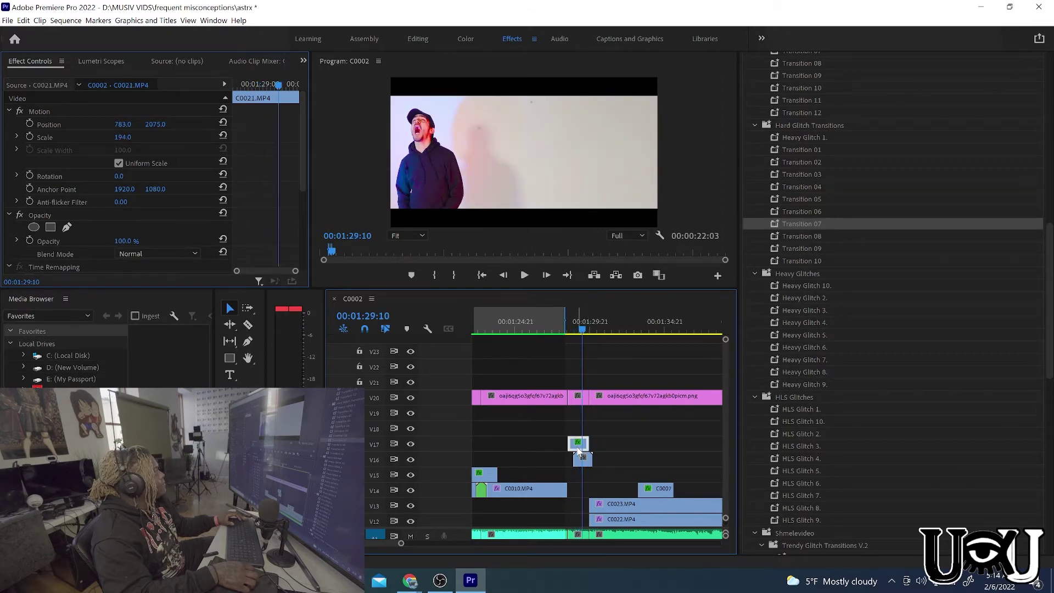
pyautogui.moveTo(583, 463); pyautogui.dragTo(583, 427)
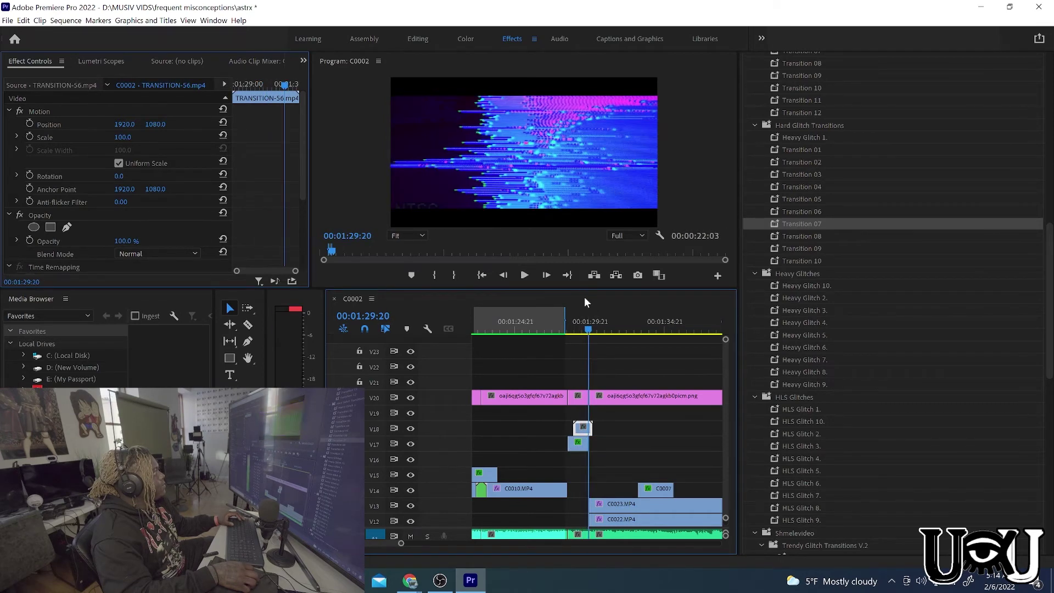
pyautogui.click(568, 331)
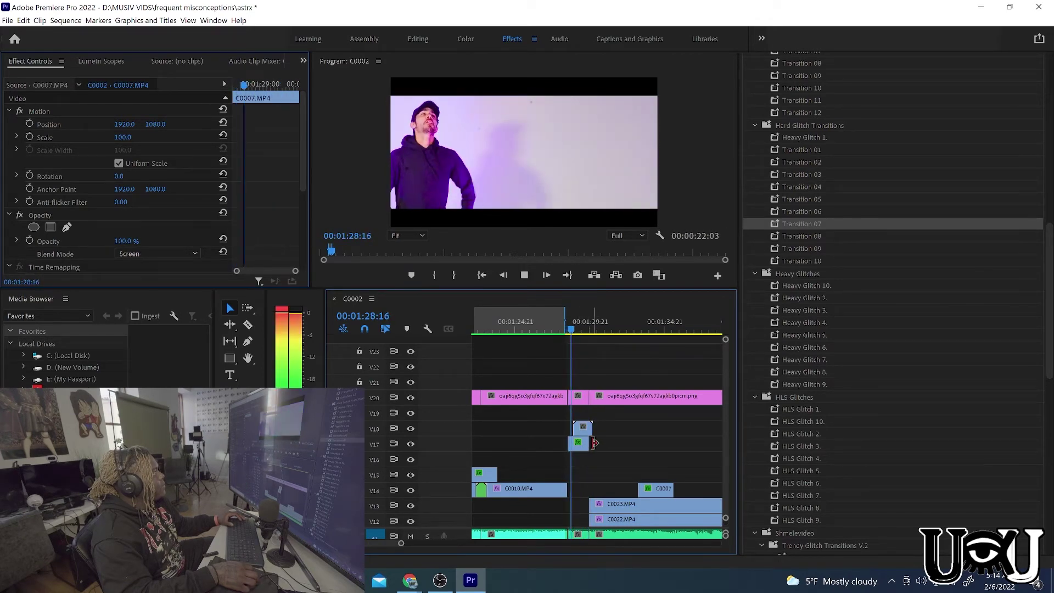
pyautogui.click(579, 330)
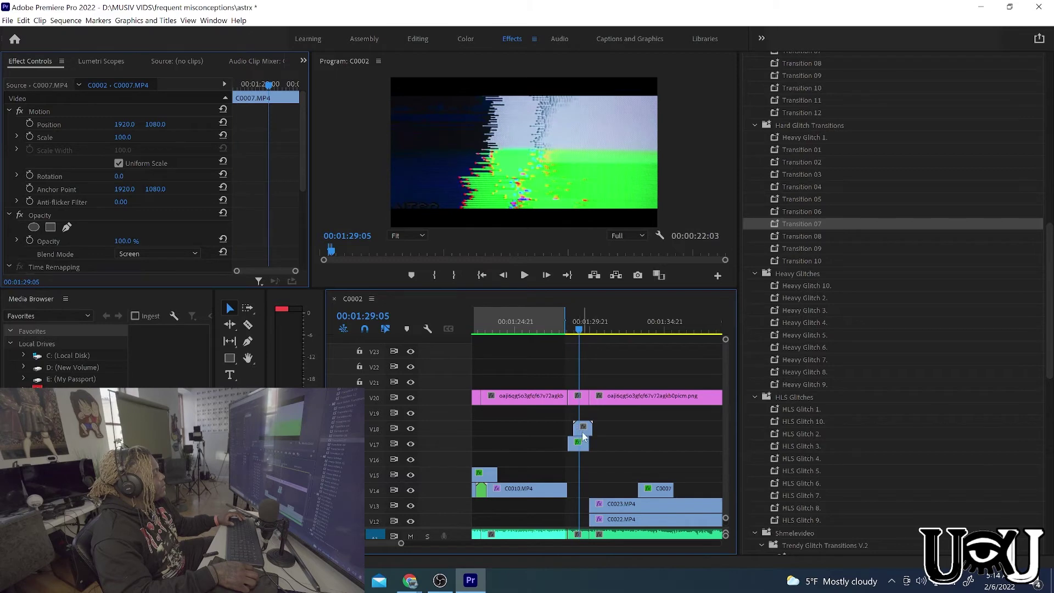
# - Move TRANSITION-56.mp4 to V16 below the short C0021.MP4 piece, set that piece's Blend Mode to Darken and play the overlay
pyautogui.moveTo(580, 431); pyautogui.dragTo(583, 465)
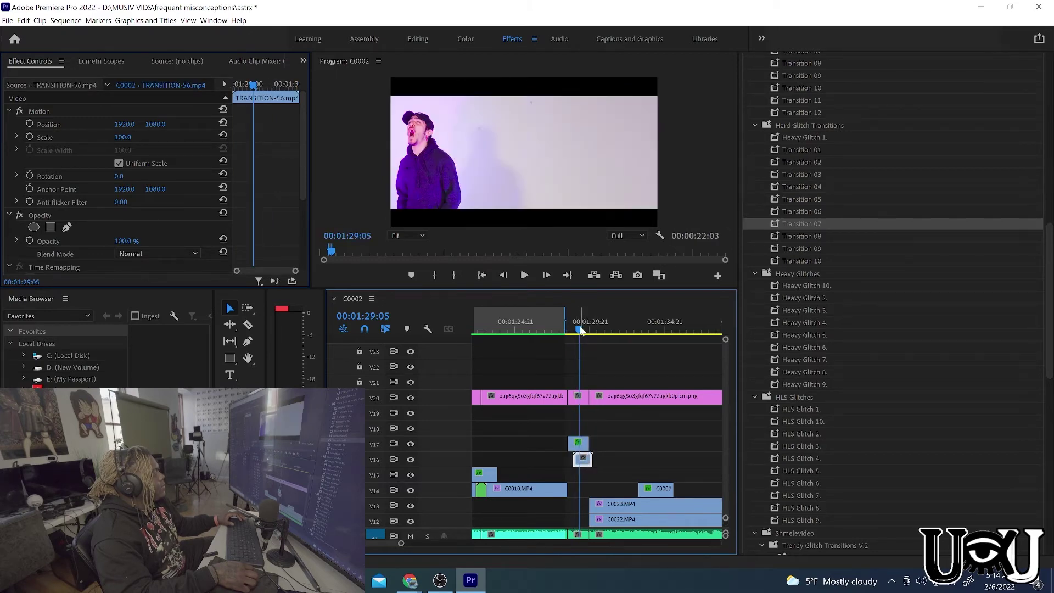
pyautogui.moveTo(576, 329); pyautogui.dragTo(571, 330)
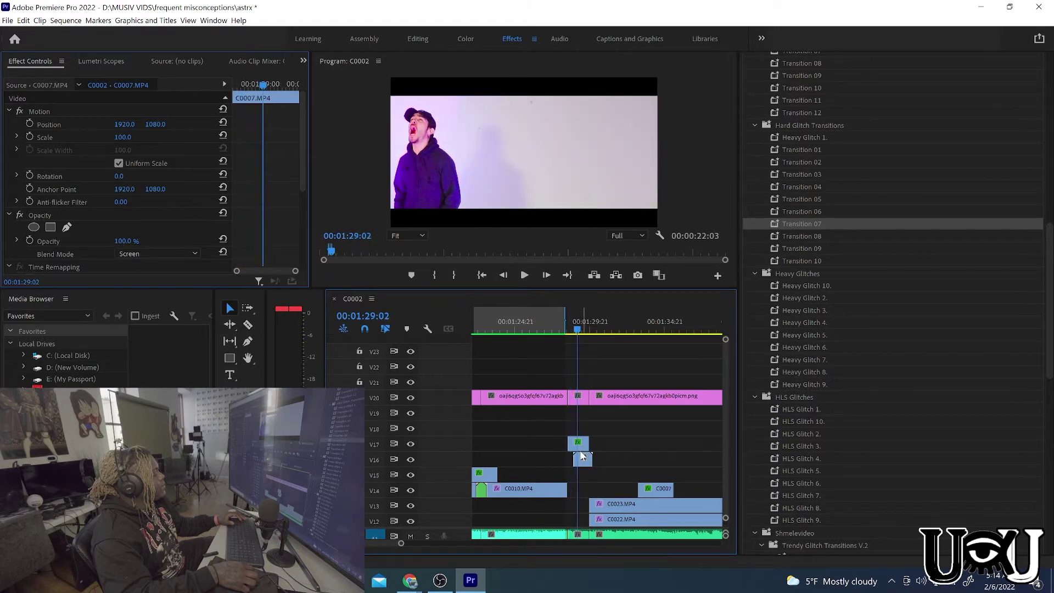
pyautogui.click(577, 443)
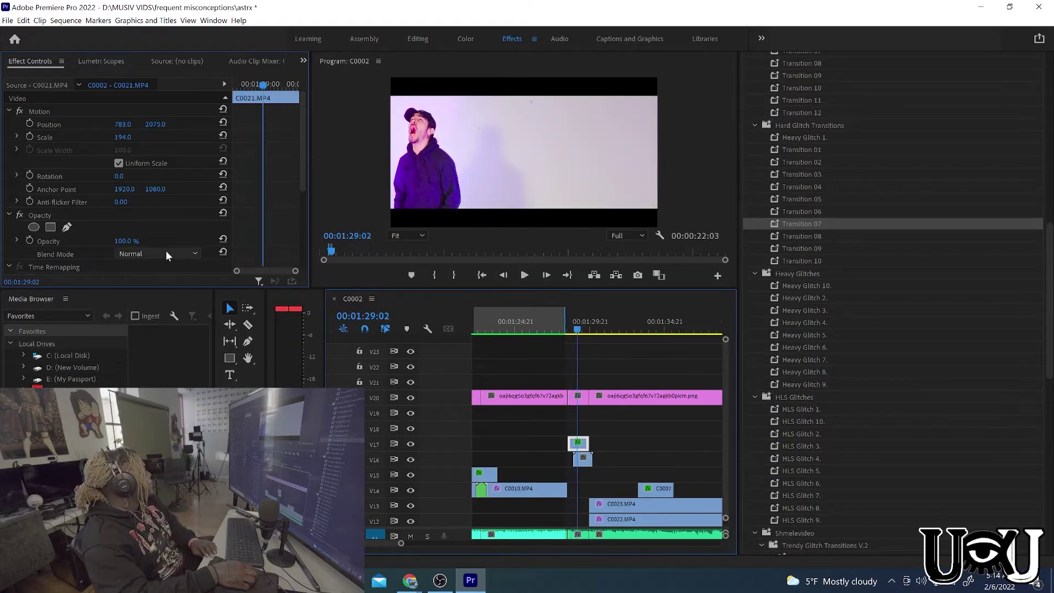
pyautogui.scroll(-1, 165, 250)
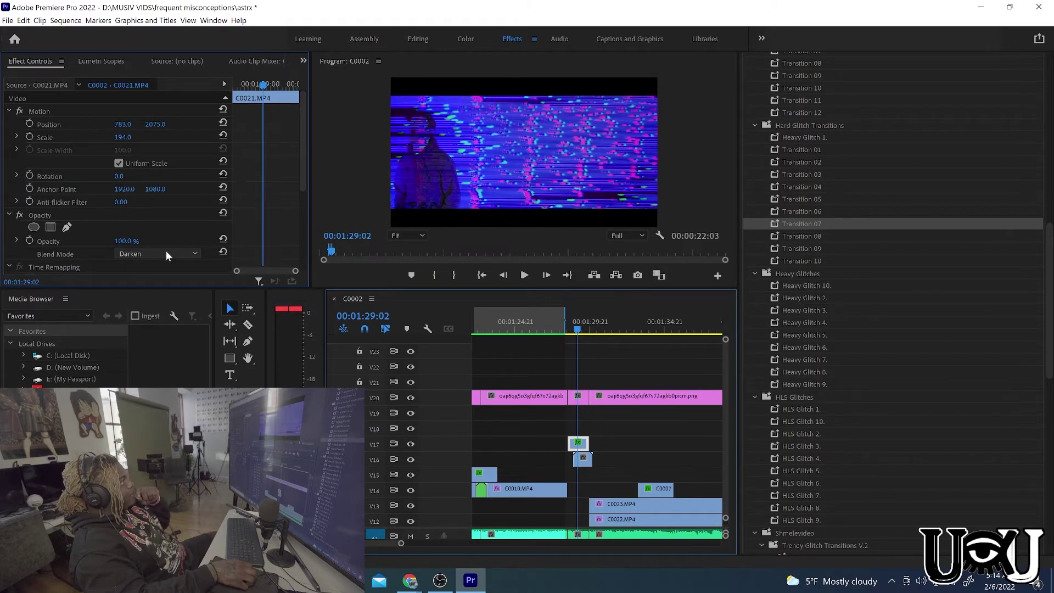
pyautogui.press('space')
pyautogui.press('space')
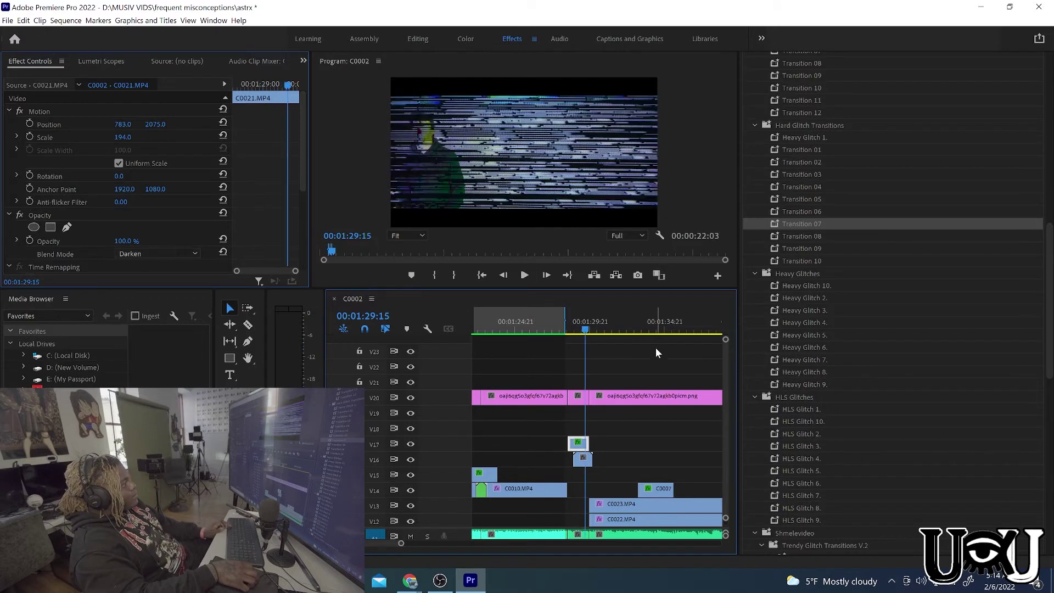
# - Set the short C0021.MP4 piece's Scale to 244 and Position to 783, 2385, and replay it from 00:01:29:00
pyautogui.moveTo(583, 328); pyautogui.dragTo(578, 332)
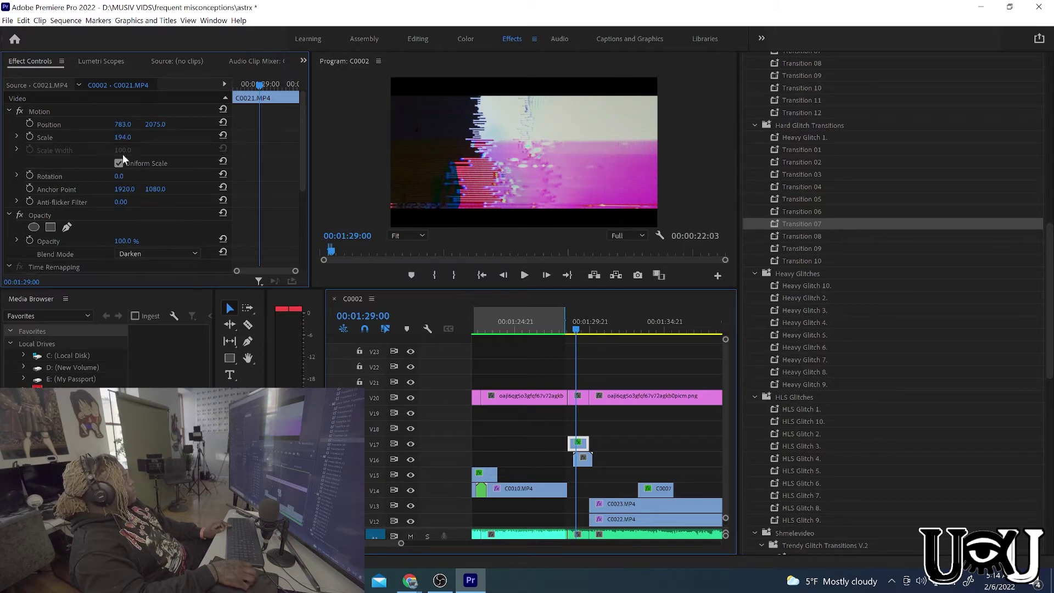
pyautogui.moveTo(126, 138); pyautogui.dragTo(157, 124)
pyautogui.press('space')
pyautogui.press('space')
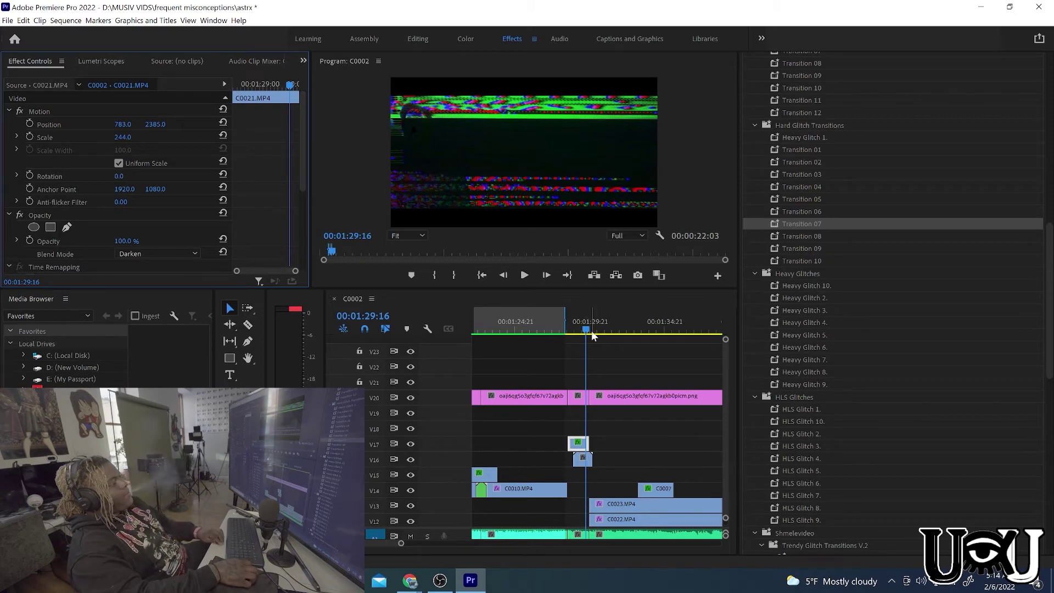
# - Set the Blend Mode of the short C0021.MP4 piece on V17 to Normal
pyautogui.click(143, 251)
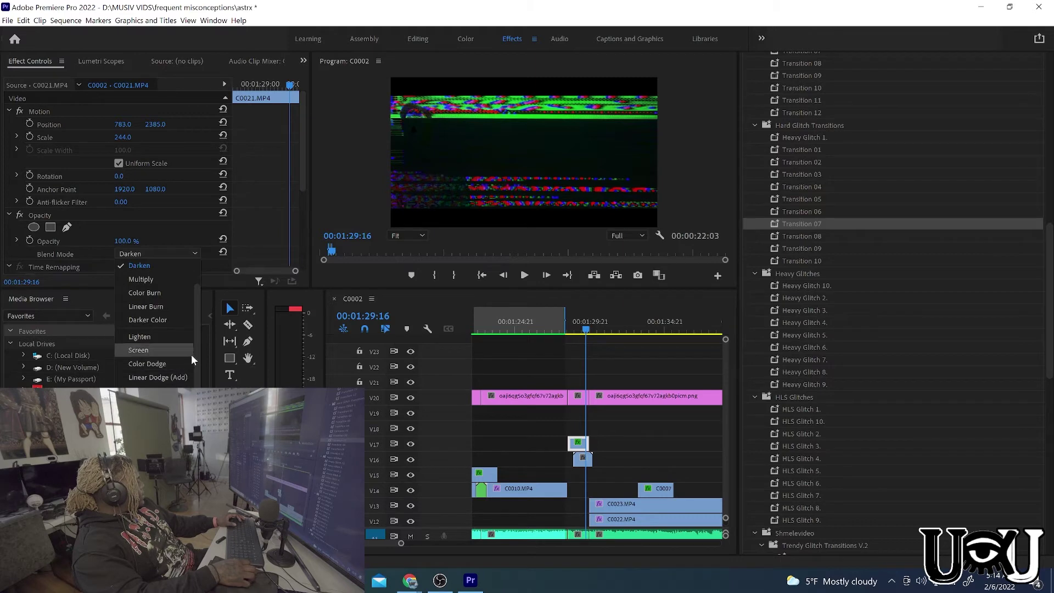
pyautogui.scroll(1, 183, 289)
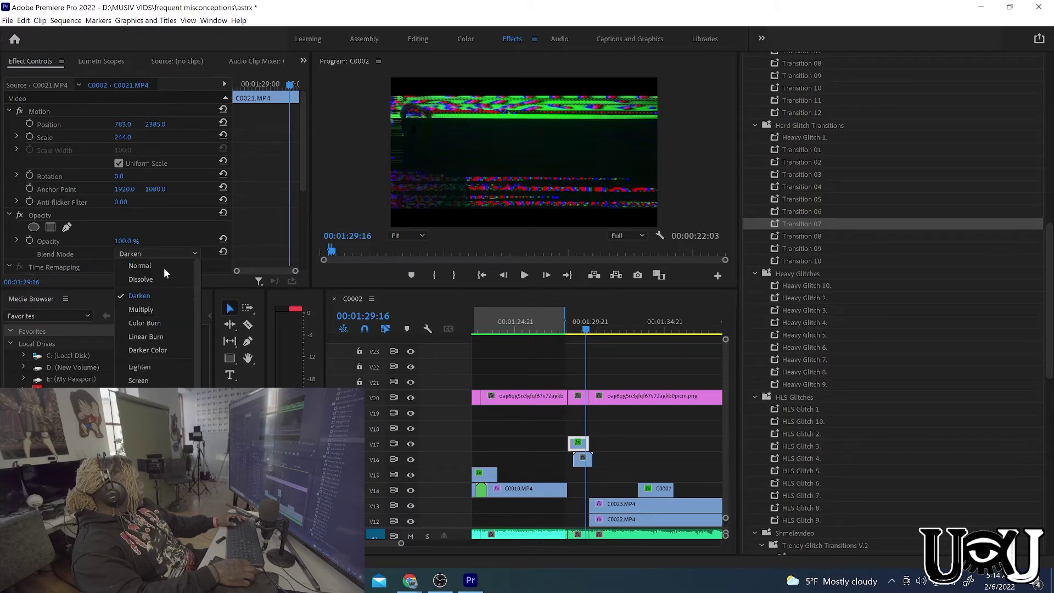
pyautogui.click(163, 265)
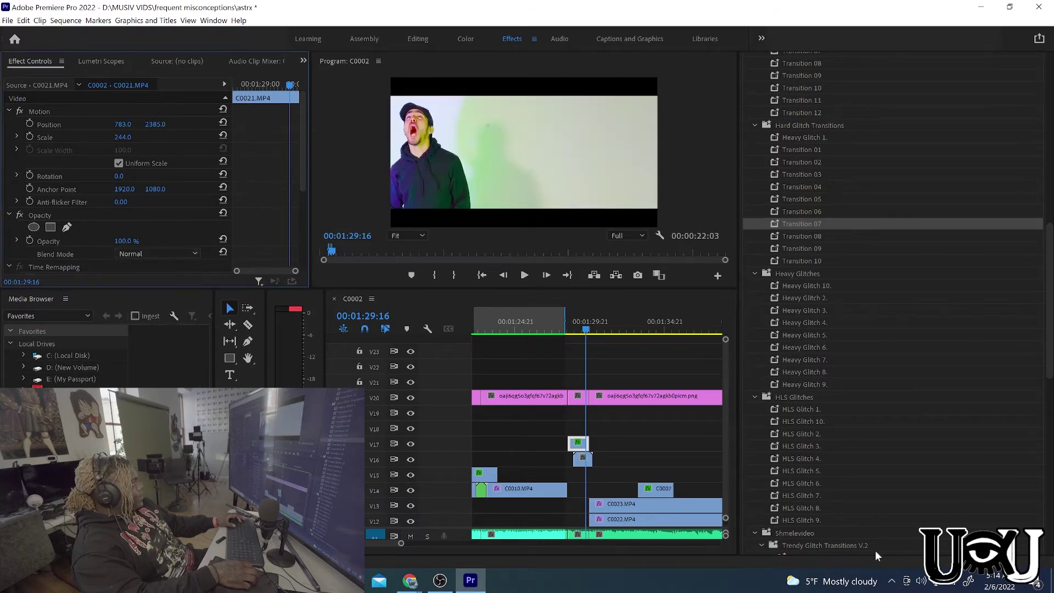
# - Replace the short C0021.MP4 piece with an After Effects composition, saving the new project as Untitled Project 3
pyautogui.rightClick(579, 448)
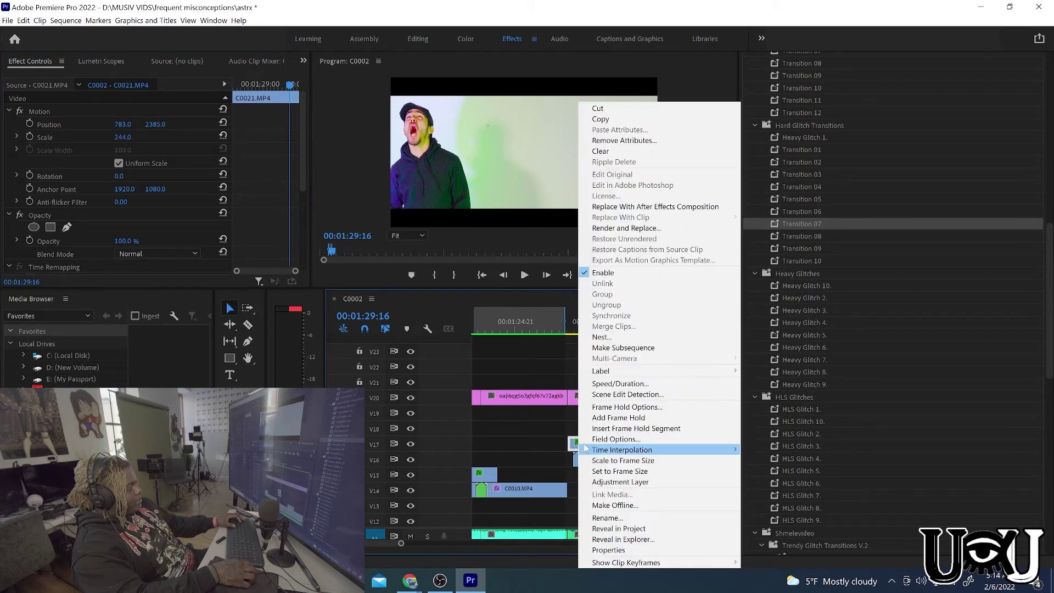
pyautogui.click(679, 207)
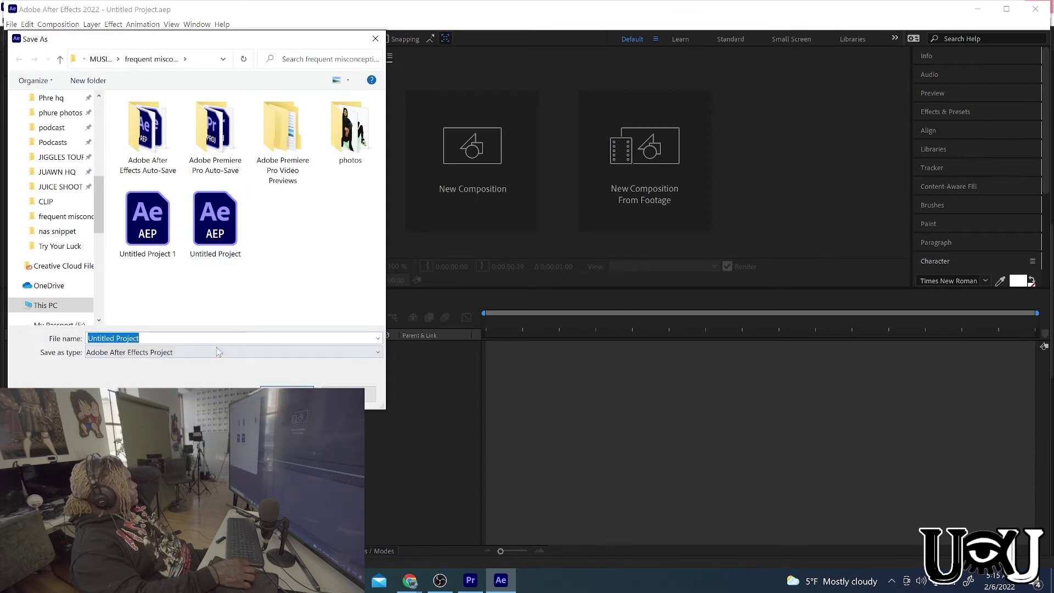
pyautogui.click(223, 336)
pyautogui.write('3')
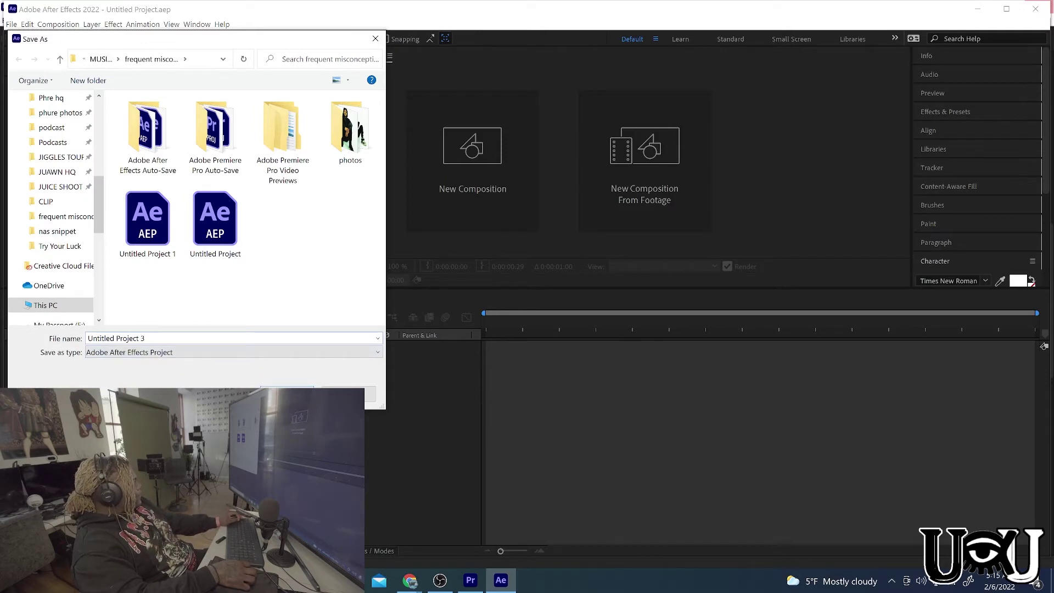
pyautogui.press('Return')
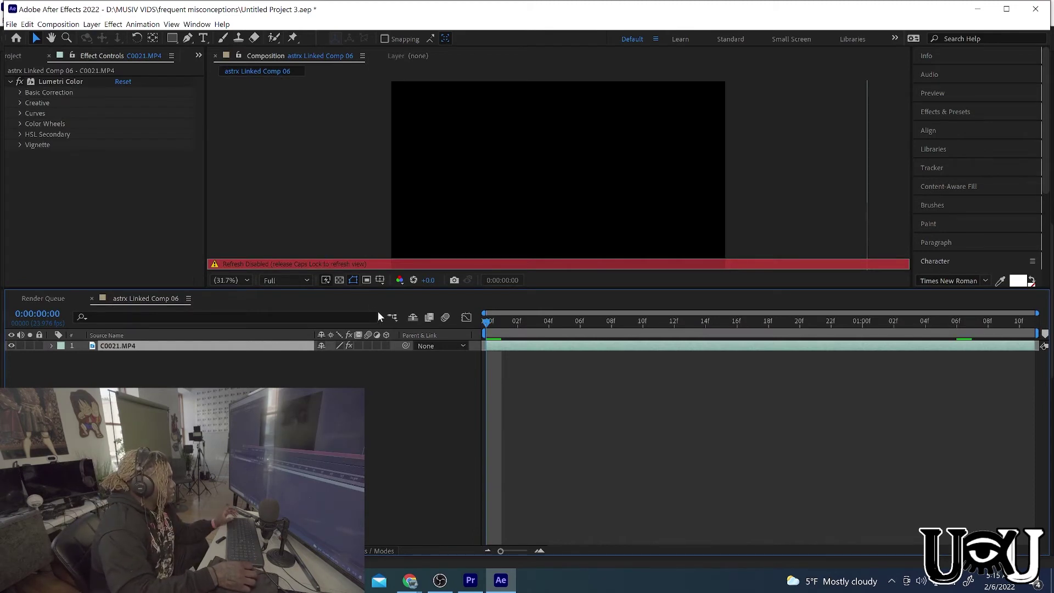
# - Re-enable the view refresh, open the C0021.MP4 layer with the Roto Brush, paint the performer as foreground and exclude the stray patch beside him
pyautogui.press('capslock')
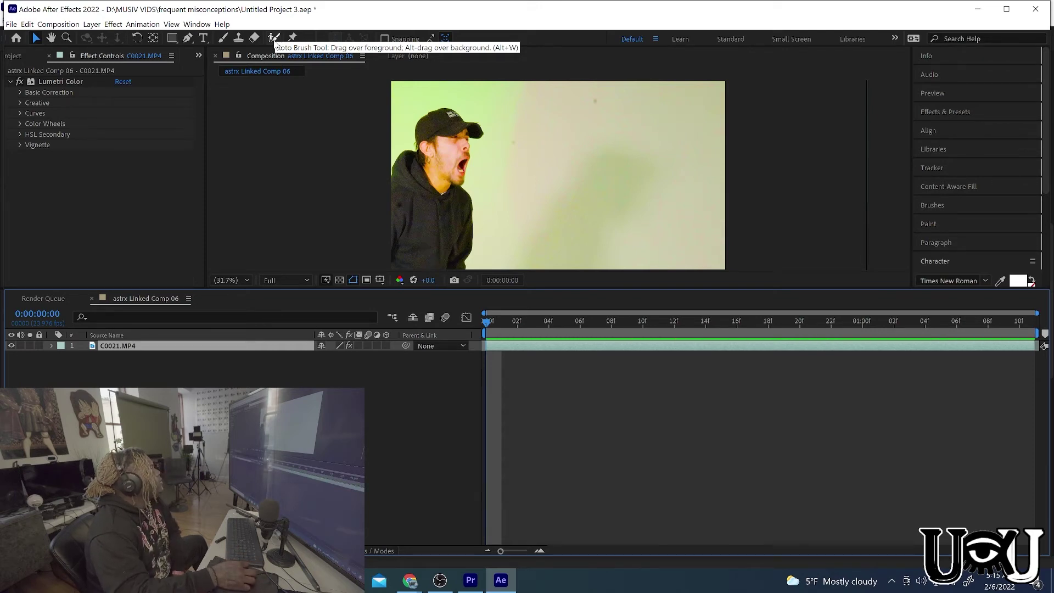
pyautogui.click(274, 39)
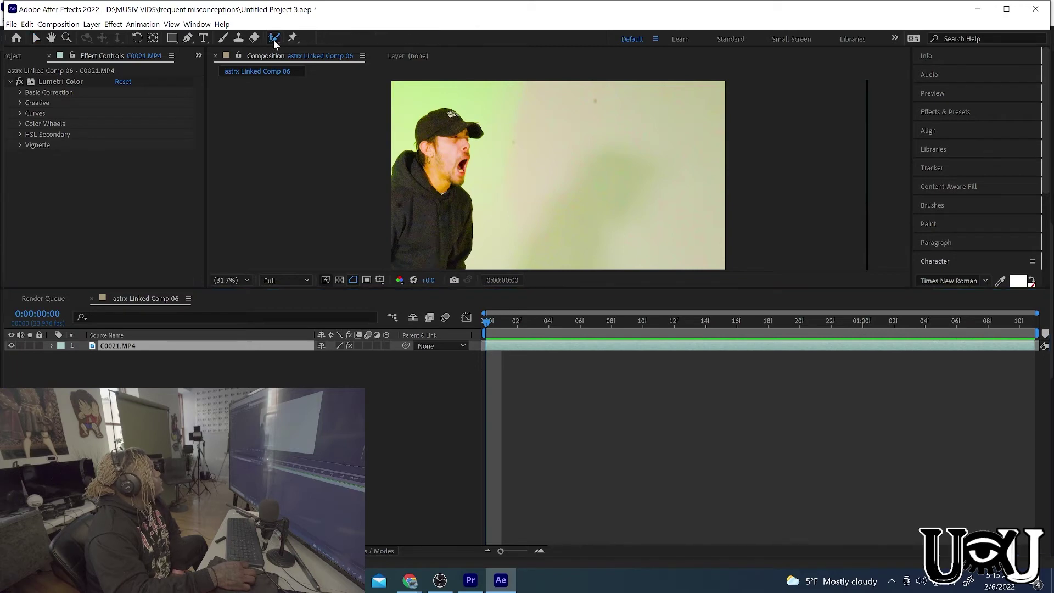
pyautogui.doubleClick(549, 348)
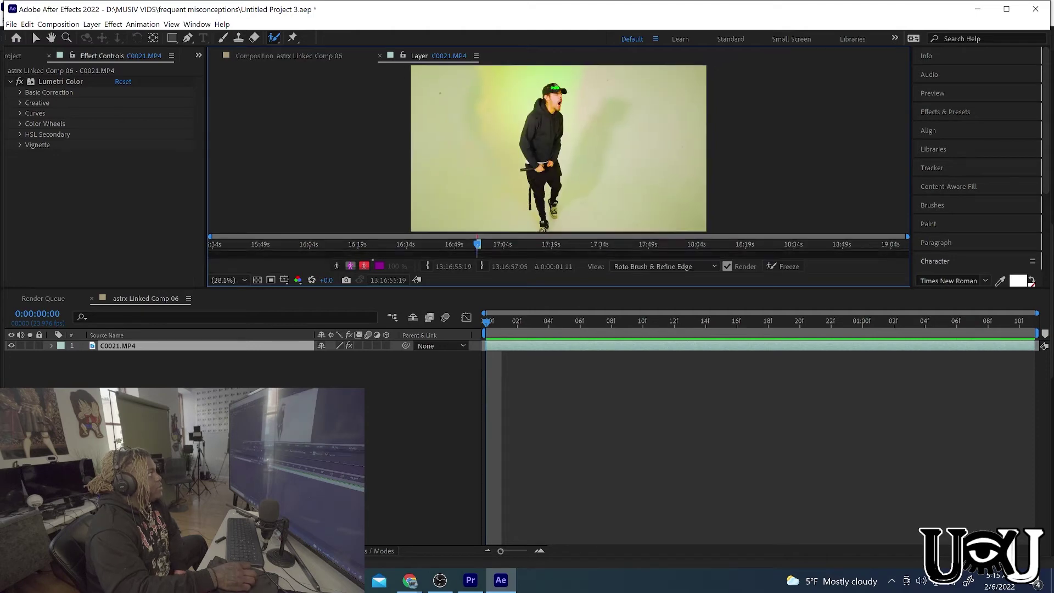
pyautogui.moveTo(554, 87); pyautogui.dragTo(529, 120)
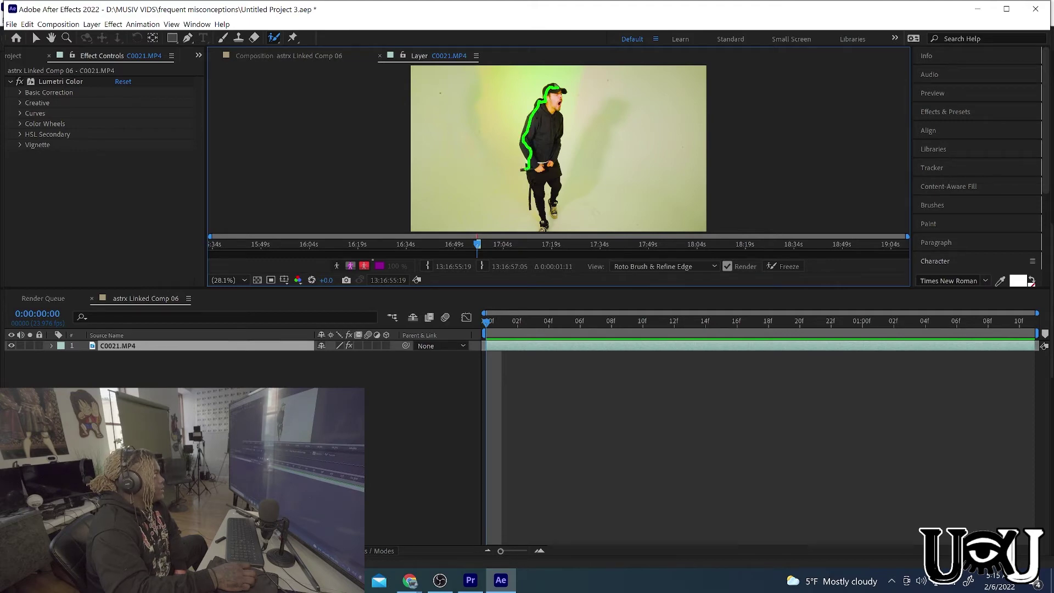
pyautogui.moveTo(535, 179); pyautogui.dragTo(543, 205)
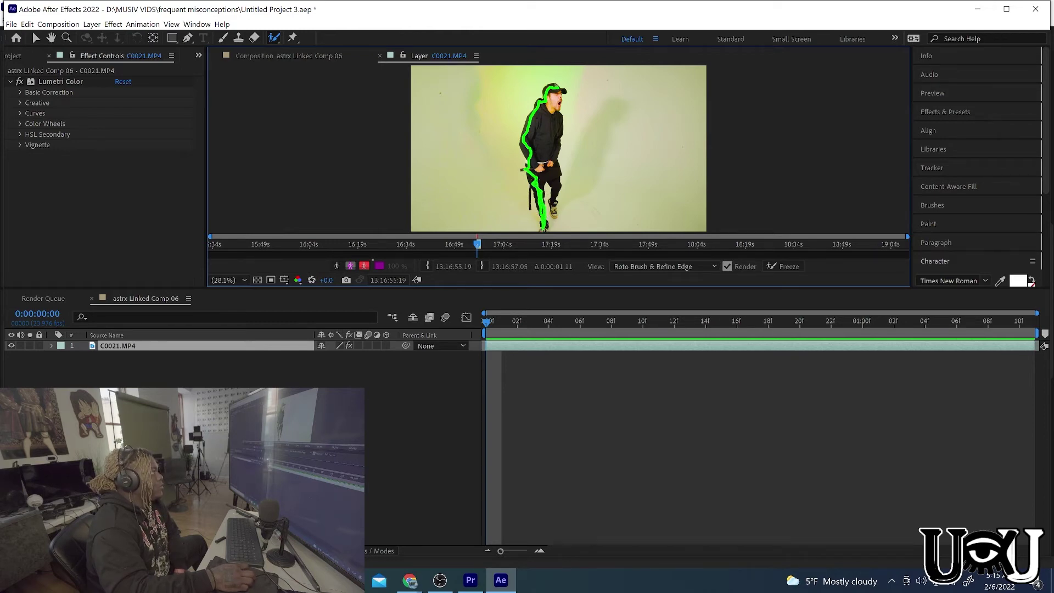
pyautogui.moveTo(548, 172); pyautogui.dragTo(555, 180)
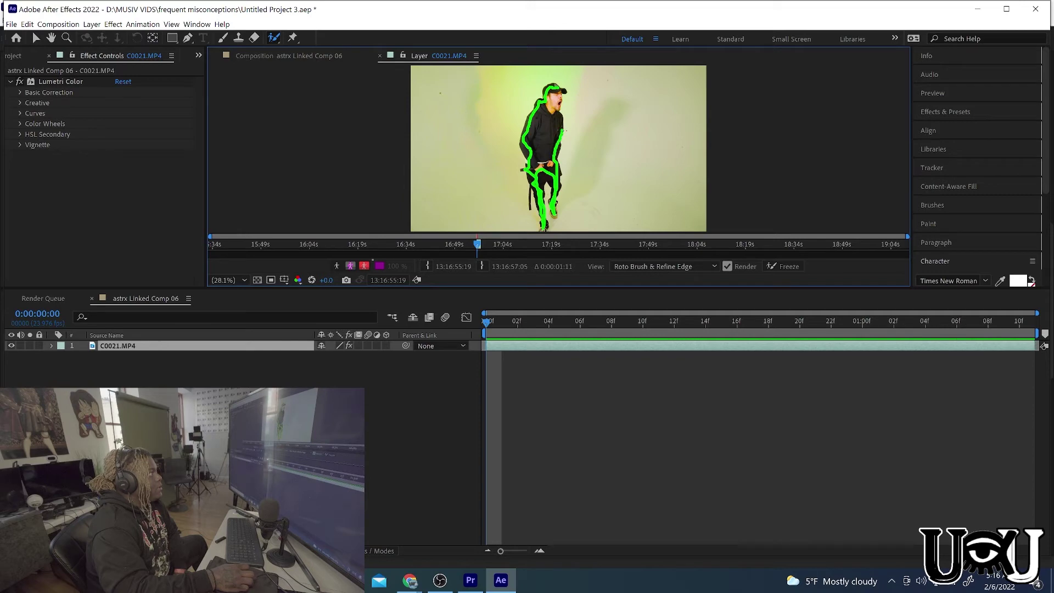
pyautogui.moveTo(565, 131); pyautogui.dragTo(565, 117)
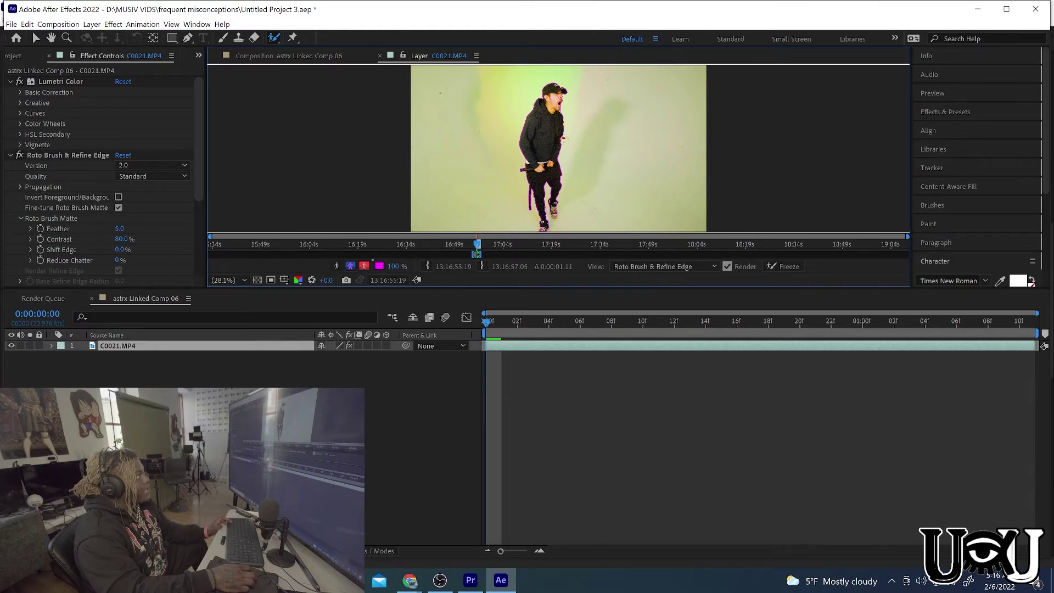
pyautogui.keyDown('alt'); pyautogui.click(563, 140); pyautogui.keyUp('alt')
pyautogui.keyDown('alt'); pyautogui.click(562, 140); pyautogui.keyUp('alt')
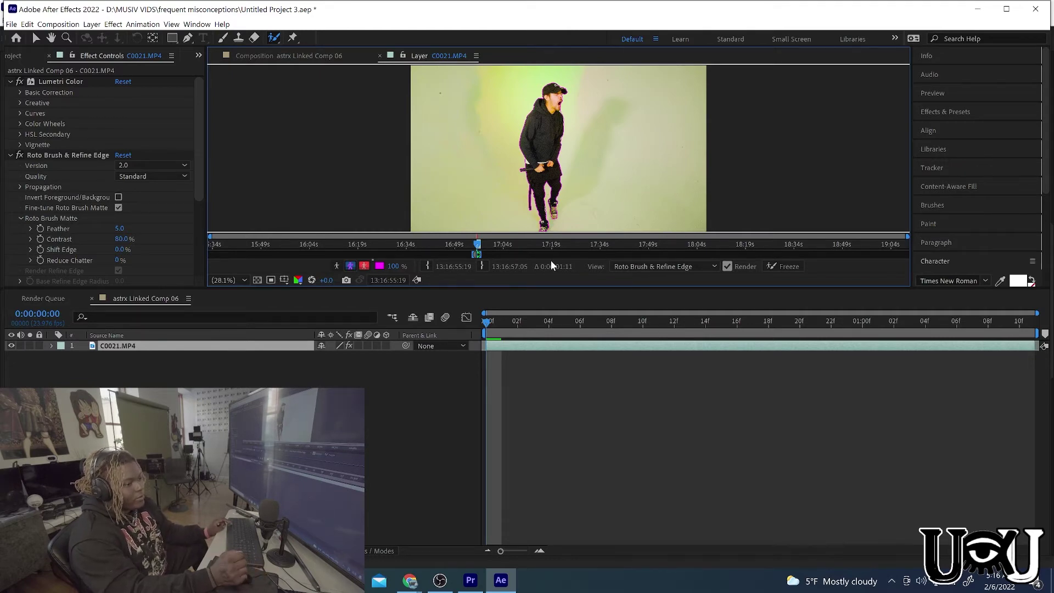
# - Propagate the Roto Brush selection frame by frame through the clip and freeze it
pyautogui.press('pagedown')
pyautogui.press('pagedown')
pyautogui.press('pagedown')
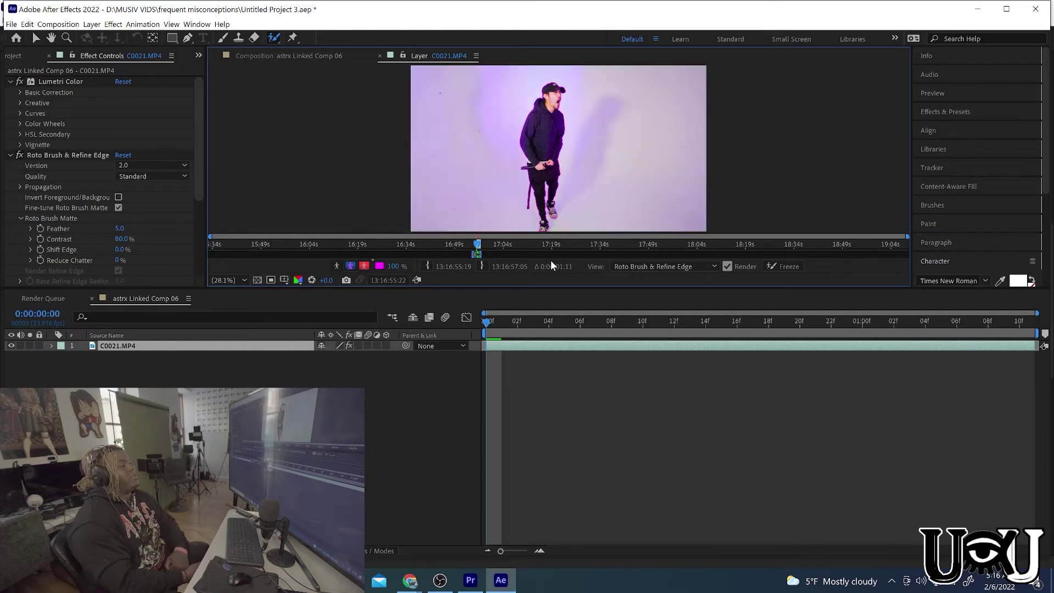
pyautogui.press('pagedown')
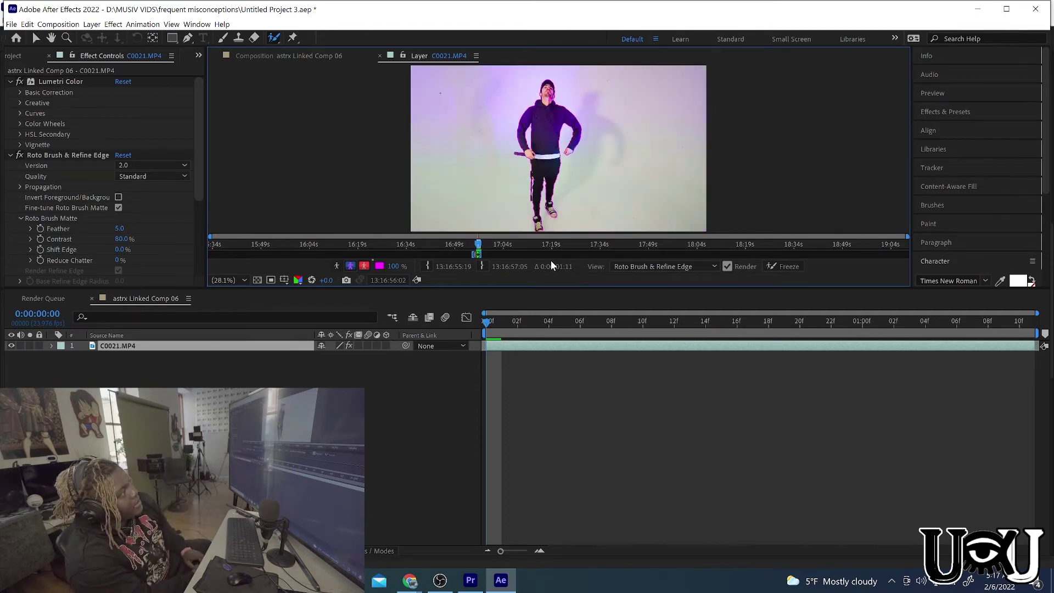
pyautogui.click(782, 267)
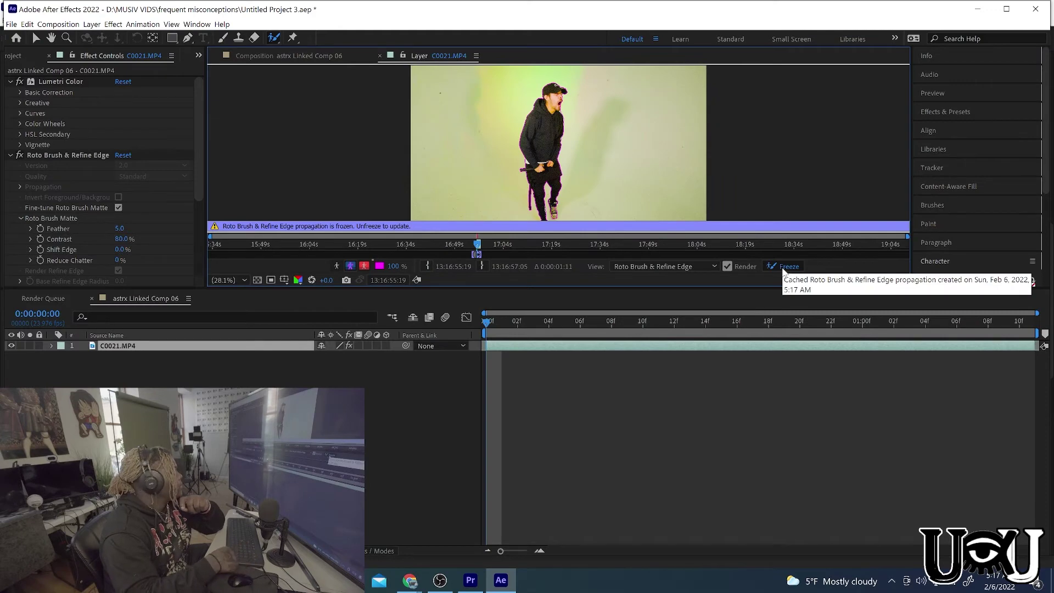
# - Switch to Premiere Pro, check the cutout with V20 briefly hidden, and move the linked composition from V17 to V21 above the letterbox
pyautogui.click(472, 582)
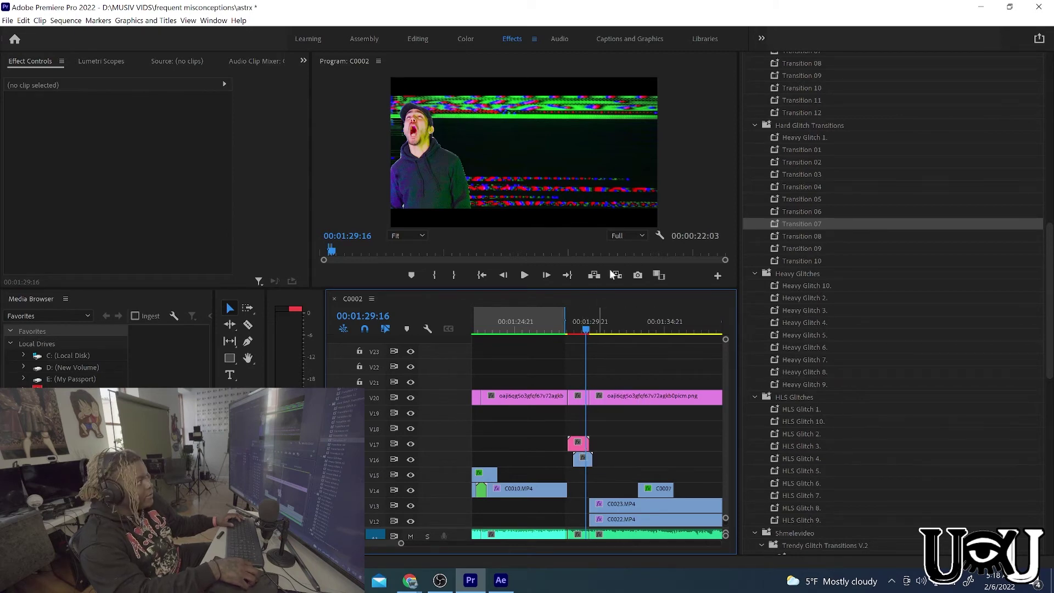
pyautogui.click(412, 396)
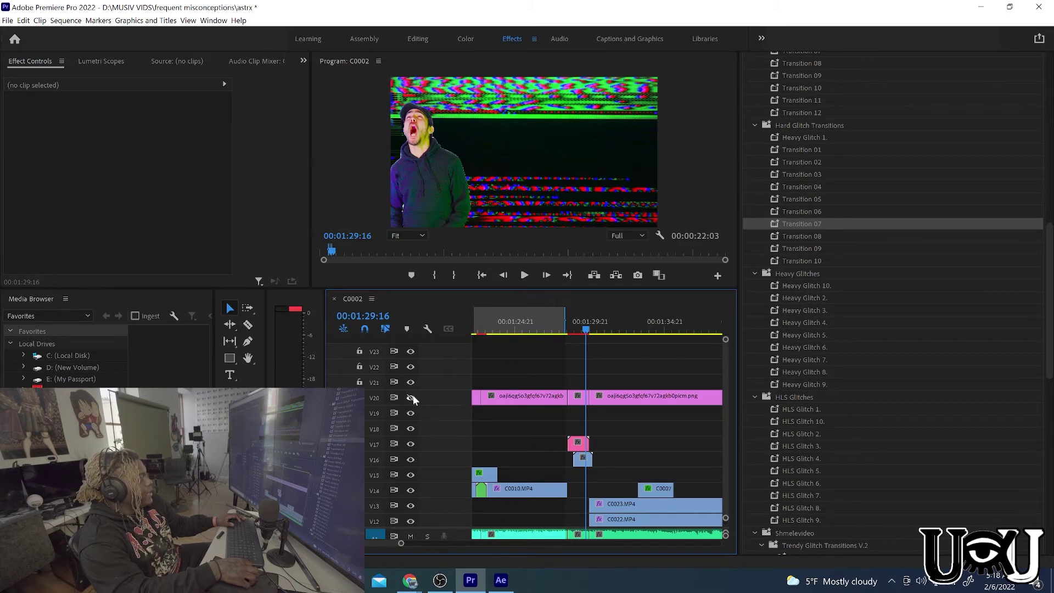
pyautogui.click(411, 396)
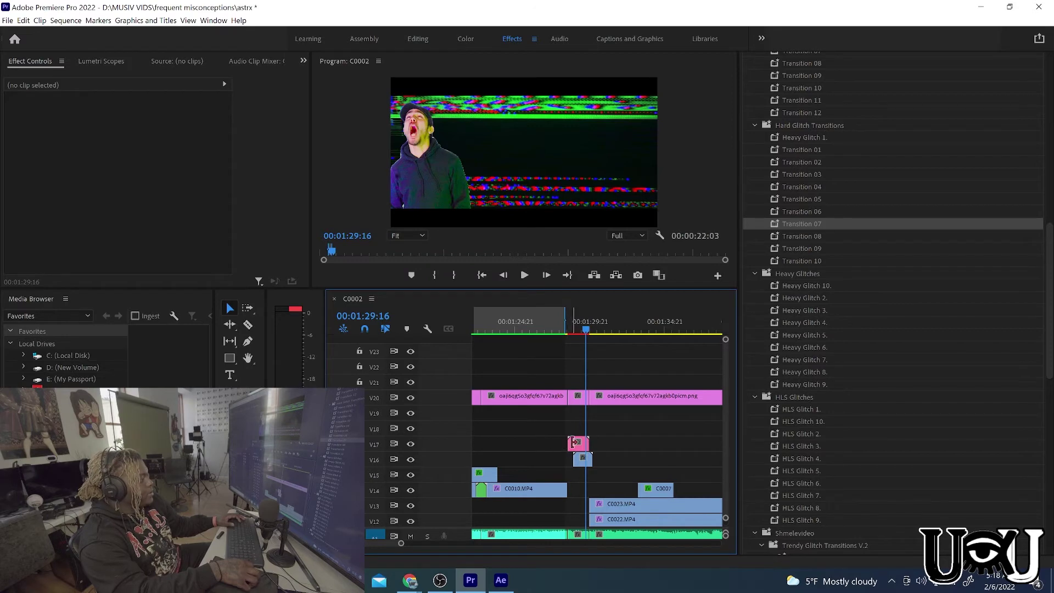
pyautogui.moveTo(580, 445); pyautogui.dragTo(585, 383)
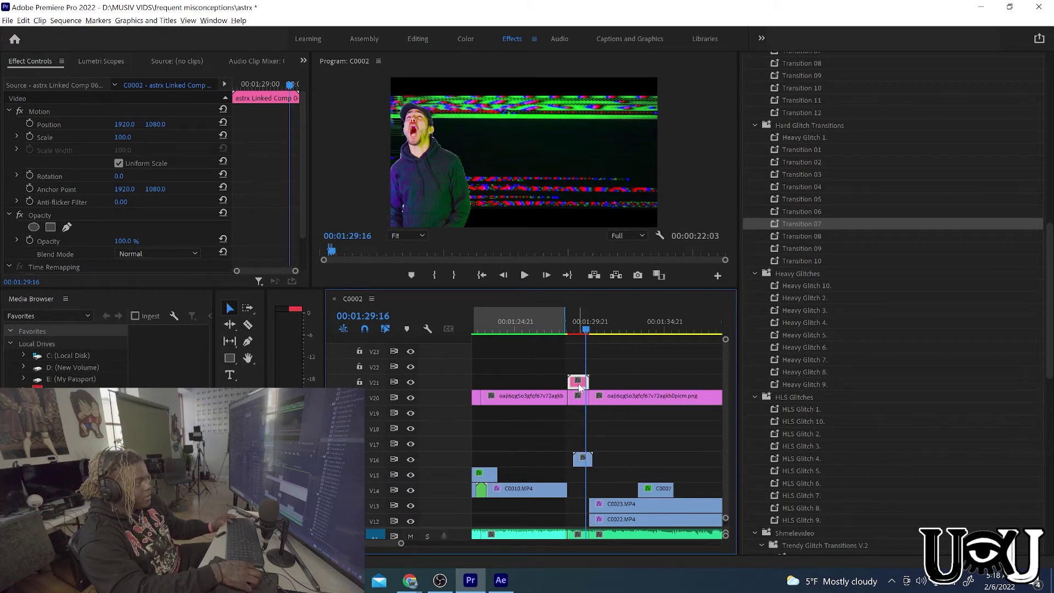
# - Duplicate the linked composition onto V19 and set the copy's Scale to 90 and Position to 2301, 1093
pyautogui.moveTo(579, 387); pyautogui.dragTo(583, 411)
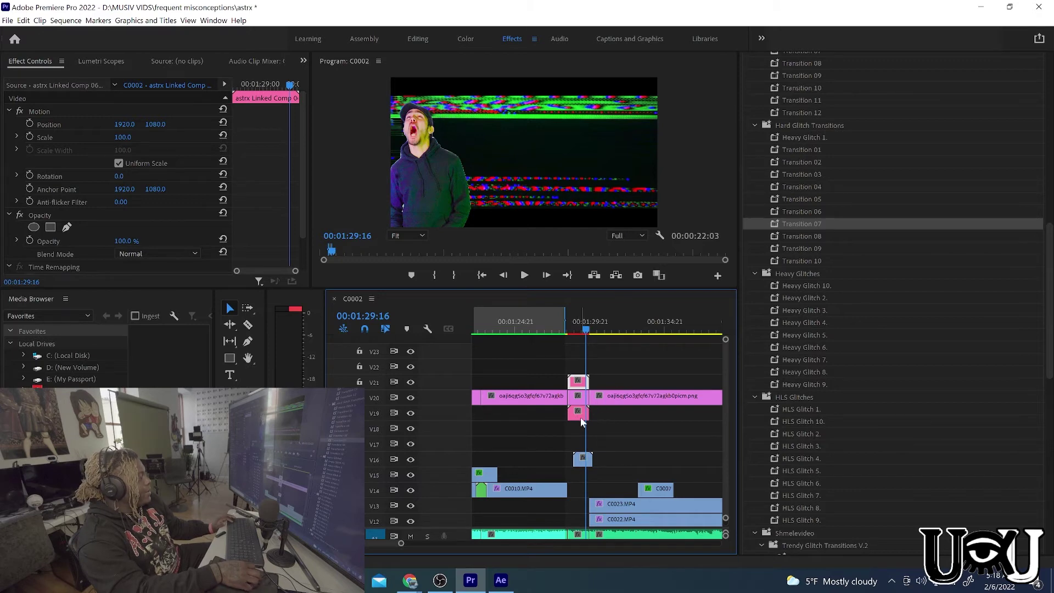
pyautogui.click(580, 417)
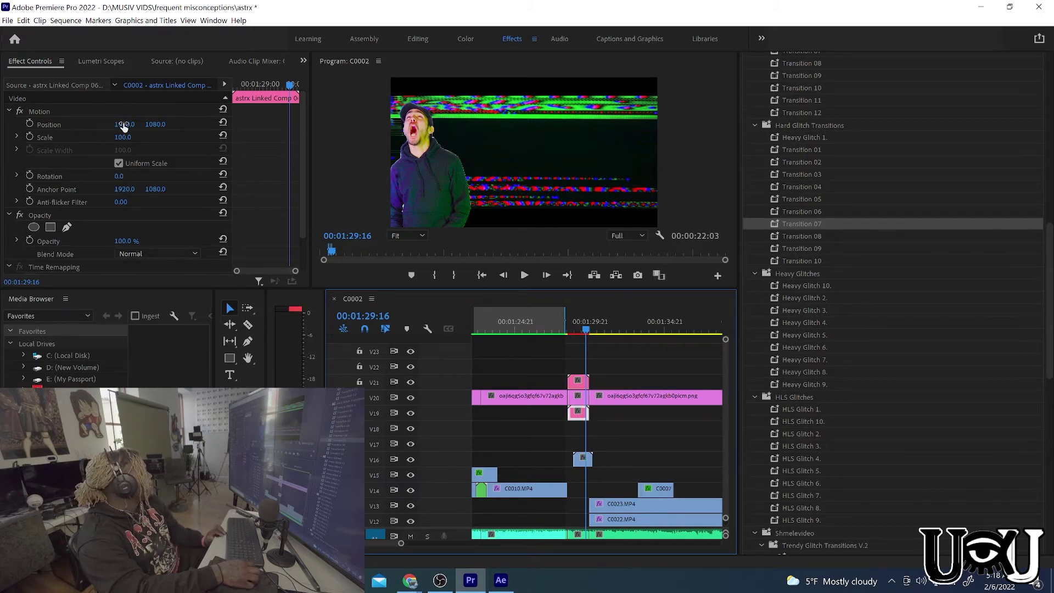
pyautogui.moveTo(117, 124); pyautogui.dragTo(543, 124)
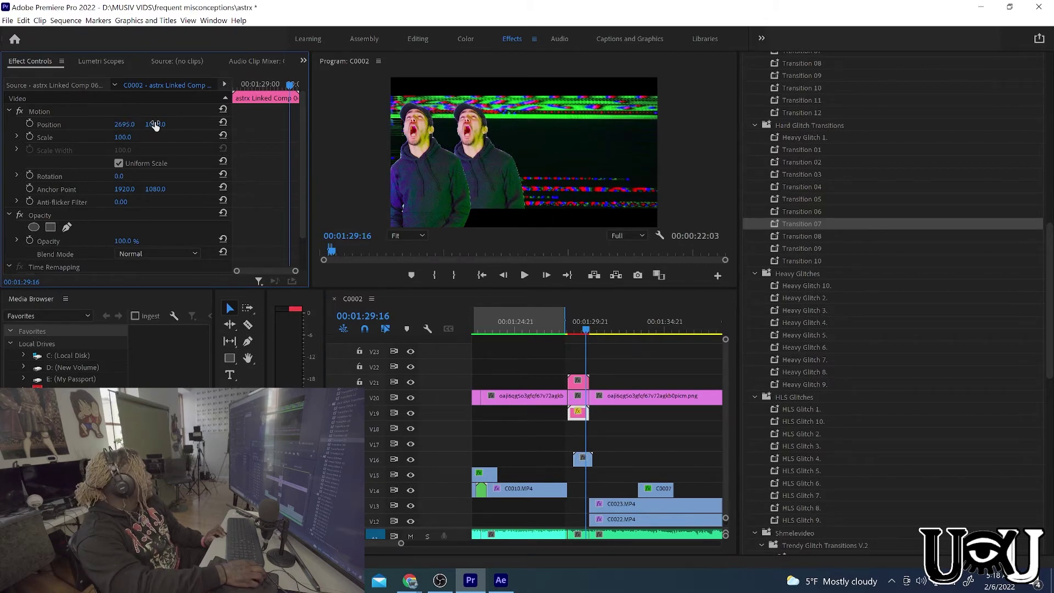
pyautogui.moveTo(123, 137)
pyautogui.mouseDown()
pyautogui.moveTo(160, 125)
pyautogui.moveTo(106, 125)
pyautogui.mouseUp()
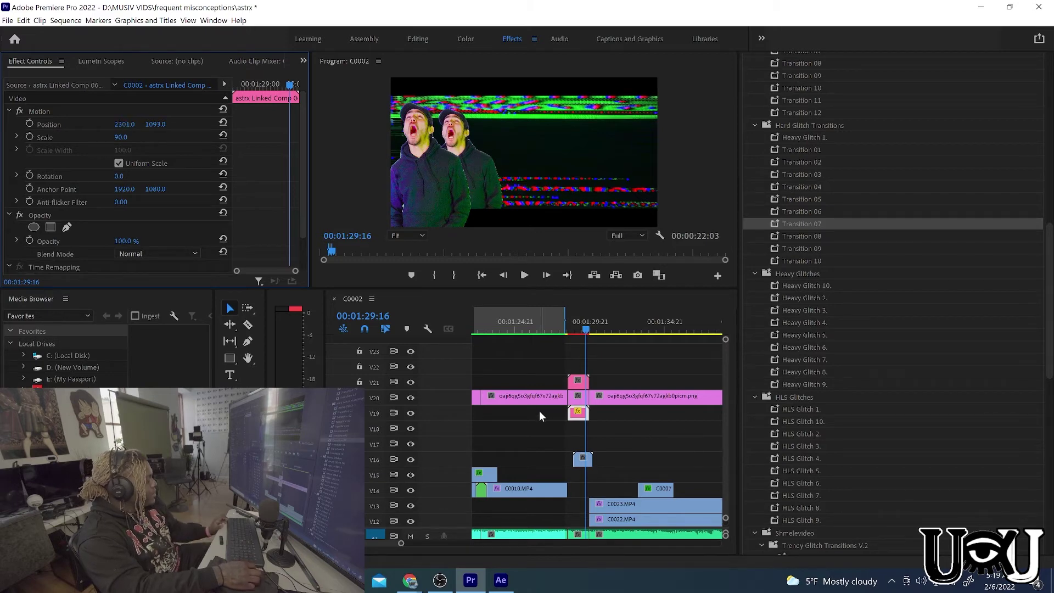
# - Duplicate the scaled copy from V19 onto V18 and set the new copy's horizontal Position to 3023
pyautogui.moveTo(581, 421); pyautogui.dragTo(582, 429)
pyautogui.click(582, 429)
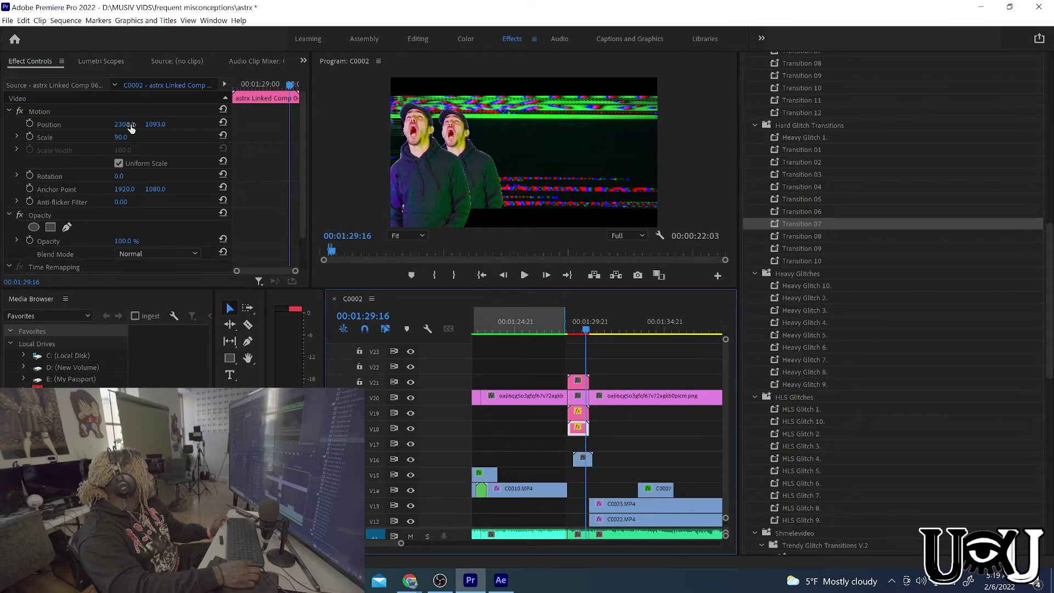
pyautogui.moveTo(130, 127); pyautogui.dragTo(237, 127)
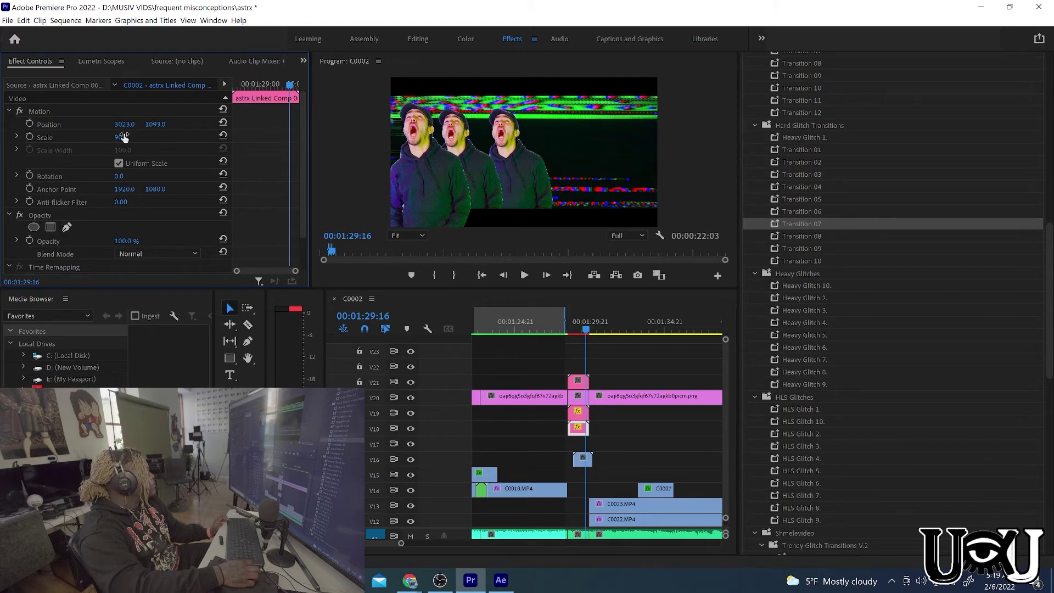
# - Set the V18 linked composition copy's Scale to 80 and its Position to 2582, 1104
pyautogui.moveTo(121, 137)
pyautogui.mouseDown()
pyautogui.moveTo(104, 137)
pyautogui.moveTo(190, 125)
pyautogui.moveTo(112, 124)
pyautogui.mouseUp()
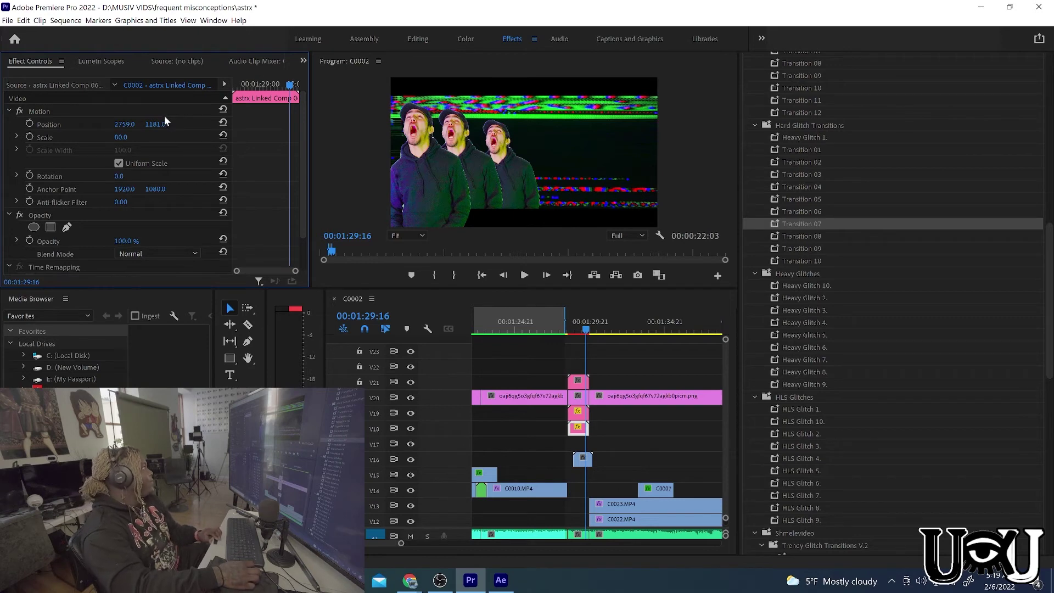
pyautogui.moveTo(156, 124); pyautogui.dragTo(143, 124)
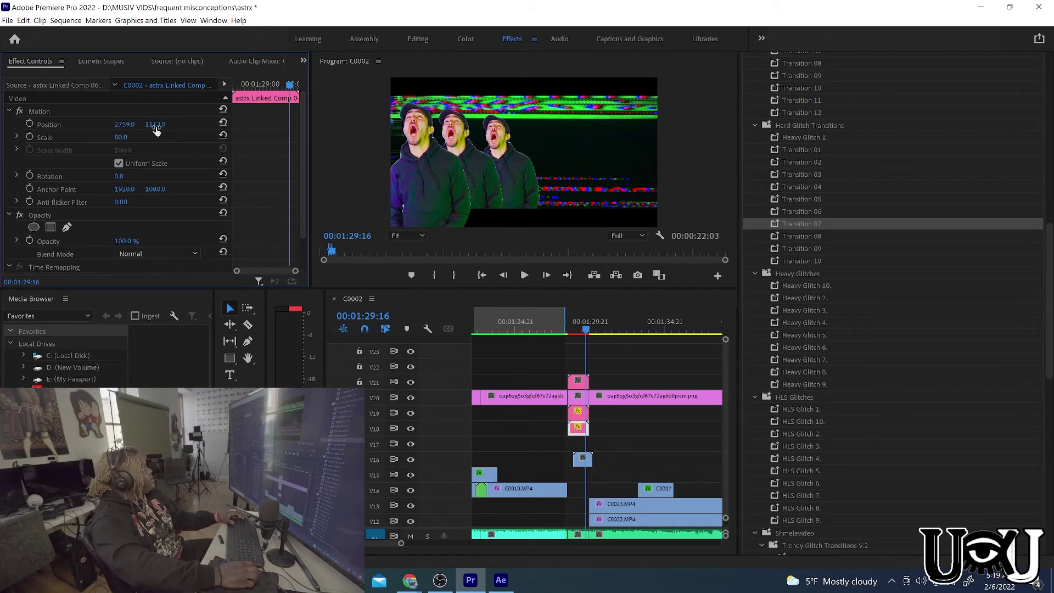
pyautogui.moveTo(155, 124); pyautogui.dragTo(96, 124)
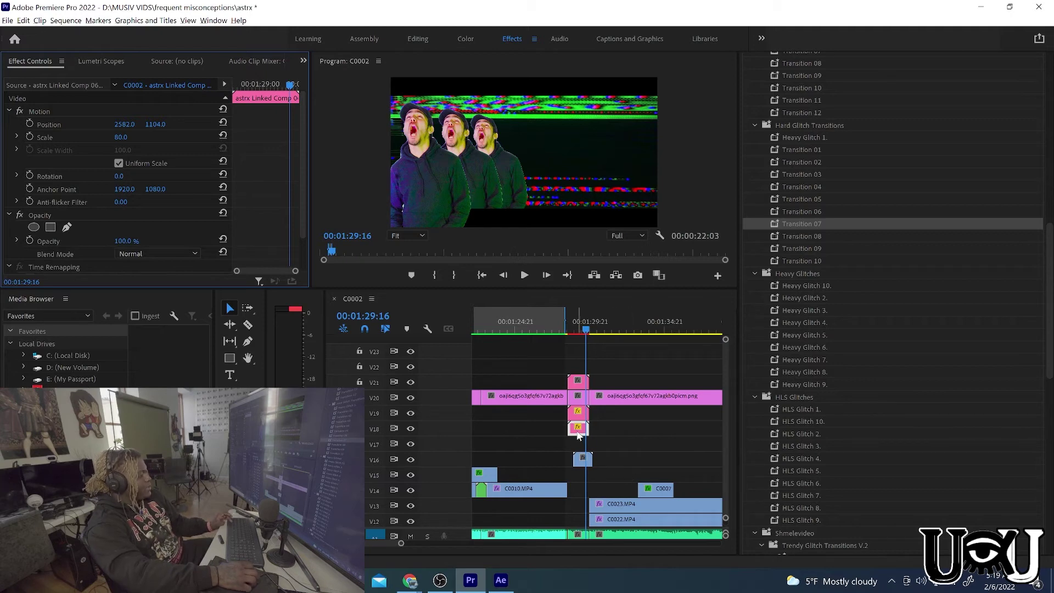
# - Duplicate the V18 copy onto V17 and set the new copy's Scale to 70 and Position to 2796, 1122
pyautogui.moveTo(580, 435); pyautogui.dragTo(580, 450)
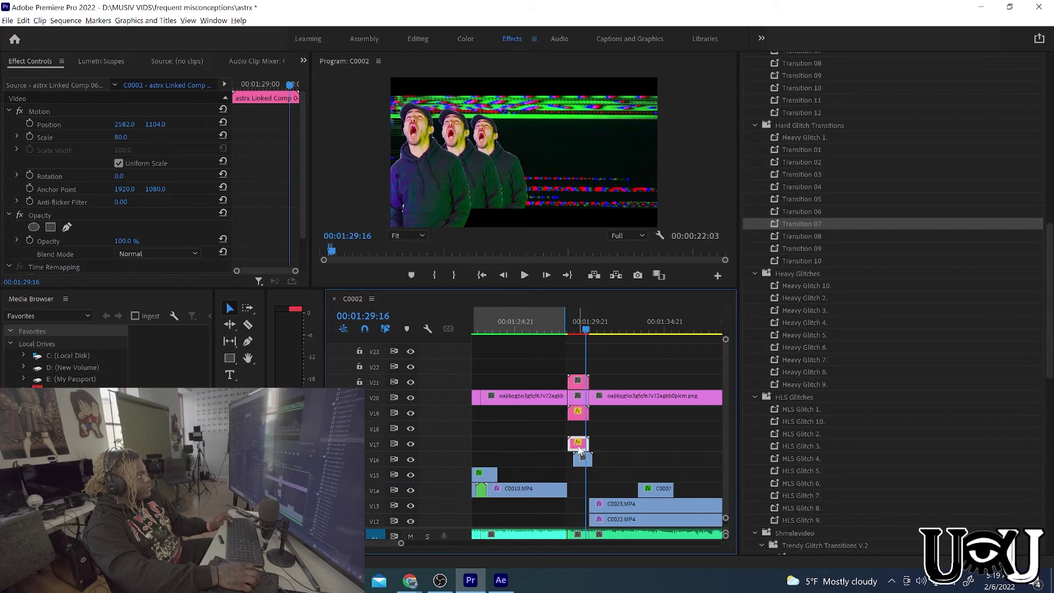
pyautogui.moveTo(579, 447)
pyautogui.mouseDown()
pyautogui.moveTo(582, 463)
pyautogui.moveTo(583, 443)
pyautogui.mouseUp()
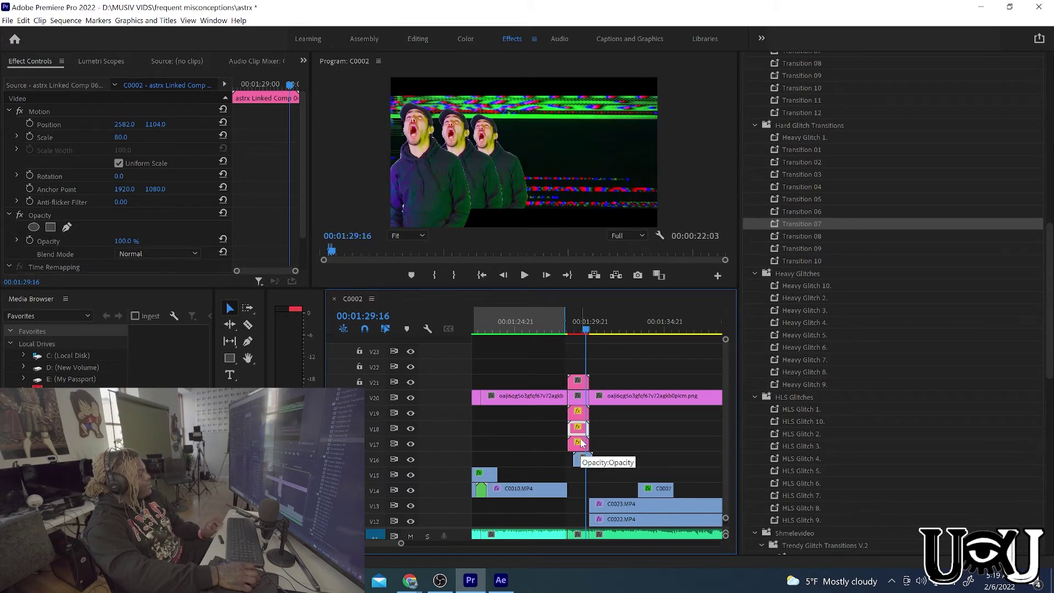
pyautogui.moveTo(122, 125); pyautogui.dragTo(202, 125)
pyautogui.click(120, 136)
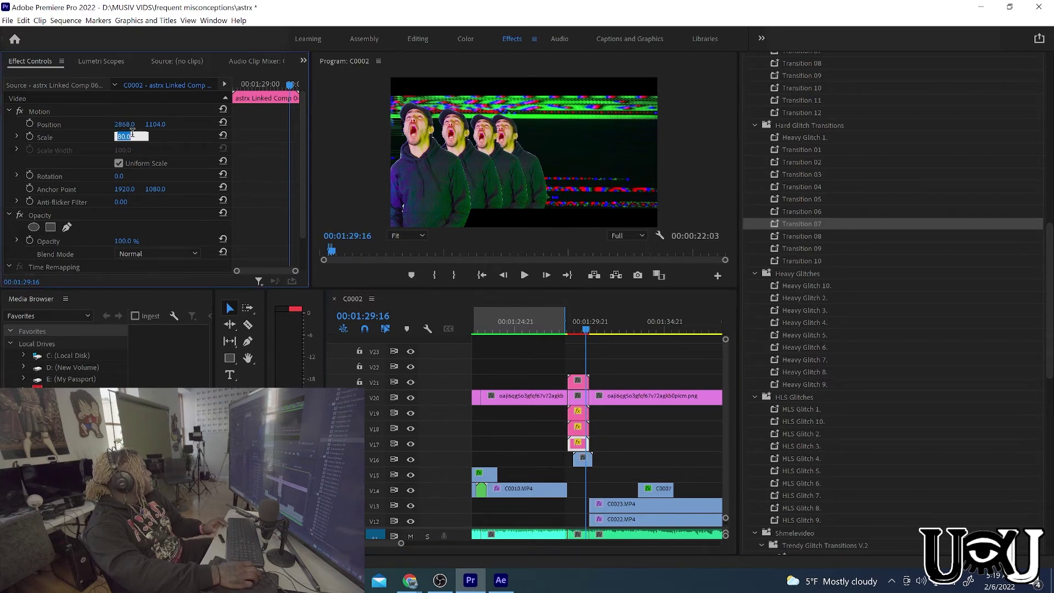
pyautogui.write('70')
pyautogui.press('Return')
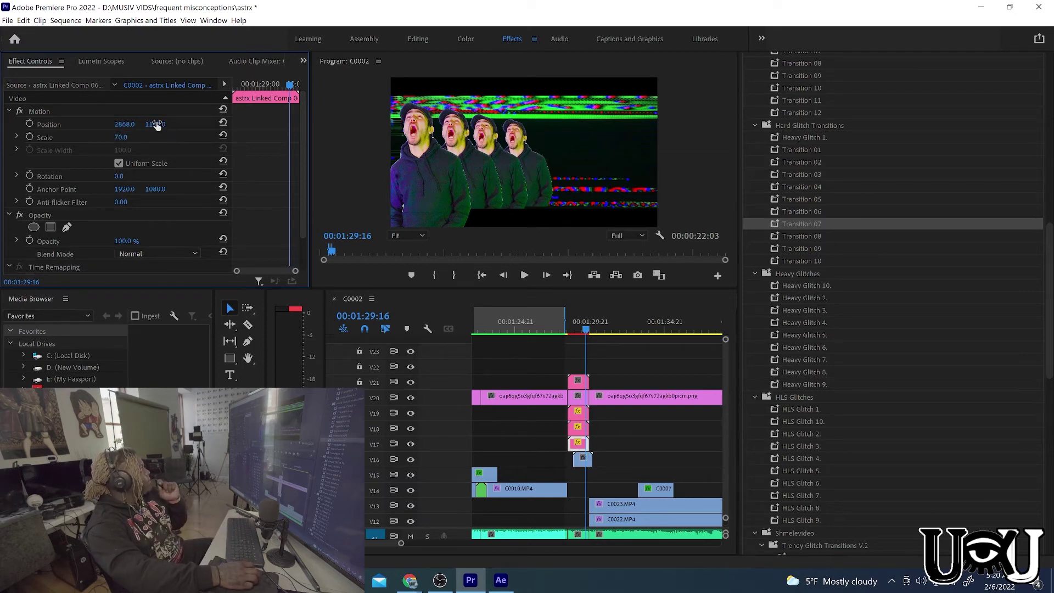
pyautogui.moveTo(156, 125)
pyautogui.mouseDown()
pyautogui.moveTo(120, 125)
pyautogui.moveTo(153, 125)
pyautogui.moveTo(141, 125)
pyautogui.mouseUp()
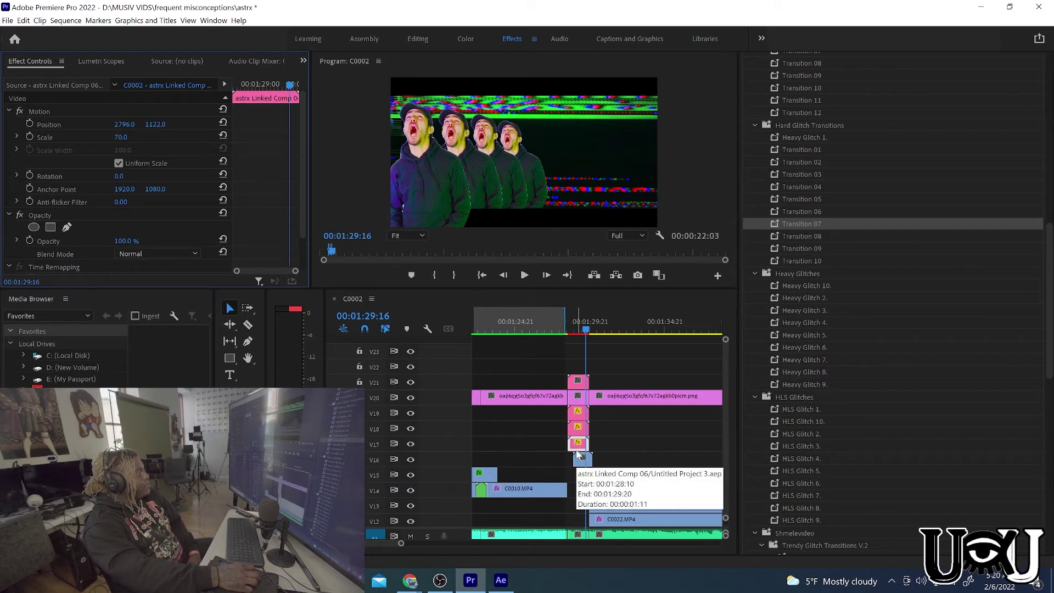
# - Search the effects for "therm" and apply the Molten preset to the linked composition copy on V19
pyautogui.scroll(8, 953, 130)
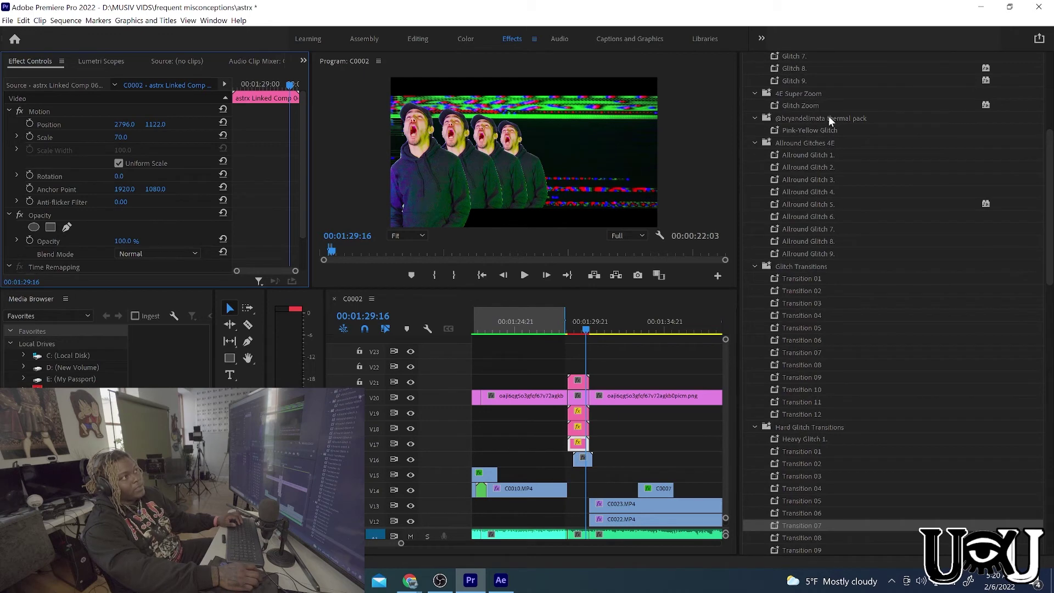
pyautogui.click(828, 118)
pyautogui.scroll(2, 828, 117)
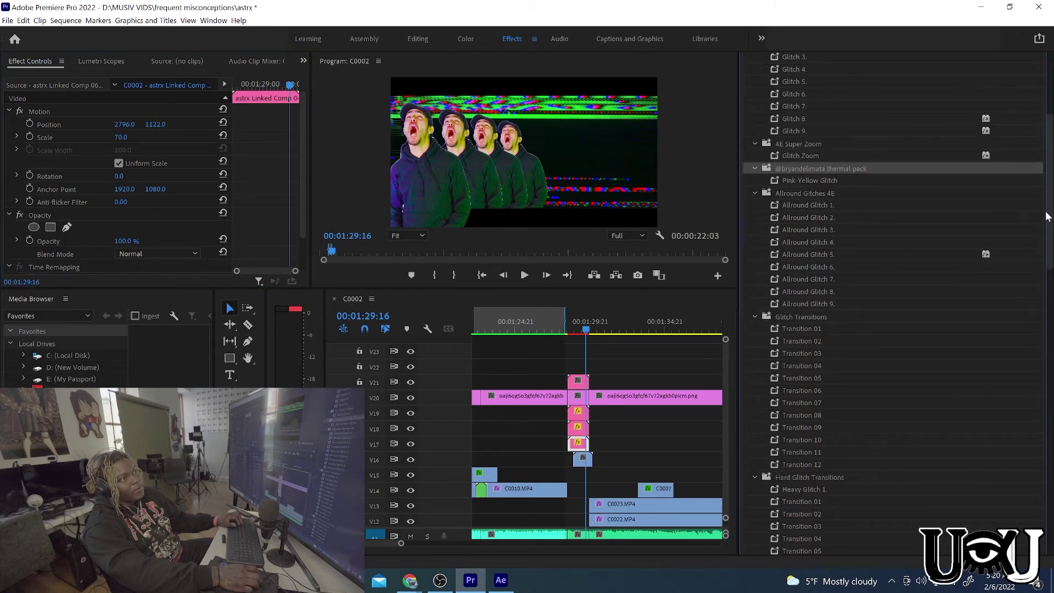
pyautogui.moveTo(1048, 213); pyautogui.dragTo(1049, 143)
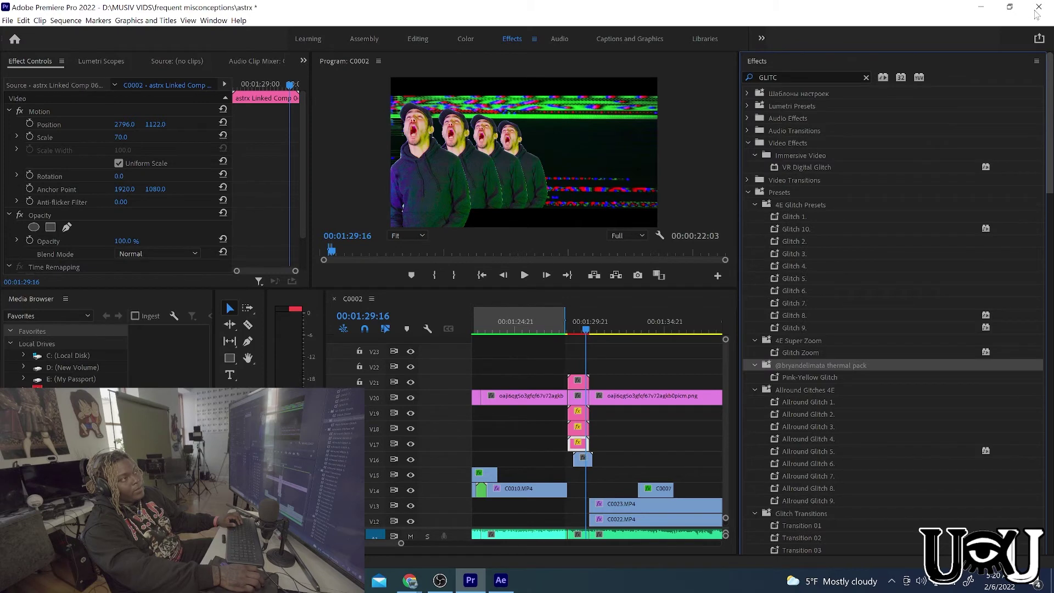
pyautogui.click(812, 78)
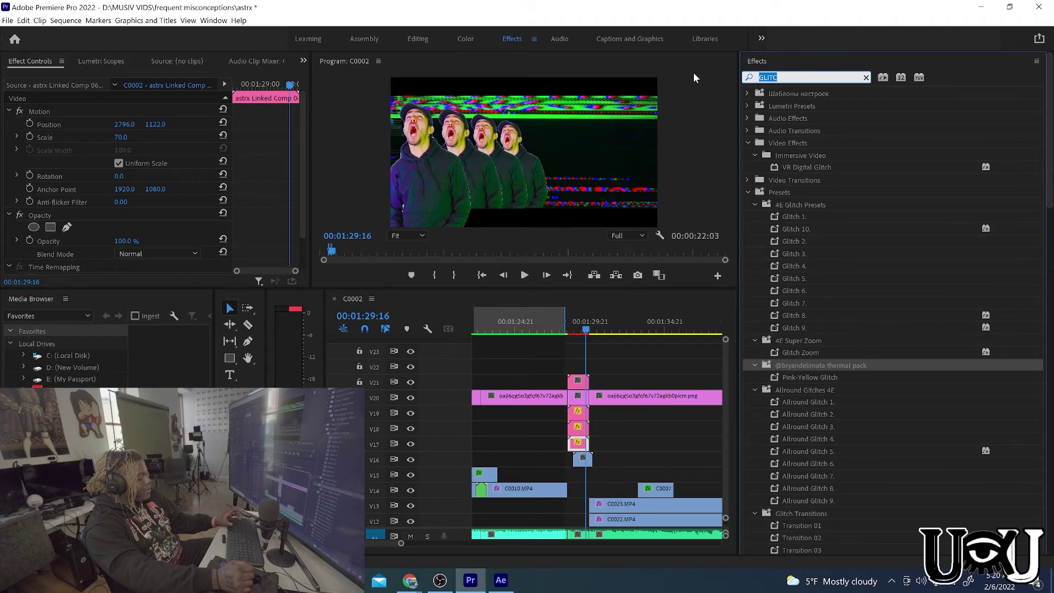
pyautogui.write('therm')
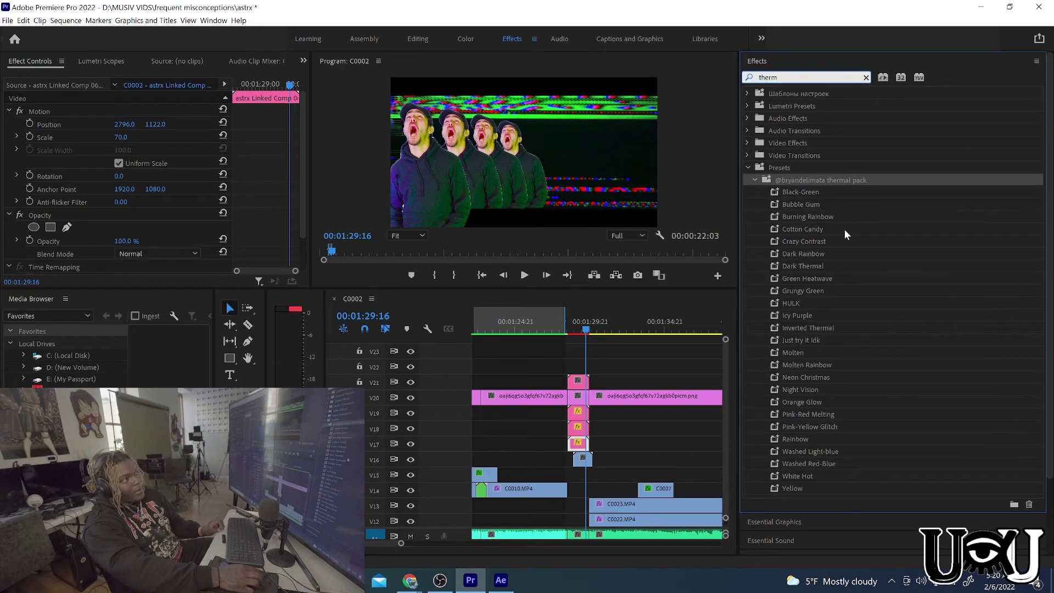
pyautogui.scroll(-2, 835, 242)
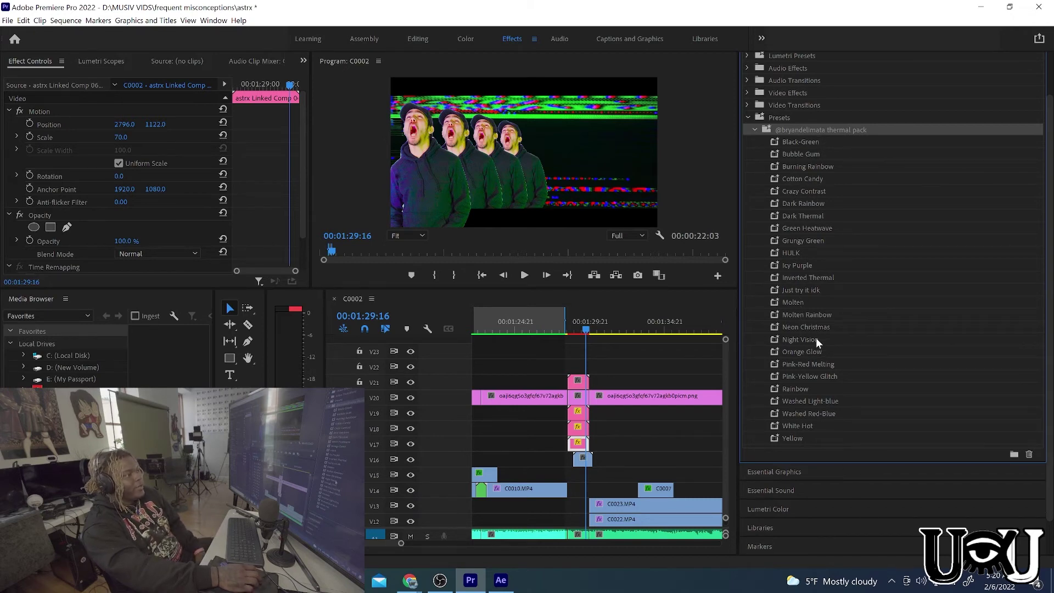
pyautogui.moveTo(810, 302); pyautogui.dragTo(576, 417)
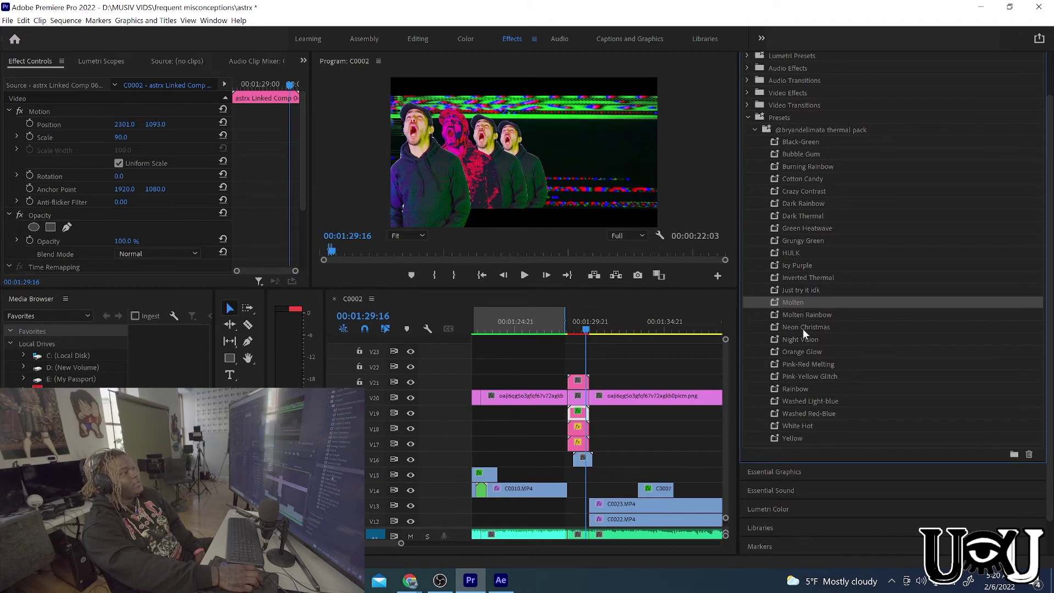
# - Try the Neon Christmas preset on the V18 copy and the White Hot preset on the V17 copy
pyautogui.moveTo(802, 328); pyautogui.dragTo(579, 429)
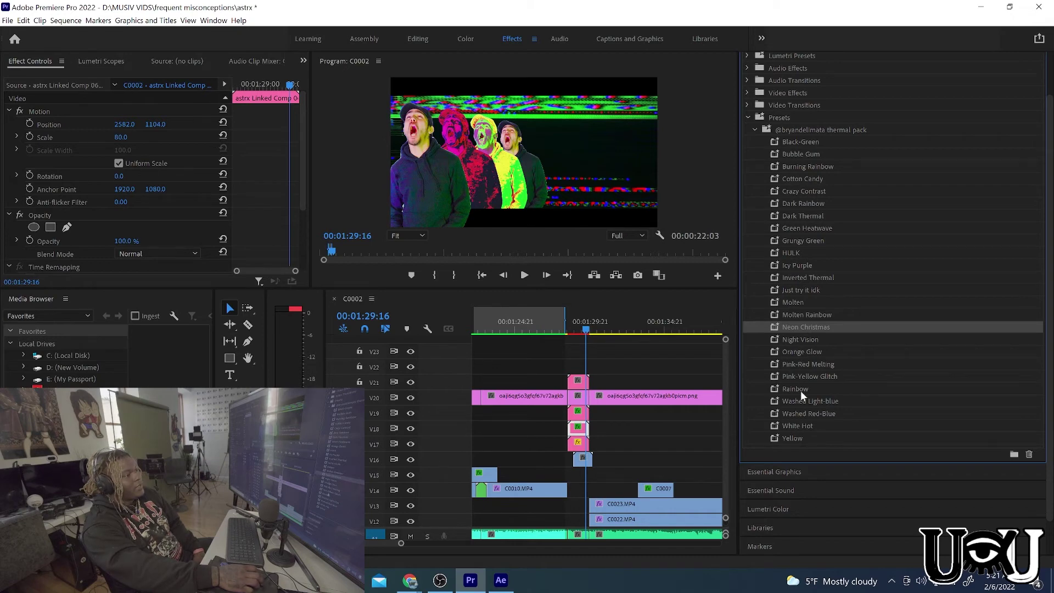
pyautogui.moveTo(795, 426); pyautogui.dragTo(578, 446)
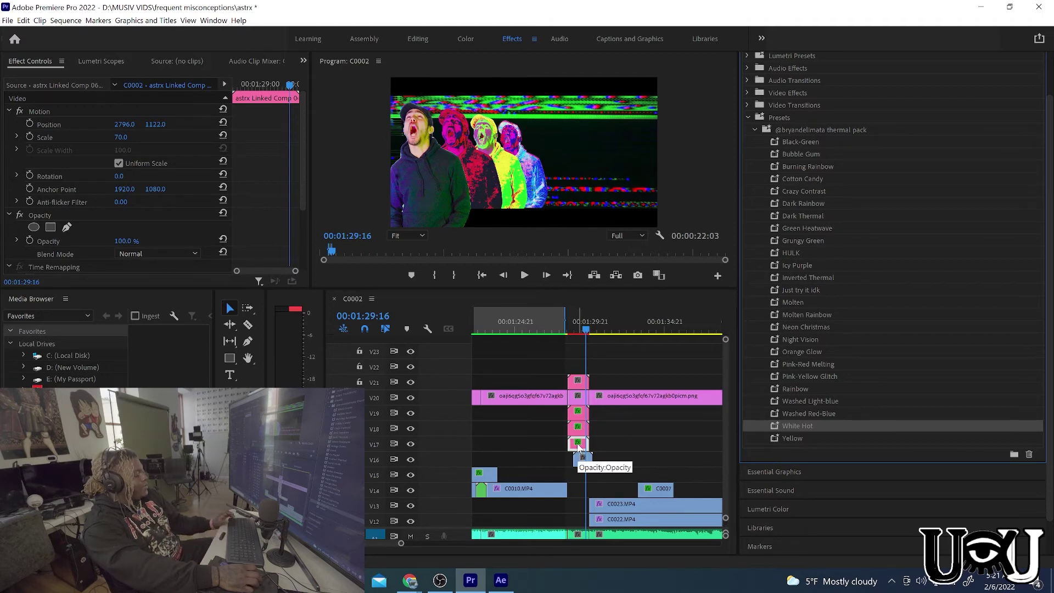
pyautogui.hotkey('ctrl', 'z')
pyautogui.hotkey('ctrl', 'z')
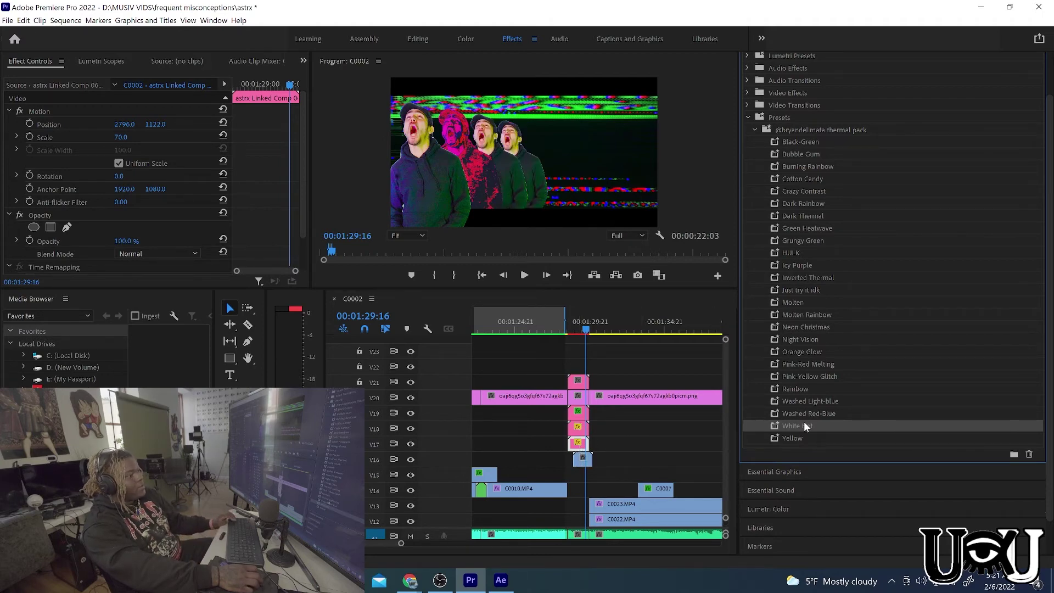
# - Apply the White Hot preset to the V18 copy and the Icy Purple preset to the V17 copy
pyautogui.moveTo(800, 427); pyautogui.dragTo(580, 434)
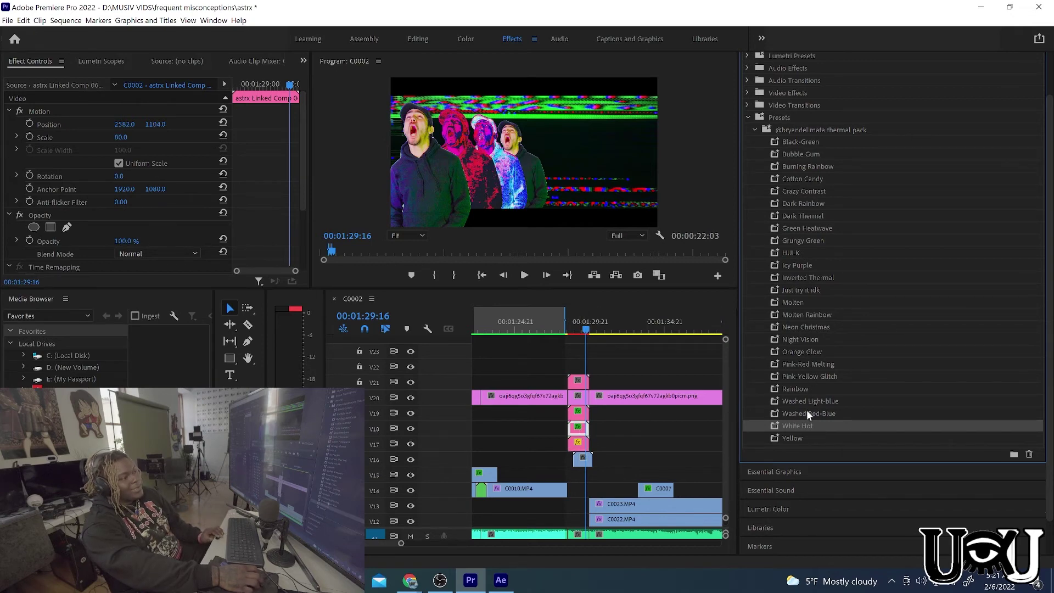
pyautogui.moveTo(809, 402); pyautogui.dragTo(582, 439)
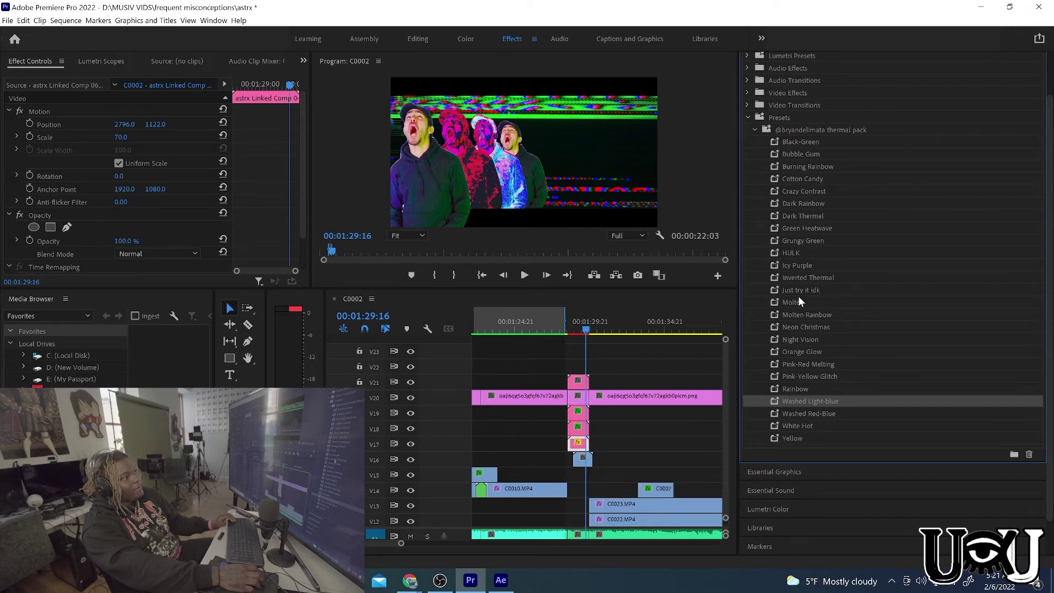
pyautogui.moveTo(800, 292); pyautogui.dragTo(582, 444)
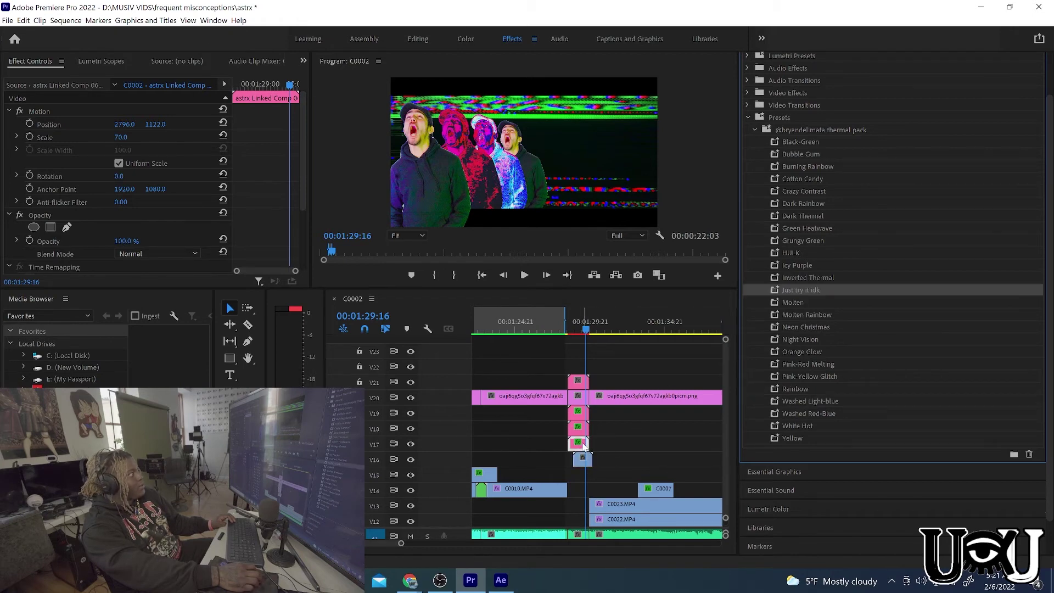
pyautogui.hotkey('ctrl', 'z')
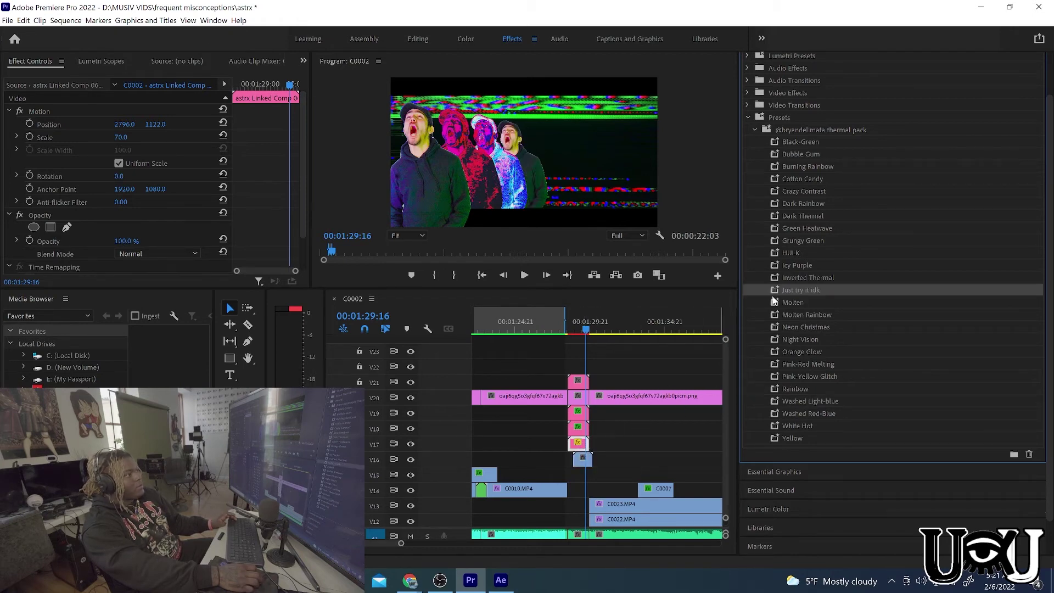
pyautogui.moveTo(797, 267); pyautogui.dragTo(582, 454)
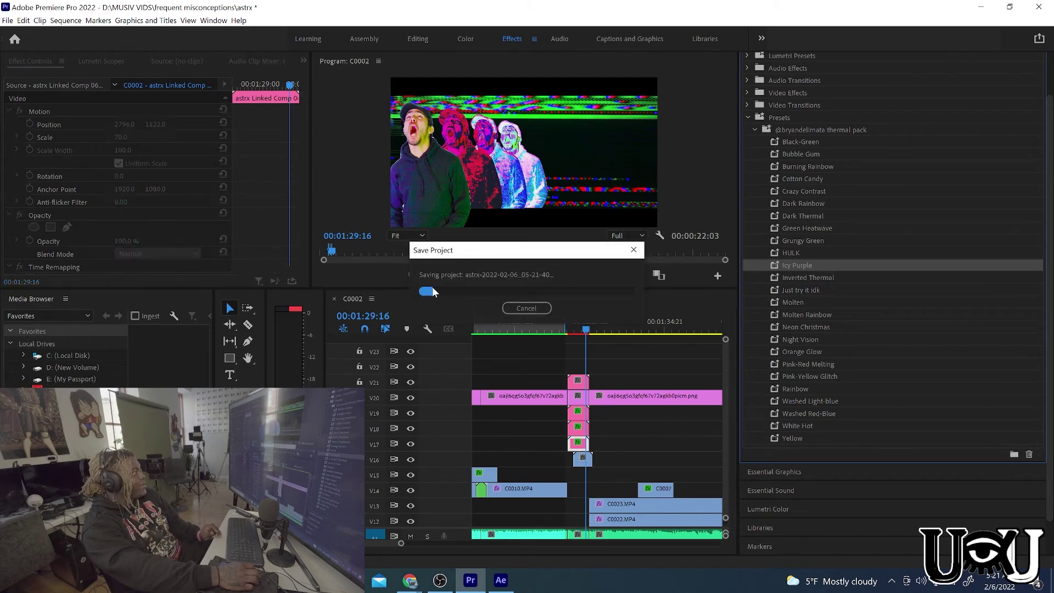
# - Play back the section with the four layered performer cutouts twice from just before it starts
pyautogui.moveTo(397, 289); pyautogui.dragTo(478, 275)
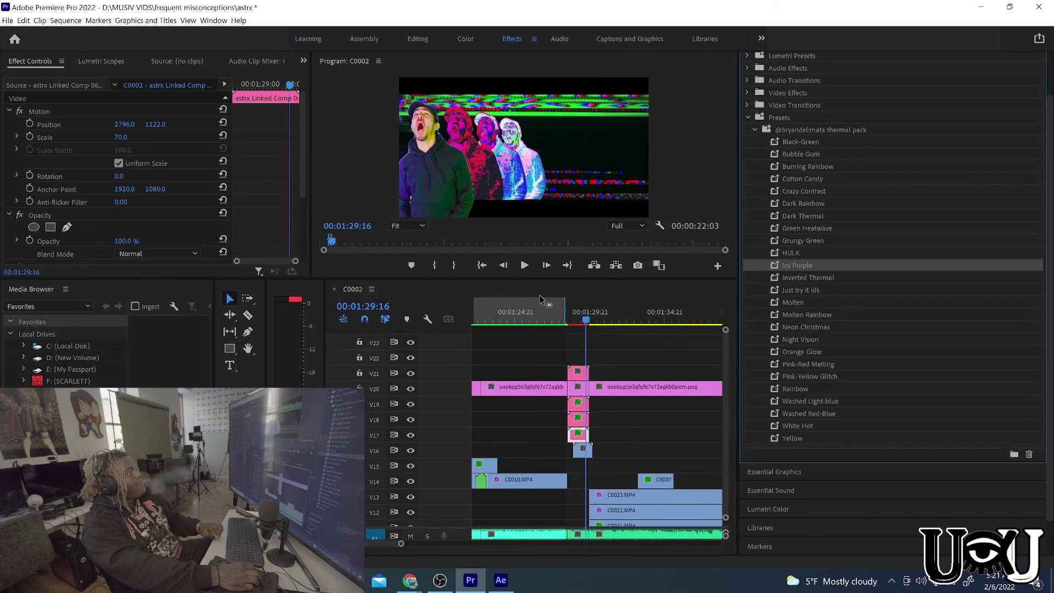
pyautogui.click(572, 318)
pyautogui.moveTo(572, 318); pyautogui.dragTo(564, 318)
pyautogui.press('space')
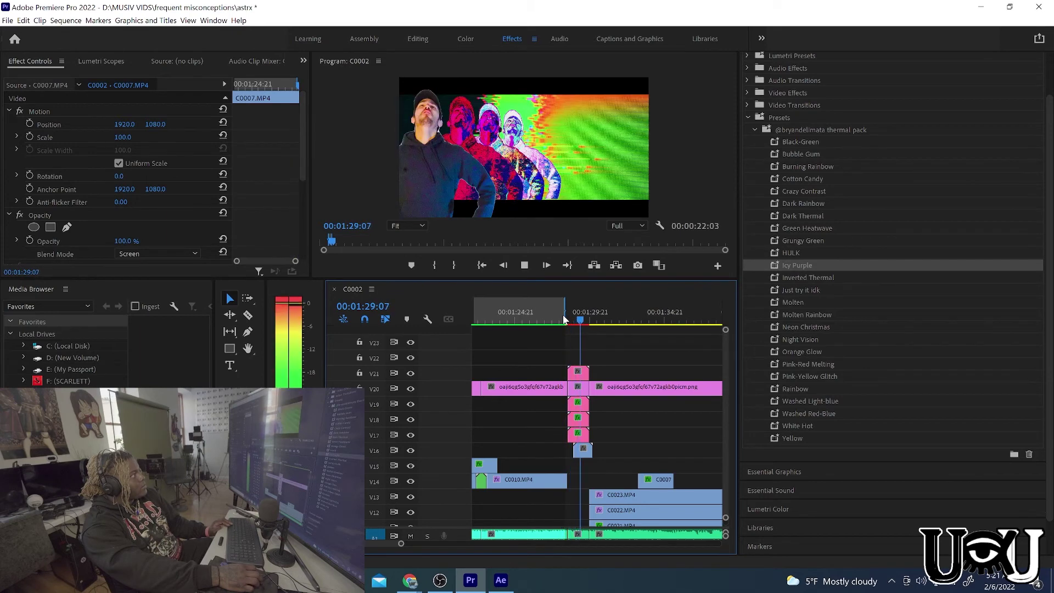
pyautogui.moveTo(577, 320); pyautogui.dragTo(565, 313)
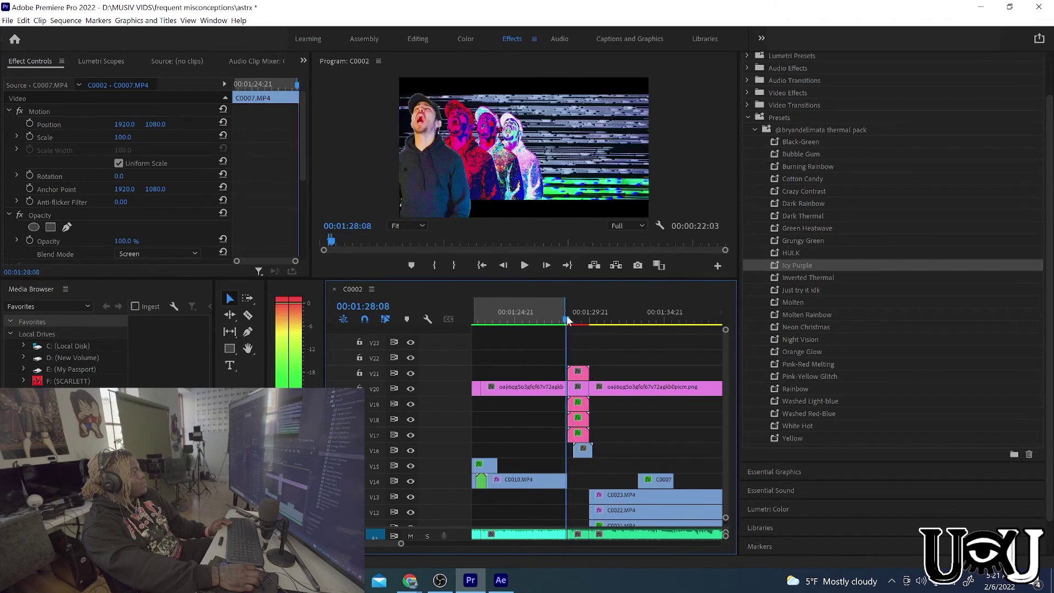
pyautogui.press('space')
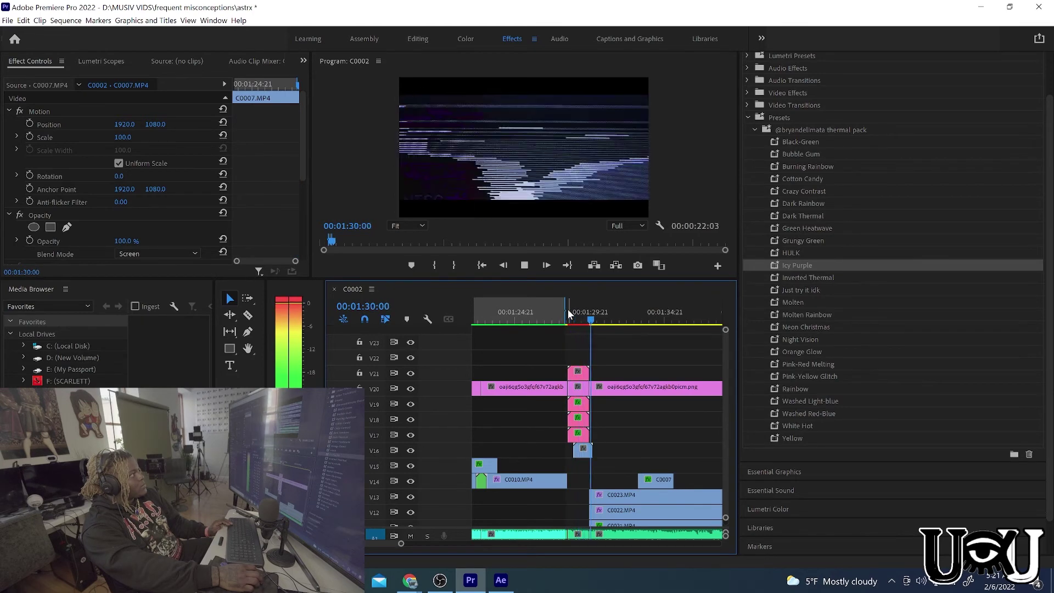
# - Shift the TRANSITION-56.mp4 clip on V16 slightly earlier so it sits beneath the stacked linked compositions
pyautogui.moveTo(570, 311)
pyautogui.mouseDown()
pyautogui.moveTo(593, 312)
pyautogui.moveTo(582, 317)
pyautogui.mouseUp()
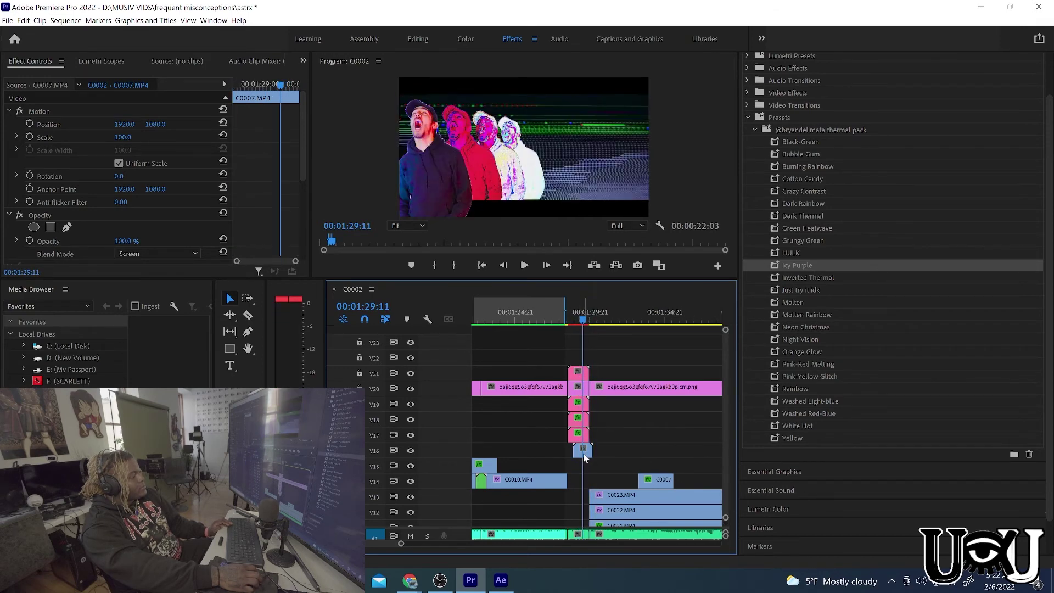
pyautogui.moveTo(574, 450); pyautogui.dragTo(570, 450)
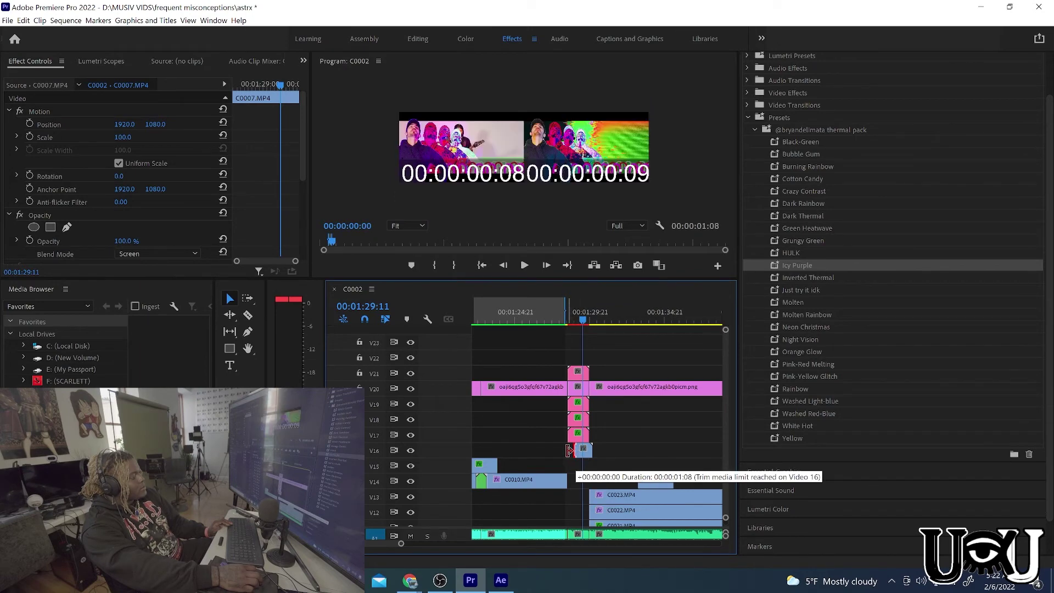
pyautogui.moveTo(571, 450); pyautogui.dragTo(576, 451)
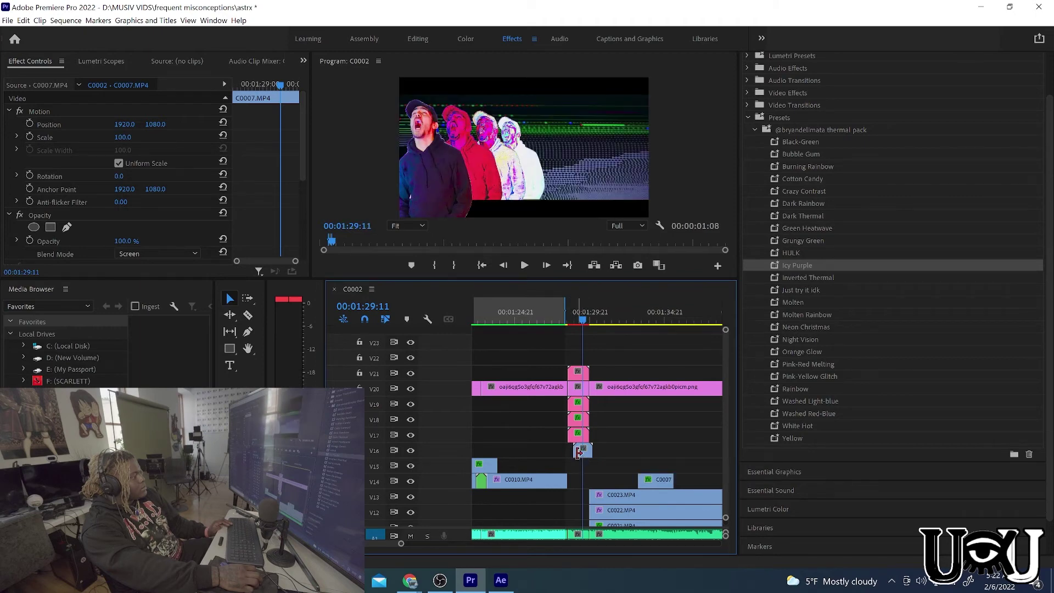
pyautogui.moveTo(569, 451)
pyautogui.mouseDown()
pyautogui.moveTo(568, 461)
pyautogui.moveTo(580, 458)
pyautogui.mouseUp()
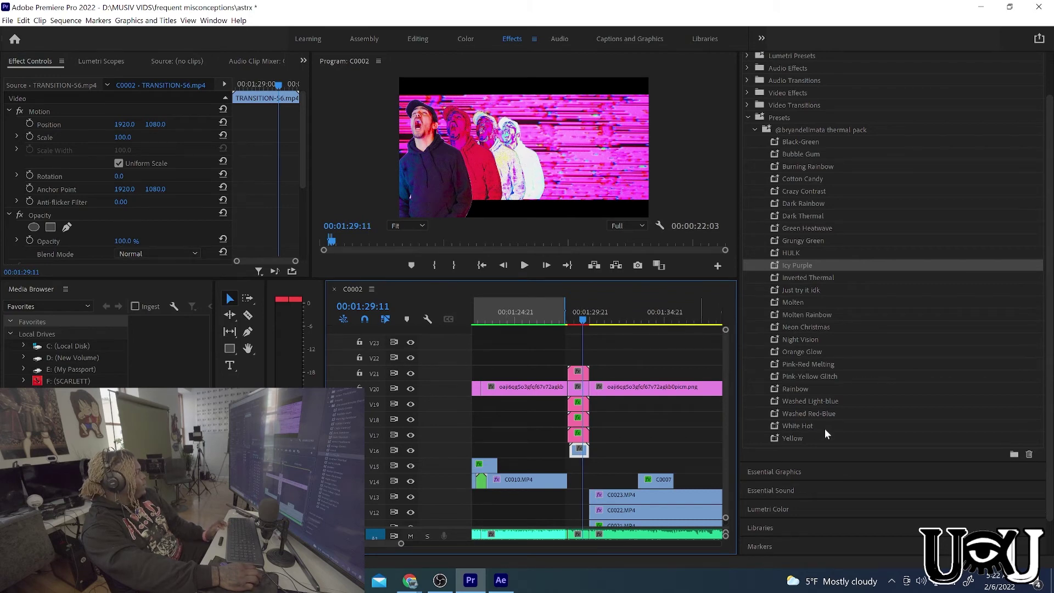
# - Set the Blend Mode of the TRANSITION-56.mp4 clip on V16 to Linear Dodge (Add)
pyautogui.scroll(-8, 726, 414)
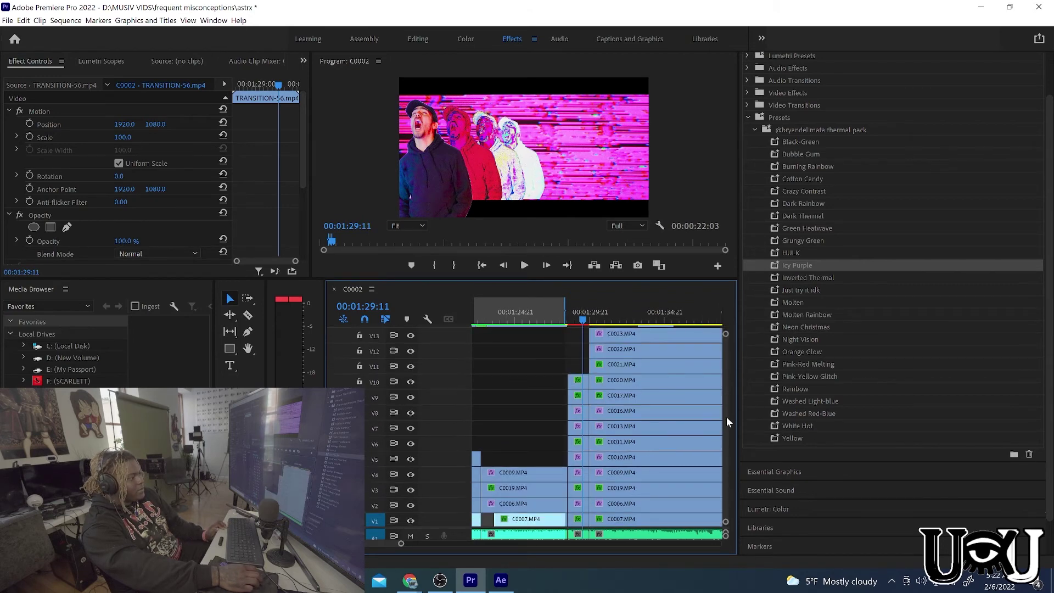
pyautogui.scroll(3, 728, 412)
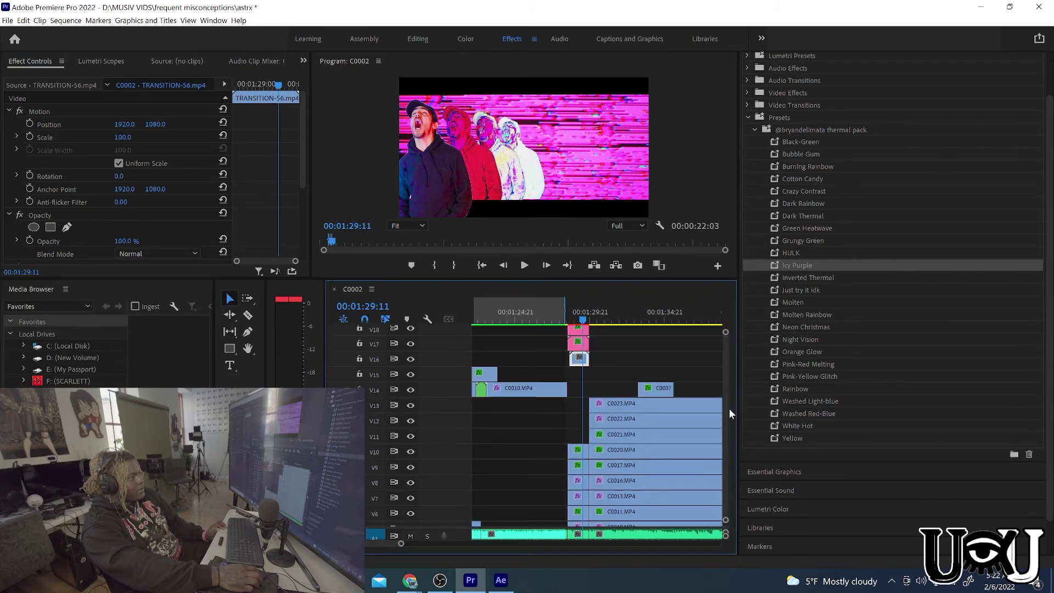
pyautogui.click(149, 253)
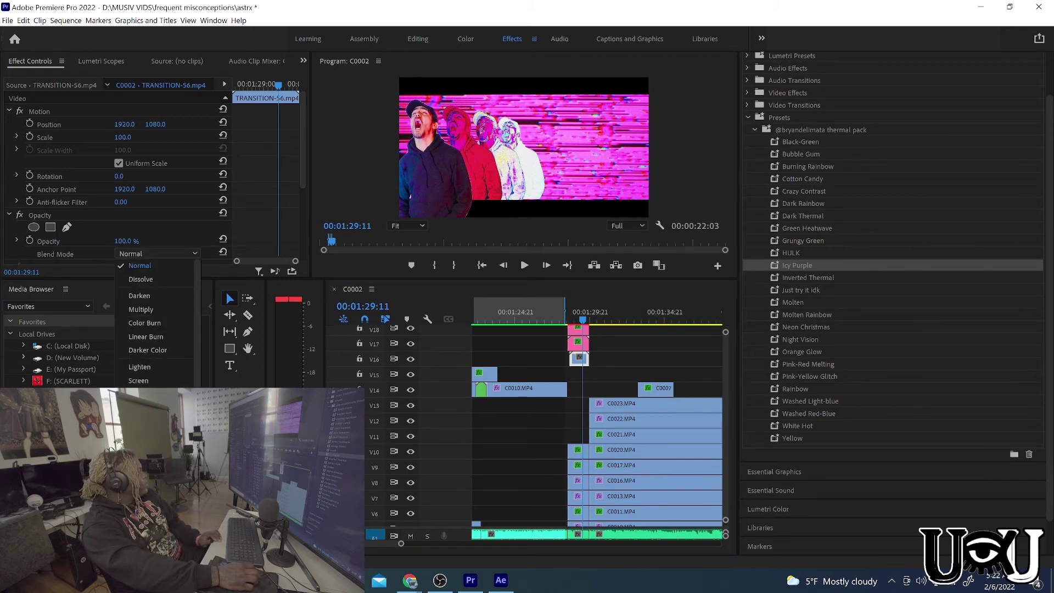
pyautogui.click(154, 408)
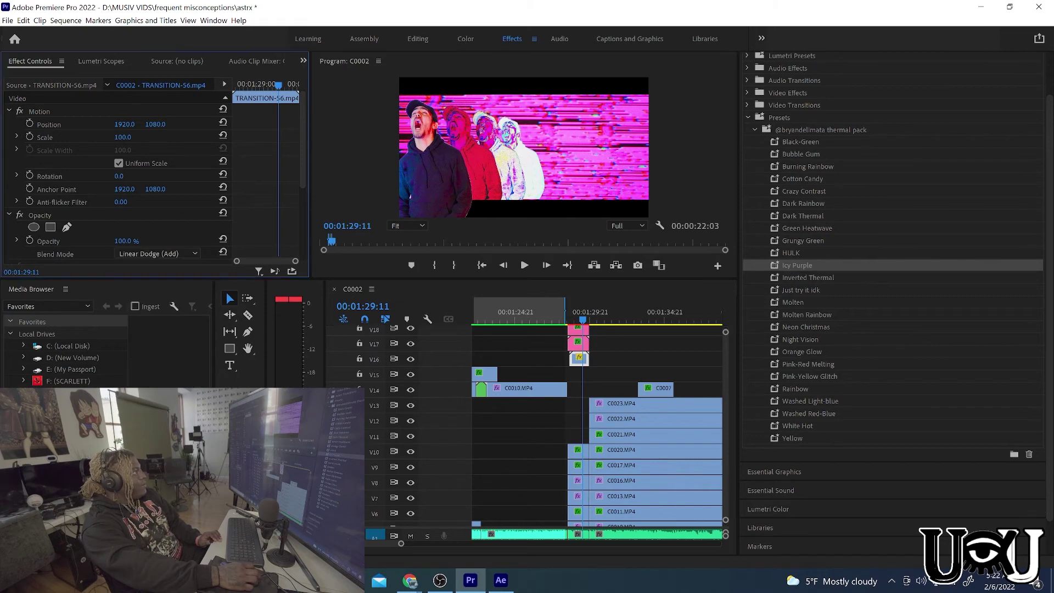
# - Cycle the V16 TRANSITION-56.mp4 clip through Lighter Color, Overlay, Soft Light, Hard Light, Vivid Light and Difference, and set its Blend Mode to Hard Mix
pyautogui.click(171, 256)
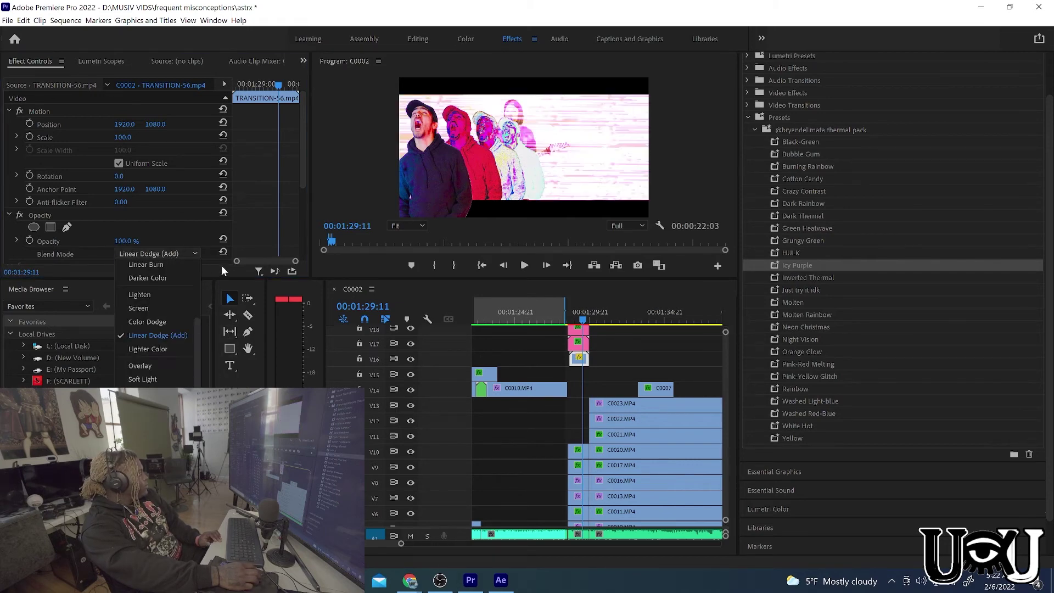
pyautogui.click(199, 259)
pyautogui.scroll(-1, 186, 253)
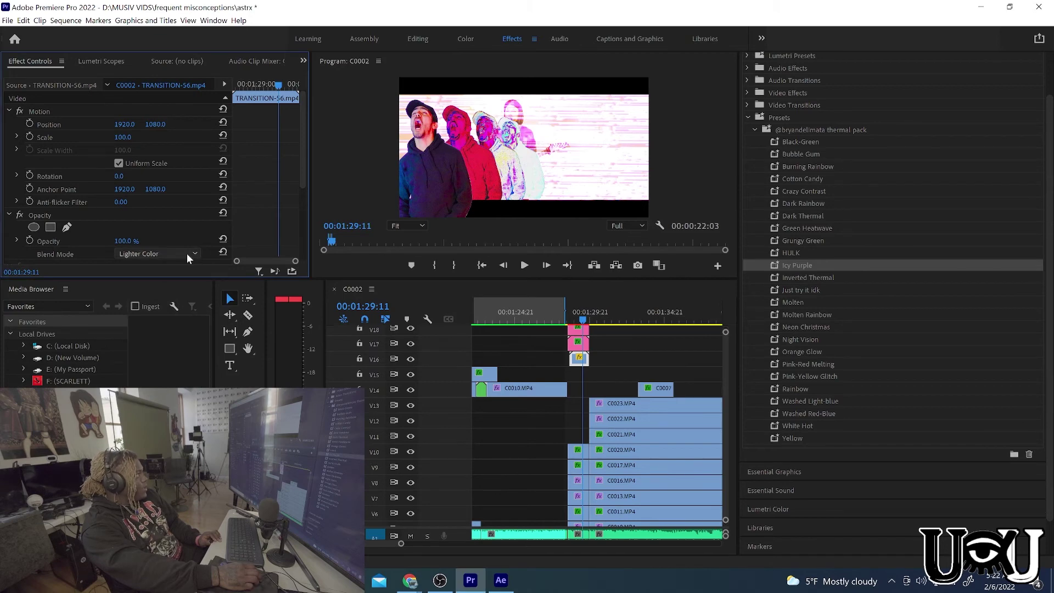
pyautogui.scroll(-1, 186, 254)
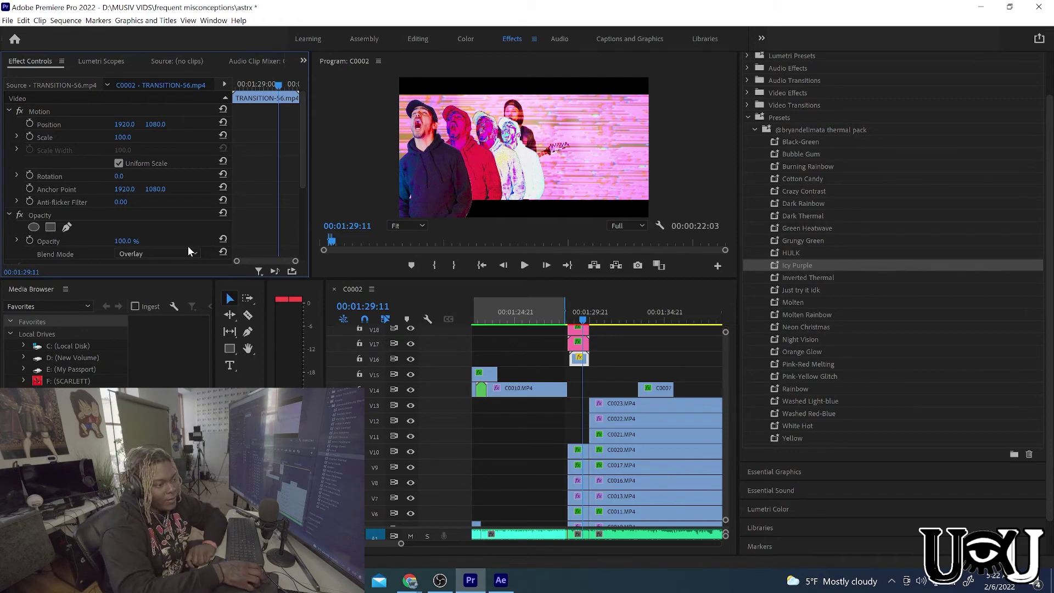
pyautogui.scroll(-1, 188, 247)
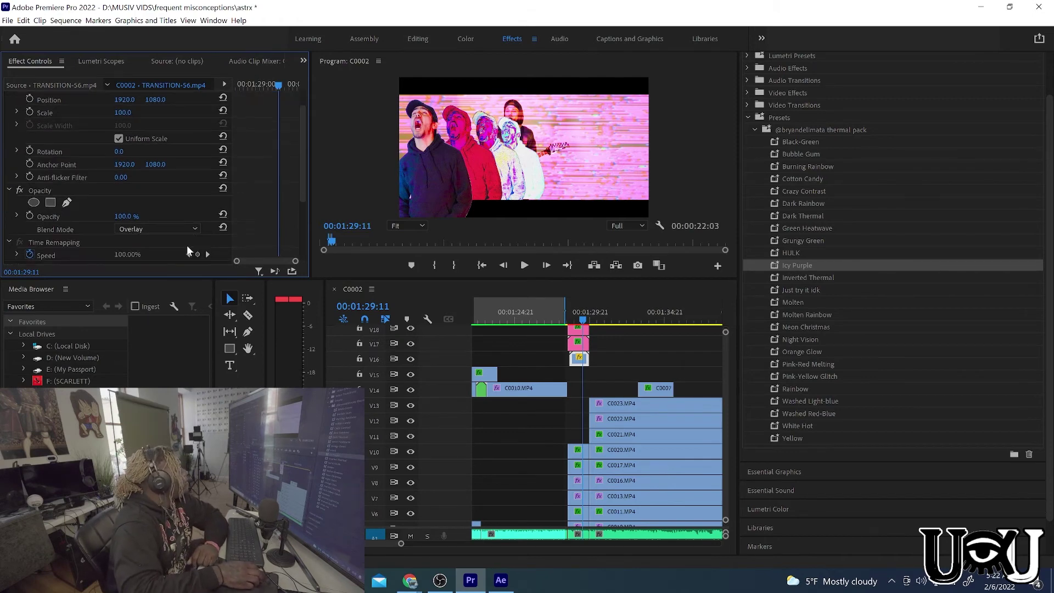
pyautogui.scroll(-1, 181, 226)
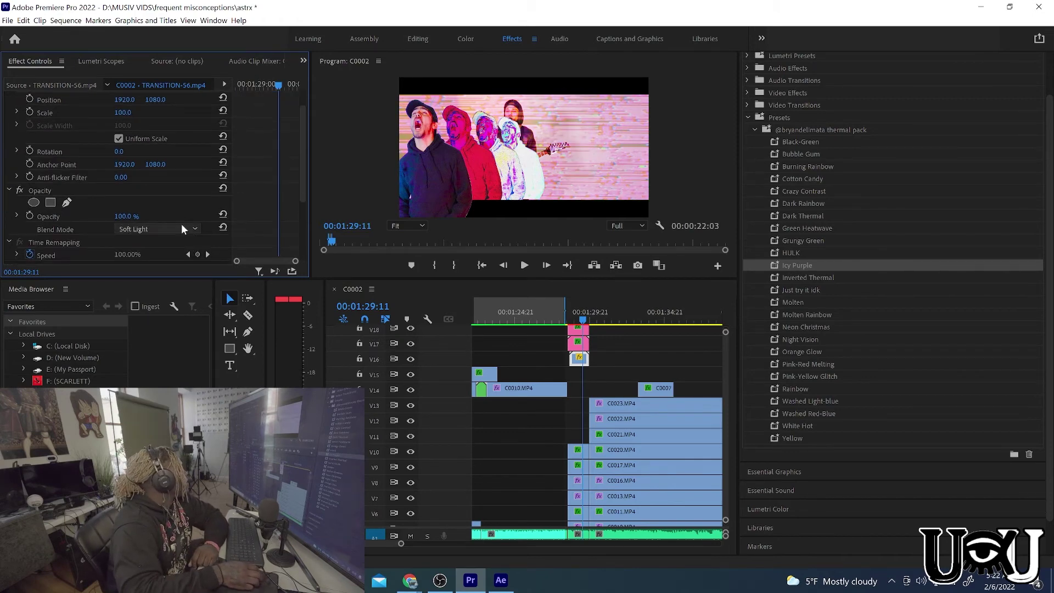
pyautogui.scroll(-1, 182, 225)
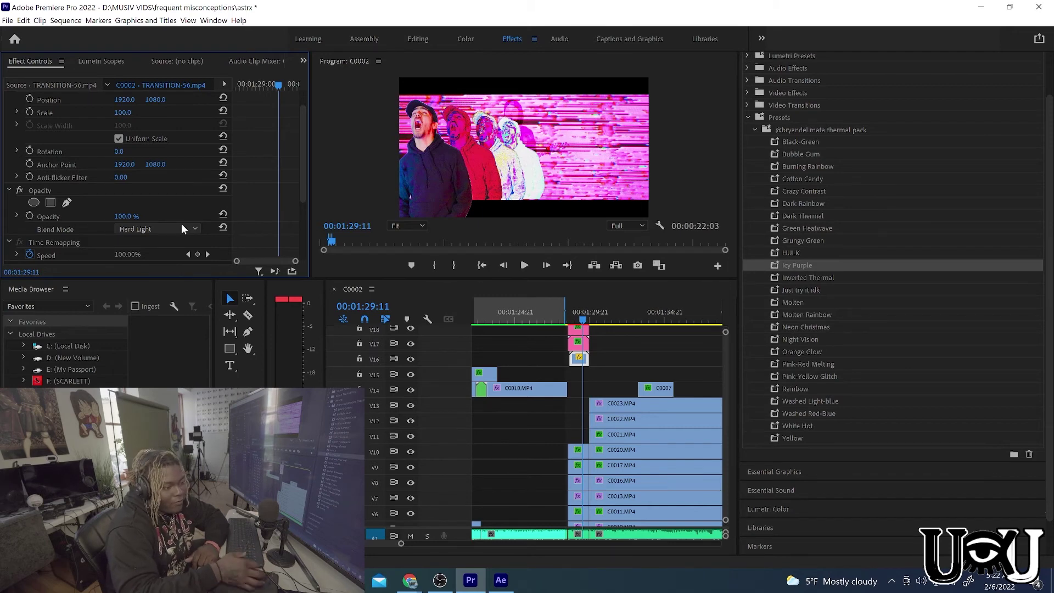
pyautogui.scroll(-1, 181, 228)
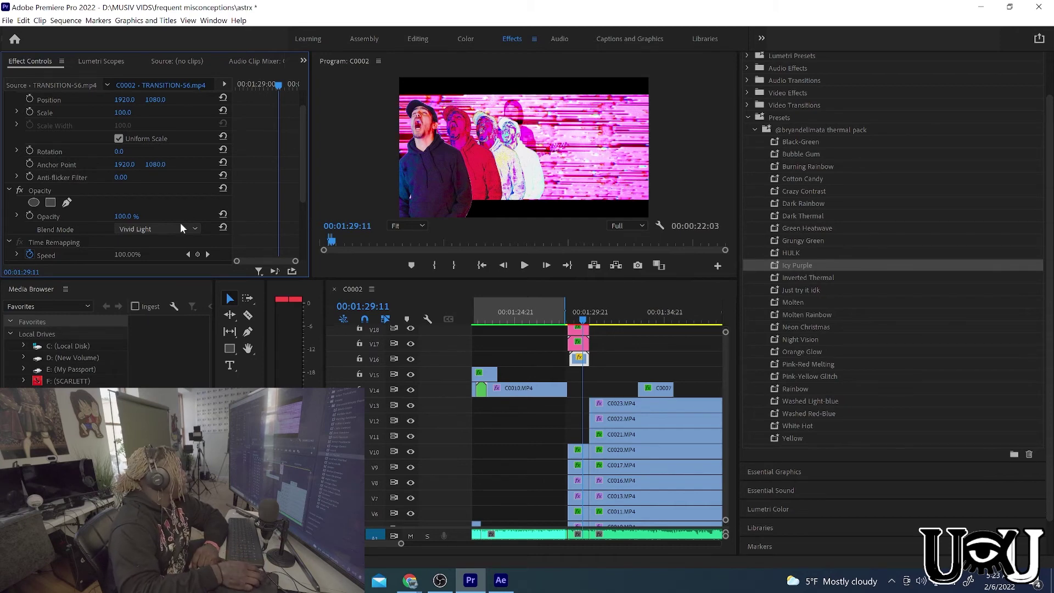
pyautogui.scroll(-4, 176, 229)
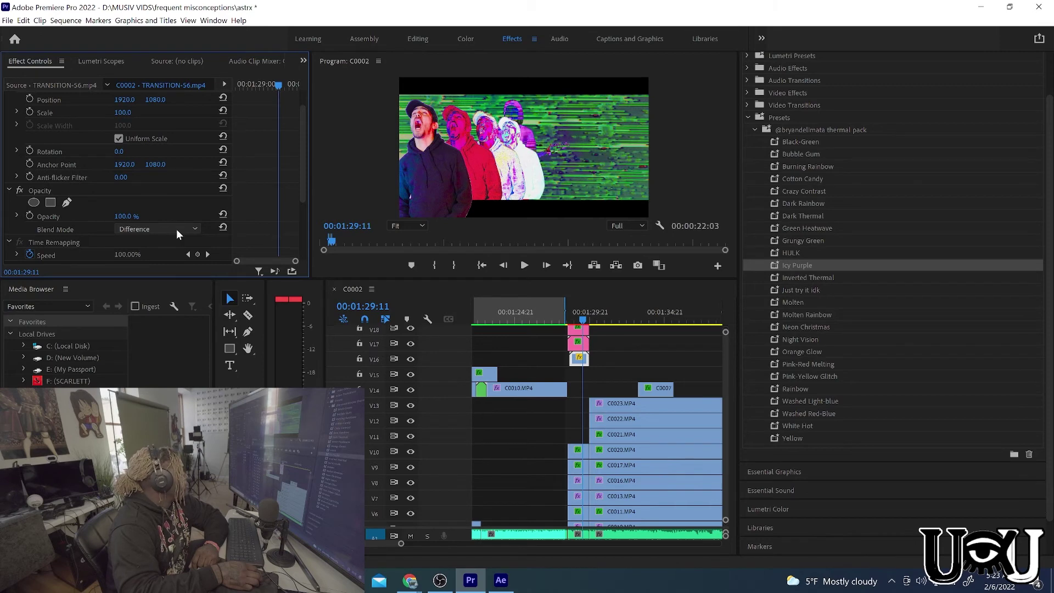
pyautogui.scroll(1, 176, 228)
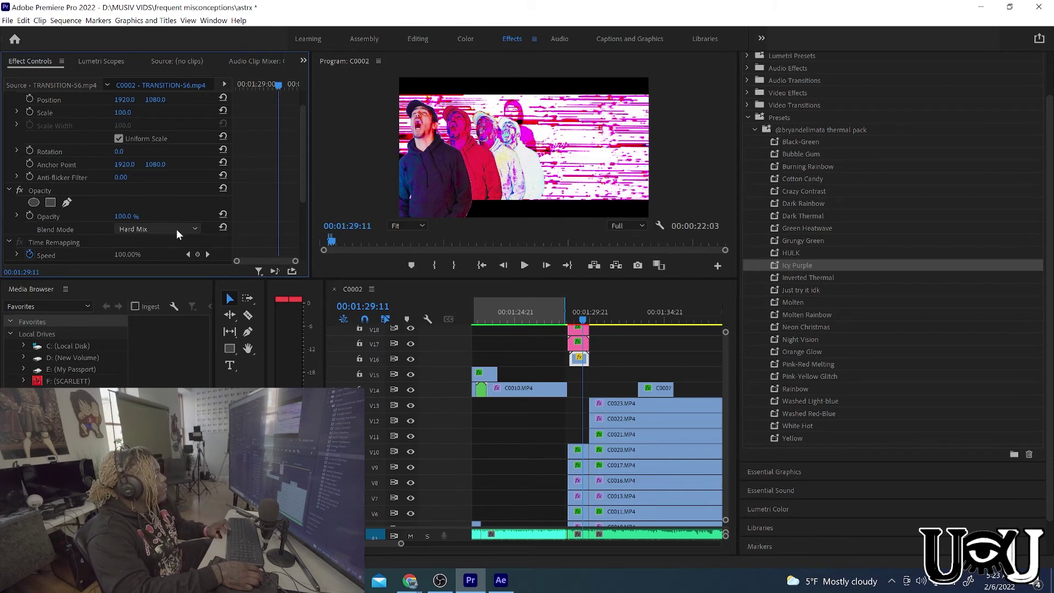
# - Set the sequence's Out point at 00:01:30:03, just past the layered cutouts, and render from In to Out
pyautogui.press('space')
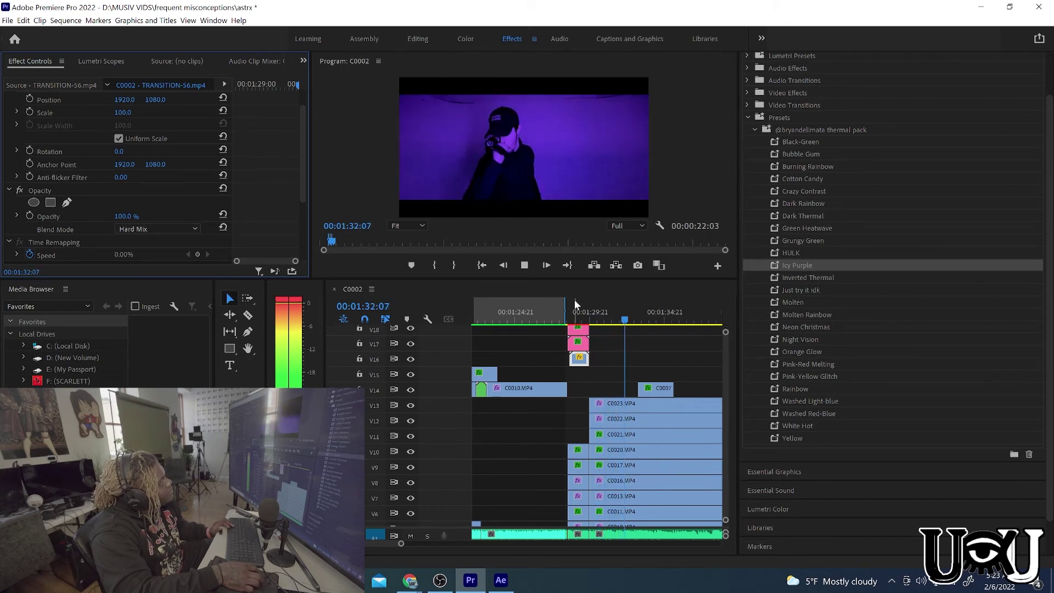
pyautogui.moveTo(580, 307)
pyautogui.mouseDown()
pyautogui.moveTo(565, 304)
pyautogui.moveTo(593, 307)
pyautogui.mouseUp()
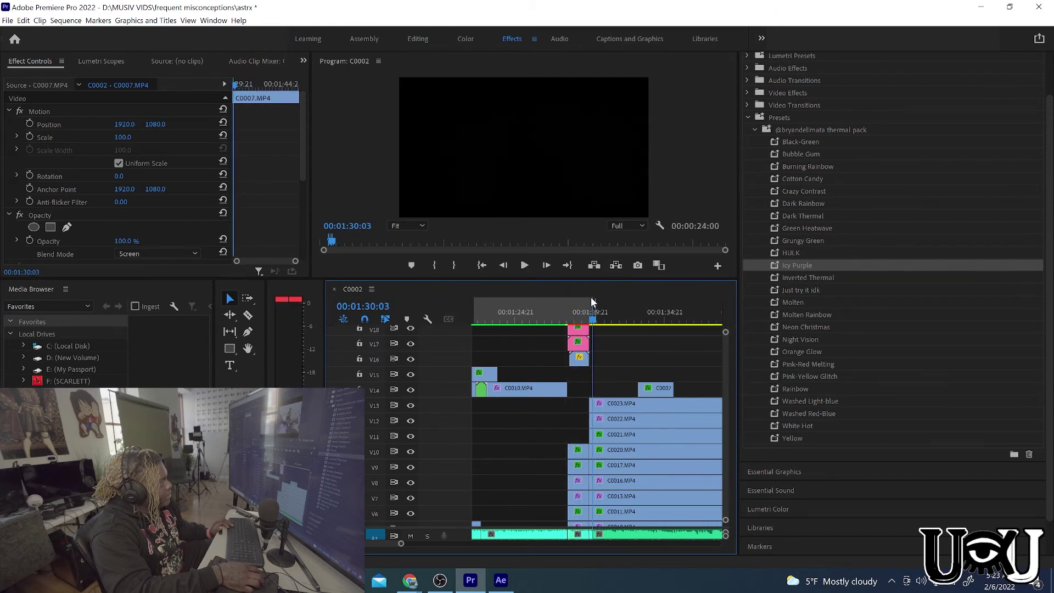
pyautogui.press('o')
pyautogui.click(64, 21)
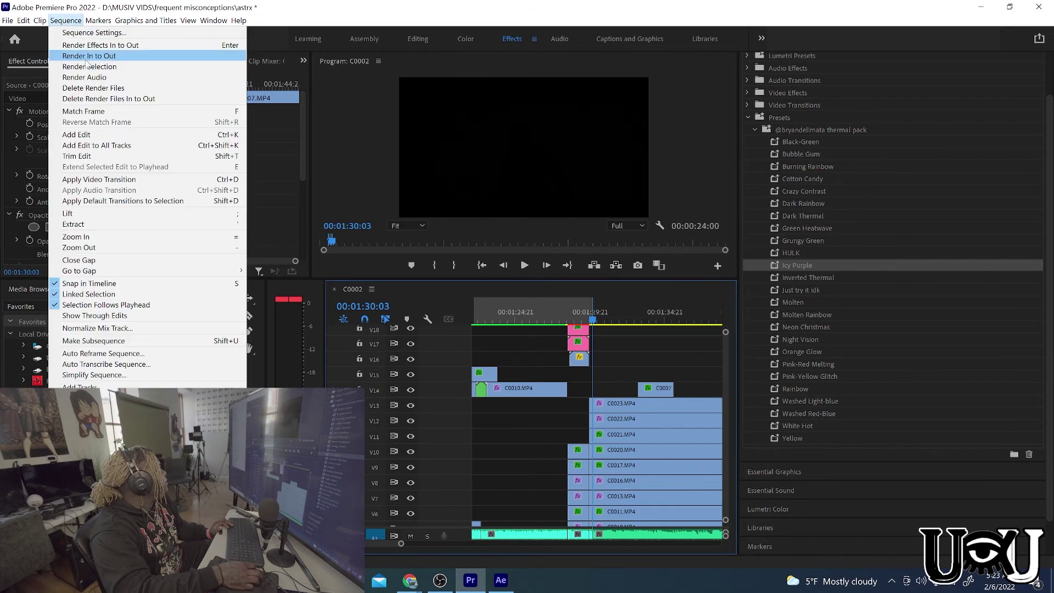
pyautogui.click(86, 57)
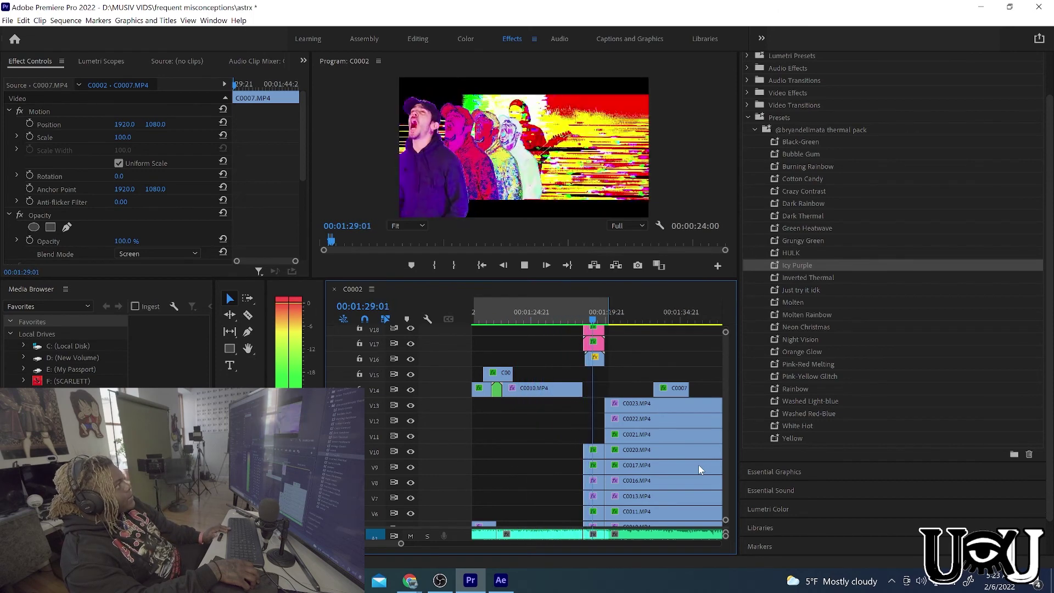
# - Play back the rendered cutout and glitch section repeatedly from just before it starts, stopping at 00:01:29:14
pyautogui.press('space')
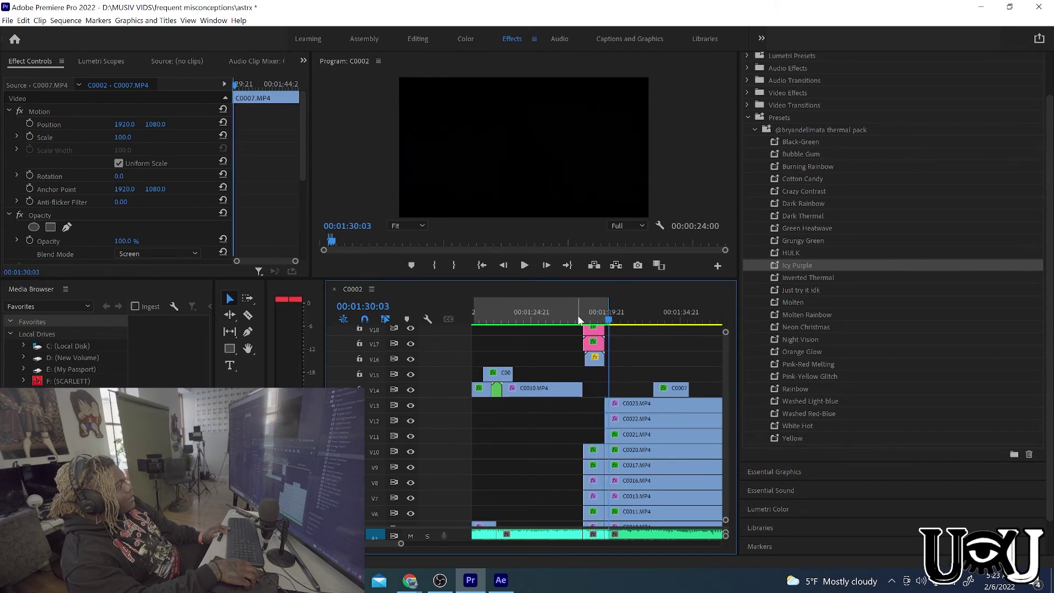
pyautogui.click(579, 317)
pyautogui.press('space')
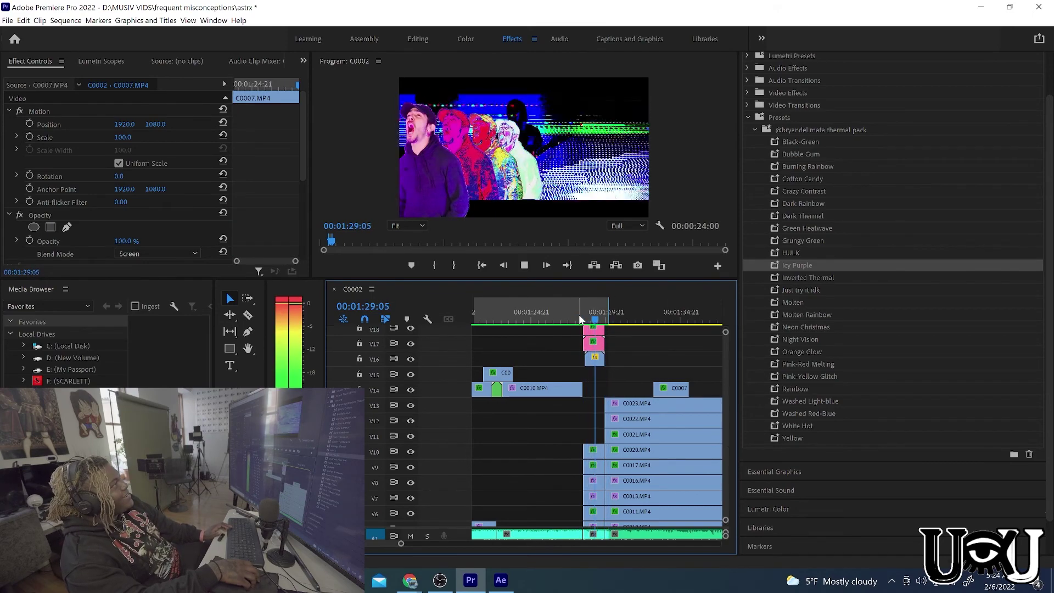
pyautogui.click(579, 318)
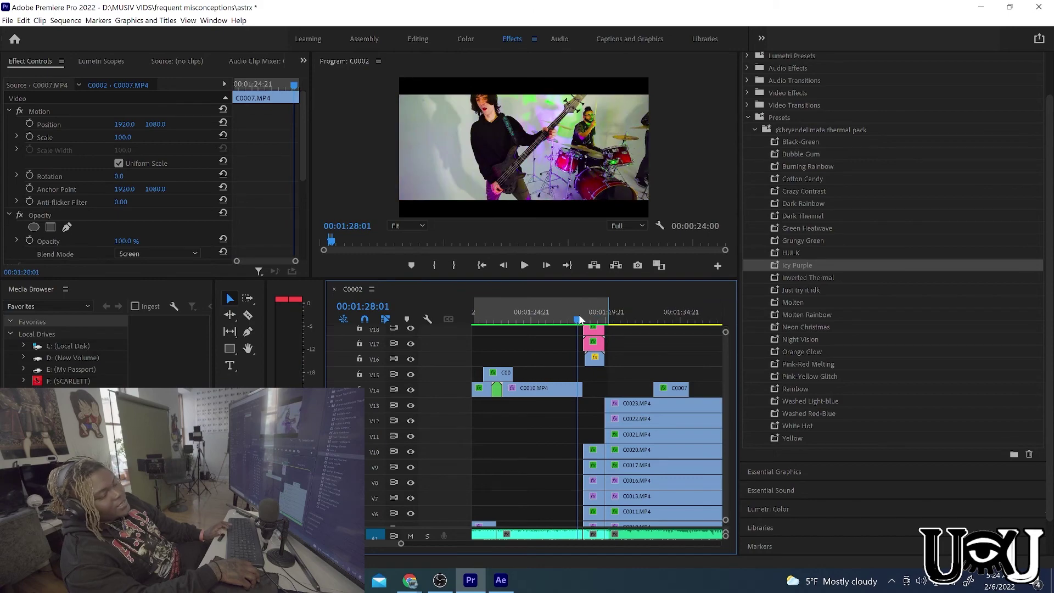
pyautogui.press('space')
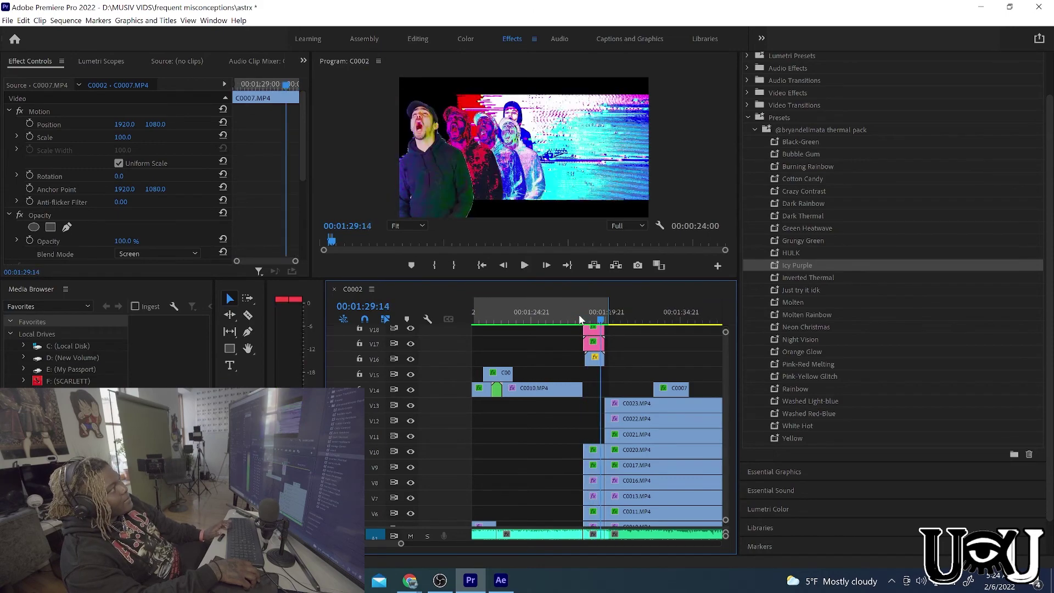
# - Delete the two short clip segments on V10 and V9 beneath the glitch transition and cutouts
pyautogui.click(599, 462)
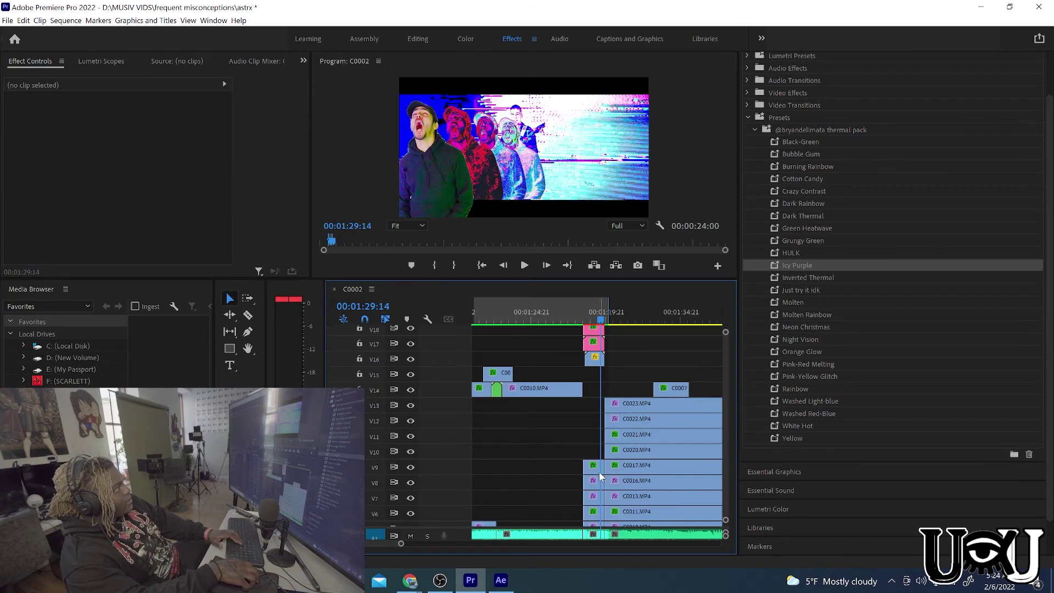
pyautogui.click(596, 466)
pyautogui.press('Delete')
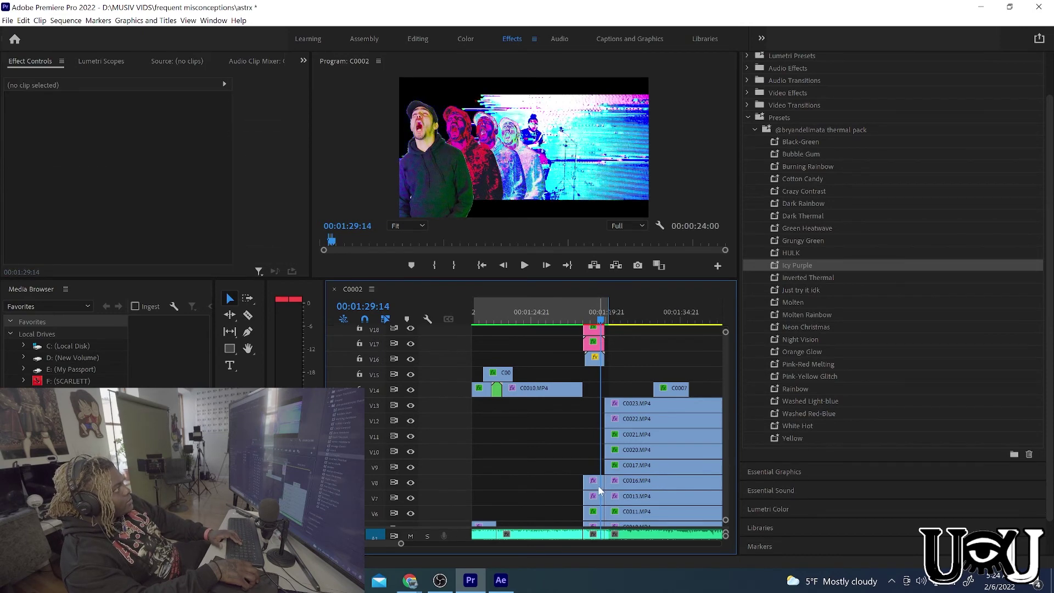
# - Play back the section, and reframe the short C0016.MP4 segment on V8 with Scale 168 and horizontal Position 2780
pyautogui.click(581, 321)
pyautogui.press('space')
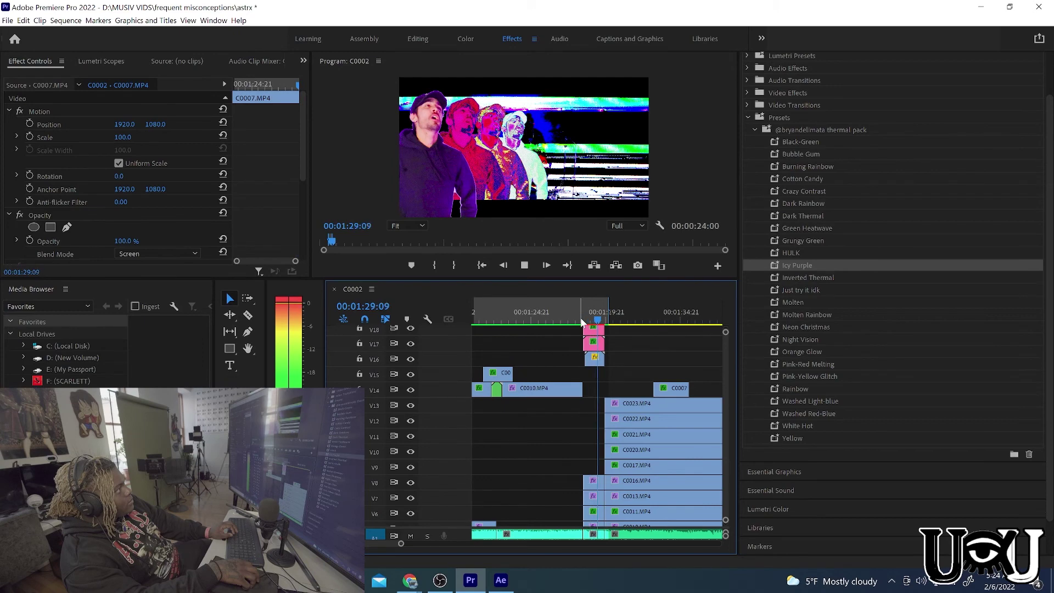
pyautogui.click(594, 320)
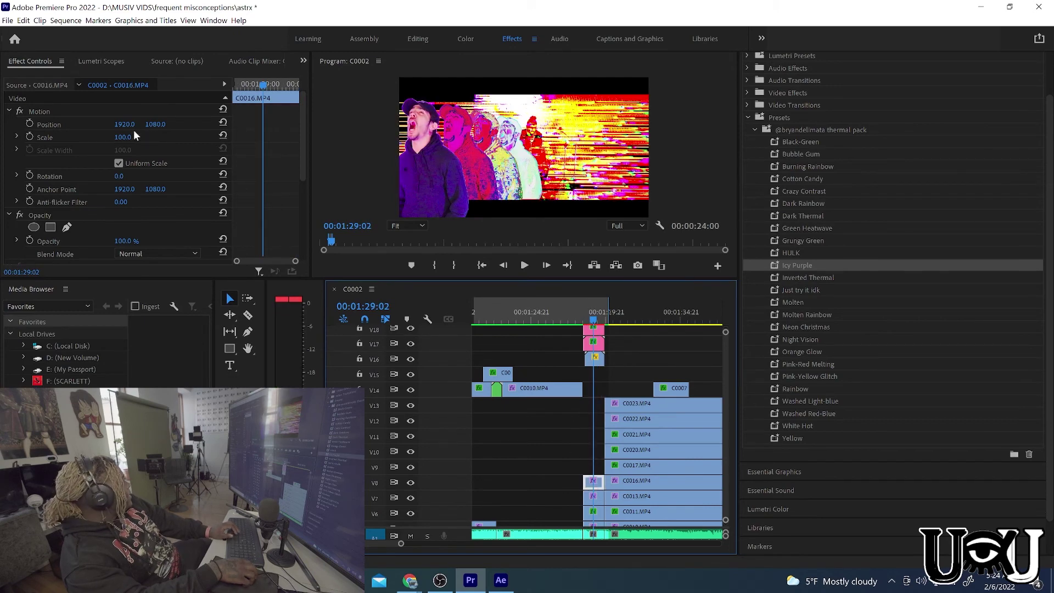
pyautogui.moveTo(123, 139); pyautogui.dragTo(207, 124)
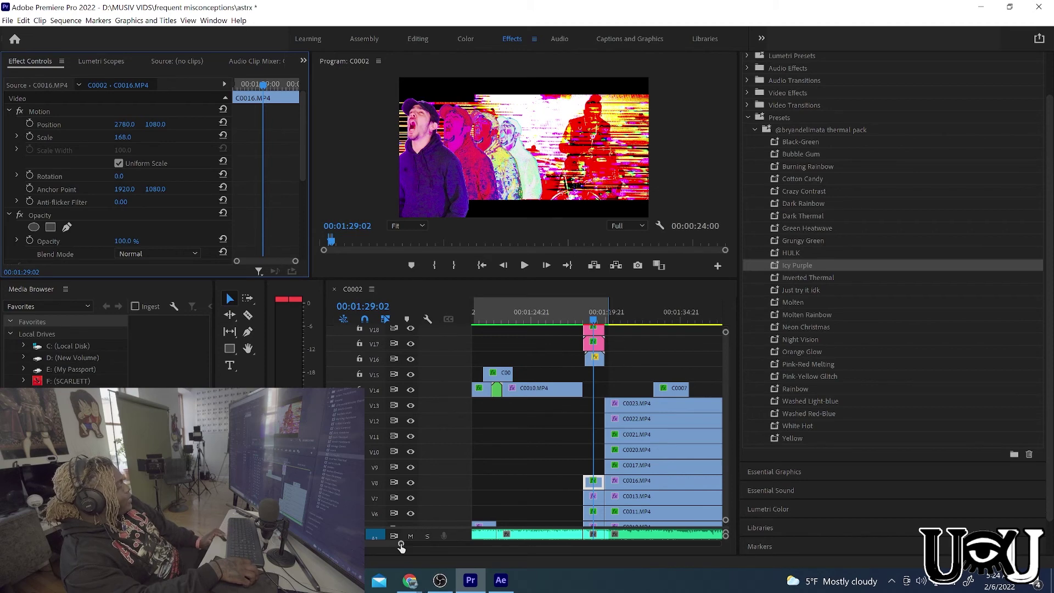
# - Render the sequence from In to Out again to include the reframed C0016.MP4 segment
pyautogui.moveTo(401, 545); pyautogui.dragTo(420, 550)
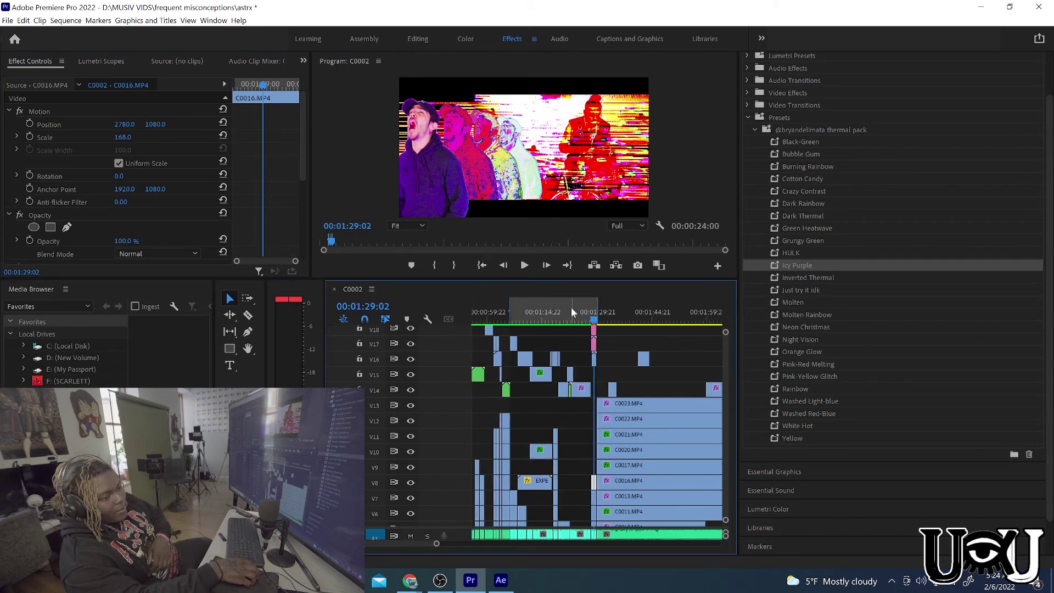
pyautogui.click(65, 20)
pyautogui.click(94, 58)
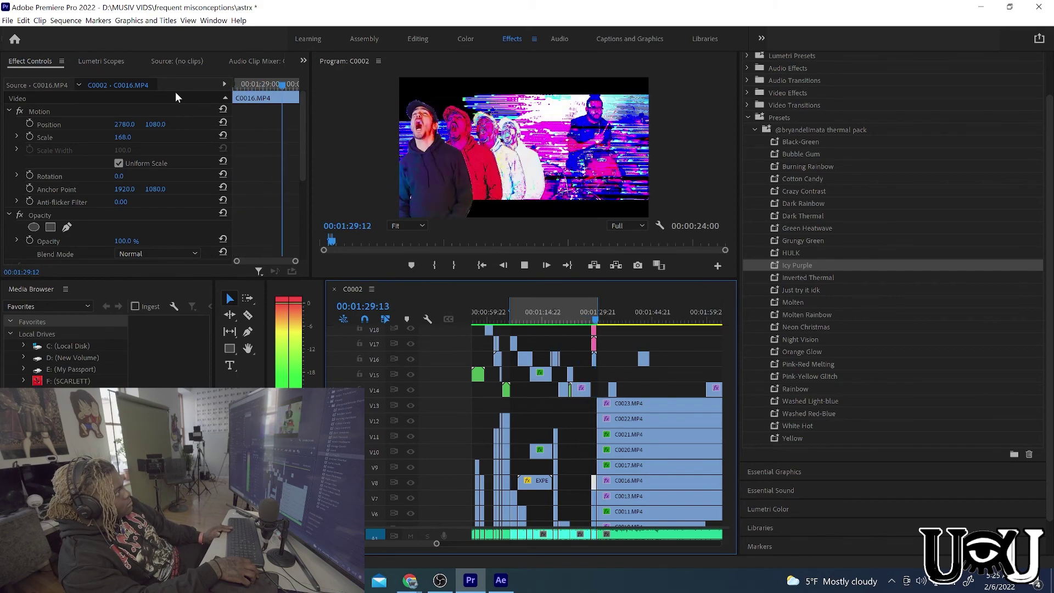
pyautogui.press('space')
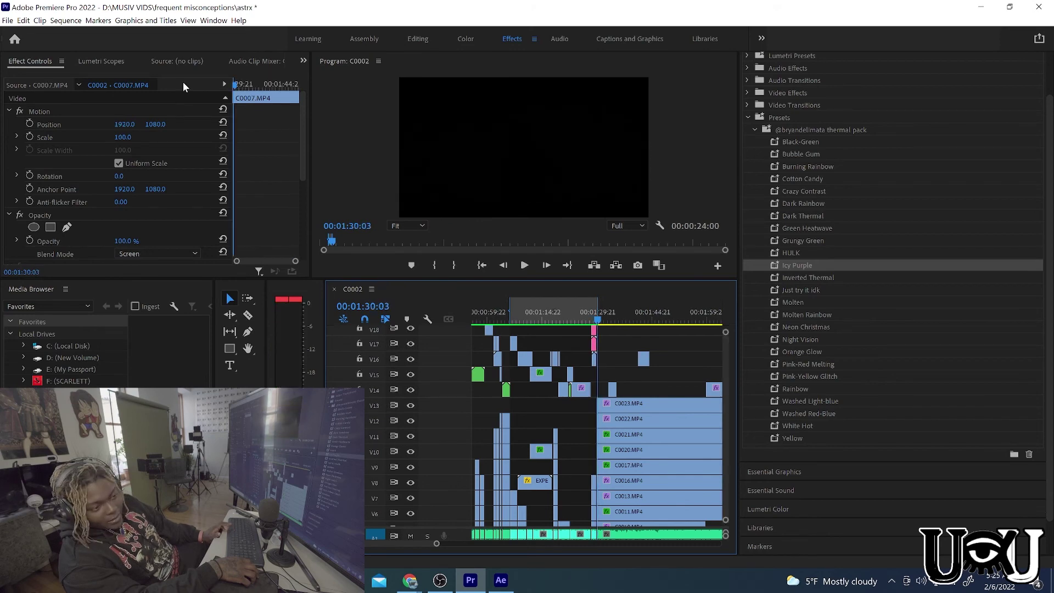
# - Play back the rendered range from near its In point and enlarge the Program monitor during playback
pyautogui.click(514, 322)
pyautogui.press('space')
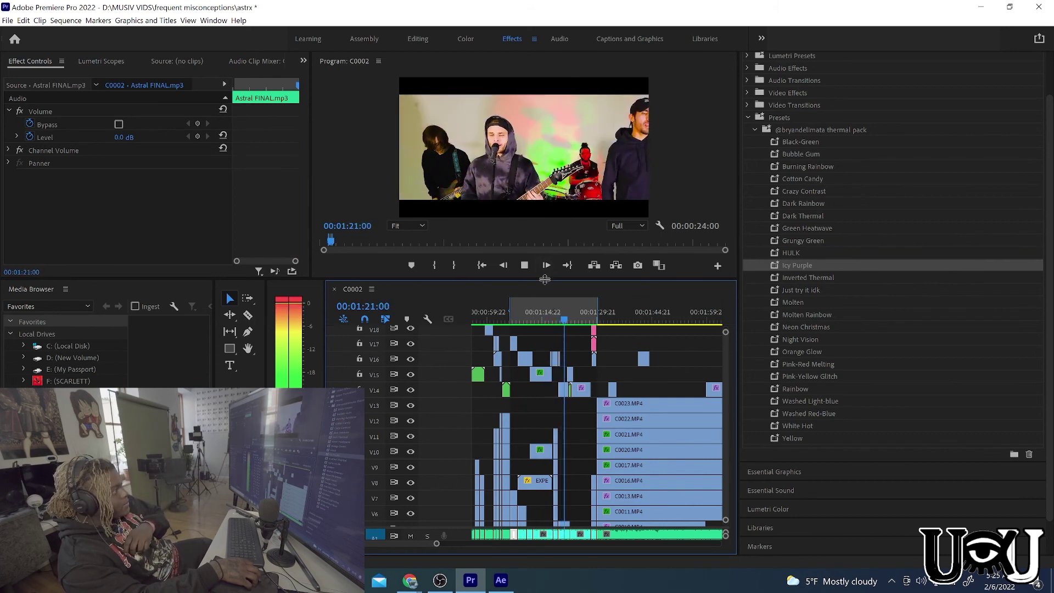
pyautogui.moveTo(545, 280); pyautogui.dragTo(532, 358)
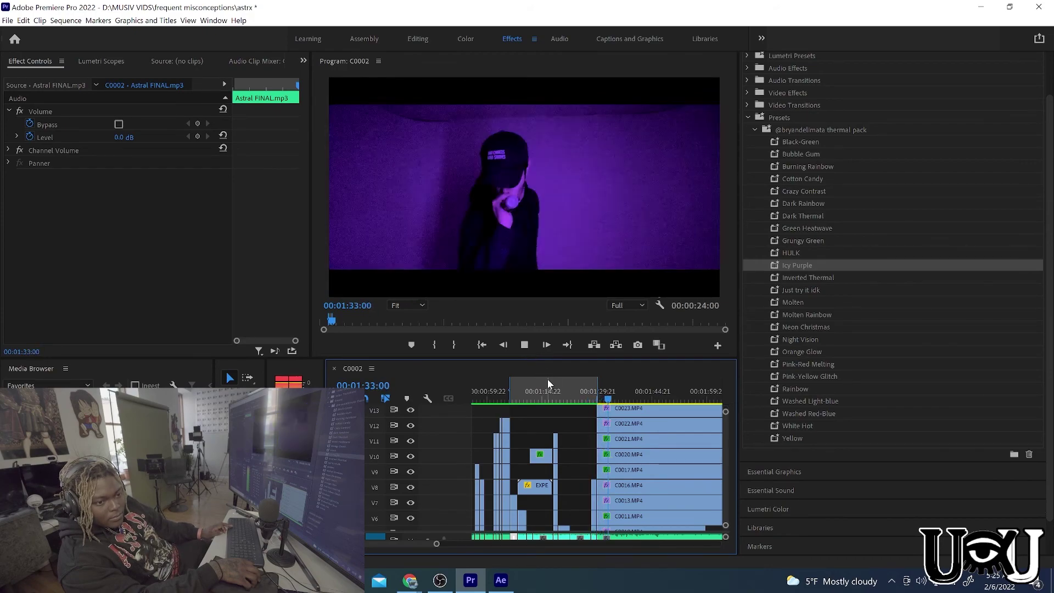
pyautogui.press('space')
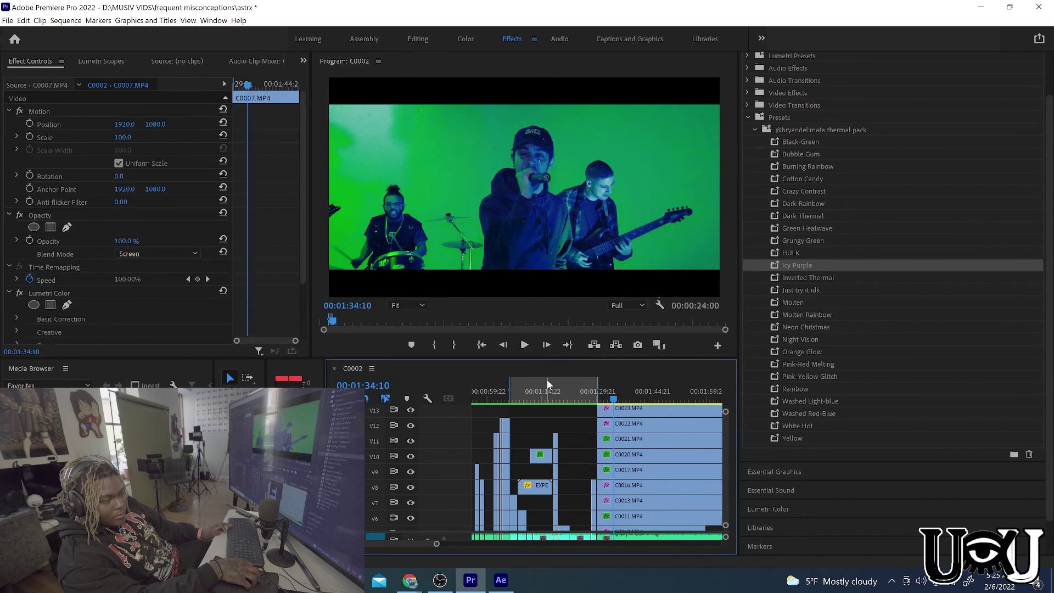
# - Replay the edit several times from around 00:01:03 through the layered cutouts, stopping at 00:01:33:14
pyautogui.moveTo(544, 390); pyautogui.dragTo(509, 387)
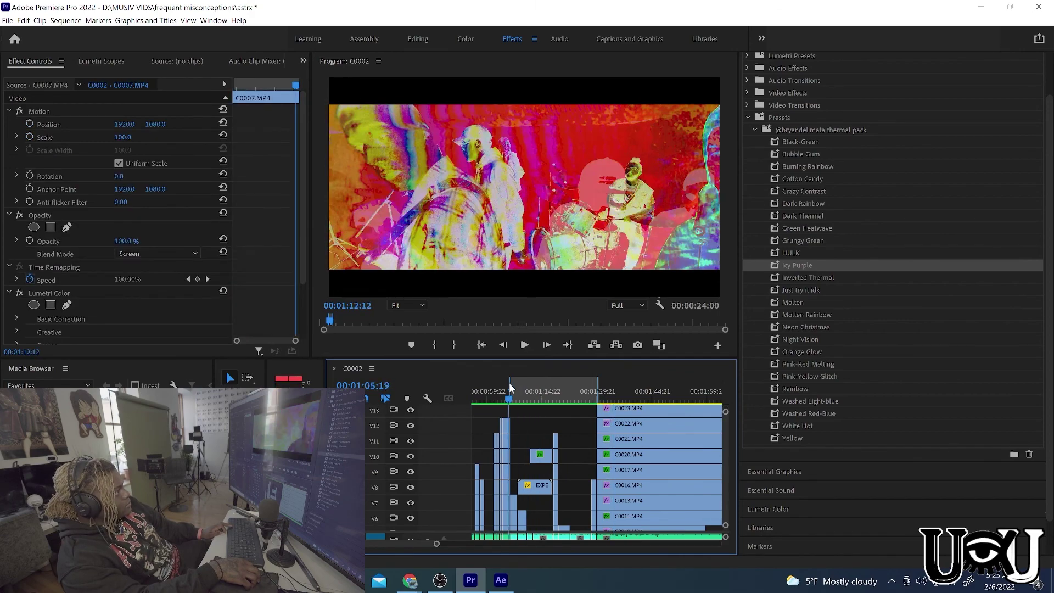
pyautogui.press('space')
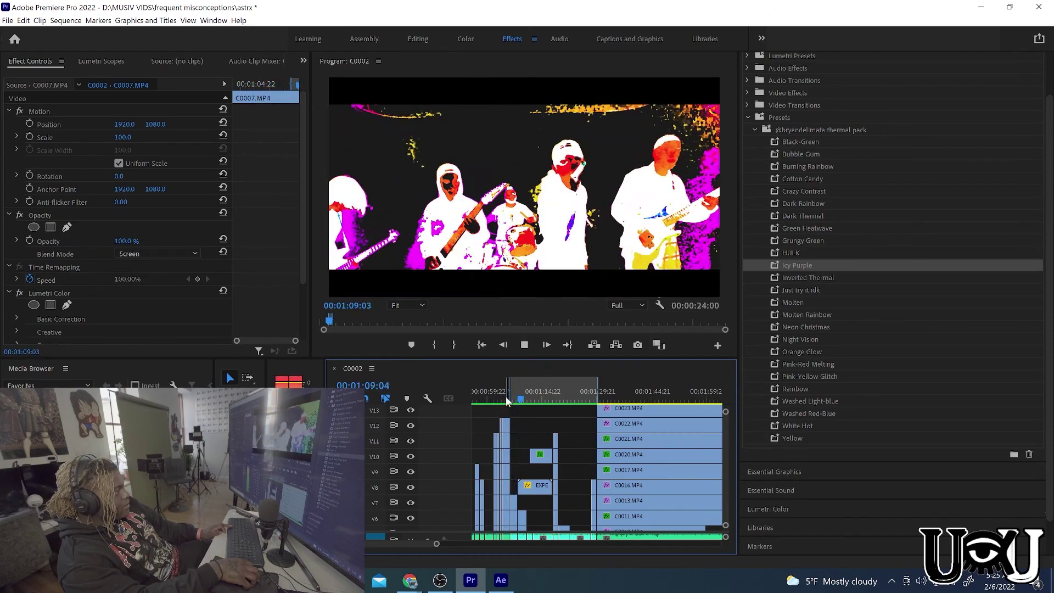
pyautogui.click(505, 397)
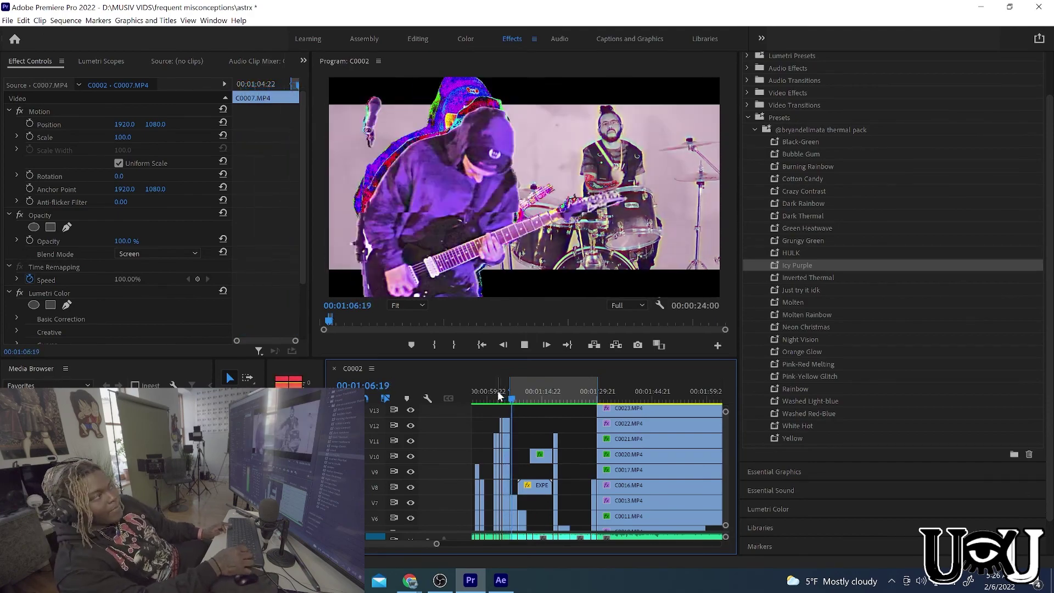
pyautogui.click(497, 396)
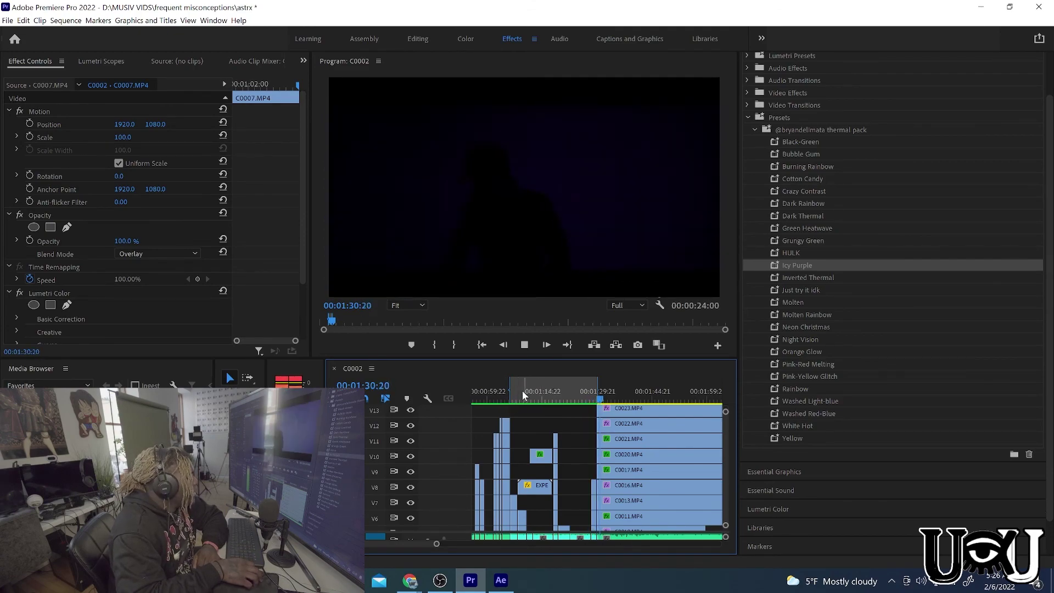
pyautogui.click(502, 394)
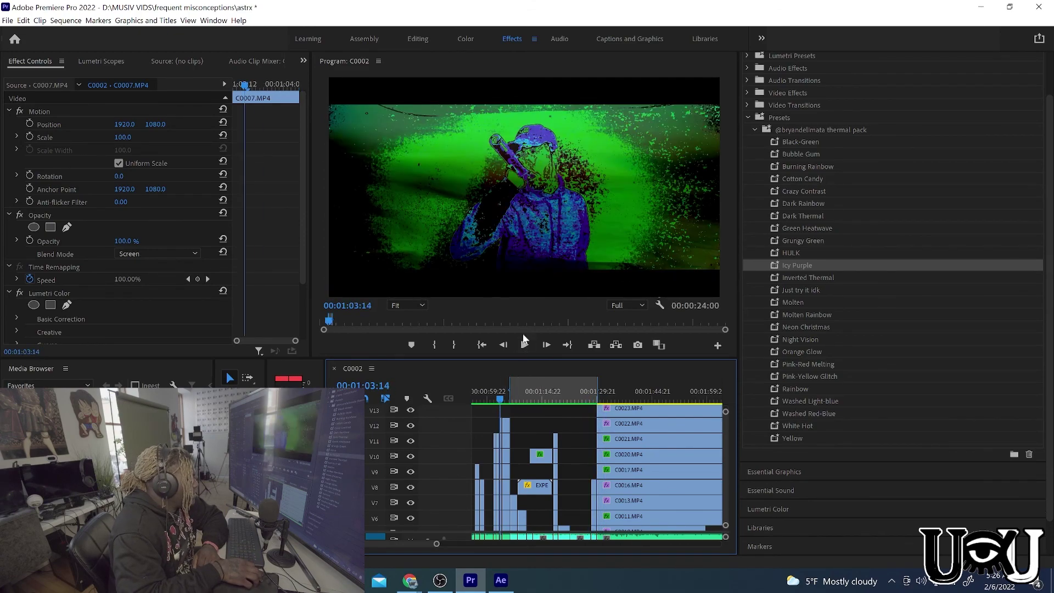
pyautogui.click(524, 340)
pyautogui.click(524, 344)
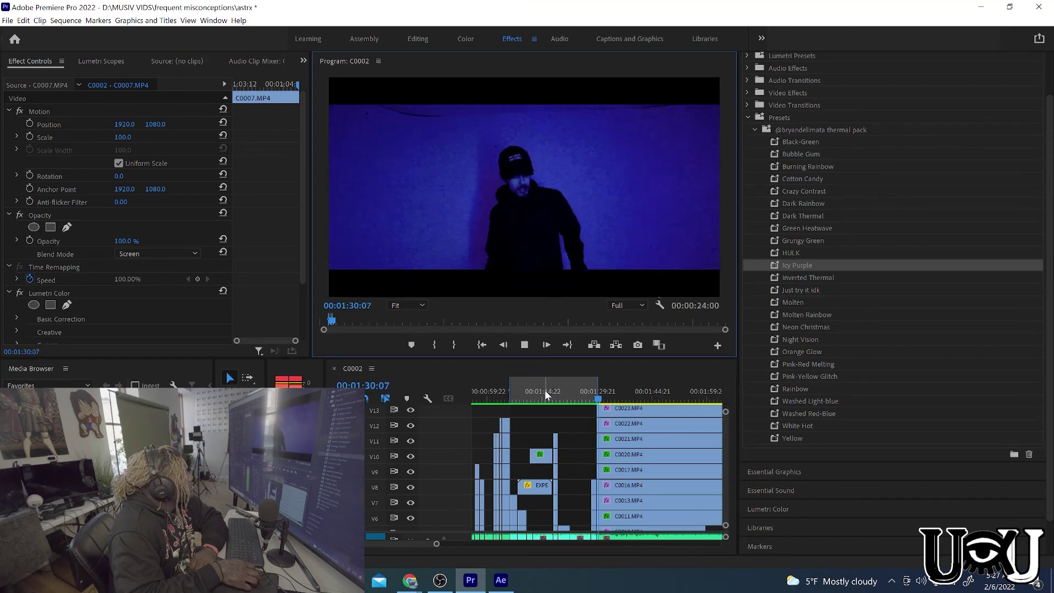
pyautogui.click(525, 344)
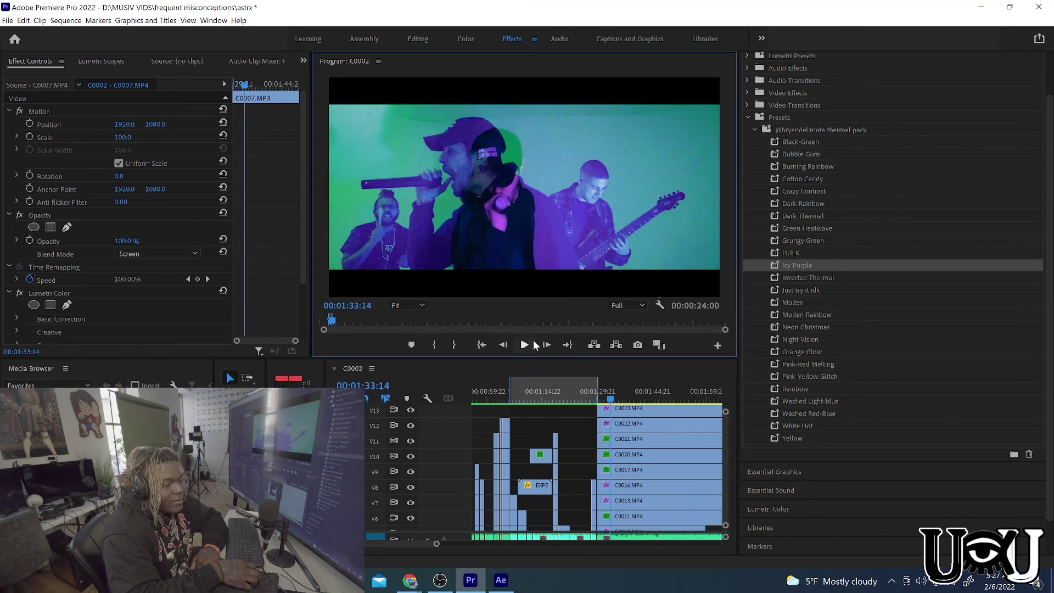